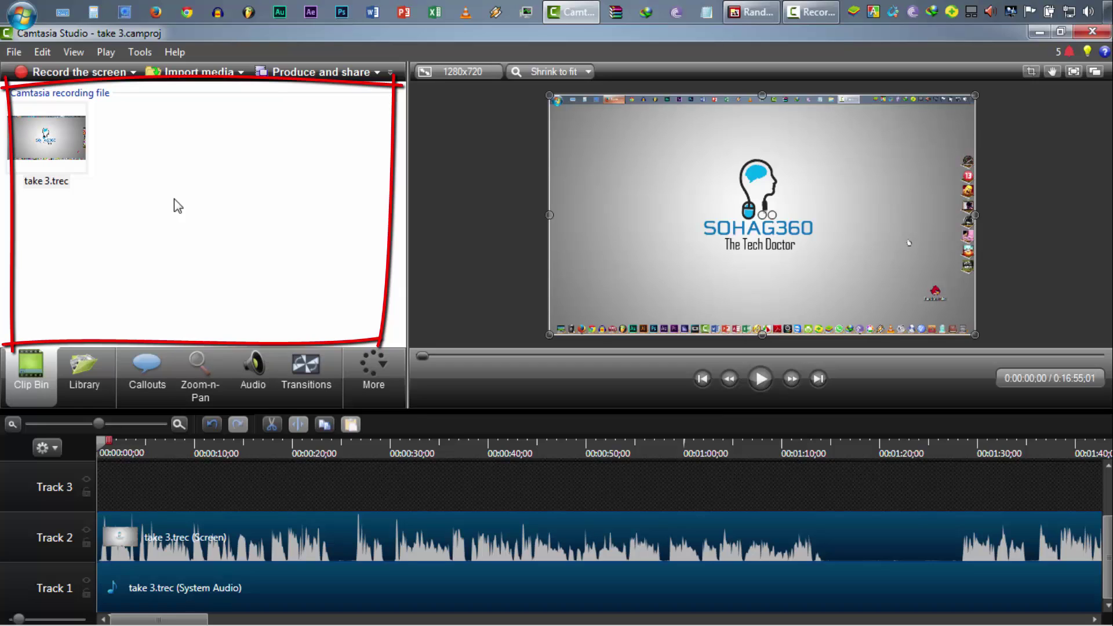
- Browse the callouts and titles of the Theme - Calling Lights folder in the media library, and collapse that folder
{"action": "left_click", "coordinate": [82, 284]}
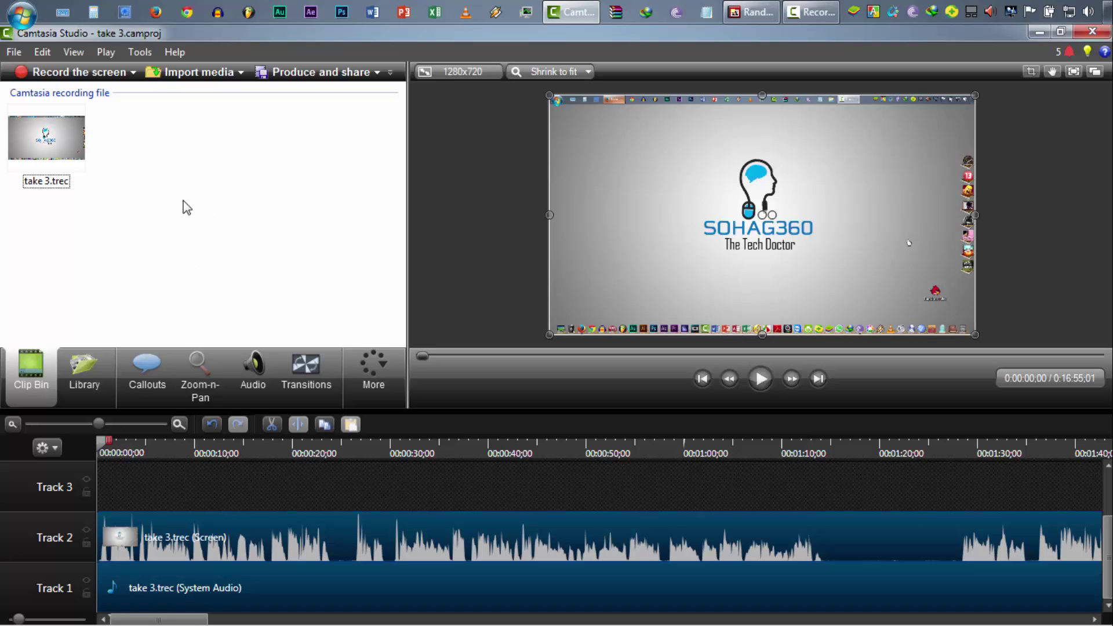
{"action": "left_click", "coordinate": [98, 358]}
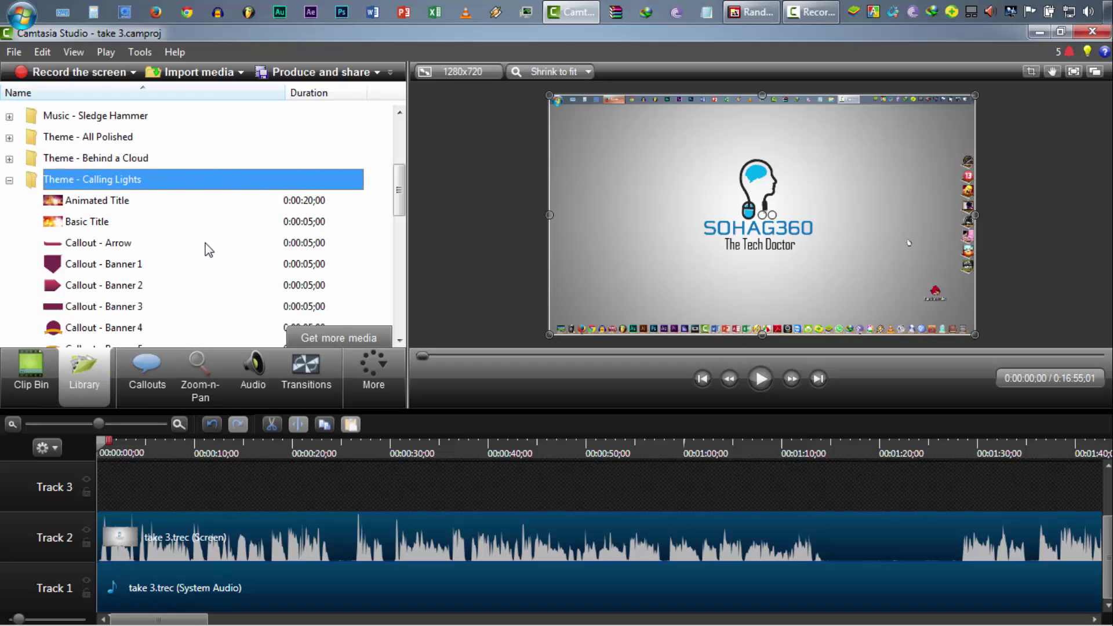
{"action": "left_click", "coordinate": [142, 209]}
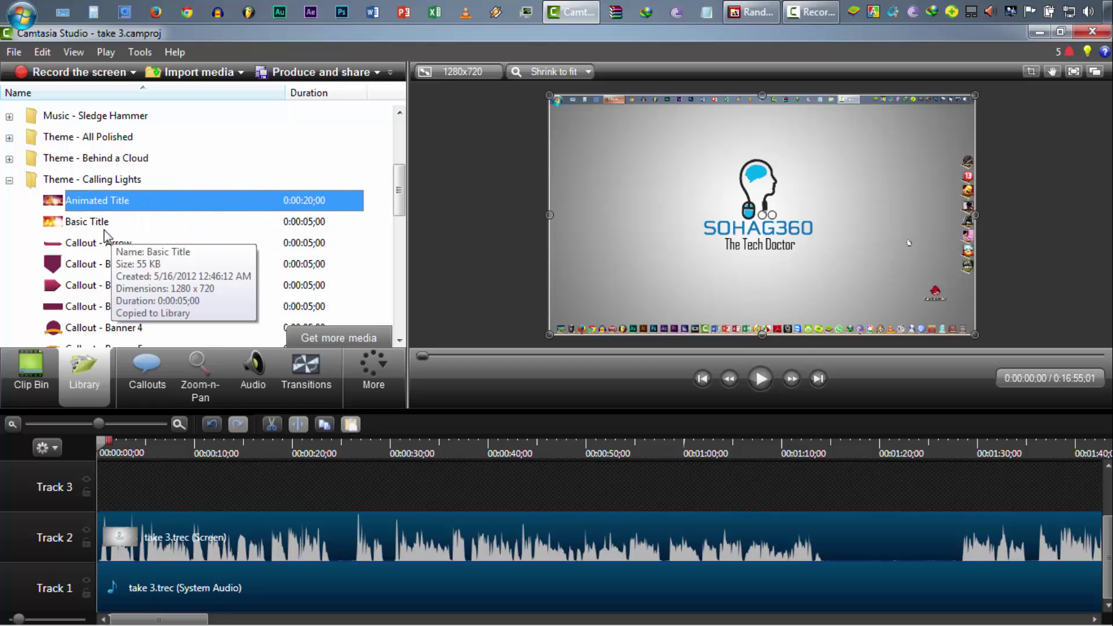
{"action": "left_click", "coordinate": [164, 262]}
{"action": "scroll", "coordinate": [176, 250], "scroll_direction": "down", "scroll_amount": 2}
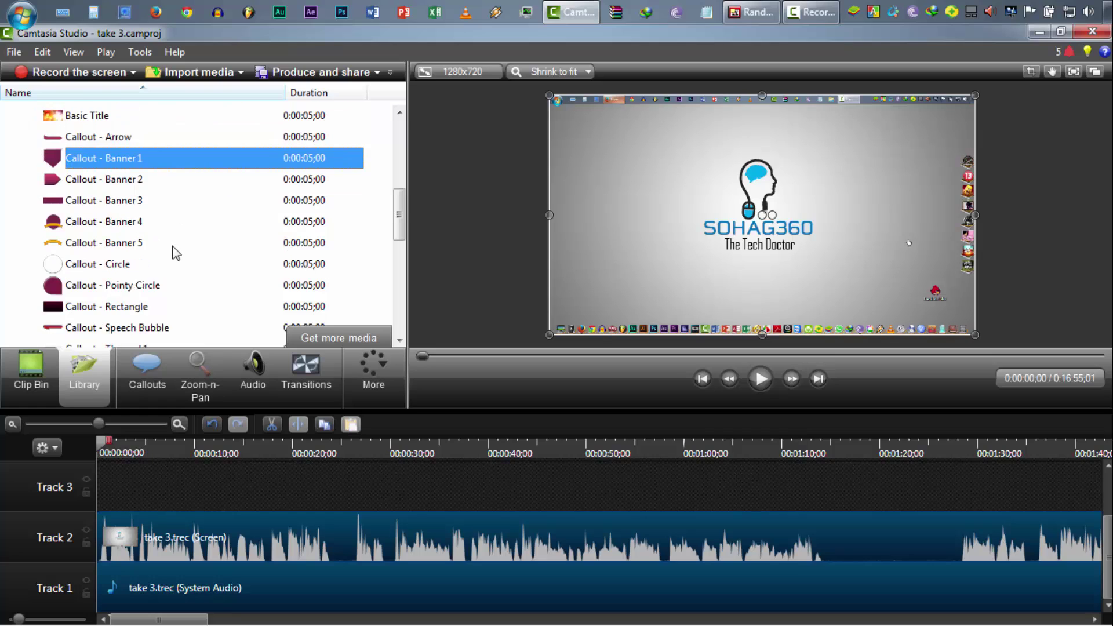
{"action": "scroll", "coordinate": [172, 246], "scroll_direction": "up", "scroll_amount": 1}
{"action": "scroll", "coordinate": [25, 169], "scroll_direction": "up", "scroll_amount": 1}
{"action": "left_click", "coordinate": [10, 138]}
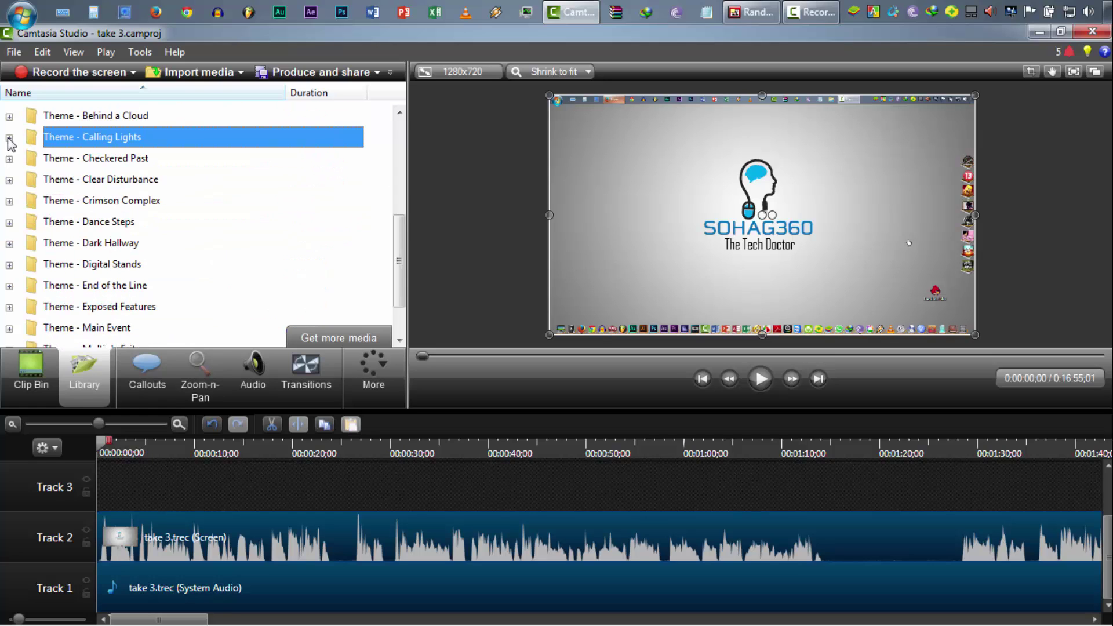
- Look through the Callouts, Zoom-n-Pan, Audio and Transitions tools, and return to the Clip Bin
{"action": "left_click", "coordinate": [150, 371]}
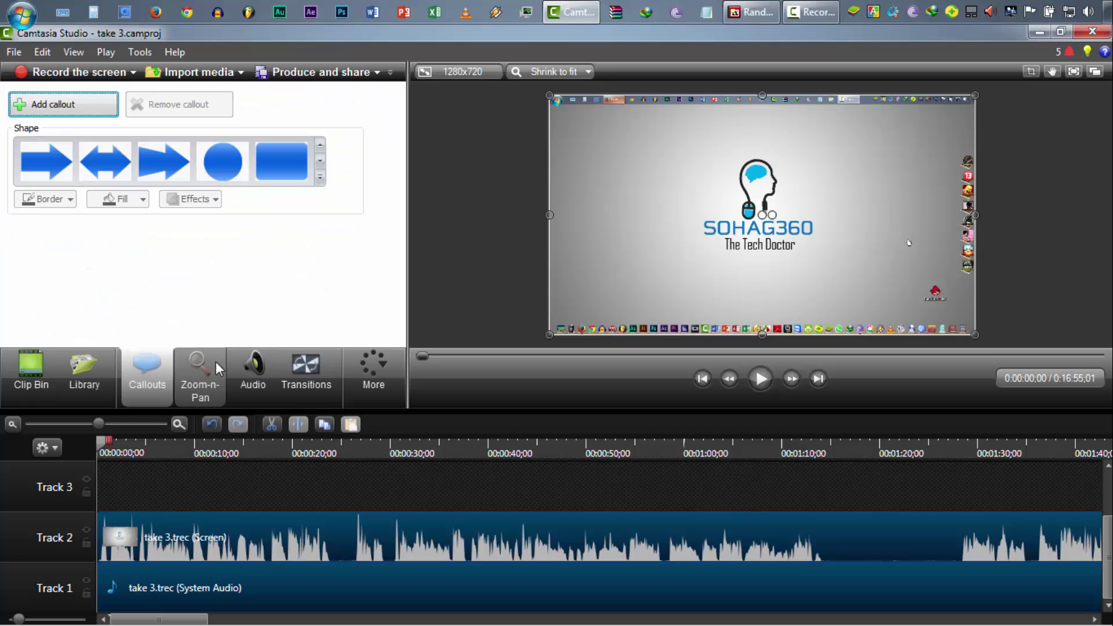
{"action": "left_click", "coordinate": [200, 372]}
{"action": "left_click", "coordinate": [253, 371]}
{"action": "left_click", "coordinate": [306, 371]}
{"action": "left_click", "coordinate": [35, 371]}
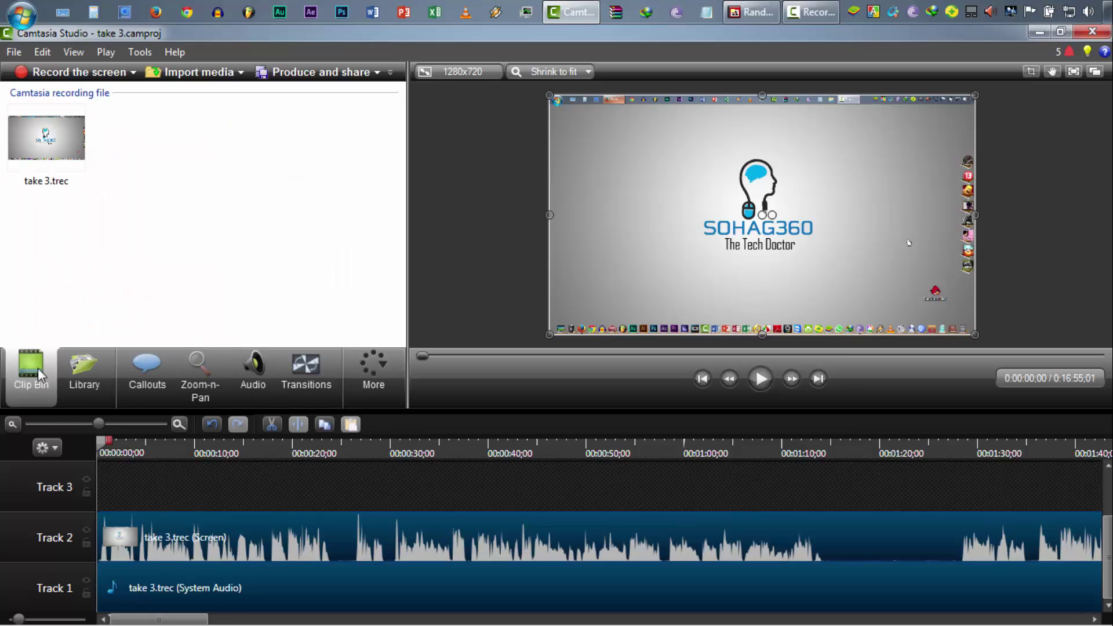
{"action": "left_click", "coordinate": [147, 280]}
- Examine the take 3.trec screen clip on Track 2 and the system audio clip on Track 1 along the timeline
{"action": "left_click", "coordinate": [205, 490]}
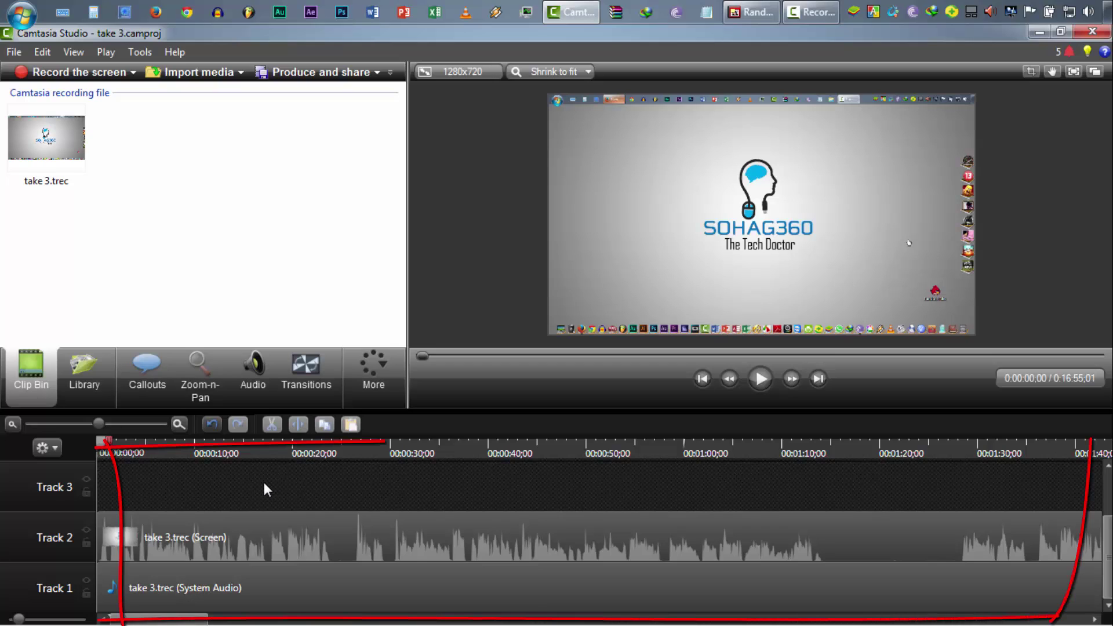
{"action": "left_click", "coordinate": [262, 530]}
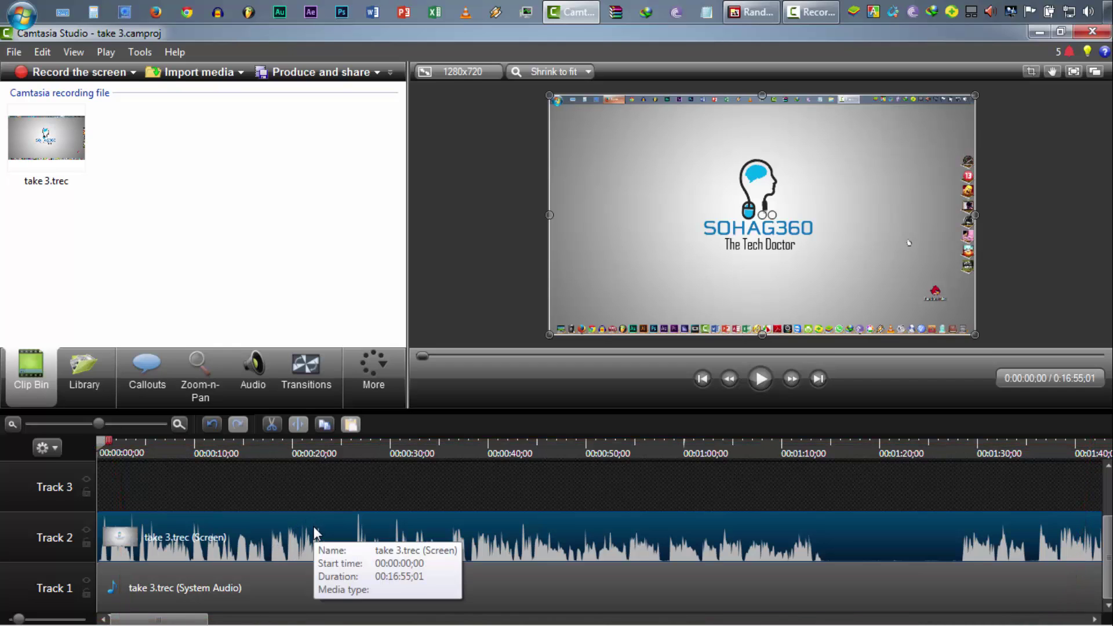
{"action": "left_click", "coordinate": [279, 598]}
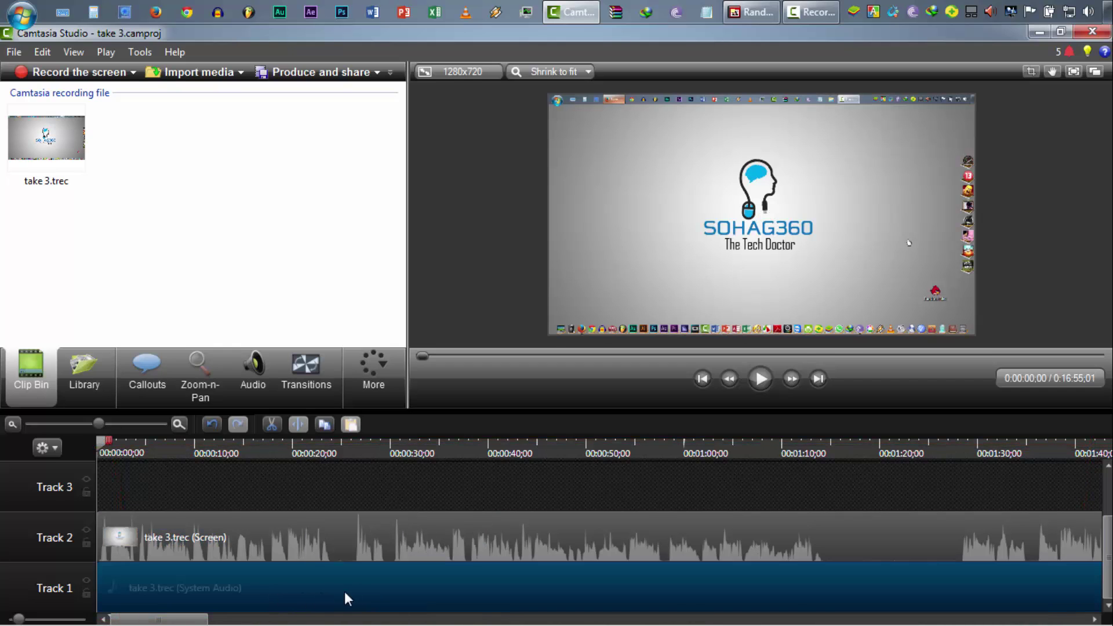
{"action": "left_click", "coordinate": [471, 619]}
{"action": "left_click", "coordinate": [471, 619]}
{"action": "left_click", "coordinate": [471, 619]}
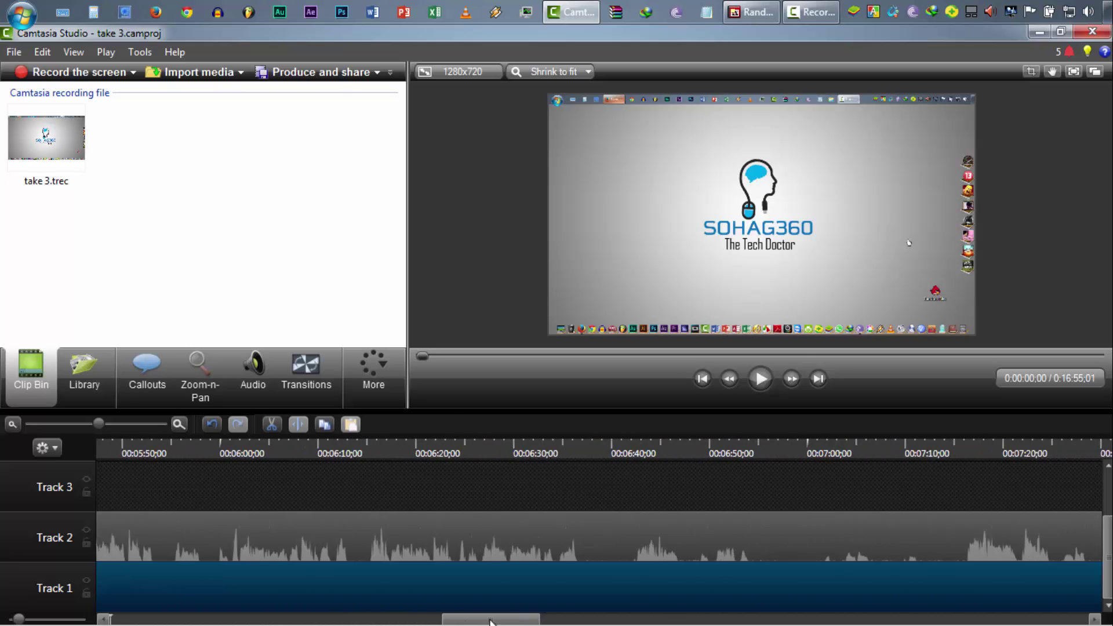
{"action": "left_click_drag", "start_coordinate": [471, 619], "coordinate": [170, 620]}
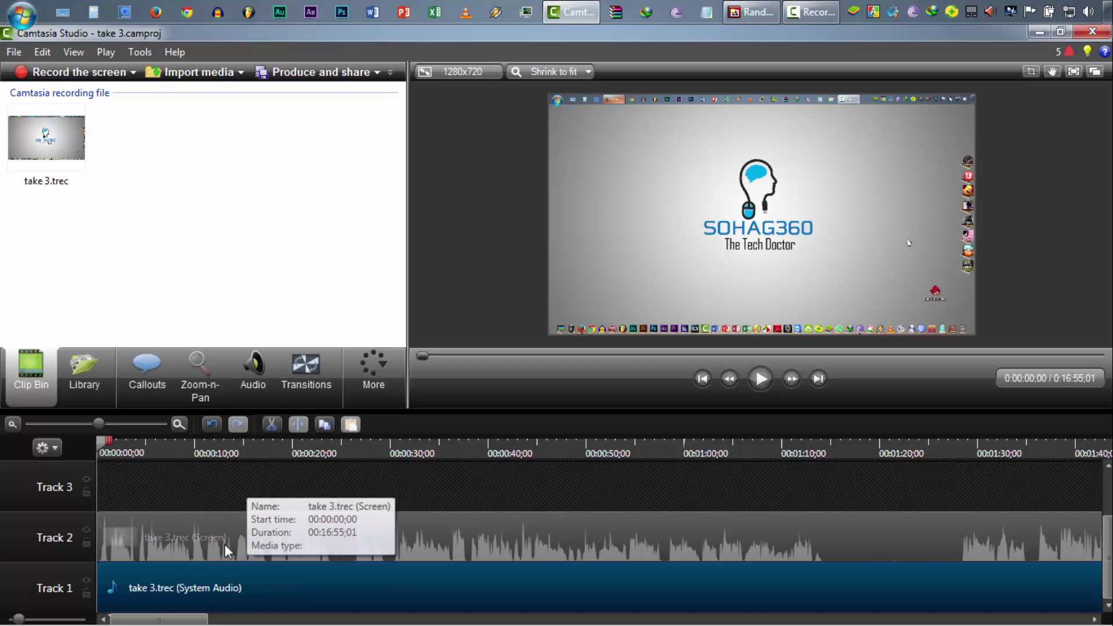
- Select the screen clip on Track 2 and preview it from about 1:15 to about 1:18 on the timeline
{"action": "left_click_drag", "start_coordinate": [111, 449], "coordinate": [335, 456]}
{"action": "left_click", "coordinate": [359, 544]}
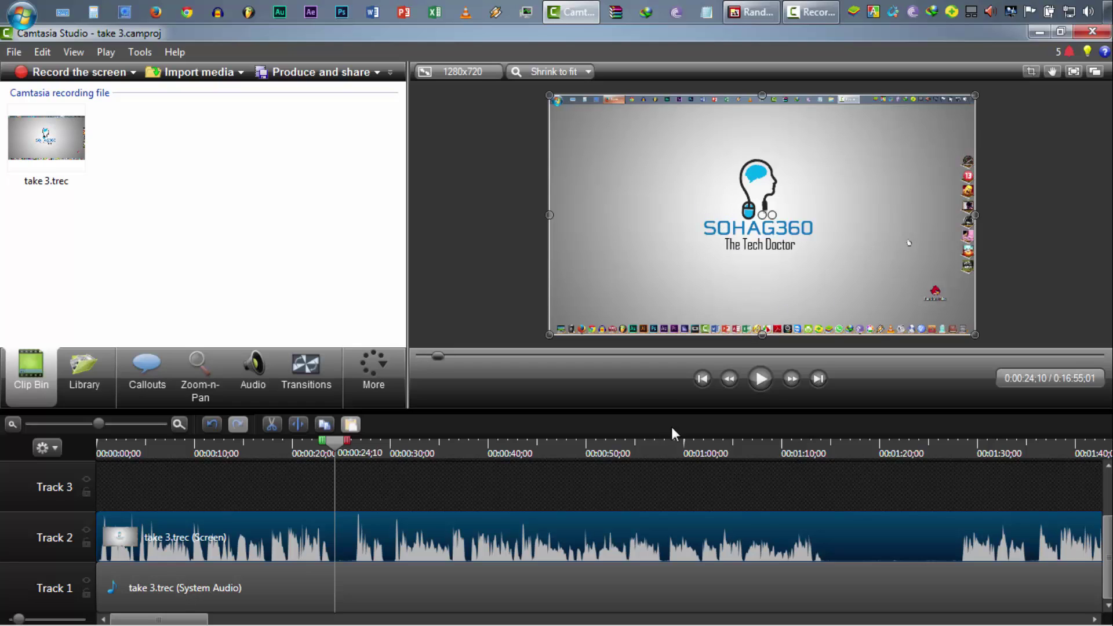
{"action": "left_click", "coordinate": [838, 450]}
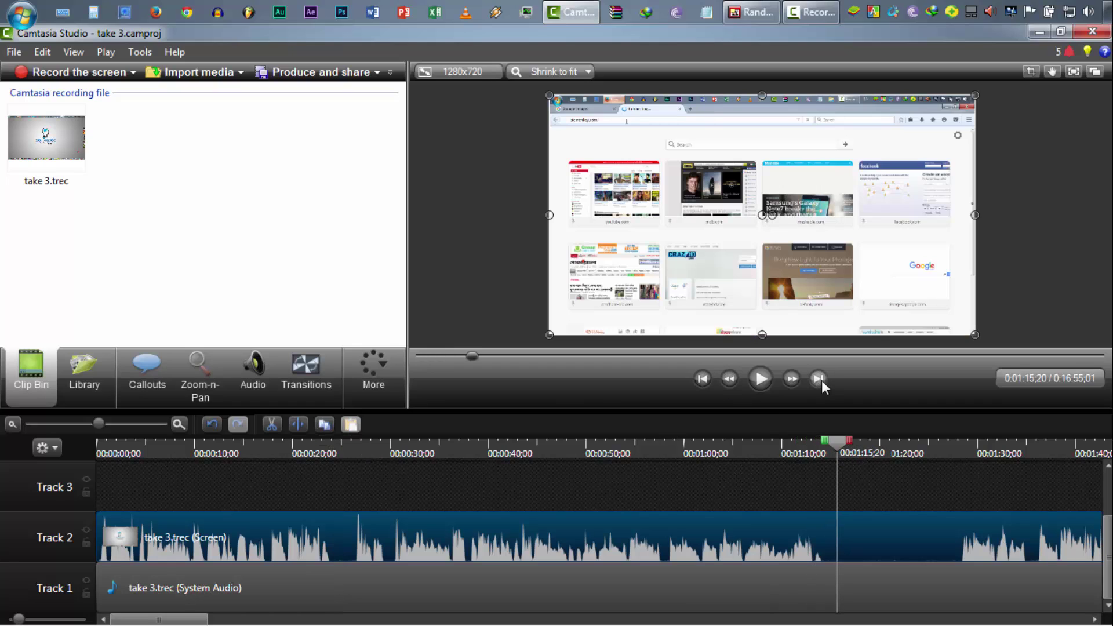
{"action": "left_click", "coordinate": [761, 379]}
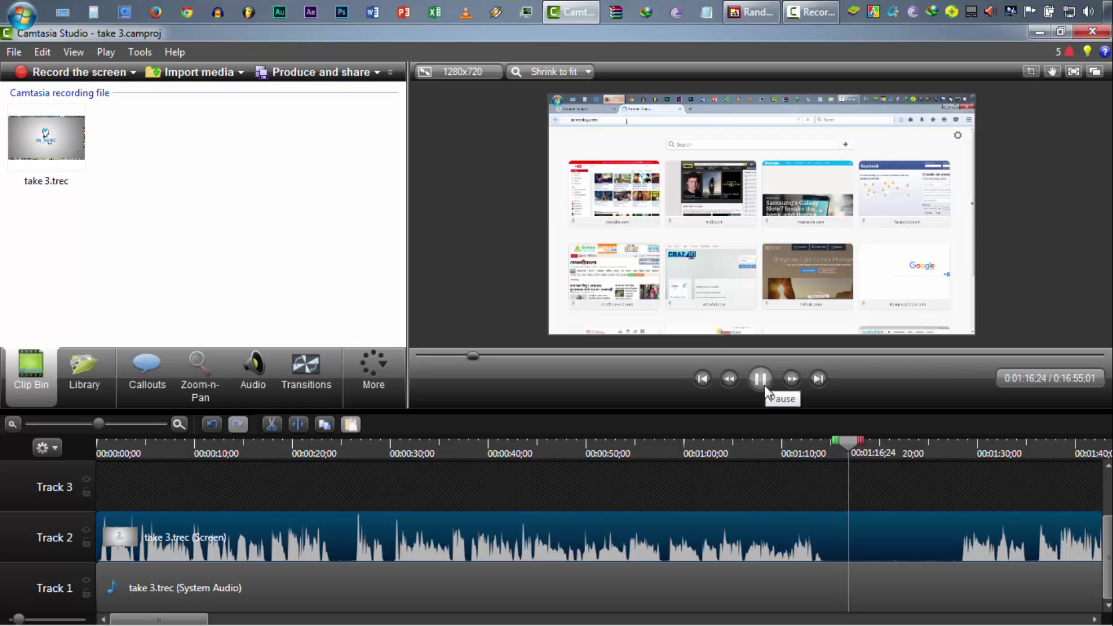
{"action": "left_click", "coordinate": [766, 318]}
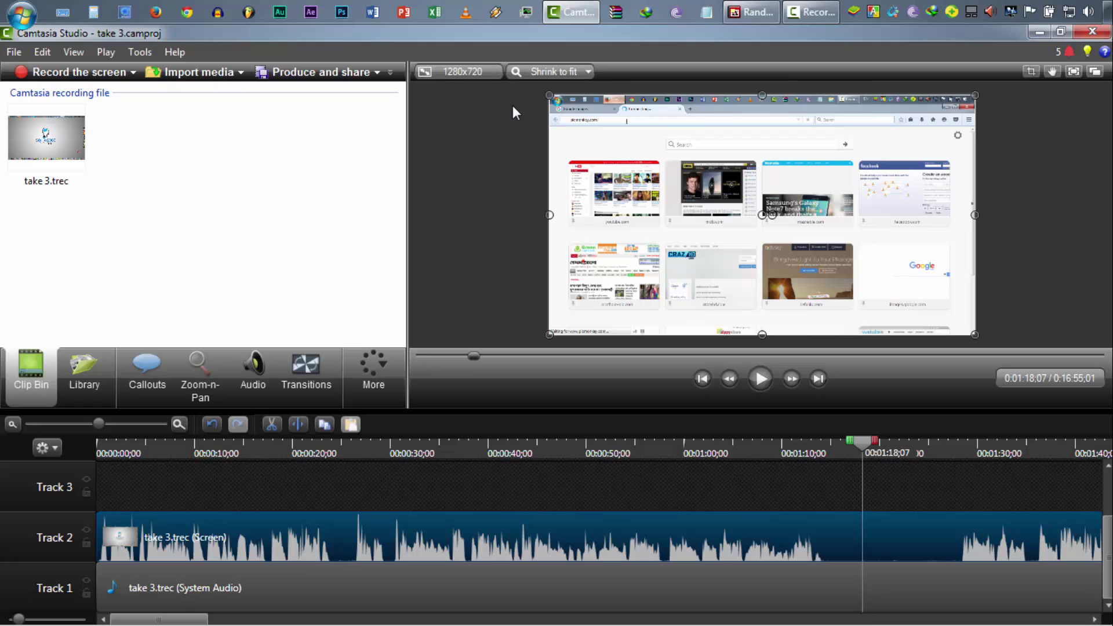
- Set the editing dimensions to 1080p HD (1920x1080) and enlarge the screen clip from its lower-left and upper-right corners to nearly fill the canvas
{"action": "left_click", "coordinate": [485, 76]}
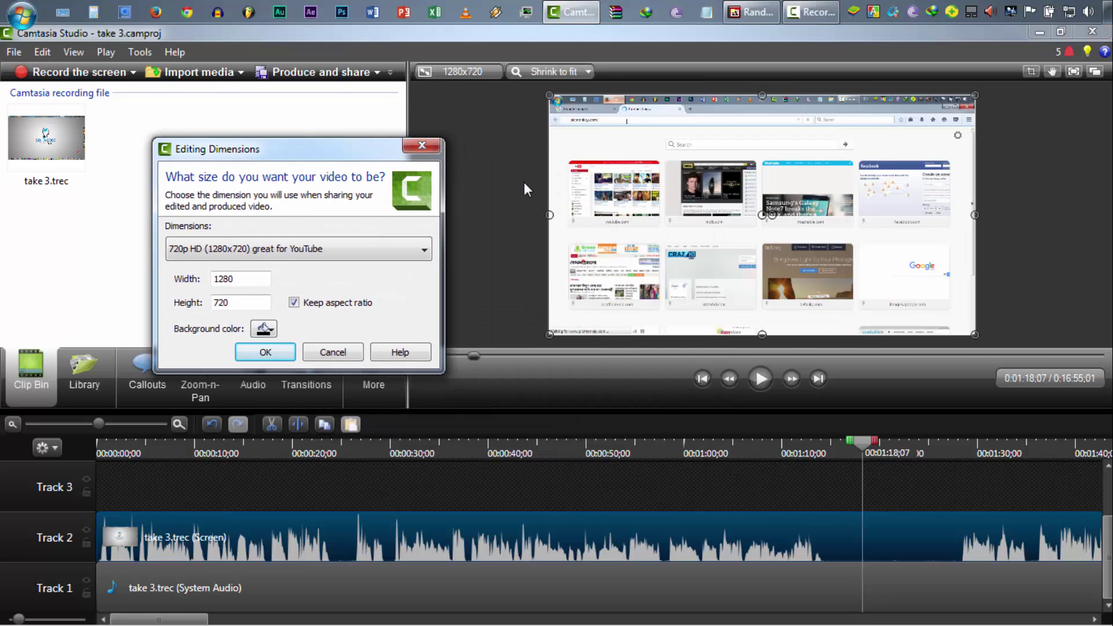
{"action": "left_click", "coordinate": [350, 256]}
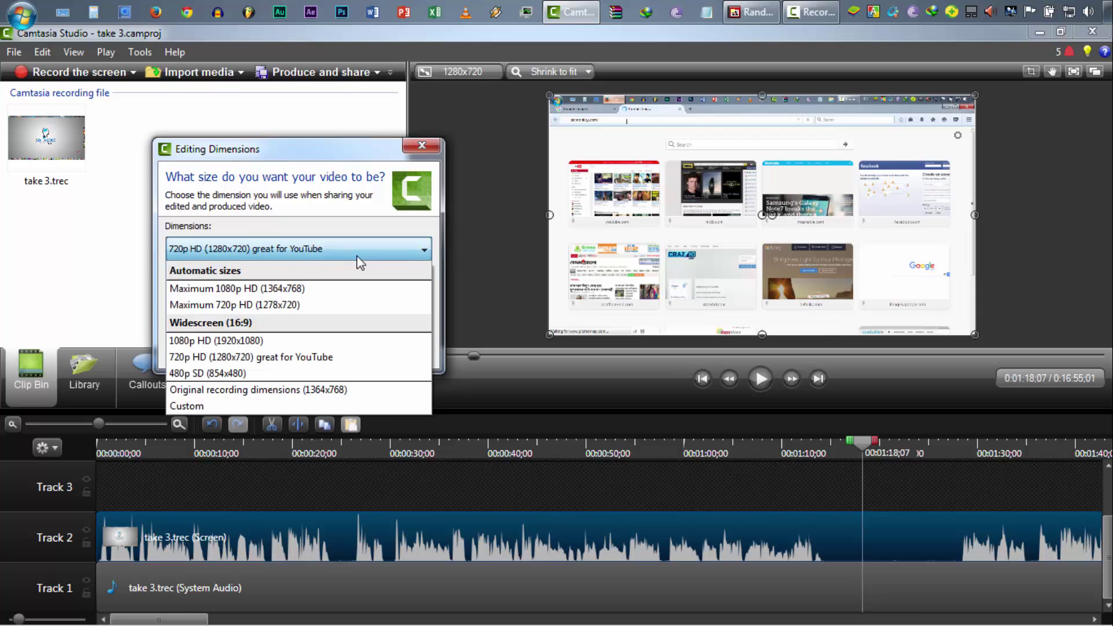
{"action": "left_click", "coordinate": [261, 340]}
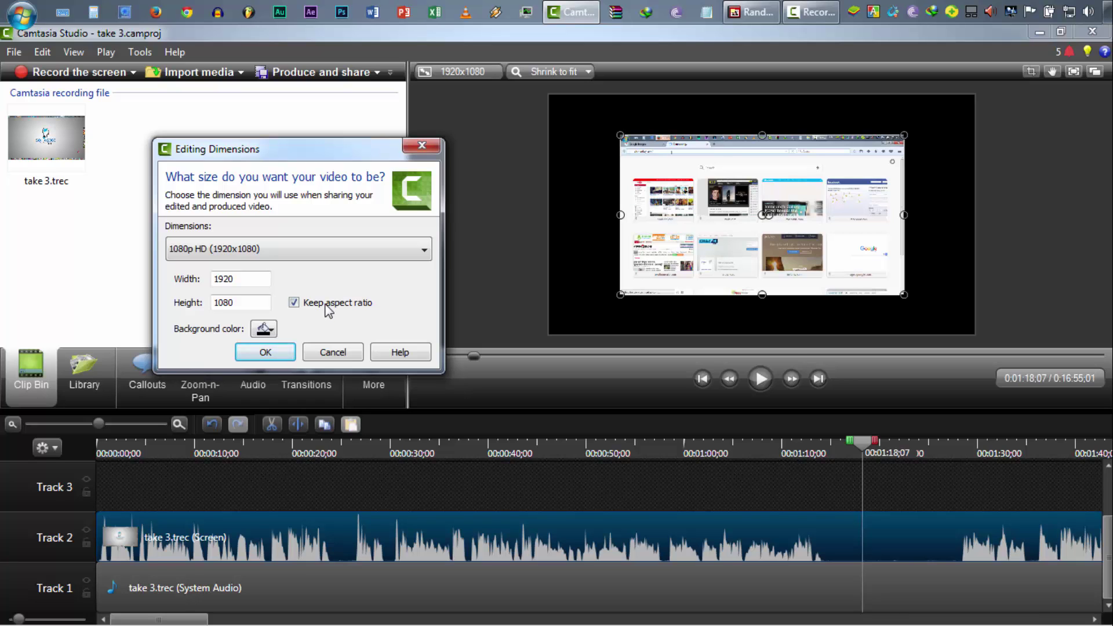
{"action": "left_click", "coordinate": [265, 357]}
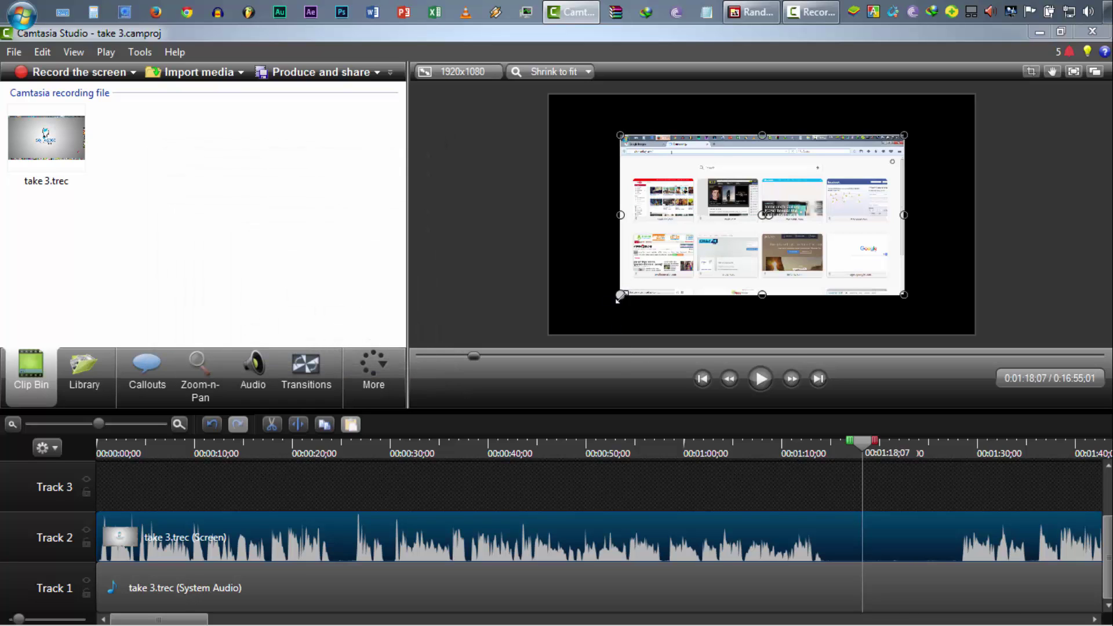
{"action": "left_click_drag", "start_coordinate": [617, 298], "coordinate": [551, 315]}
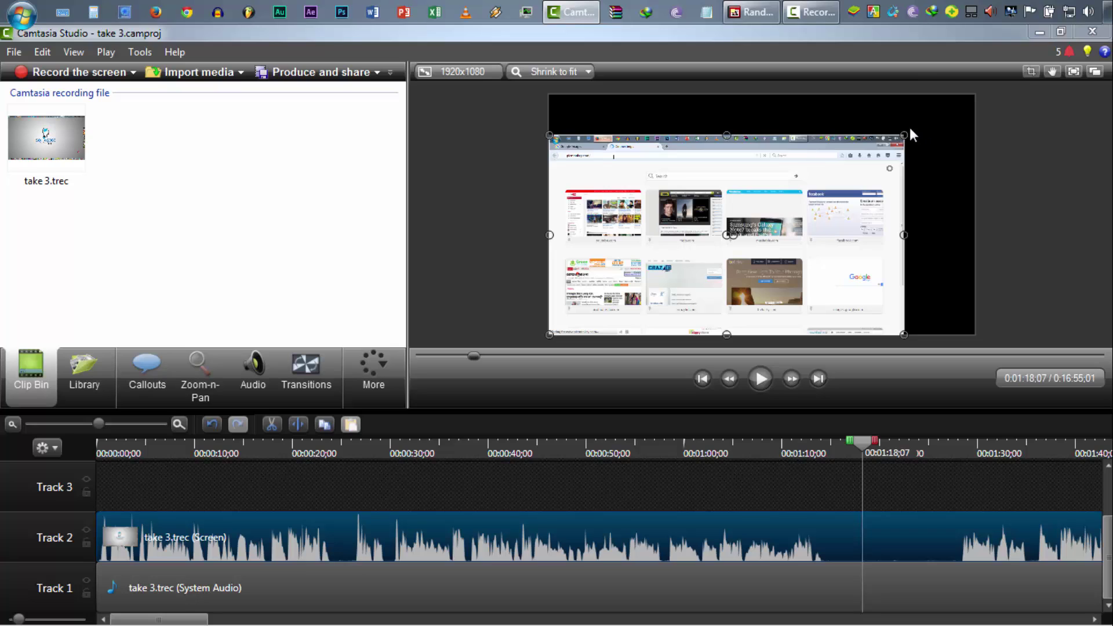
{"action": "left_click_drag", "start_coordinate": [899, 135], "coordinate": [961, 104]}
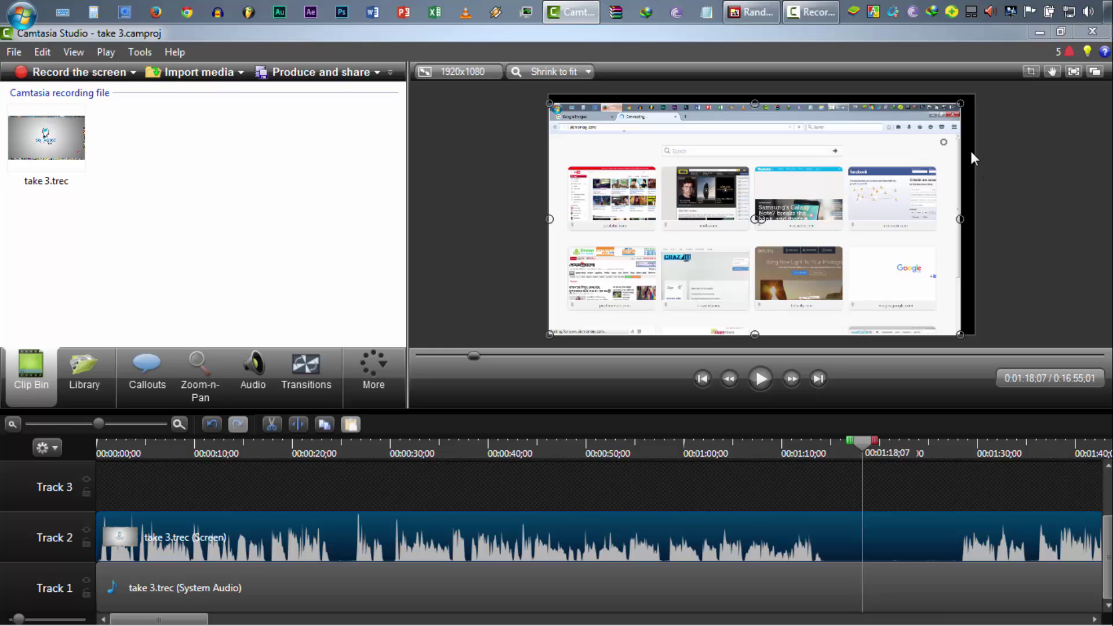
- Try dark red as the canvas background colour, switch it back to black and cancel the dimension changes
{"action": "left_click", "coordinate": [463, 70]}
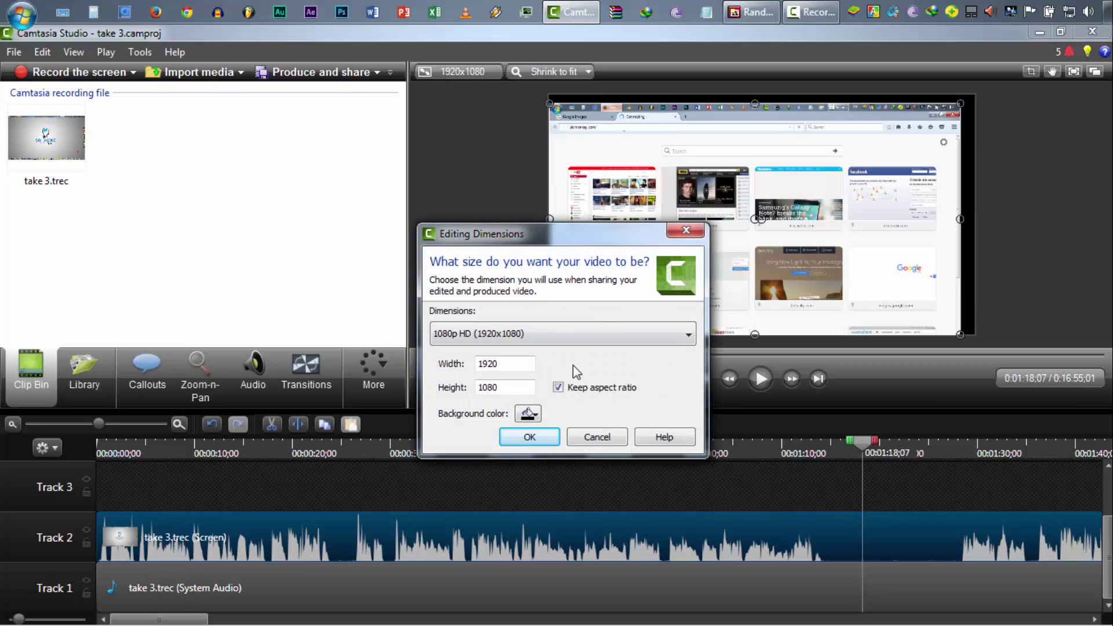
{"action": "left_click", "coordinate": [526, 414]}
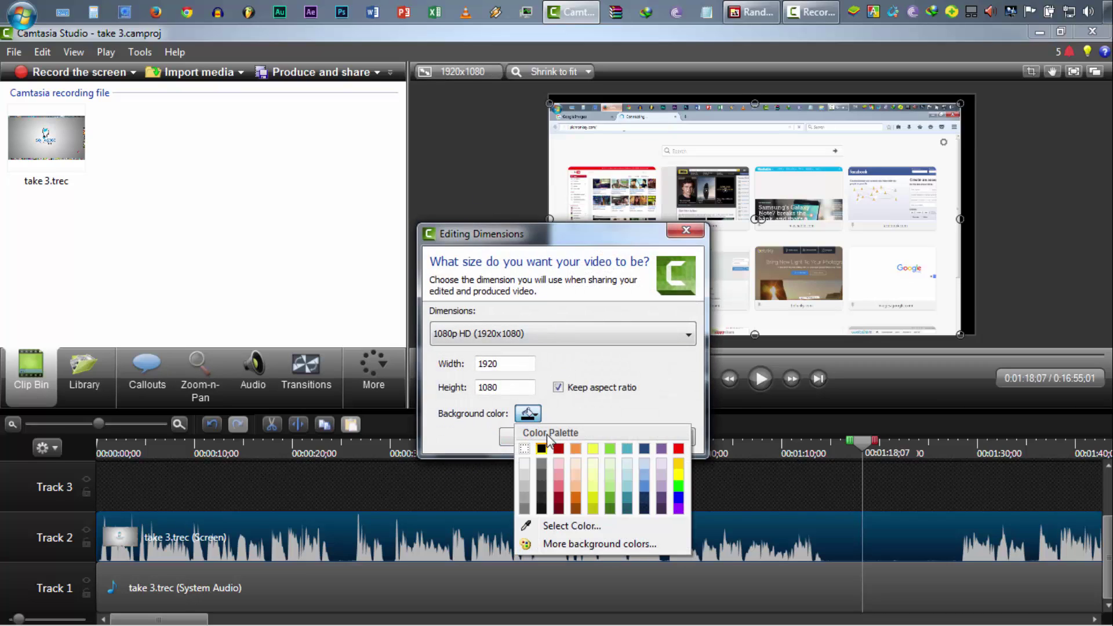
{"action": "left_click", "coordinate": [562, 451]}
{"action": "left_click", "coordinate": [527, 413]}
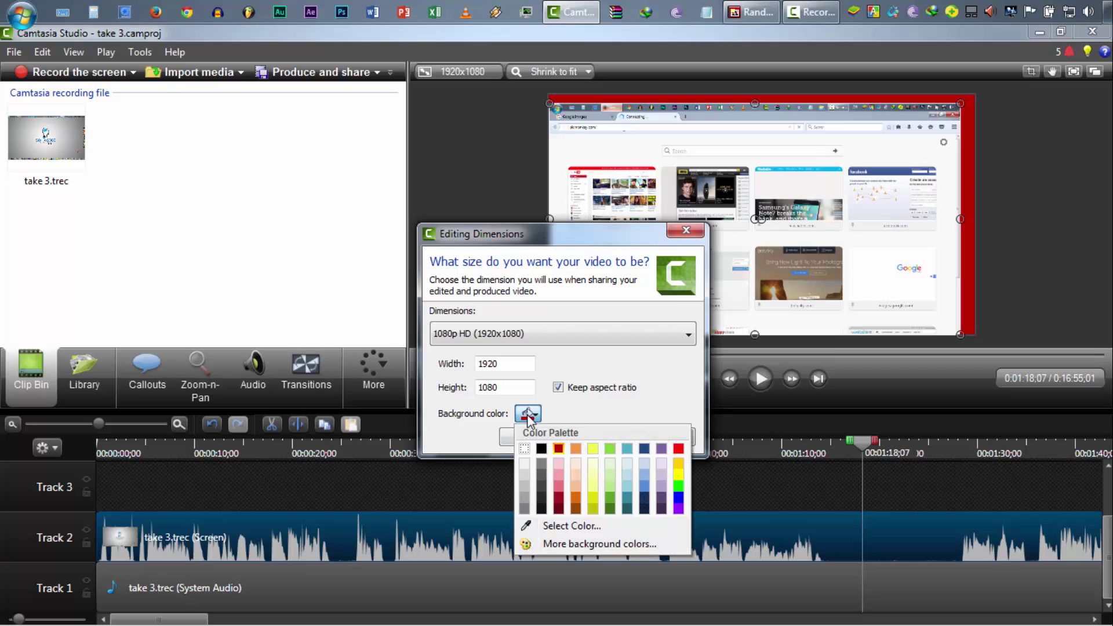
{"action": "left_click", "coordinate": [542, 449]}
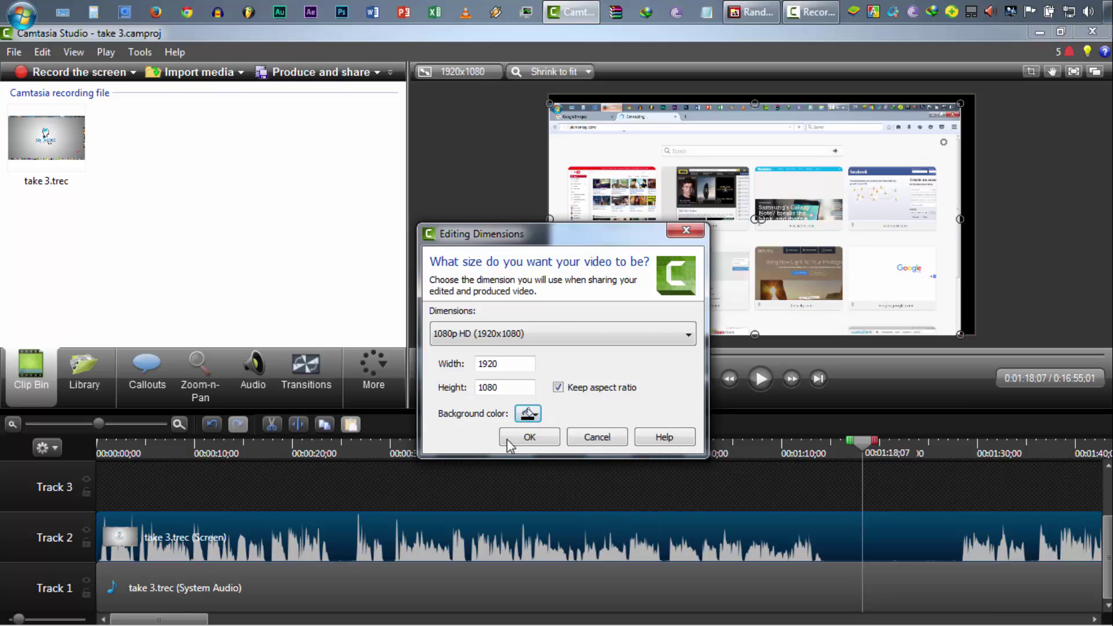
{"action": "left_click", "coordinate": [603, 441]}
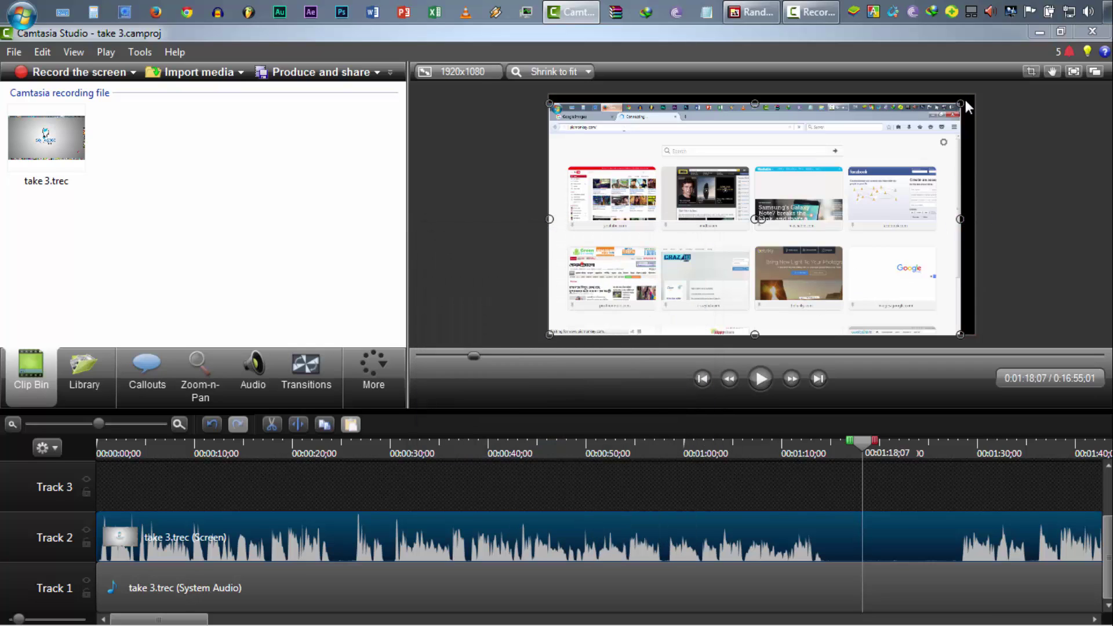
- Enlarge the screen clip to fill the whole canvas and crop the recorded taskbar strip off its top edge
{"action": "left_click_drag", "start_coordinate": [961, 102], "coordinate": [975, 95]}
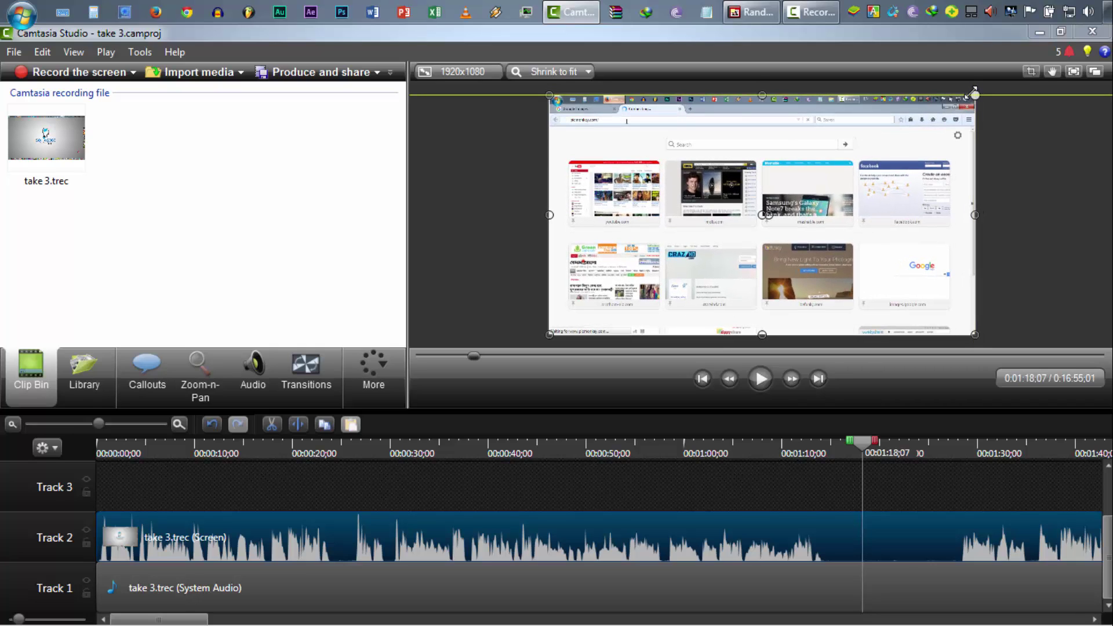
{"action": "left_click", "coordinate": [1031, 74]}
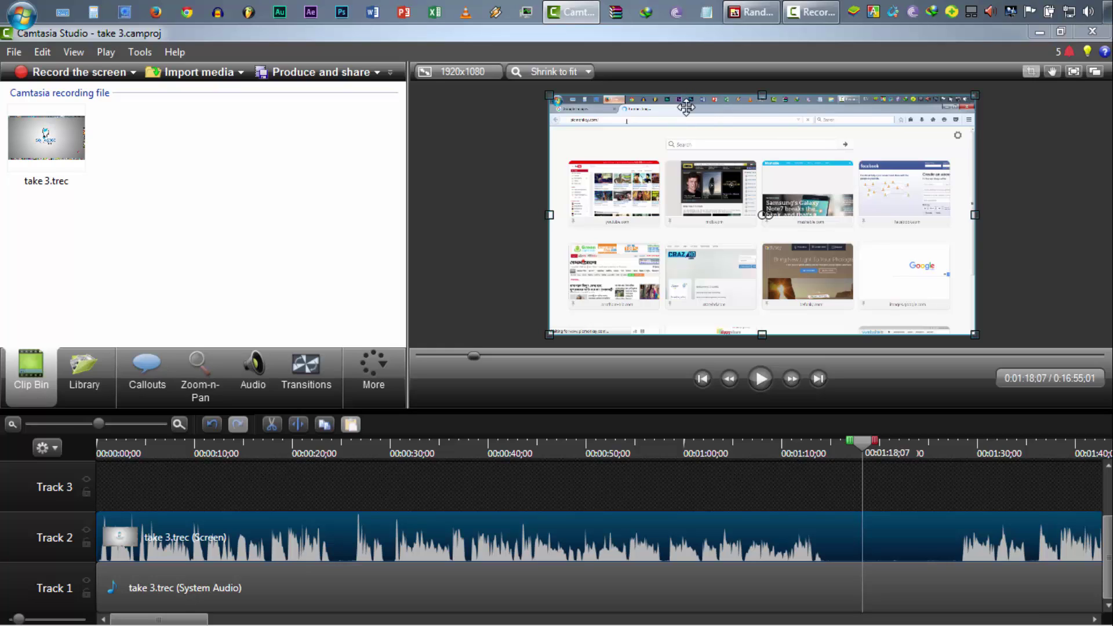
{"action": "left_click_drag", "start_coordinate": [764, 98], "coordinate": [763, 95]}
{"action": "left_click", "coordinate": [1030, 72]}
{"action": "left_click_drag", "start_coordinate": [763, 95], "coordinate": [762, 105]}
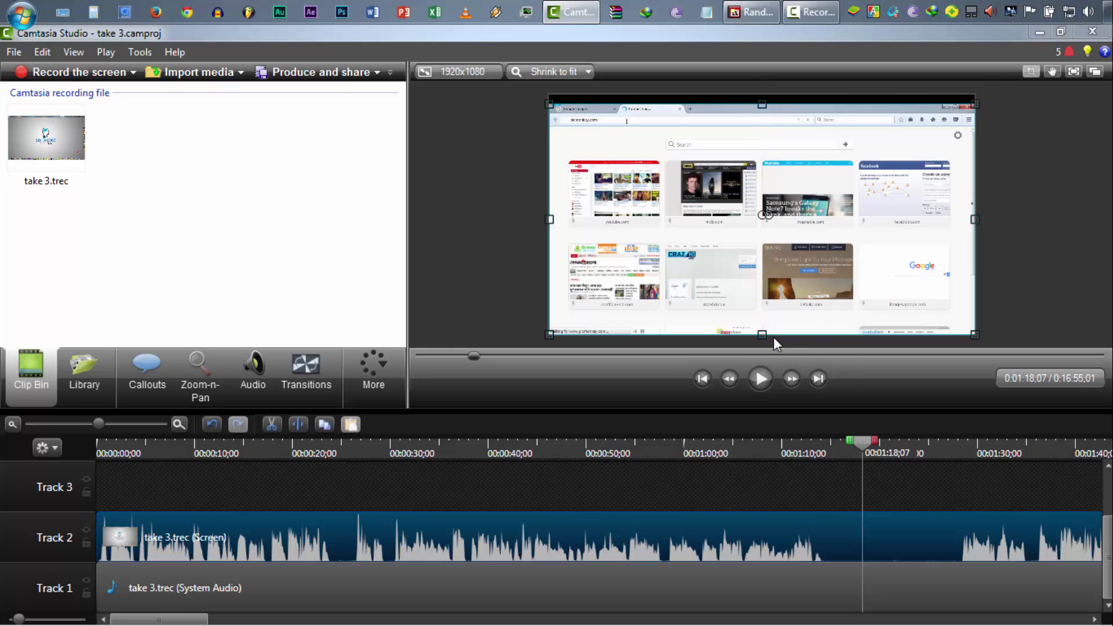
- Undo the accidental shift of the clip, crop a narrow strip off its right edge, and leave crop mode with the clip selected
{"action": "left_click_drag", "start_coordinate": [974, 216], "coordinate": [971, 216]}
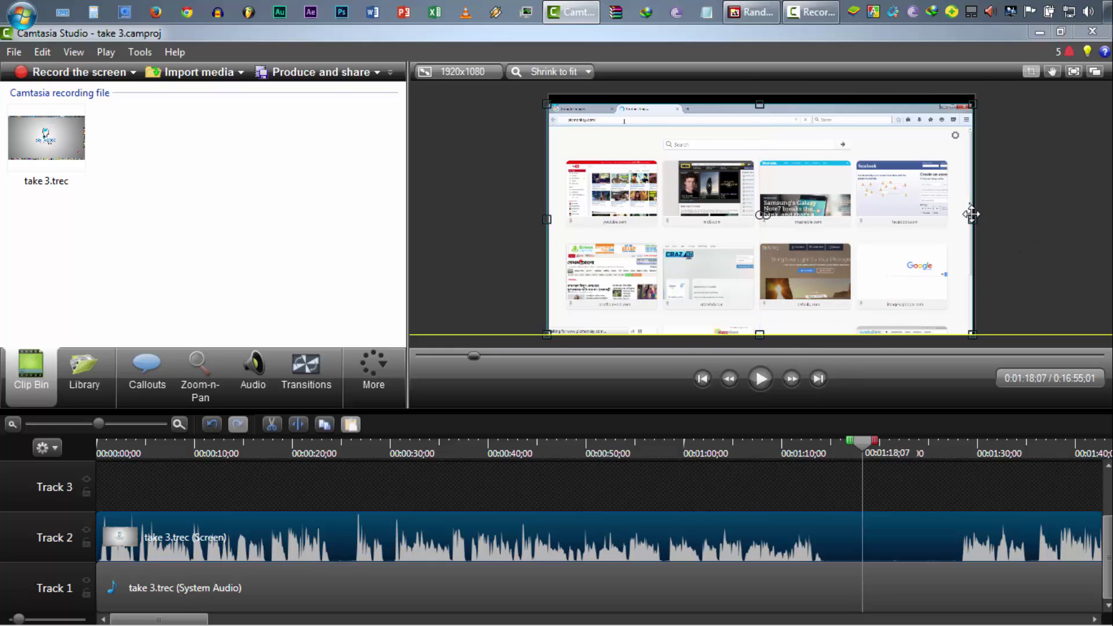
{"action": "key", "text": "ctrl+z"}
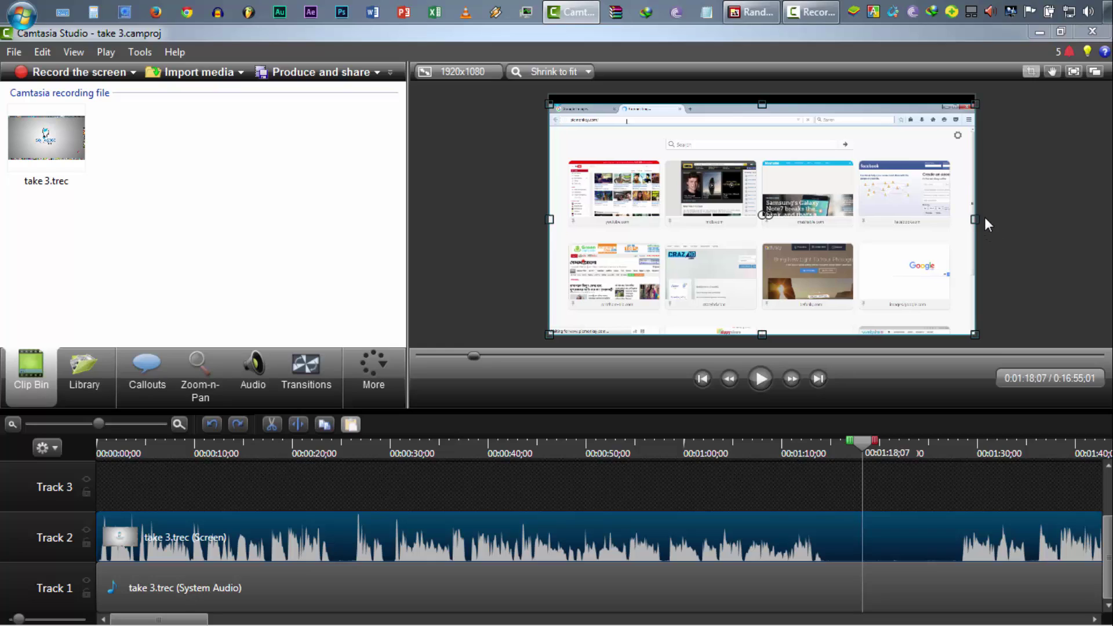
{"action": "left_click_drag", "start_coordinate": [974, 217], "coordinate": [961, 219]}
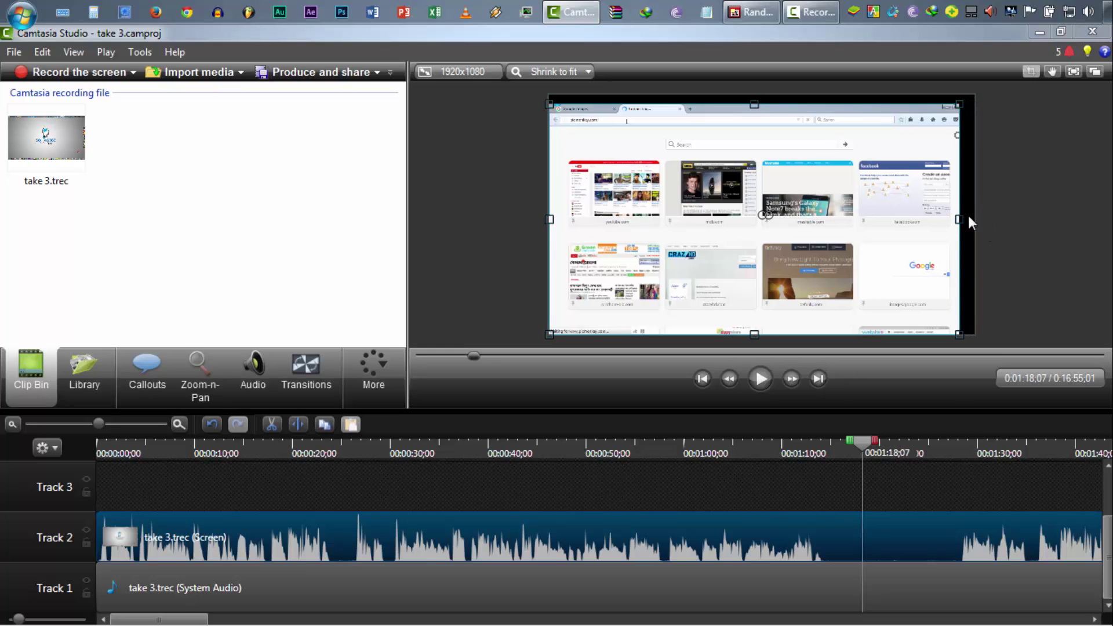
{"action": "left_click", "coordinate": [1033, 72]}
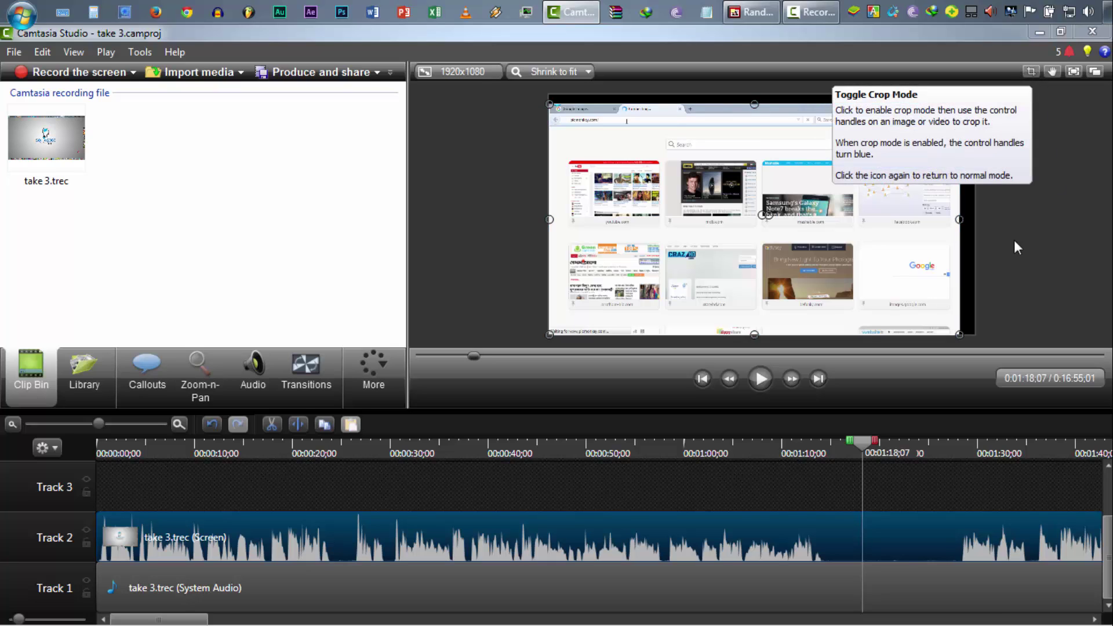
{"action": "left_click", "coordinate": [1070, 213]}
{"action": "left_click", "coordinate": [816, 192]}
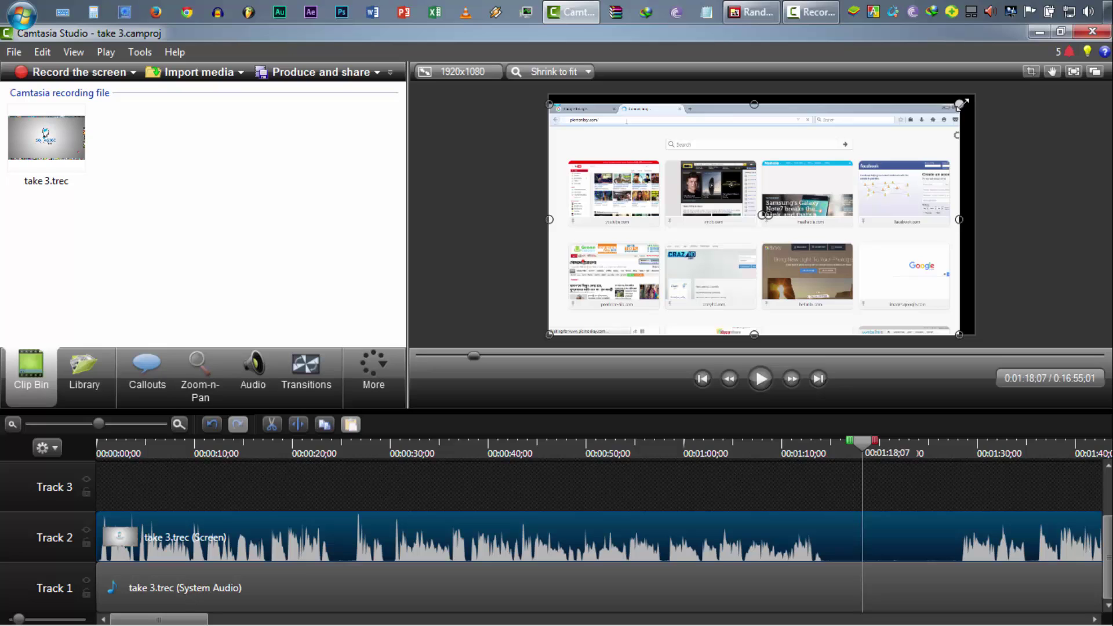
- Stretch the screen clip from its upper-right corner to fill the canvas and try pulling its lower-left crop corner outward
{"action": "left_click_drag", "start_coordinate": [960, 103], "coordinate": [976, 94]}
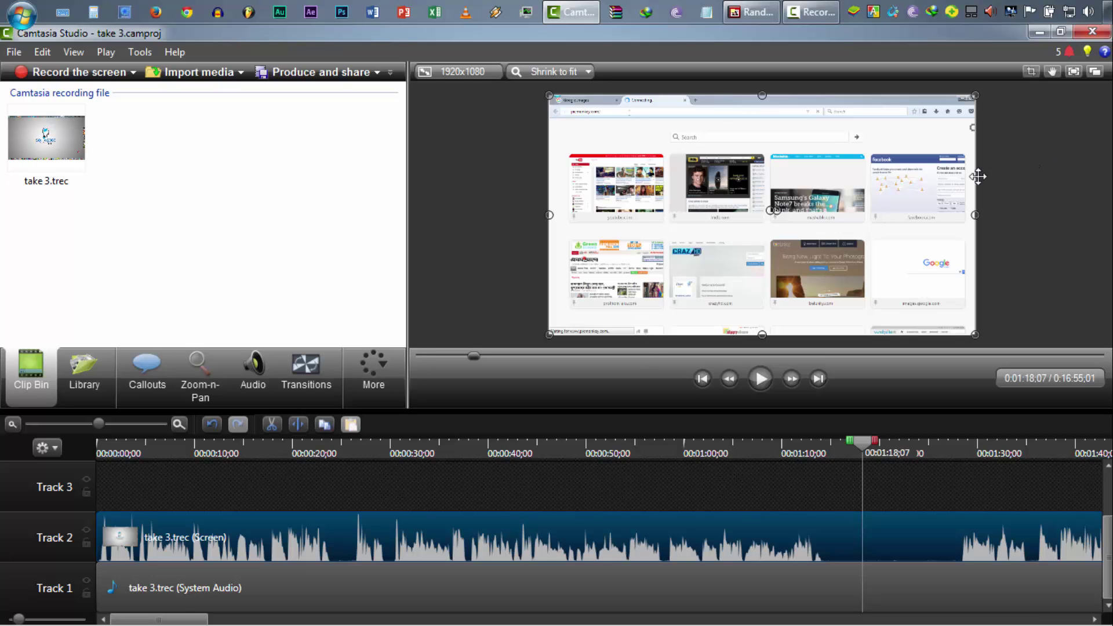
{"action": "left_click", "coordinate": [1031, 71]}
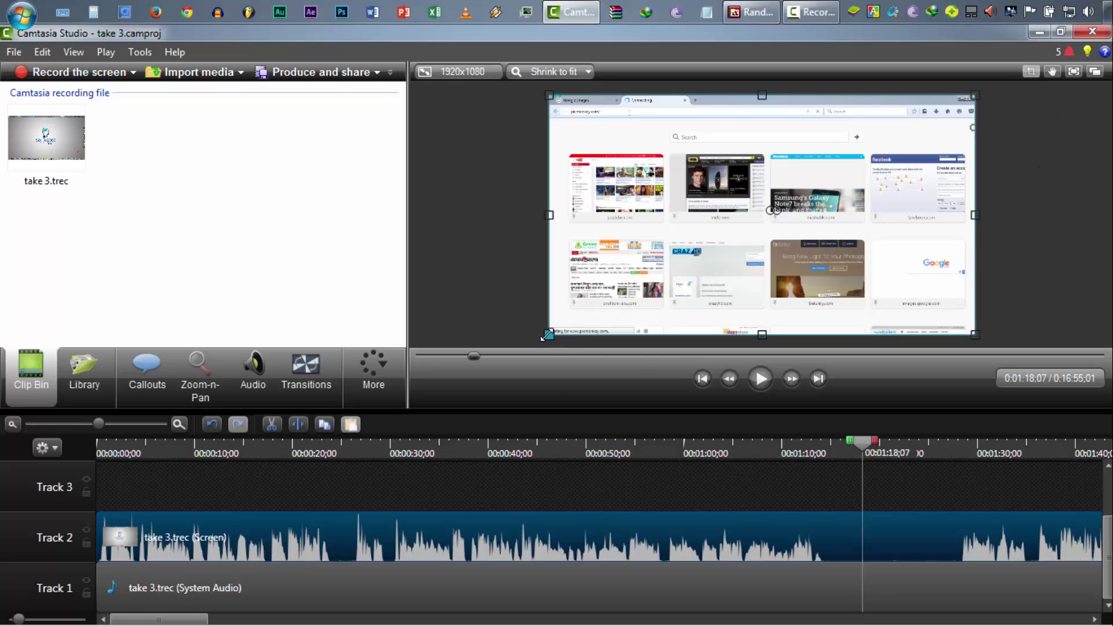
{"action": "left_click_drag", "start_coordinate": [549, 334], "coordinate": [497, 358]}
- Pan the canvas view with the hand tool, preview the canvas in full screen and return to the editor
{"action": "left_click", "coordinate": [1052, 71]}
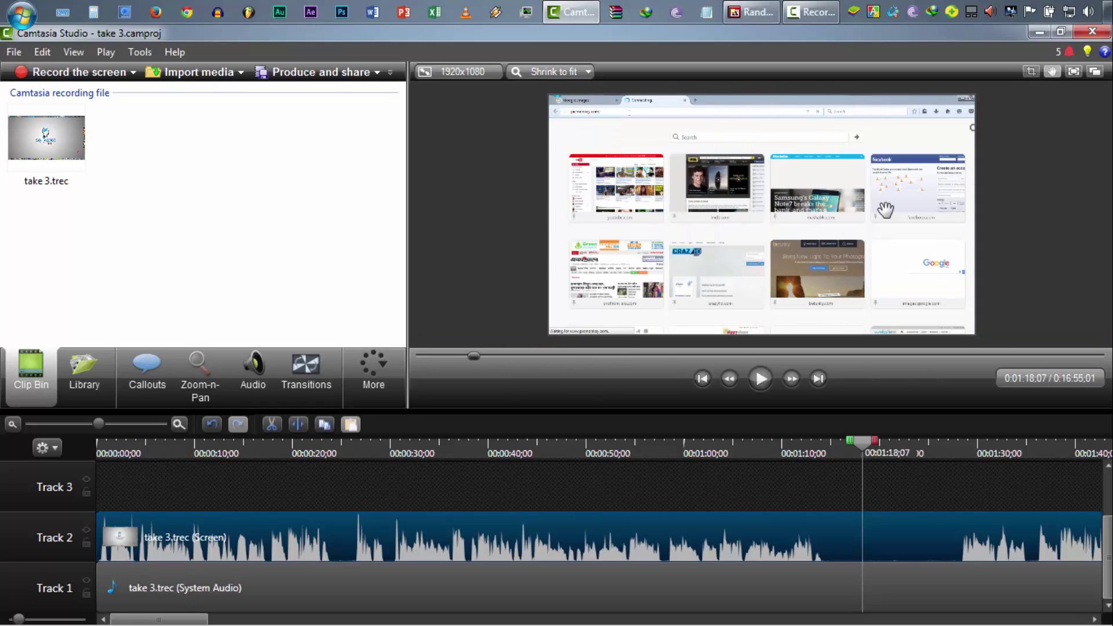
{"action": "left_click_drag", "start_coordinate": [854, 171], "coordinate": [781, 200]}
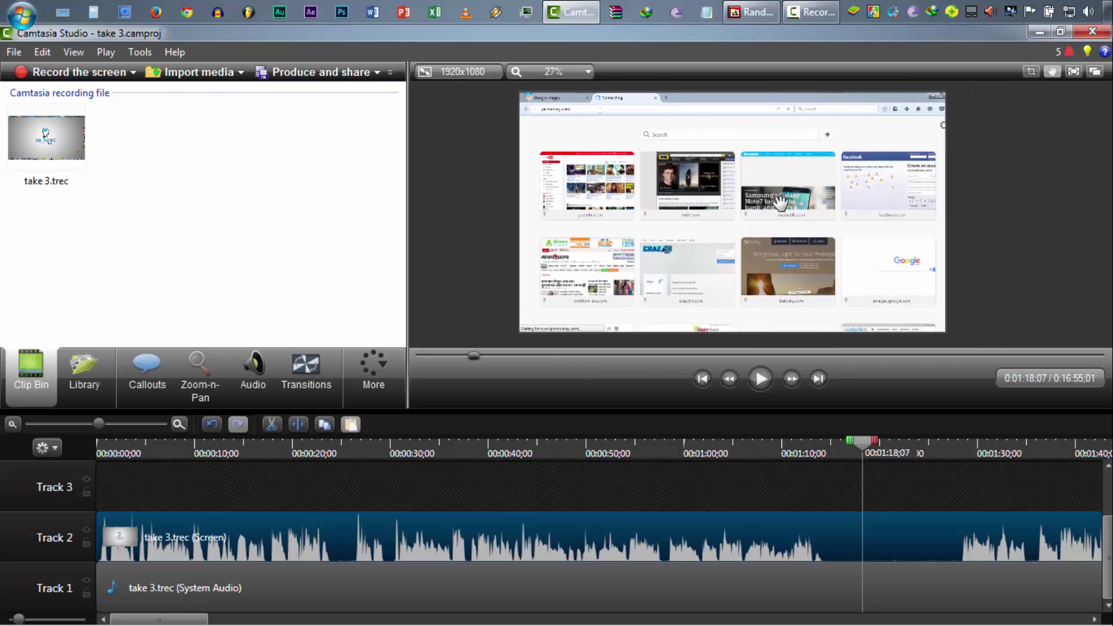
{"action": "left_click", "coordinate": [1075, 72]}
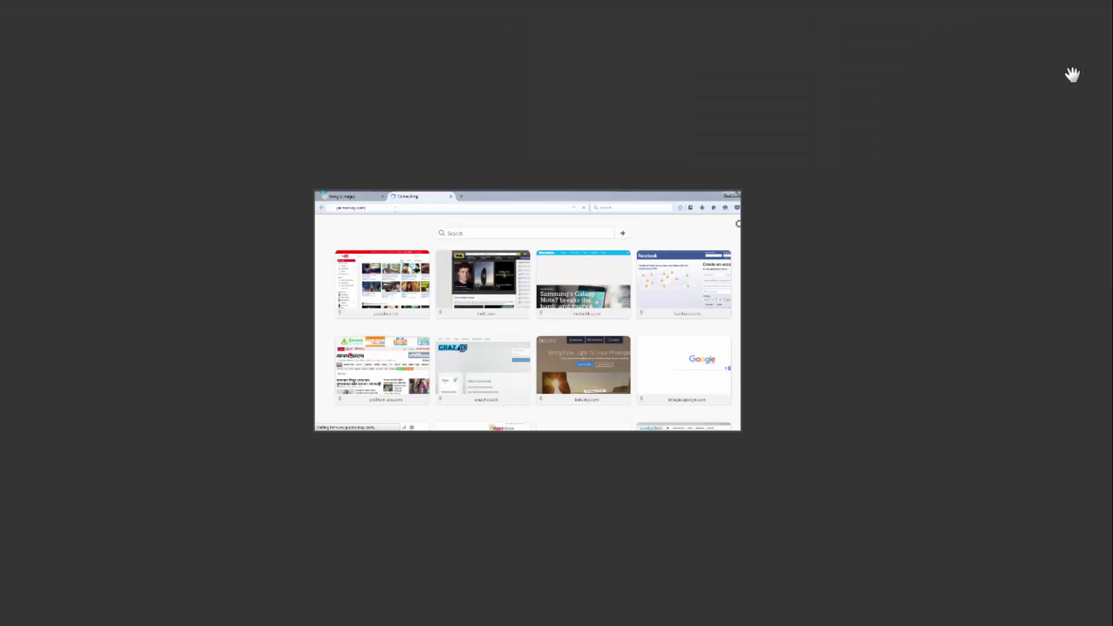
{"action": "key", "text": "Escape"}
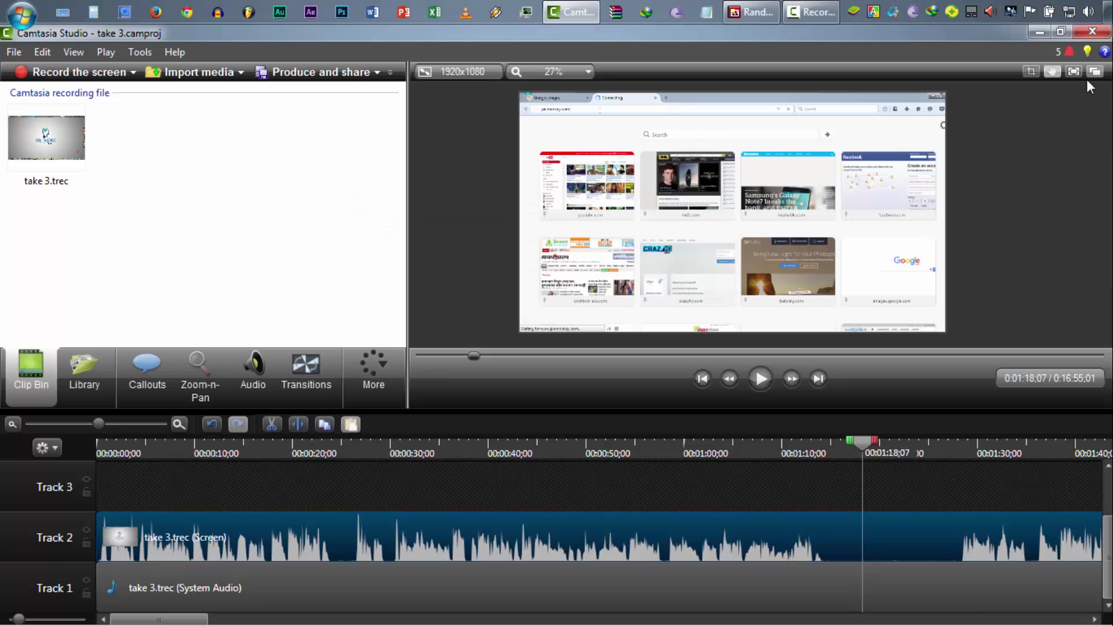
- Detach the video preview into a separate window and dock it back into the editor, doing this twice
{"action": "left_click", "coordinate": [1095, 71]}
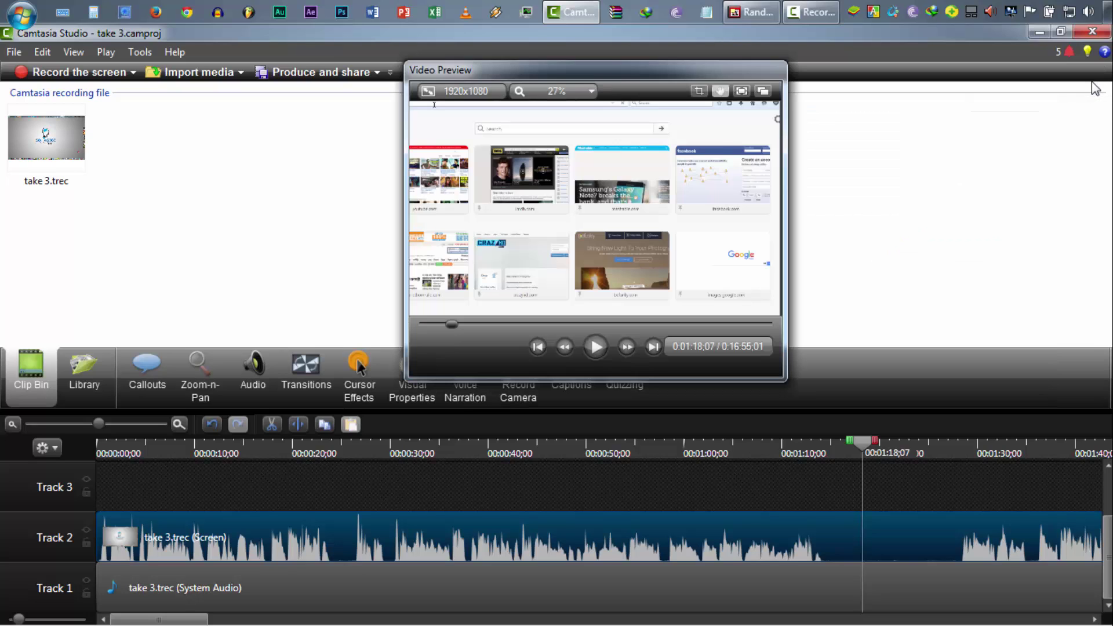
{"action": "left_click", "coordinate": [763, 91]}
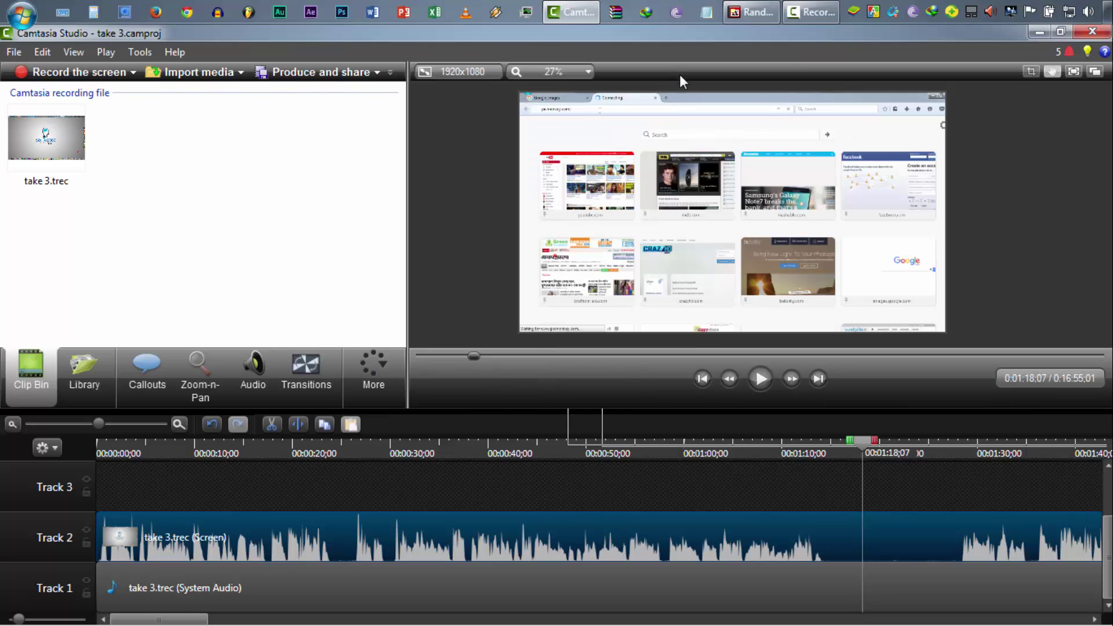
{"action": "left_click", "coordinate": [1095, 72]}
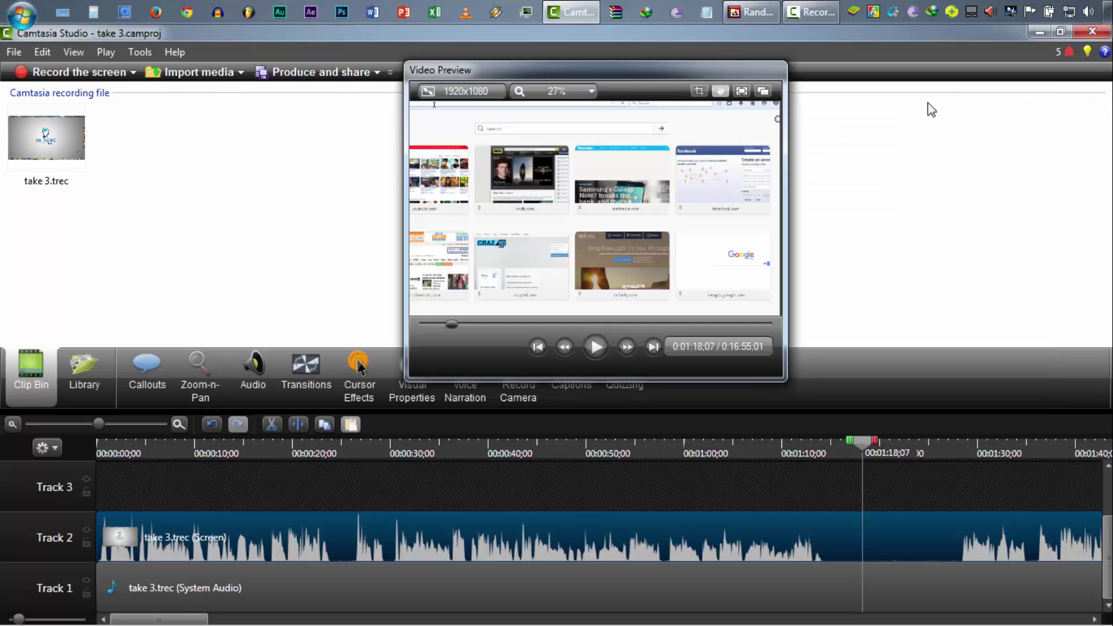
{"action": "left_click", "coordinate": [763, 91]}
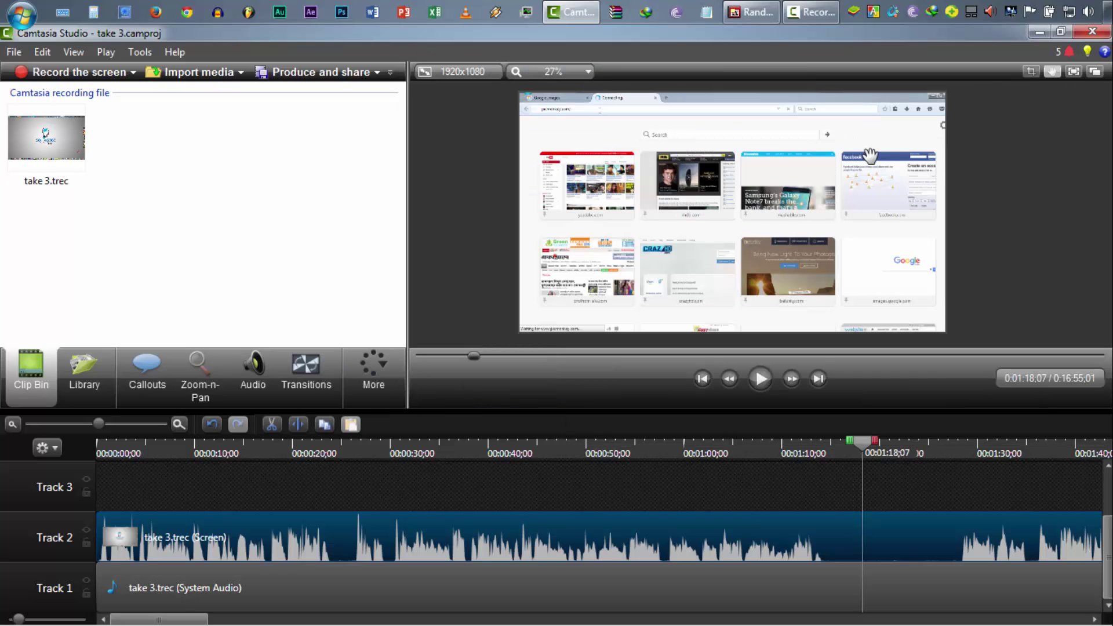
- Try the canvas view at 200% zoom and set it to Shrink to fit
{"action": "left_click", "coordinate": [534, 80]}
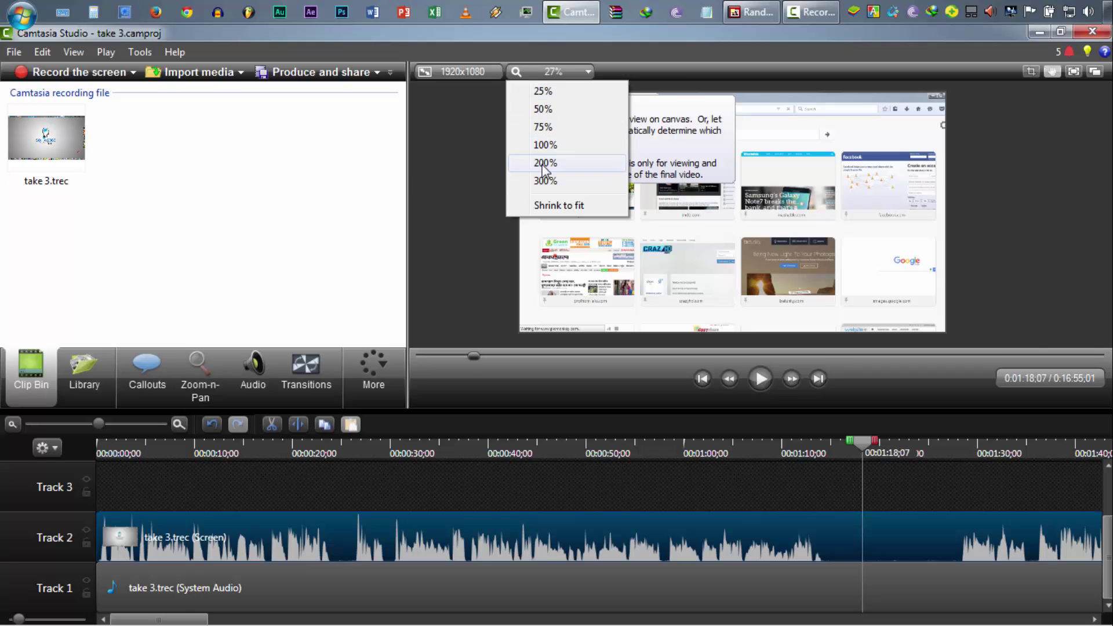
{"action": "left_click", "coordinate": [545, 163]}
{"action": "left_click", "coordinate": [542, 71]}
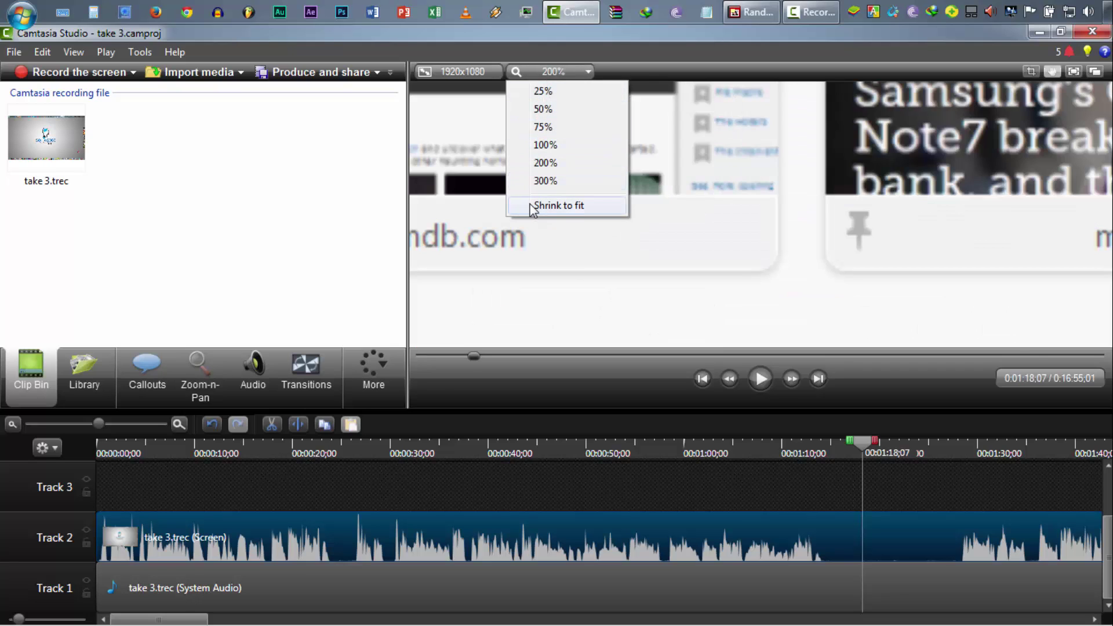
{"action": "left_click", "coordinate": [579, 205]}
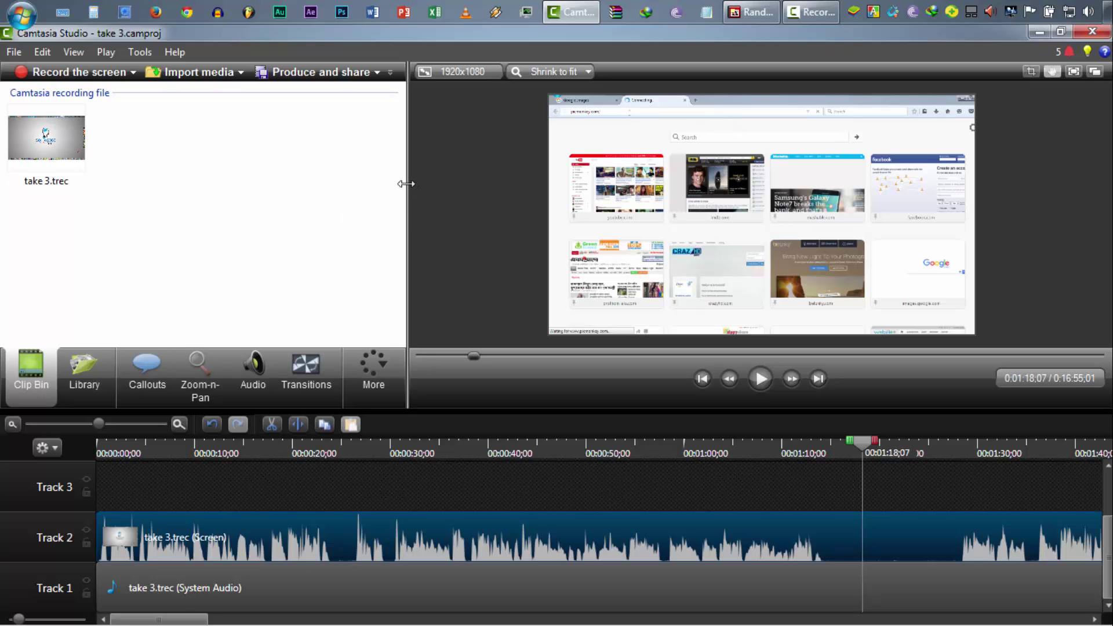
- Widen the clip bin area relative to the preview and make the timeline area taller
{"action": "left_click_drag", "start_coordinate": [406, 182], "coordinate": [644, 192]}
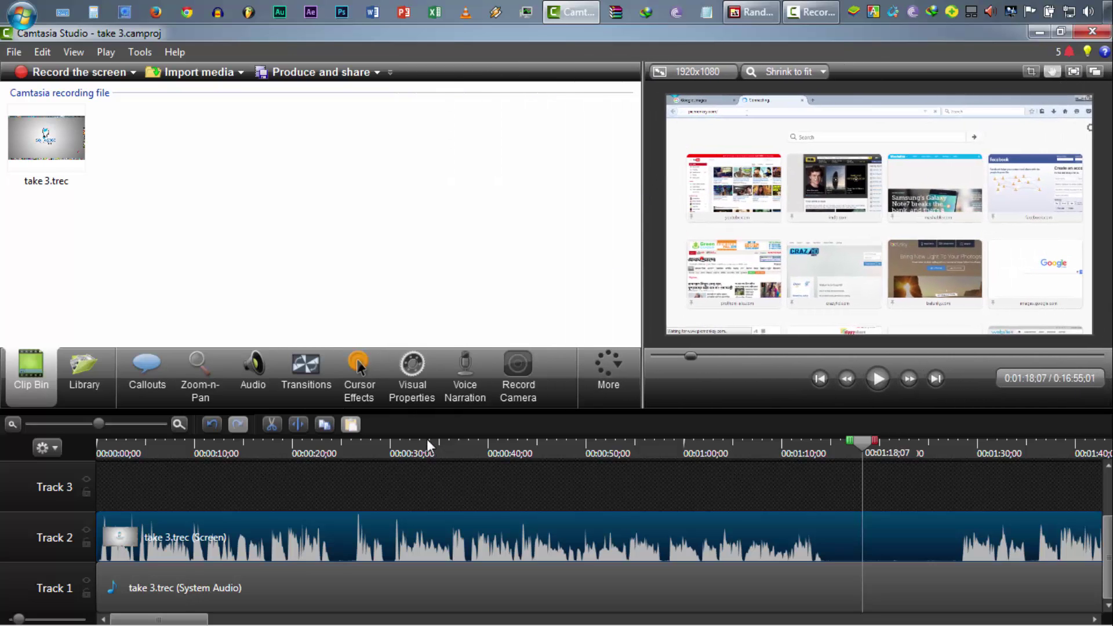
{"action": "left_click_drag", "start_coordinate": [423, 413], "coordinate": [471, 395]}
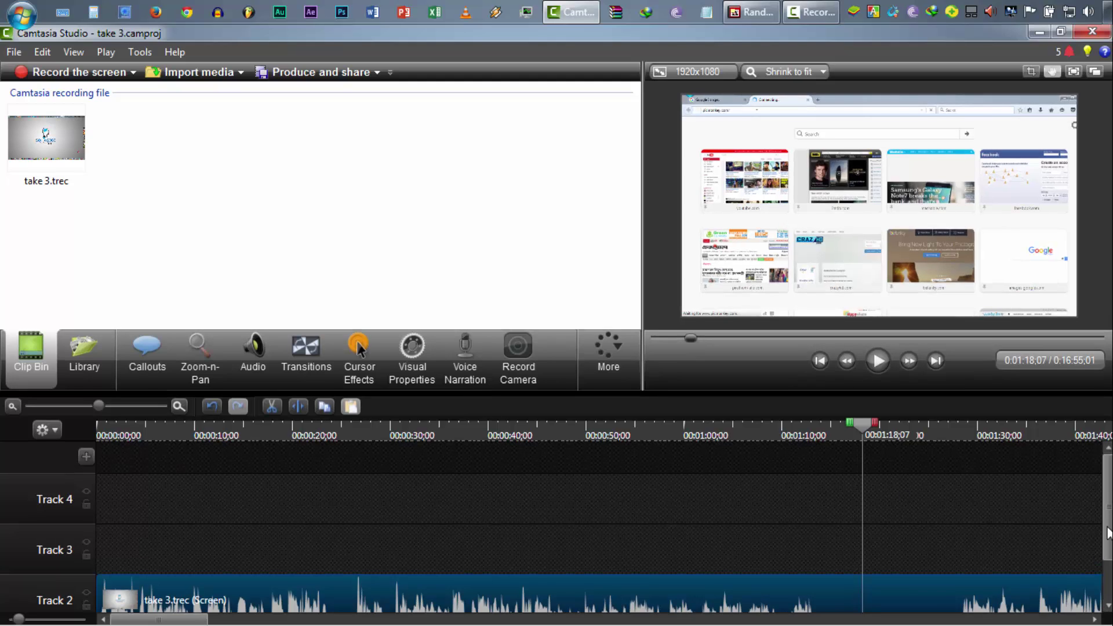
{"action": "scroll", "coordinate": [1108, 533], "scroll_direction": "down", "scroll_amount": 2}
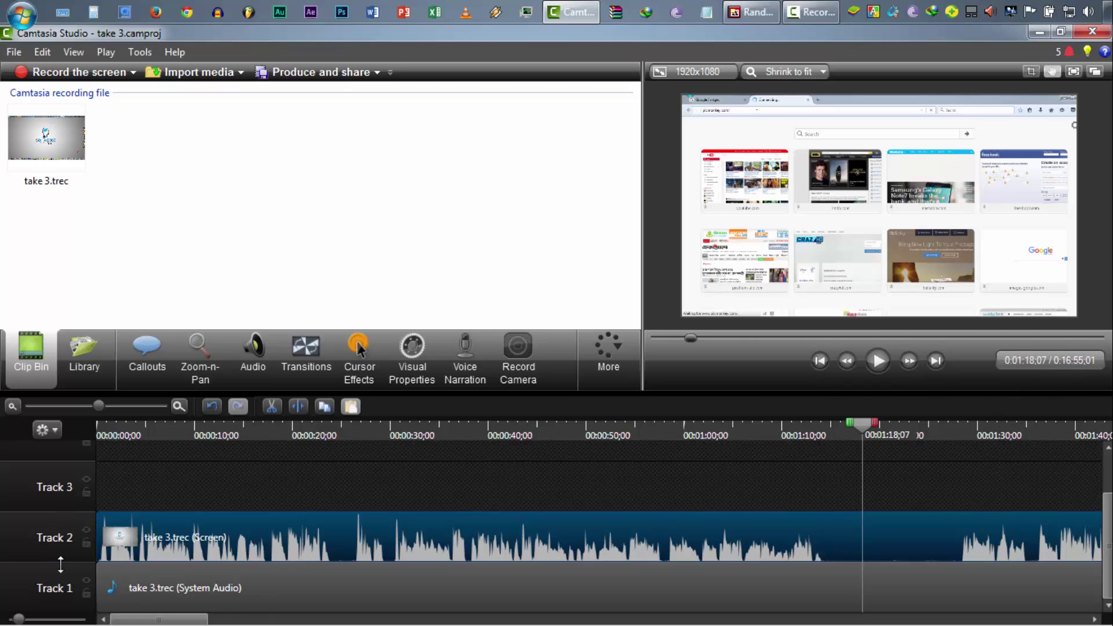
- Rename Track 2, which holds the screen recording, to Main Video
{"action": "left_click", "coordinate": [217, 568]}
{"action": "left_click", "coordinate": [210, 525]}
{"action": "right_click", "coordinate": [24, 543]}
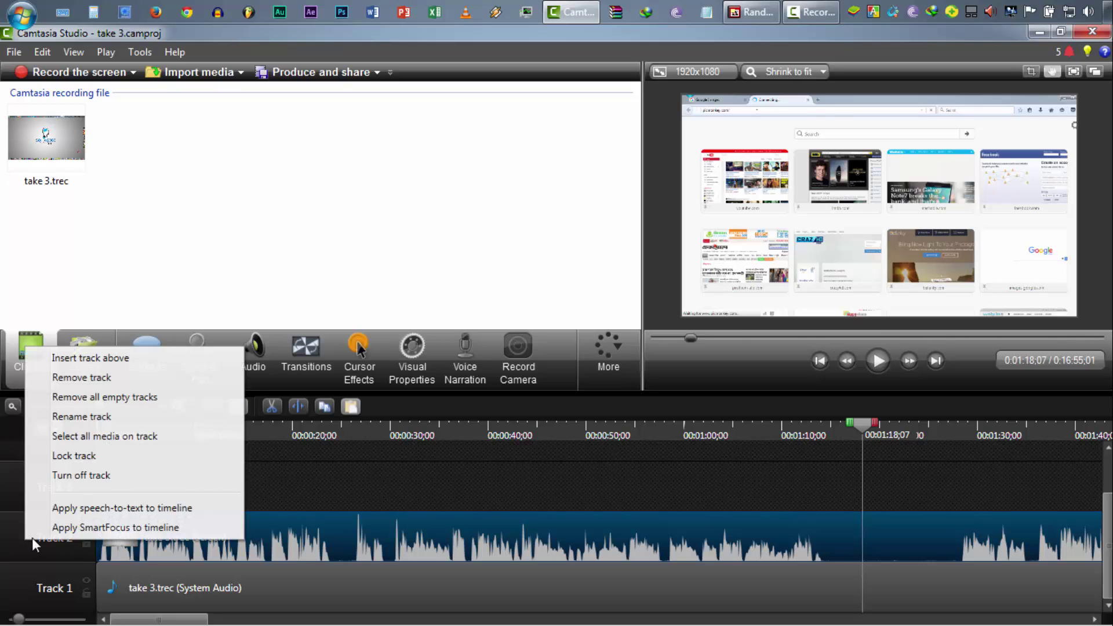
{"action": "left_click", "coordinate": [28, 547]}
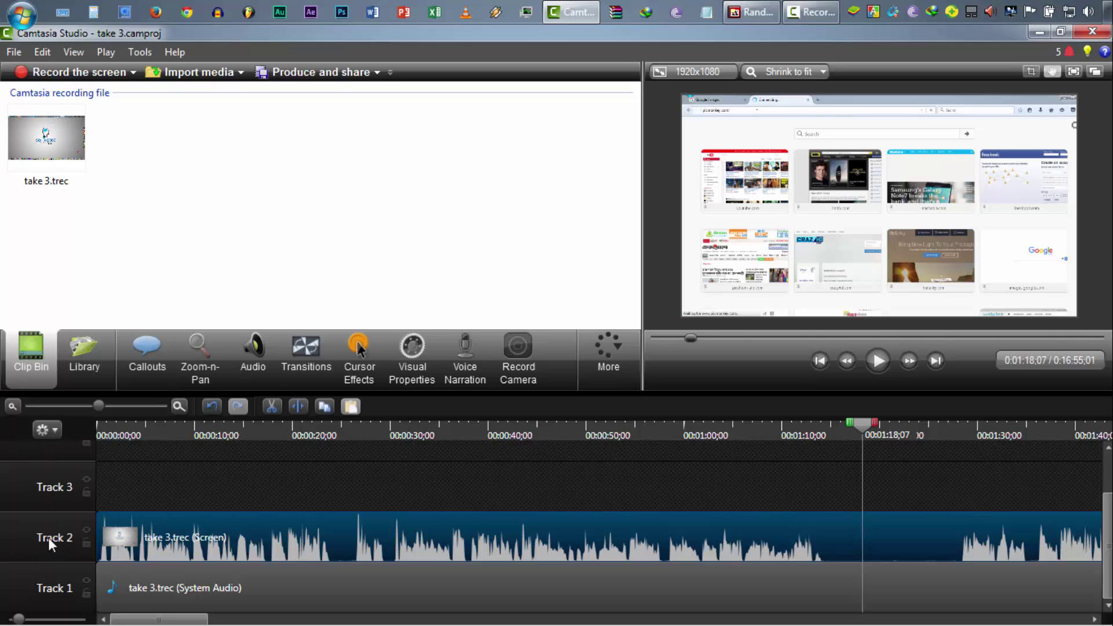
{"action": "right_click", "coordinate": [48, 538]}
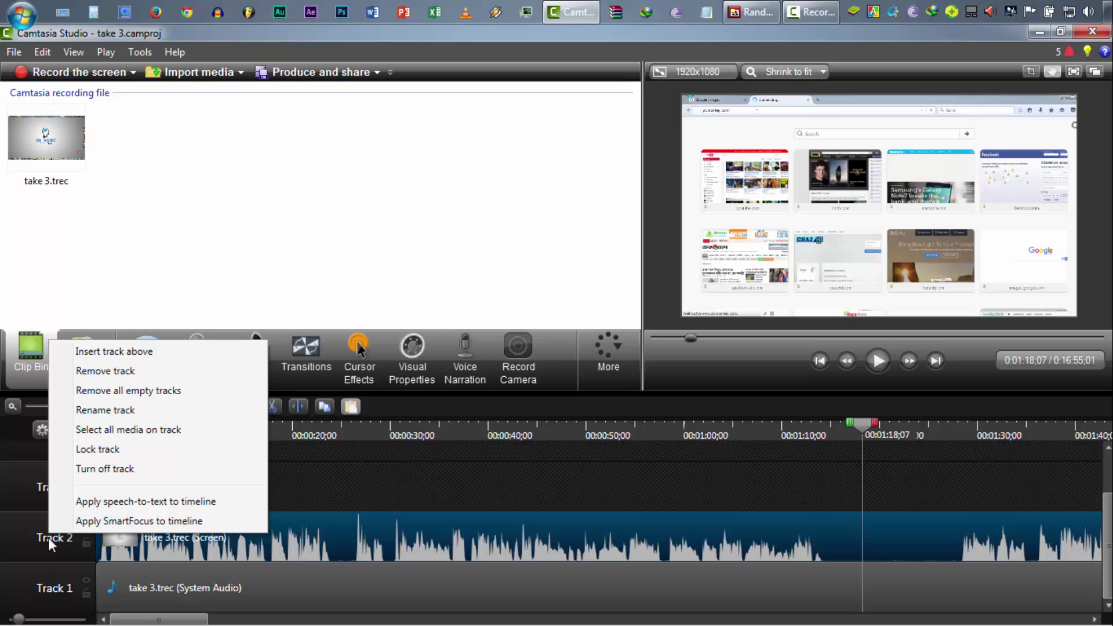
{"action": "left_click", "coordinate": [98, 410]}
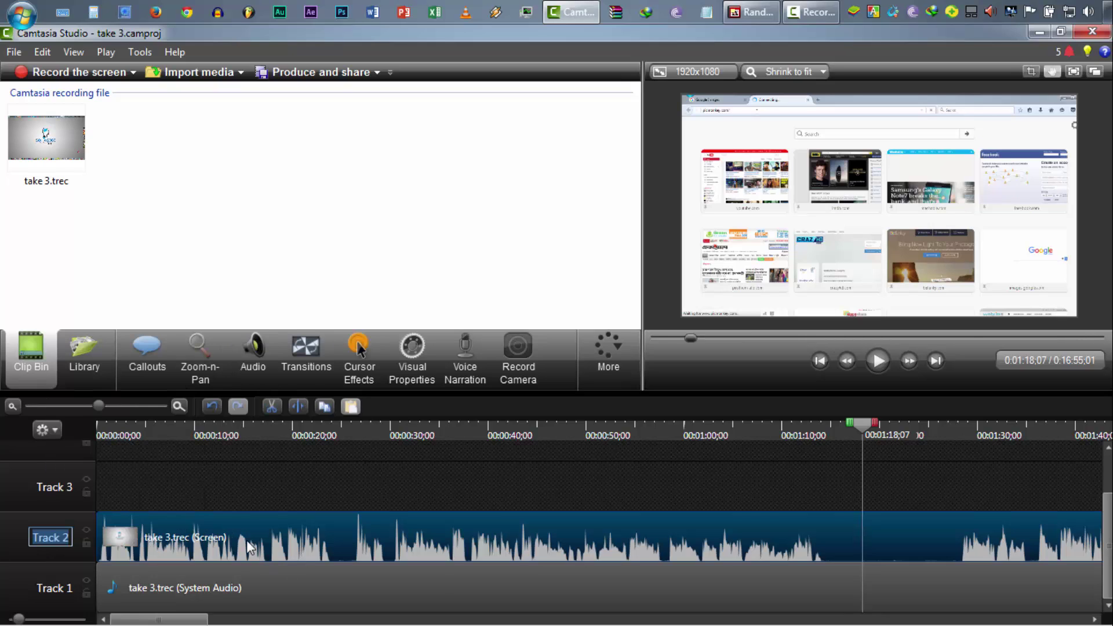
{"action": "type", "text": "Main Video"}
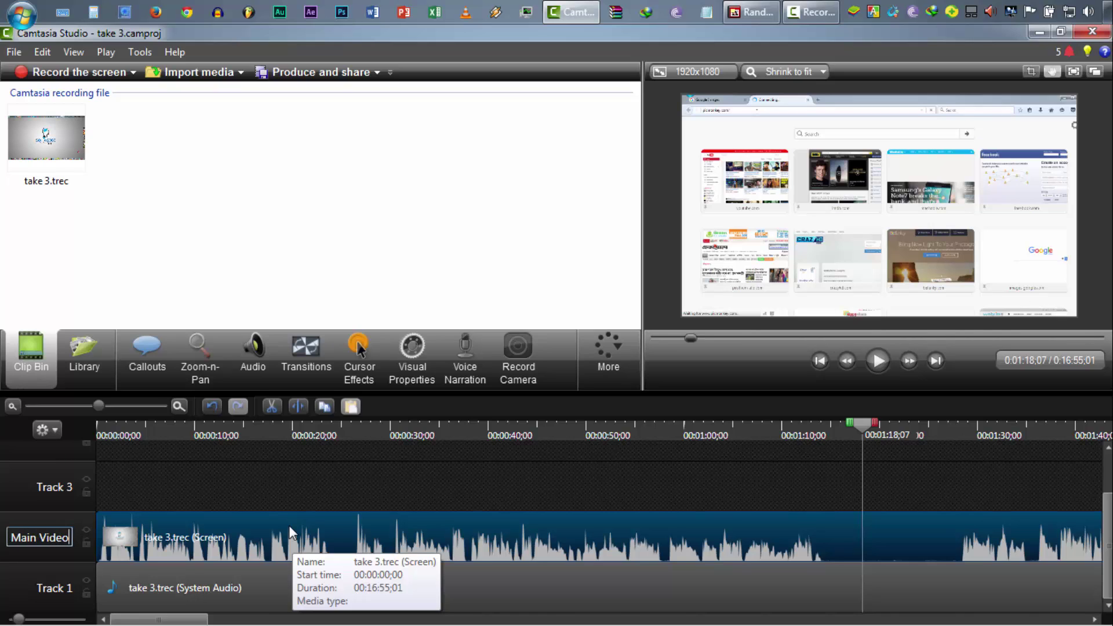
{"action": "key", "text": "Return"}
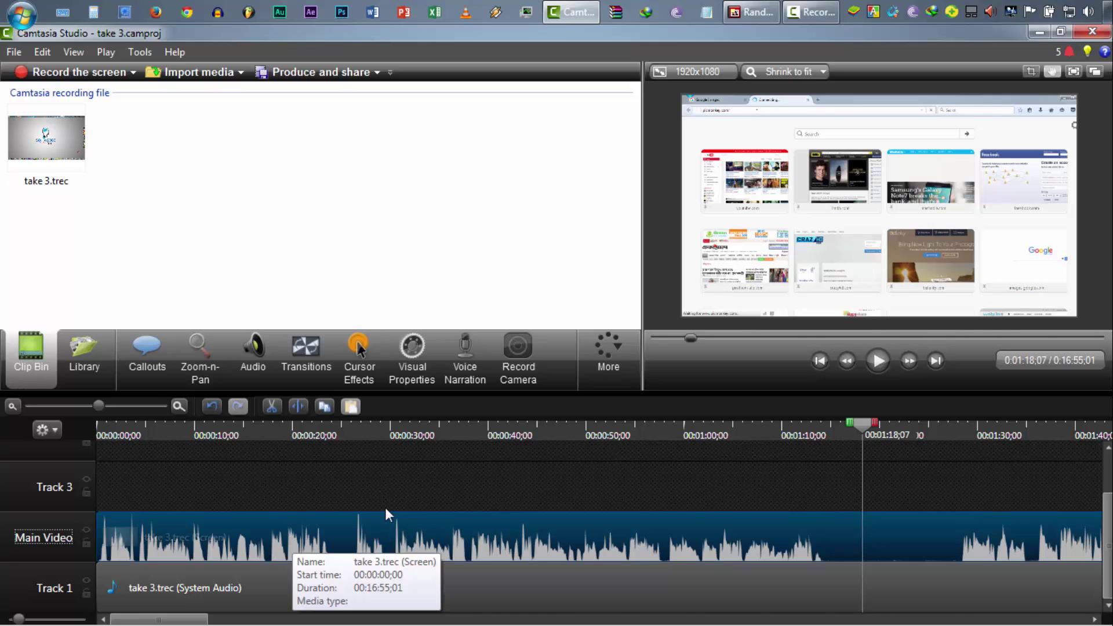
- Rename Track 1 to System Audio and leave its clip deselected
{"action": "right_click", "coordinate": [46, 593]}
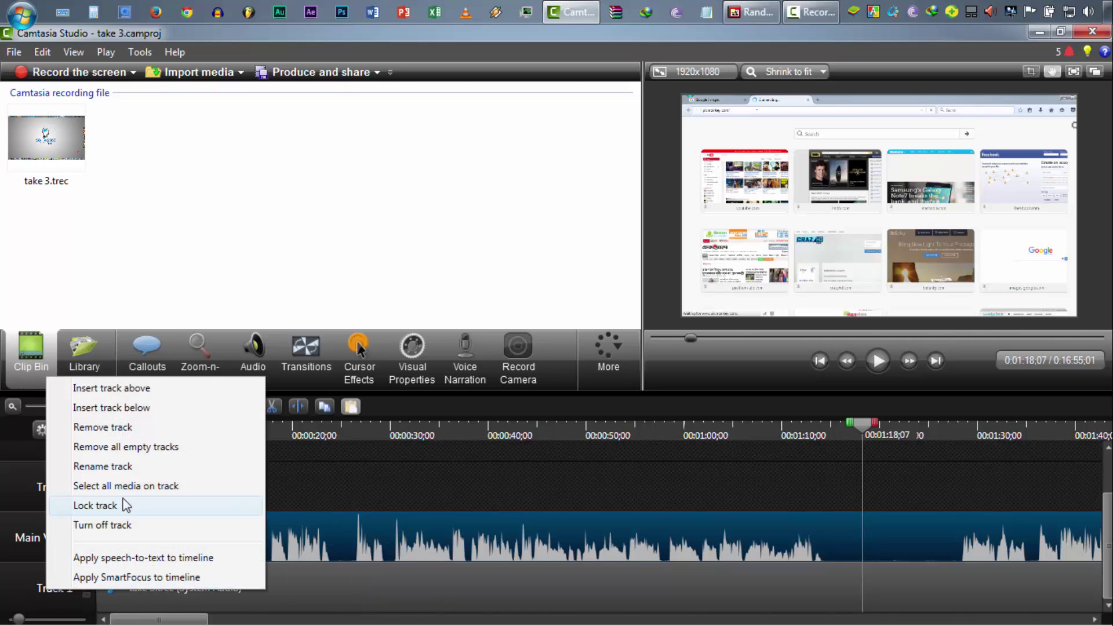
{"action": "left_click", "coordinate": [112, 465]}
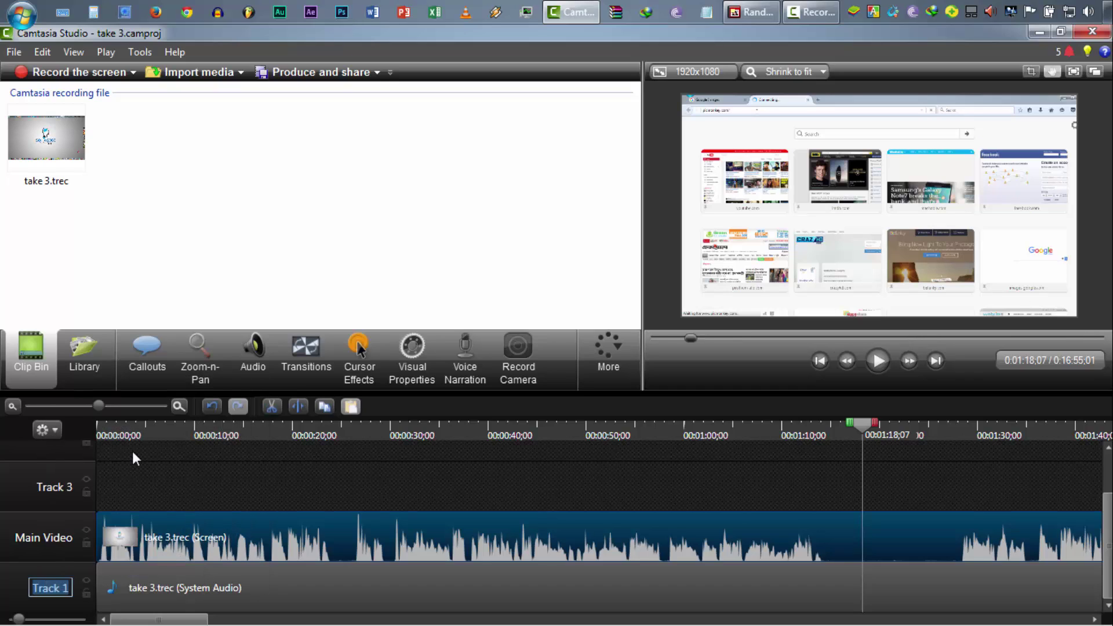
{"action": "type", "text": "System Audio"}
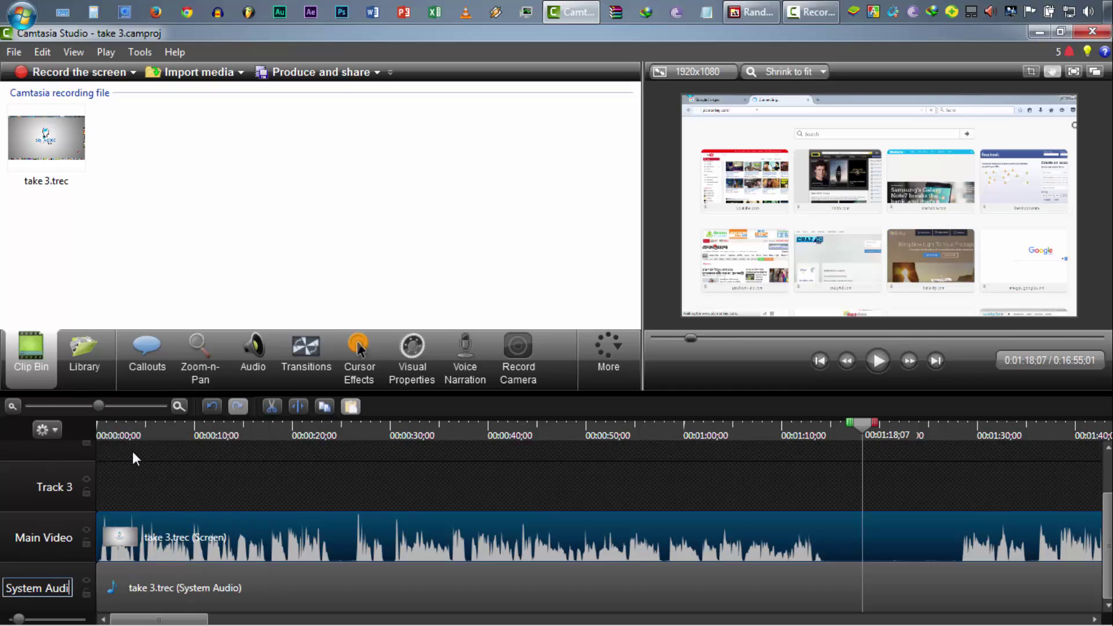
{"action": "left_click", "coordinate": [202, 600]}
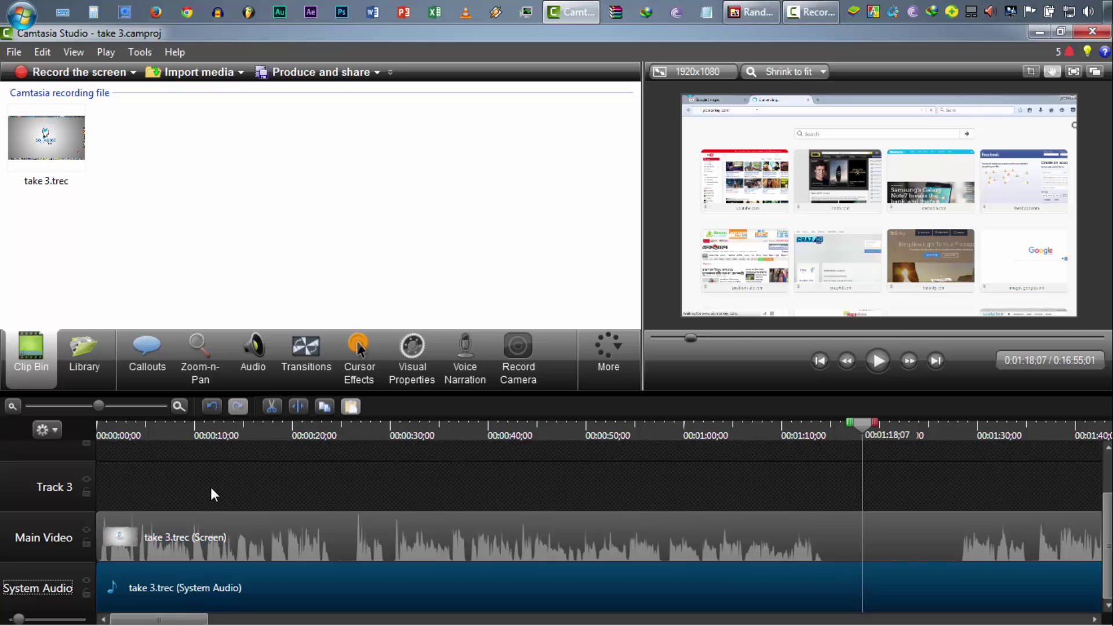
{"action": "left_click", "coordinate": [211, 489]}
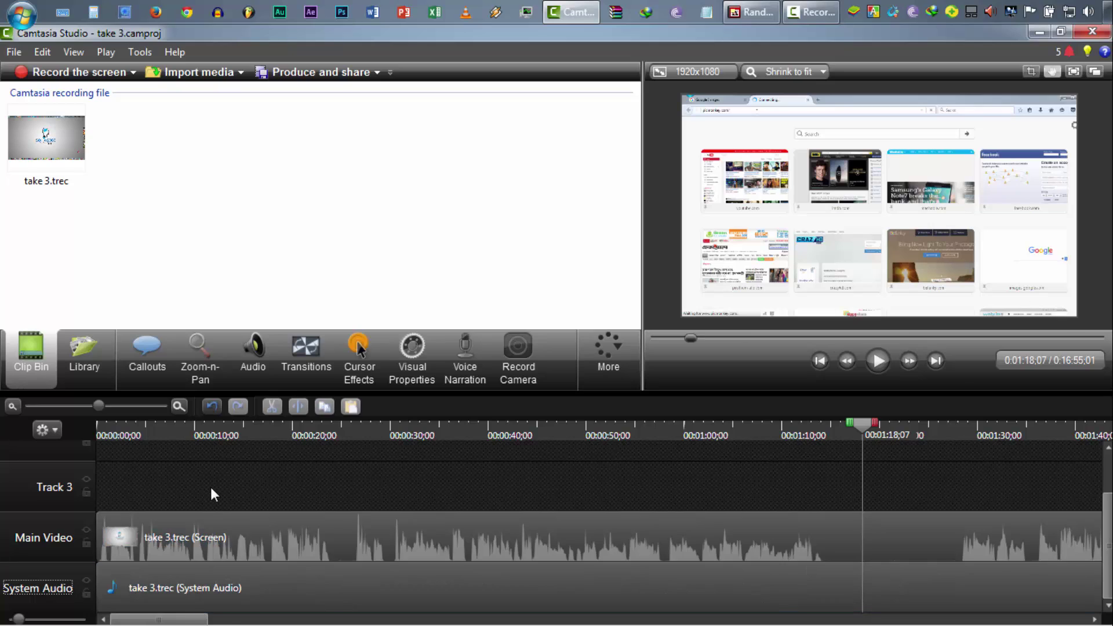
- Rename the empty Track 3 to Images
{"action": "right_click", "coordinate": [52, 486]}
{"action": "left_click", "coordinate": [105, 355]}
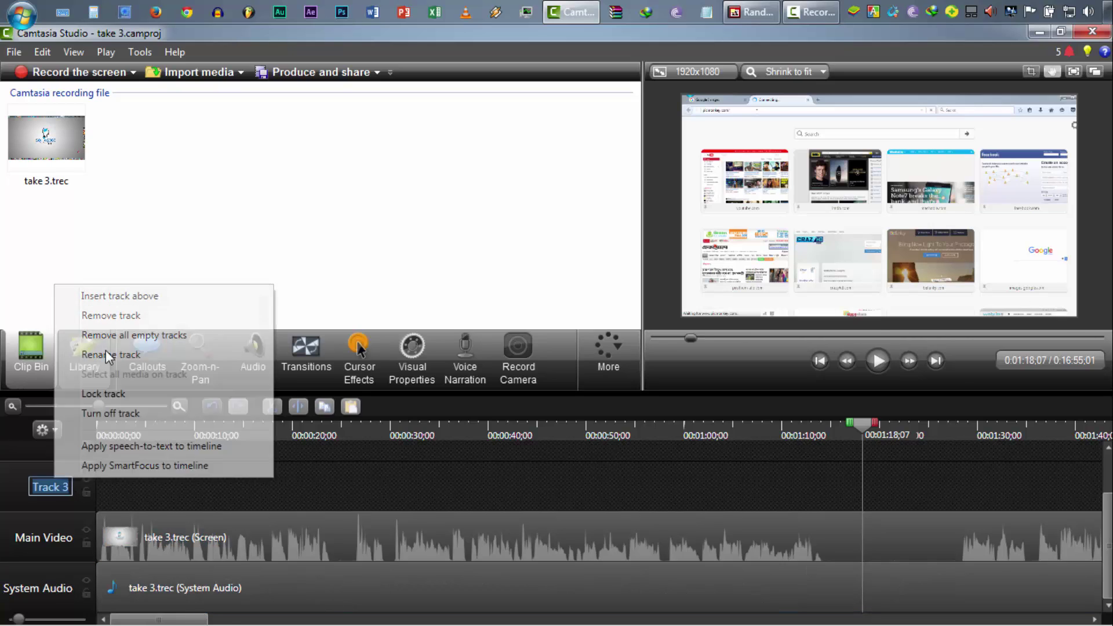
{"action": "type", "text": "Images"}
{"action": "key", "text": "Return"}
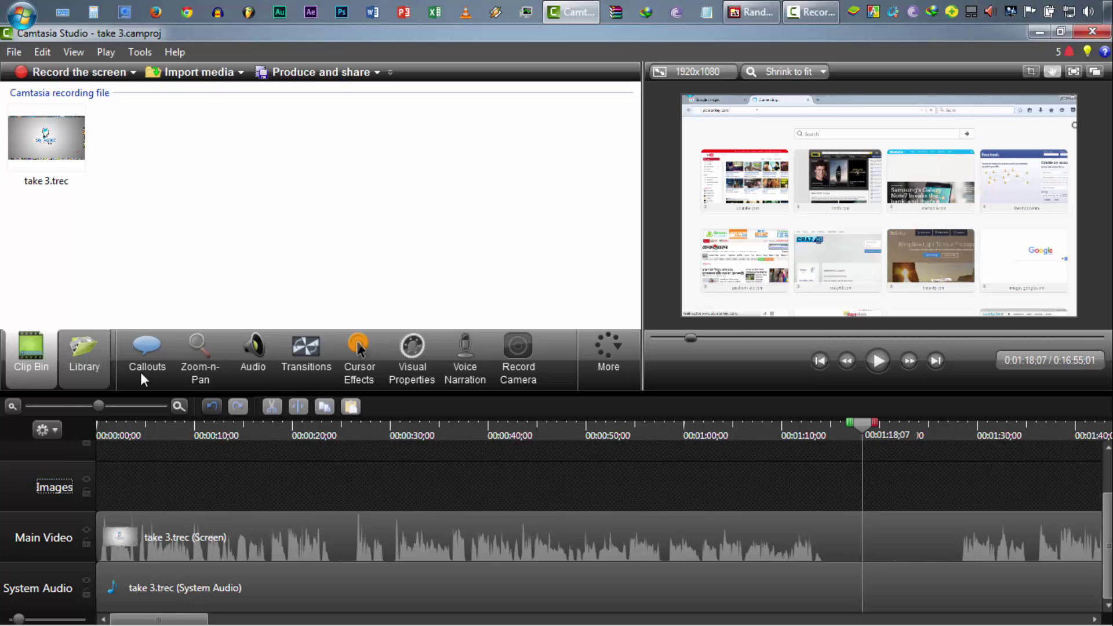
- Lock the Main Video track and move the playhead back to about 17 seconds on the timeline
{"action": "left_click", "coordinate": [230, 553]}
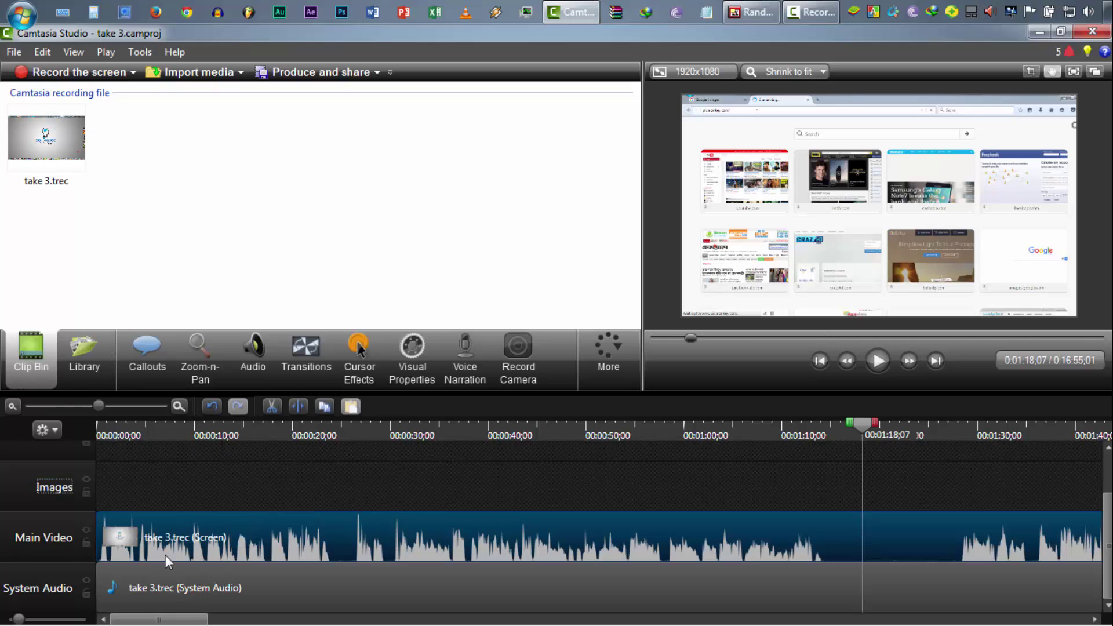
{"action": "left_click", "coordinate": [86, 545]}
{"action": "left_click", "coordinate": [291, 433]}
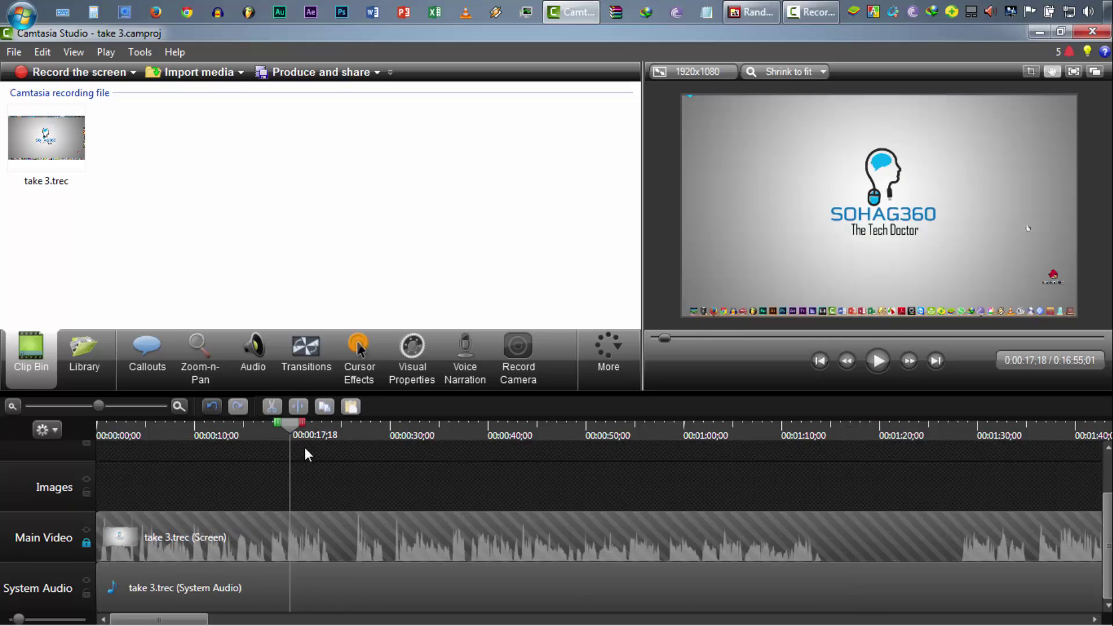
{"action": "left_click", "coordinate": [268, 433]}
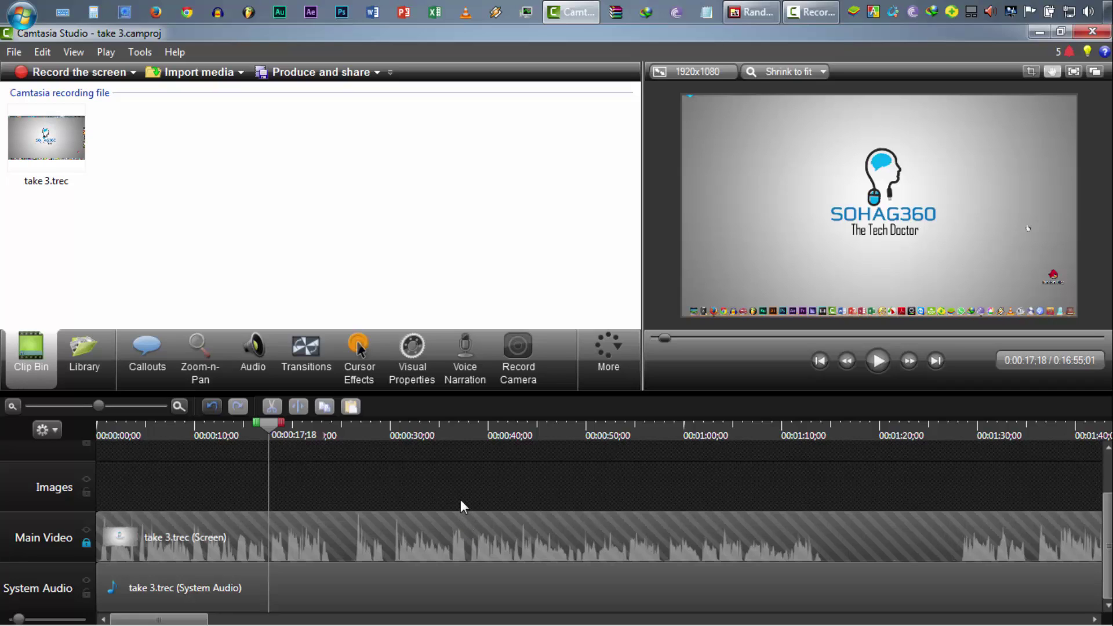
- Select and deselect the system audio clip while the video track is locked, and unlock the Main Video track
{"action": "left_click", "coordinate": [538, 592]}
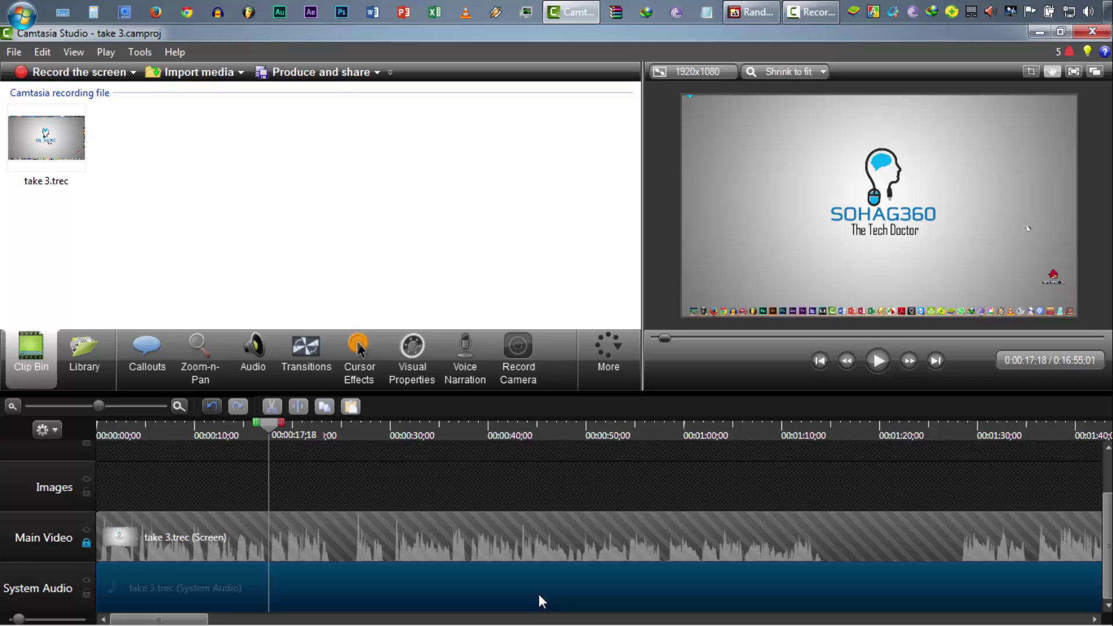
{"action": "left_click", "coordinate": [512, 494]}
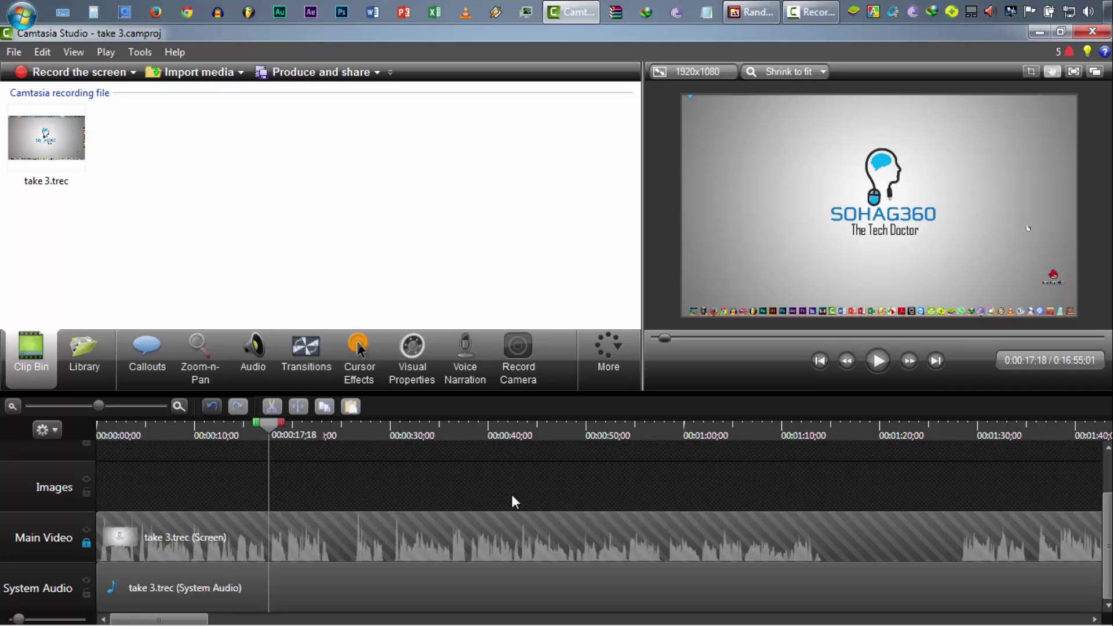
{"action": "left_click", "coordinate": [85, 545]}
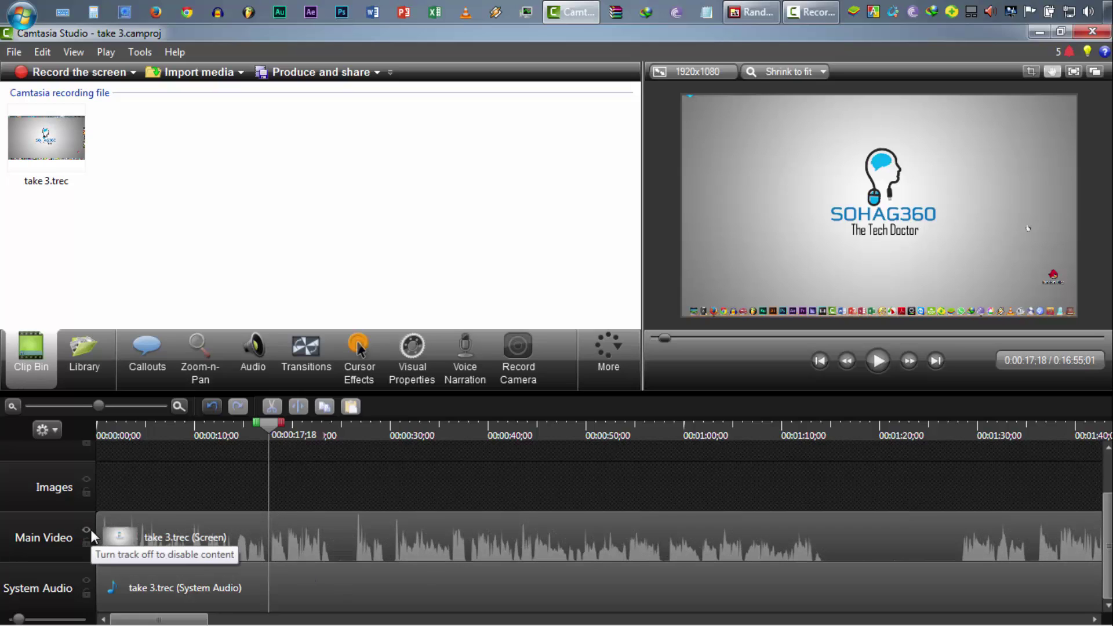
- Turn off the Main Video track, move the playhead to about 22 seconds, and turn the track back on
{"action": "left_click", "coordinate": [86, 530]}
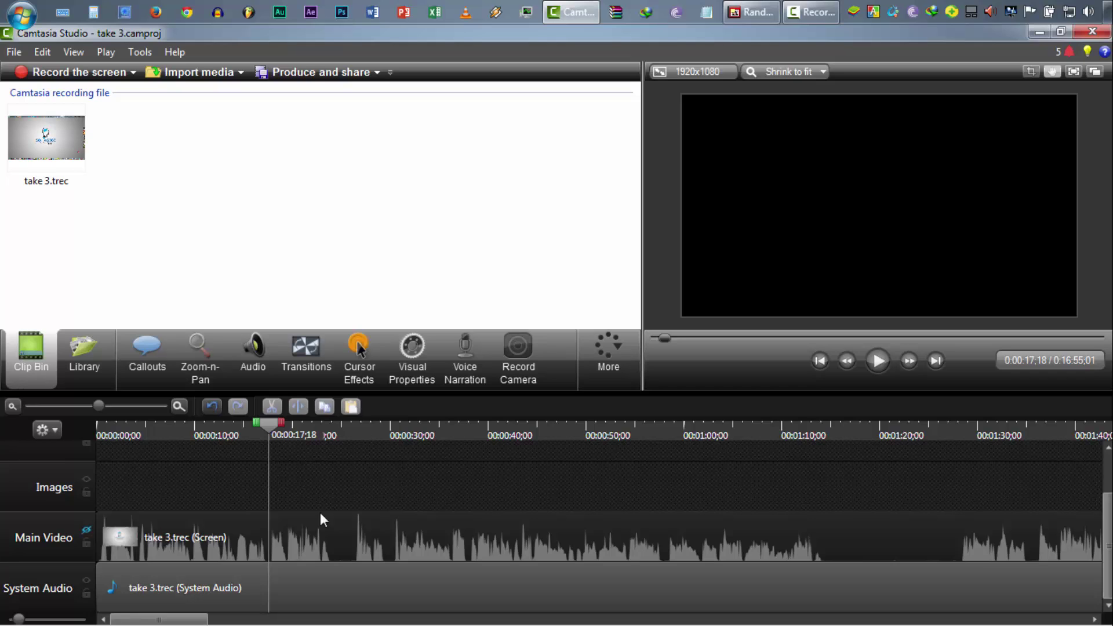
{"action": "left_click_drag", "start_coordinate": [276, 429], "coordinate": [314, 455]}
{"action": "left_click", "coordinate": [89, 528]}
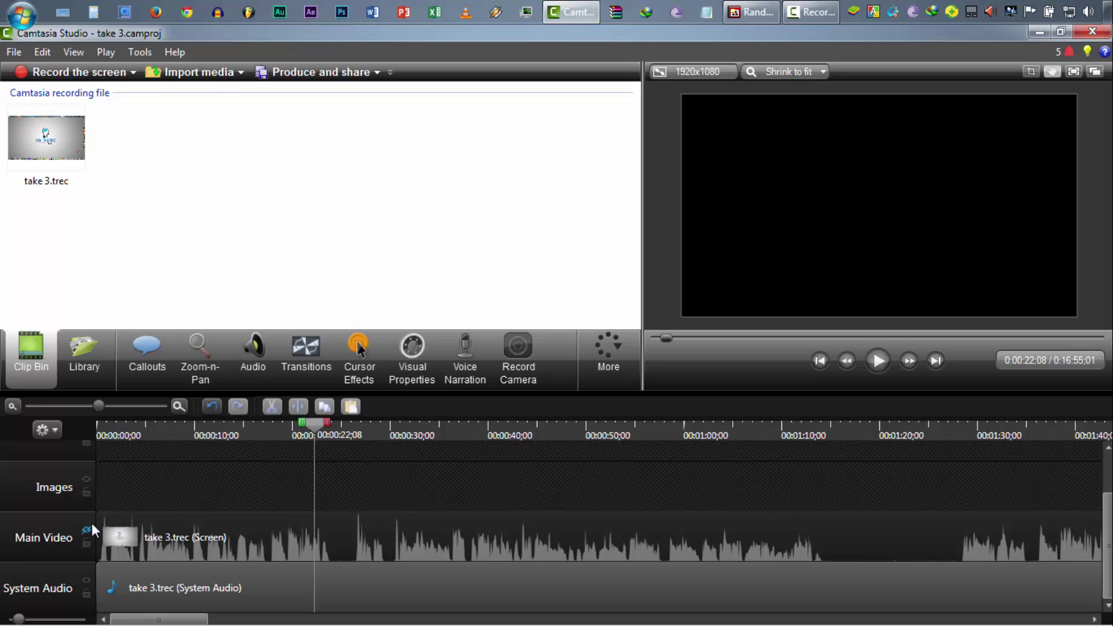
{"action": "left_click", "coordinate": [89, 530]}
- Turn the System Audio track off and back on, moving the playhead to about 52 seconds and selecting the Main Video clip
{"action": "left_click", "coordinate": [86, 582]}
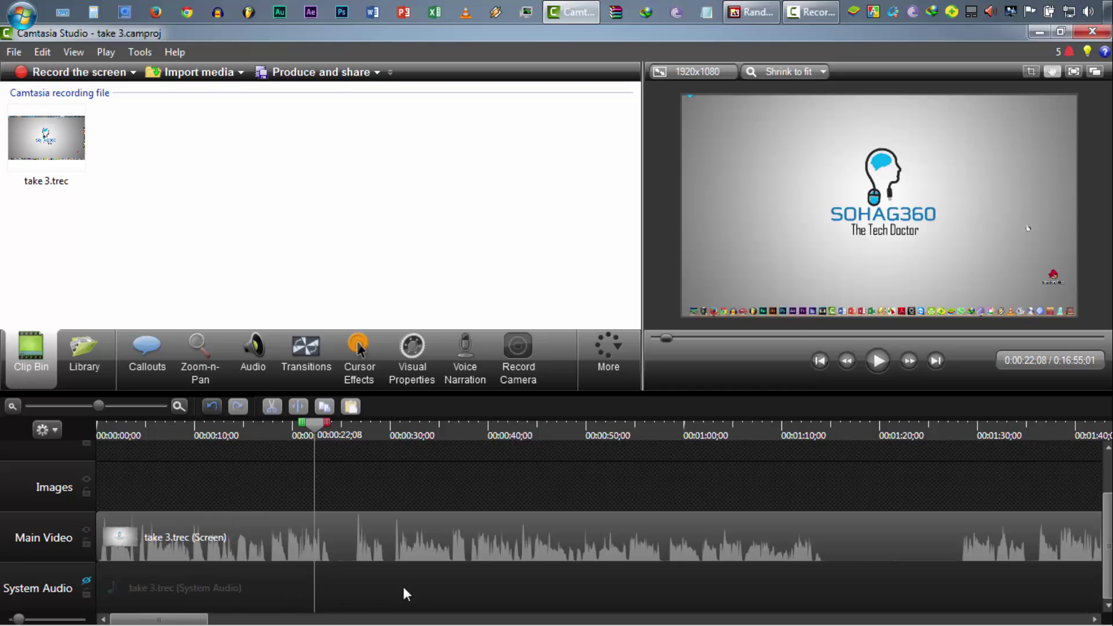
{"action": "left_click_drag", "start_coordinate": [314, 430], "coordinate": [607, 437]}
{"action": "left_click", "coordinate": [612, 528]}
{"action": "left_click", "coordinate": [641, 430]}
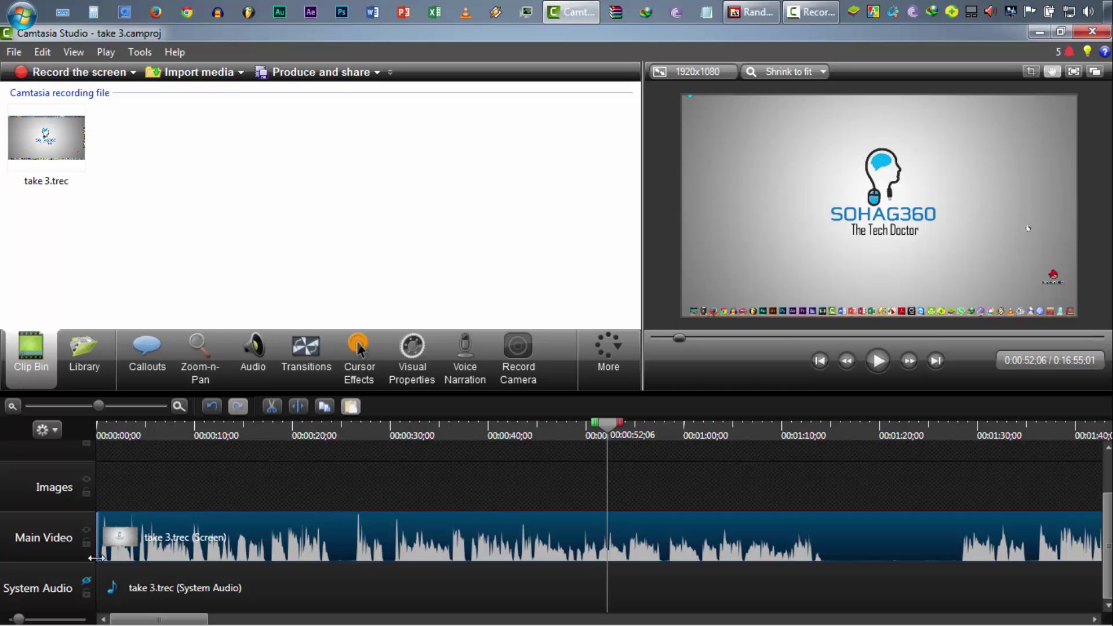
{"action": "scroll", "coordinate": [260, 516], "scroll_direction": "up", "scroll_amount": 2}
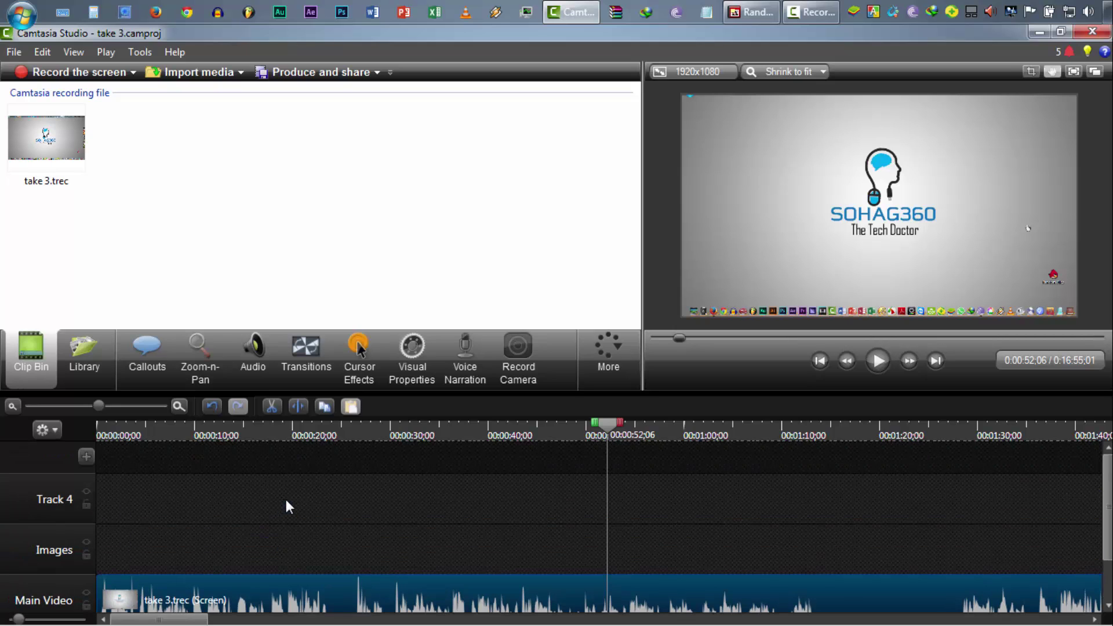
{"action": "scroll", "coordinate": [287, 502], "scroll_direction": "down", "scroll_amount": 2}
{"action": "scroll", "coordinate": [286, 502], "scroll_direction": "up", "scroll_amount": 2}
{"action": "scroll", "coordinate": [287, 502], "scroll_direction": "down", "scroll_amount": 2}
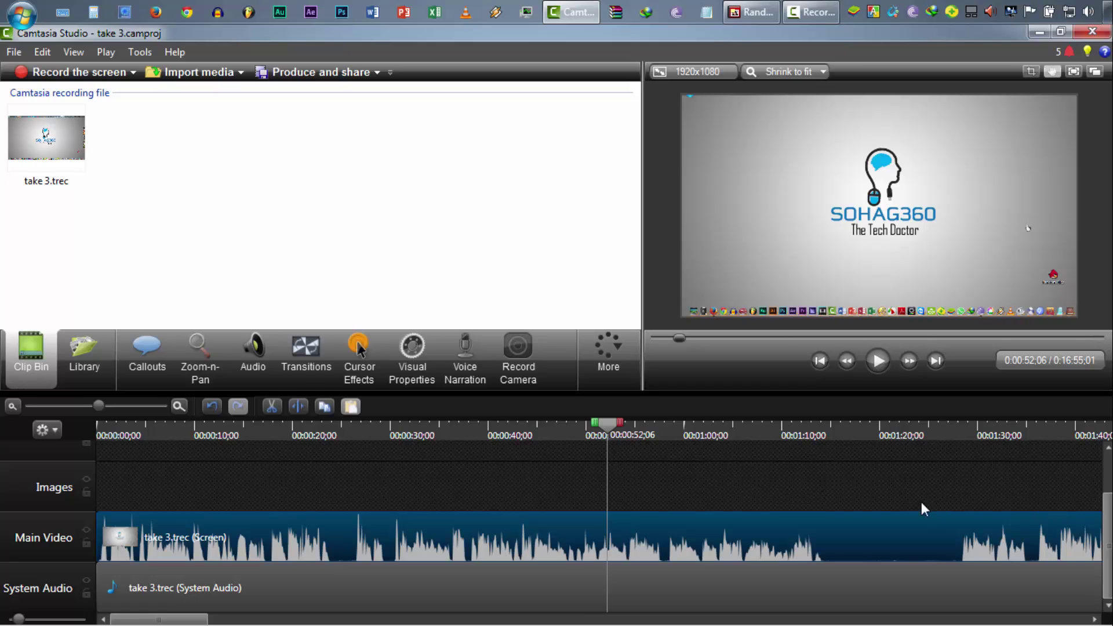
- Move the playhead near the timeline start, bring it to about 25 seconds, and select the Main Video clip
{"action": "left_click_drag", "start_coordinate": [607, 423], "coordinate": [121, 497]}
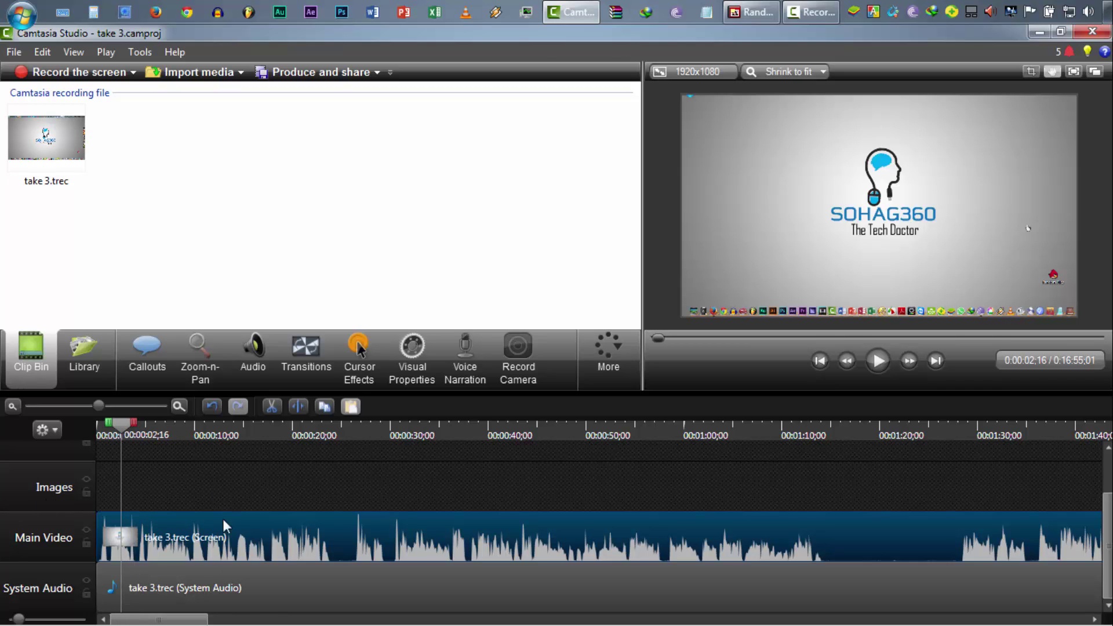
{"action": "left_click", "coordinate": [272, 608]}
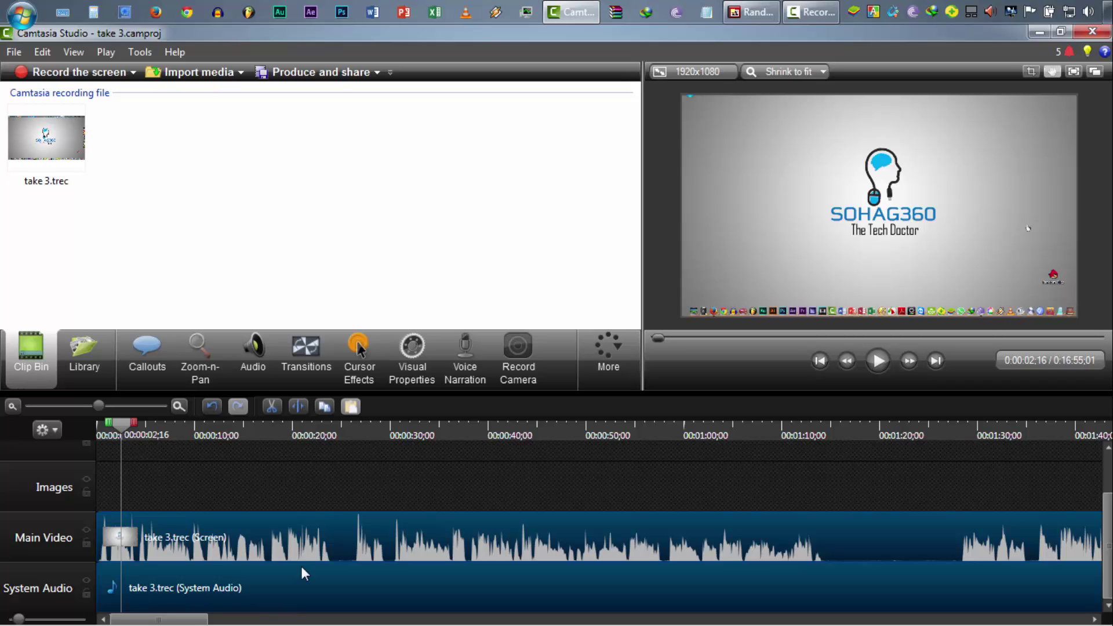
{"action": "left_click_drag", "start_coordinate": [118, 427], "coordinate": [354, 468]}
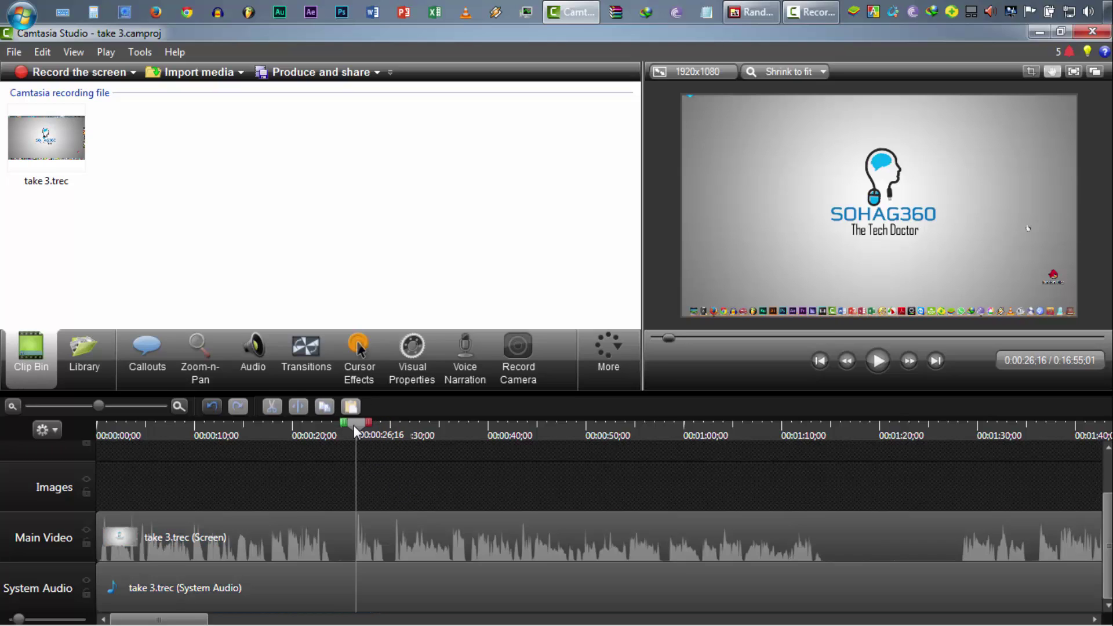
{"action": "left_click_drag", "start_coordinate": [353, 425], "coordinate": [347, 429]}
{"action": "left_click", "coordinate": [375, 545]}
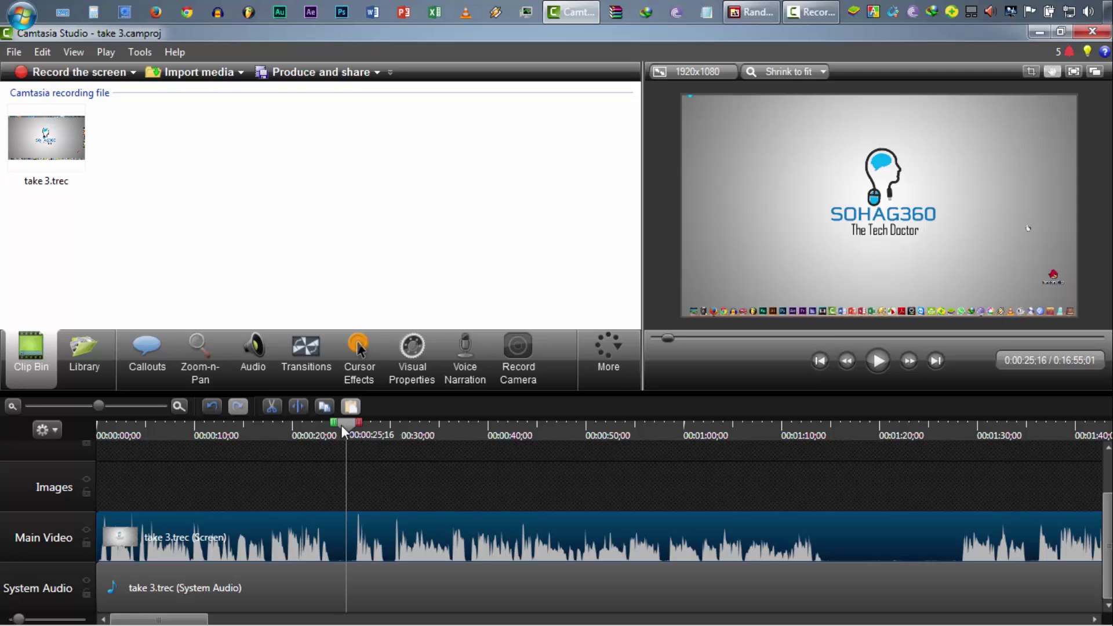
- Mark the timeline range from 25;15 to 29;25 seconds and cut it out of the video and system audio tracks
{"action": "left_click_drag", "start_coordinate": [341, 425], "coordinate": [348, 433]}
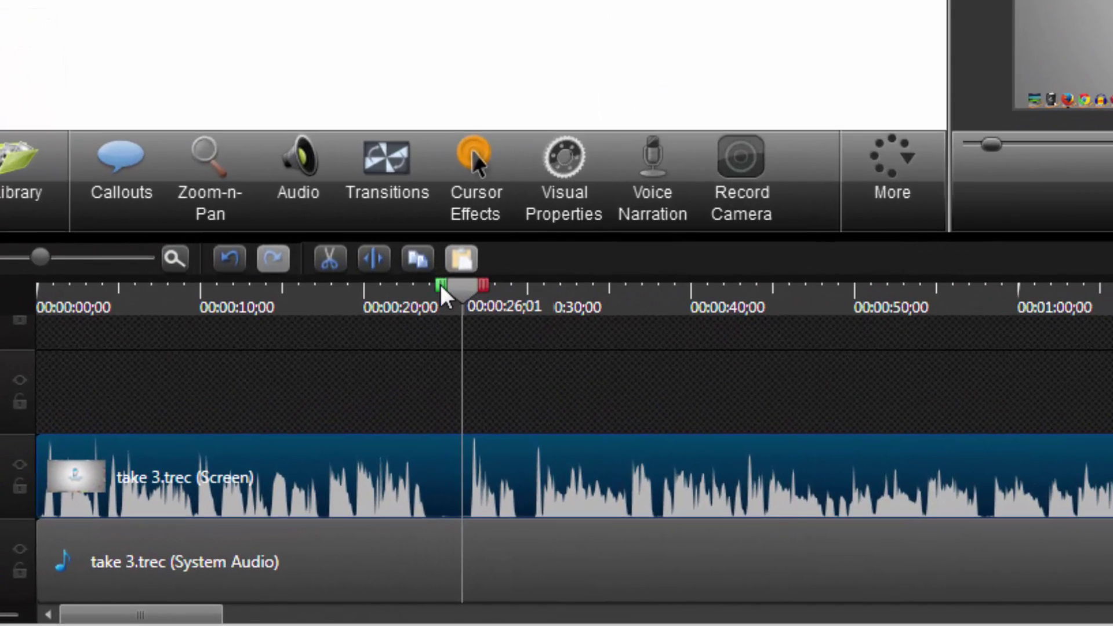
{"action": "left_click_drag", "start_coordinate": [426, 314], "coordinate": [413, 314]}
{"action": "mouse_move", "coordinate": [465, 288]}
{"action": "left_mouse_down"}
{"action": "mouse_move", "coordinate": [544, 302]}
{"action": "mouse_move", "coordinate": [616, 302]}
{"action": "mouse_move", "coordinate": [631, 290]}
{"action": "left_mouse_up"}
{"action": "left_click", "coordinate": [509, 316]}
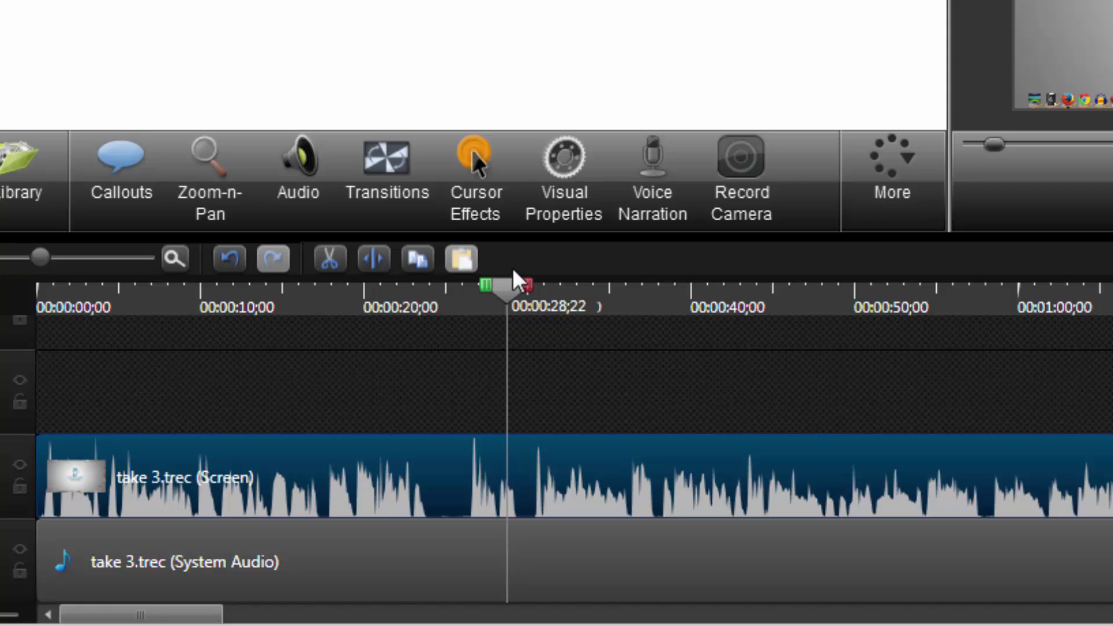
{"action": "left_click_drag", "start_coordinate": [508, 302], "coordinate": [547, 315]}
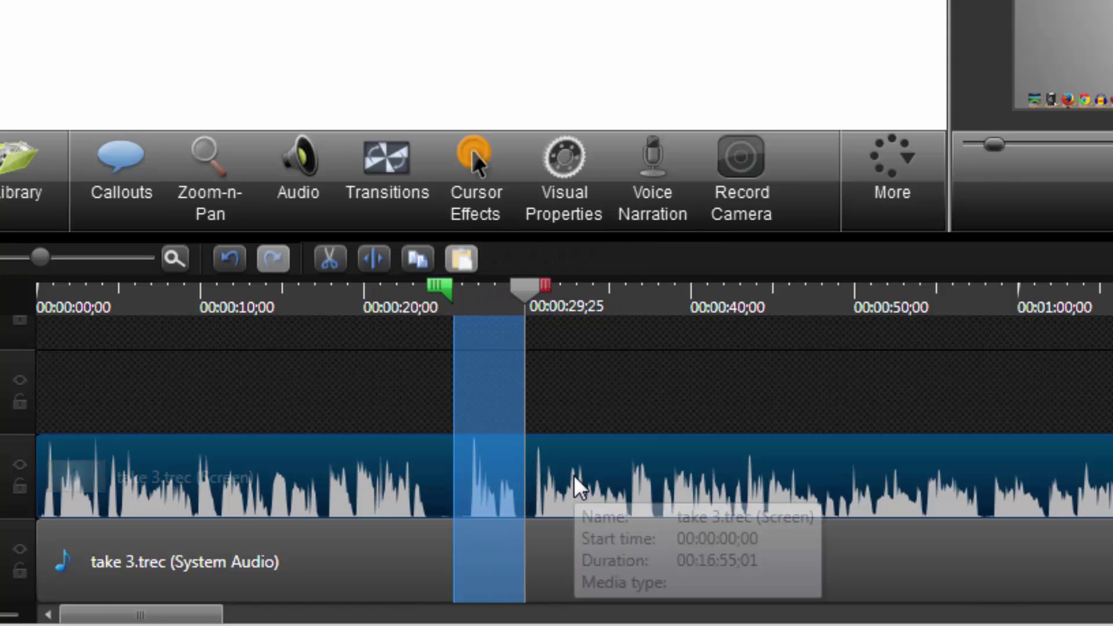
{"action": "left_click", "coordinate": [335, 269]}
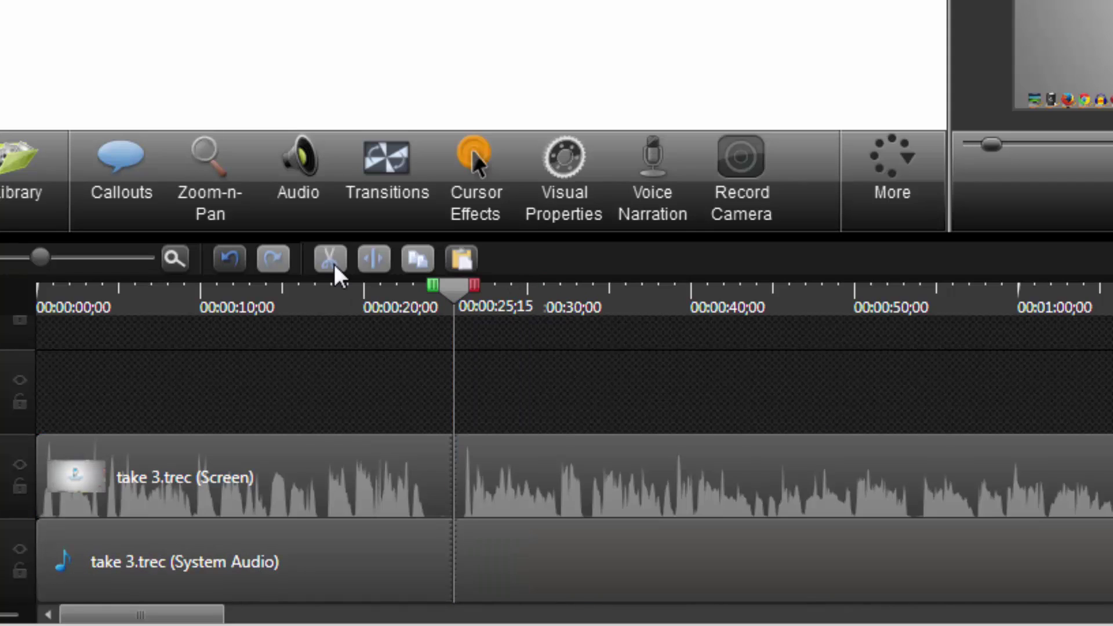
- Examine the cut on both tracks by selecting the screen and system audio clips in turn, with the playhead at about 39 seconds
{"action": "left_click", "coordinate": [492, 480]}
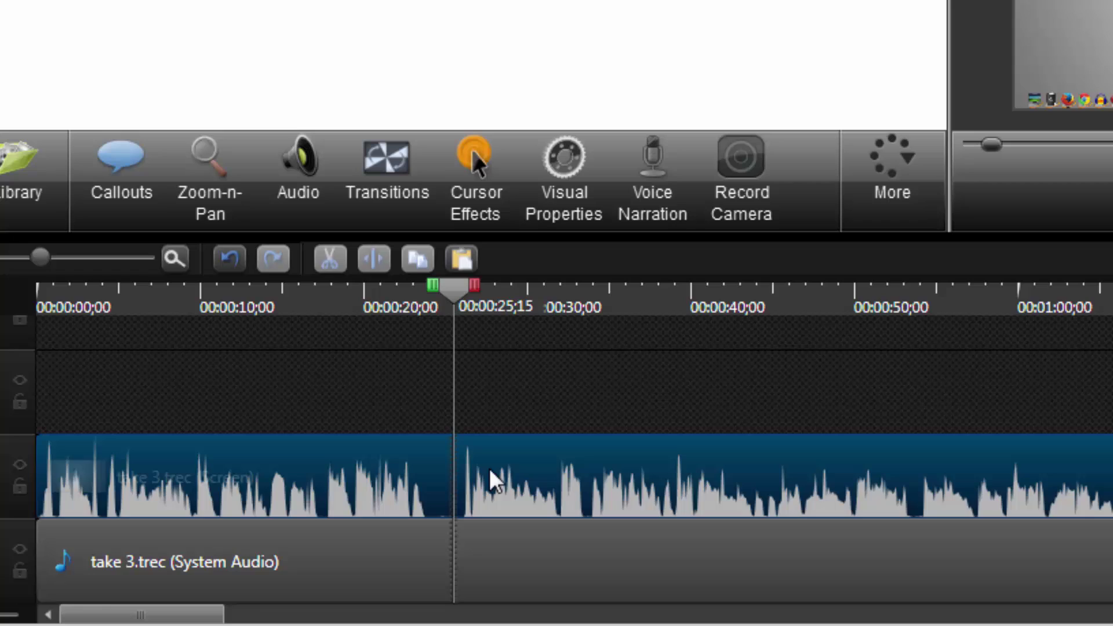
{"action": "left_click", "coordinate": [563, 419]}
{"action": "left_click", "coordinate": [687, 298]}
{"action": "left_click", "coordinate": [447, 539]}
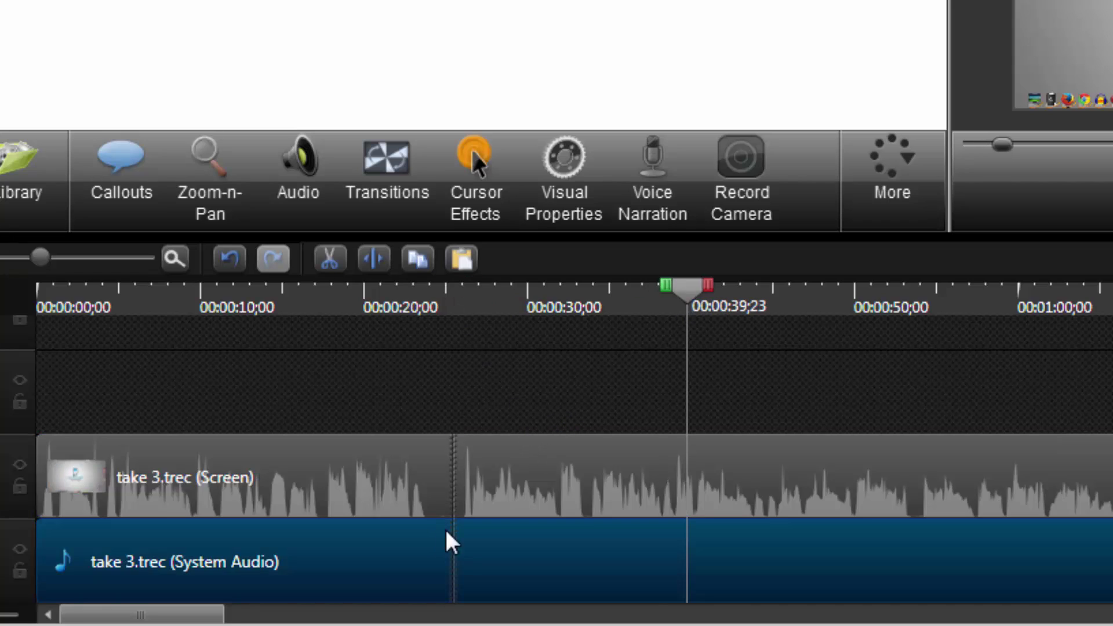
{"action": "left_click", "coordinate": [471, 462]}
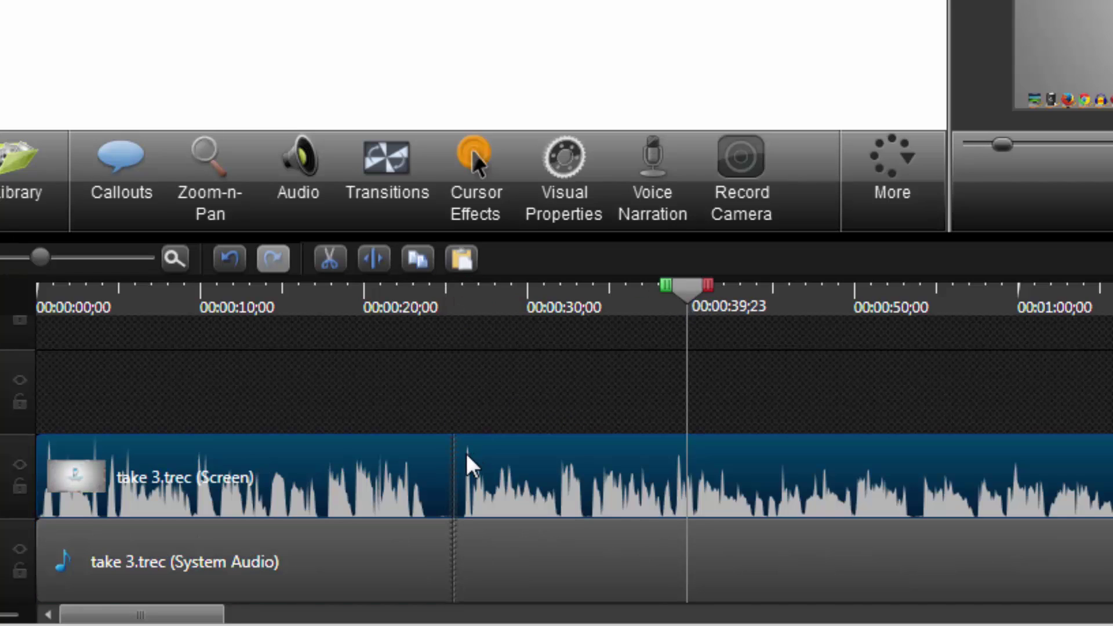
{"action": "left_click", "coordinate": [488, 552]}
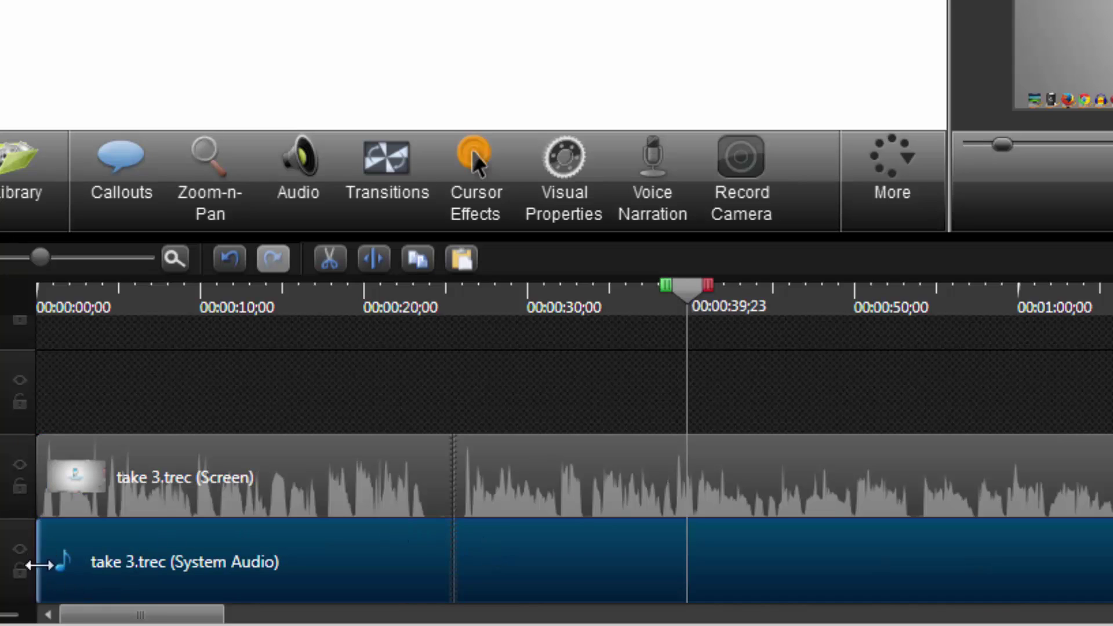
- Lock the System Audio track, select the Main Video clip, and unlock the audio track
{"action": "left_click", "coordinate": [20, 571]}
{"action": "left_click", "coordinate": [445, 469]}
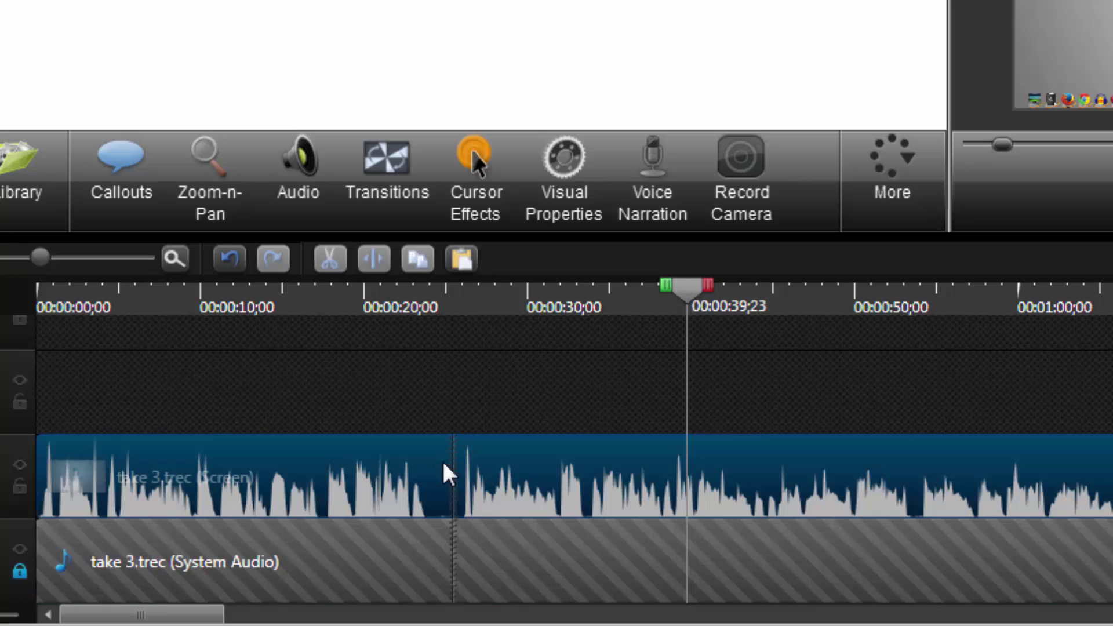
{"action": "left_click", "coordinate": [19, 572]}
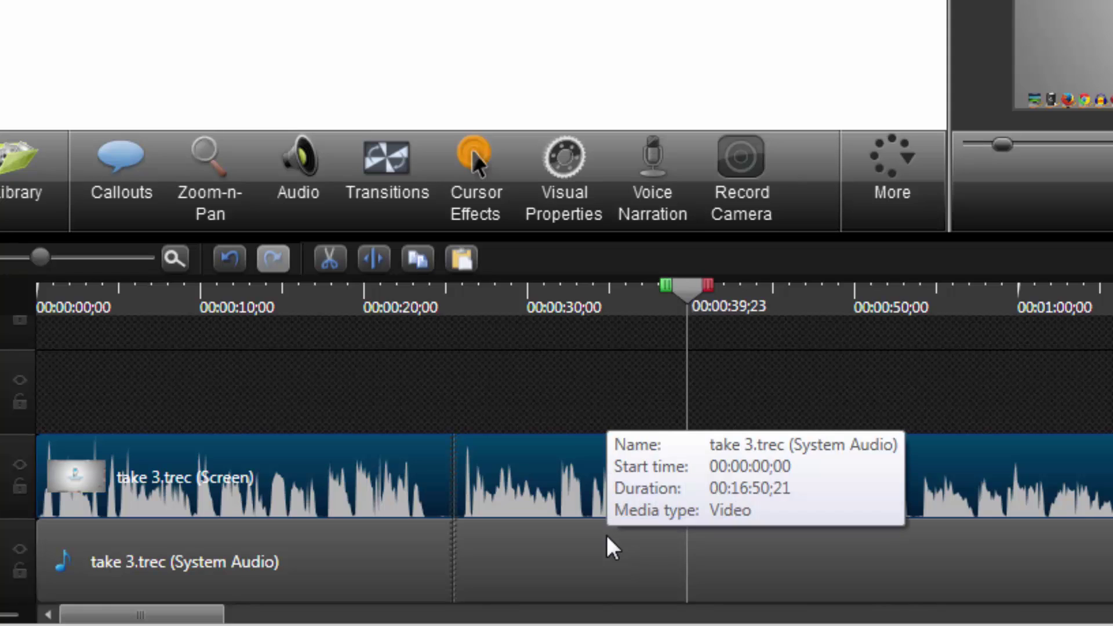
- Place the playhead at the cut near 25 seconds and compare the system audio and screen clips by selecting each
{"action": "left_click", "coordinate": [452, 304]}
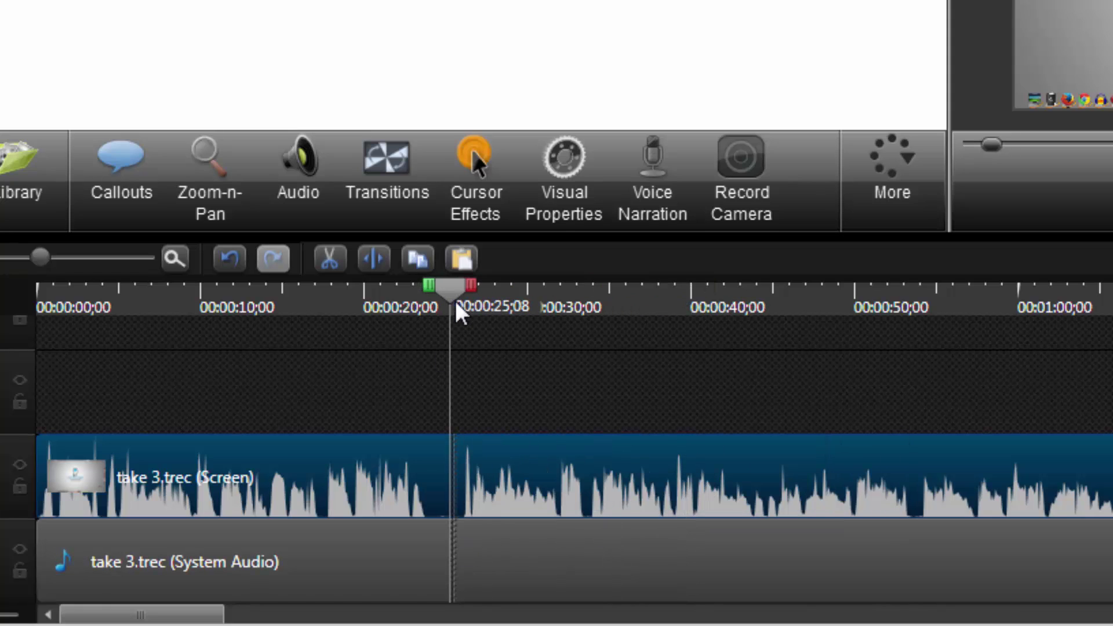
{"action": "left_click", "coordinate": [458, 571]}
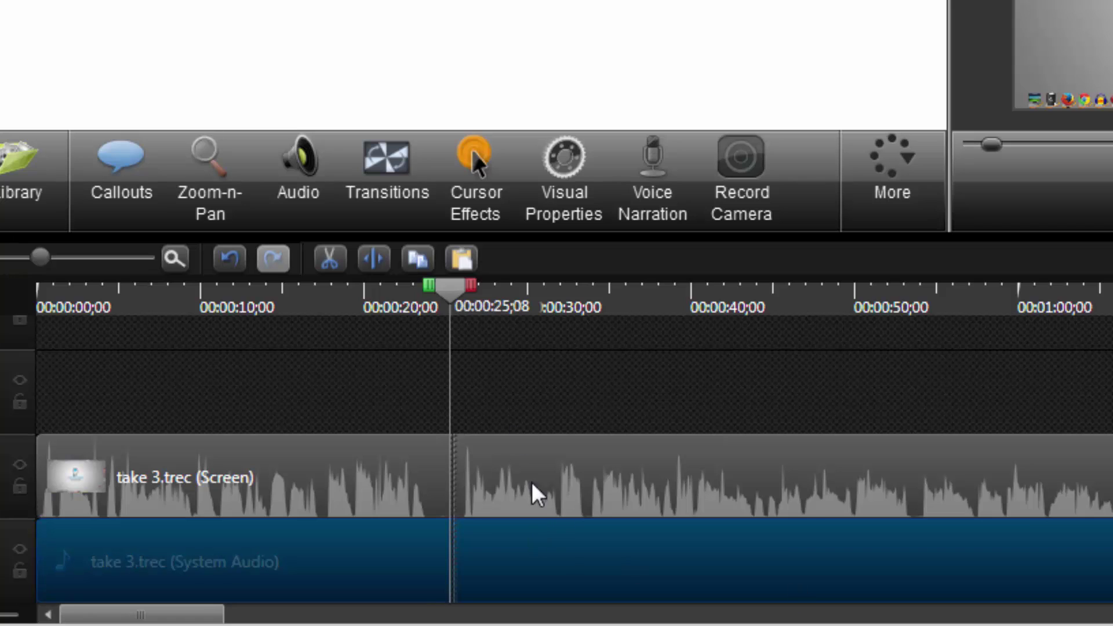
{"action": "left_click", "coordinate": [510, 485]}
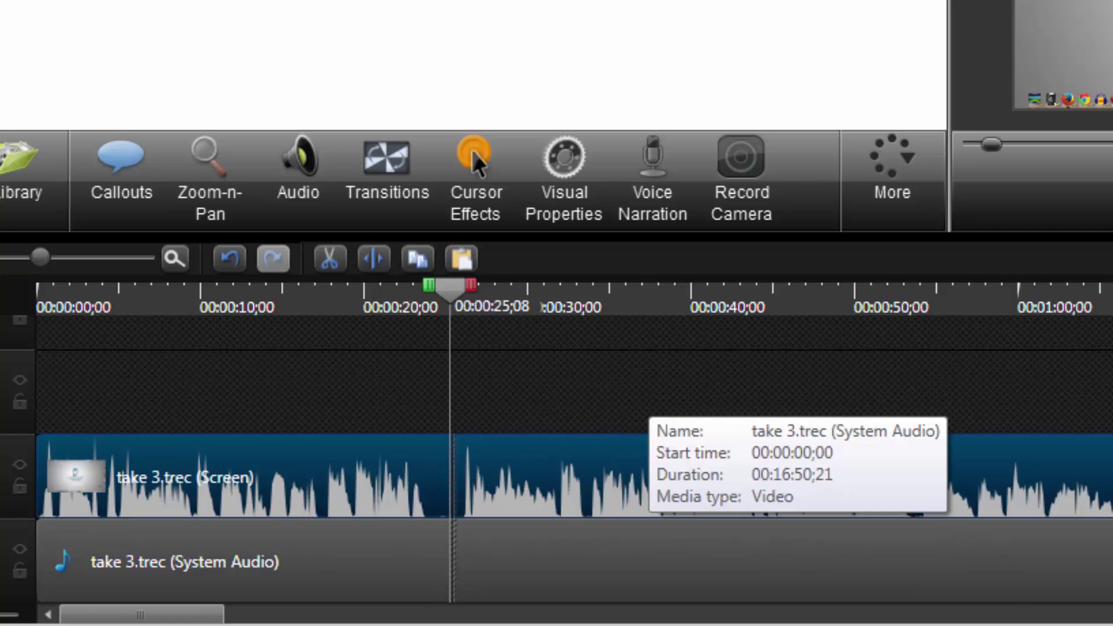
{"action": "left_click", "coordinate": [979, 532]}
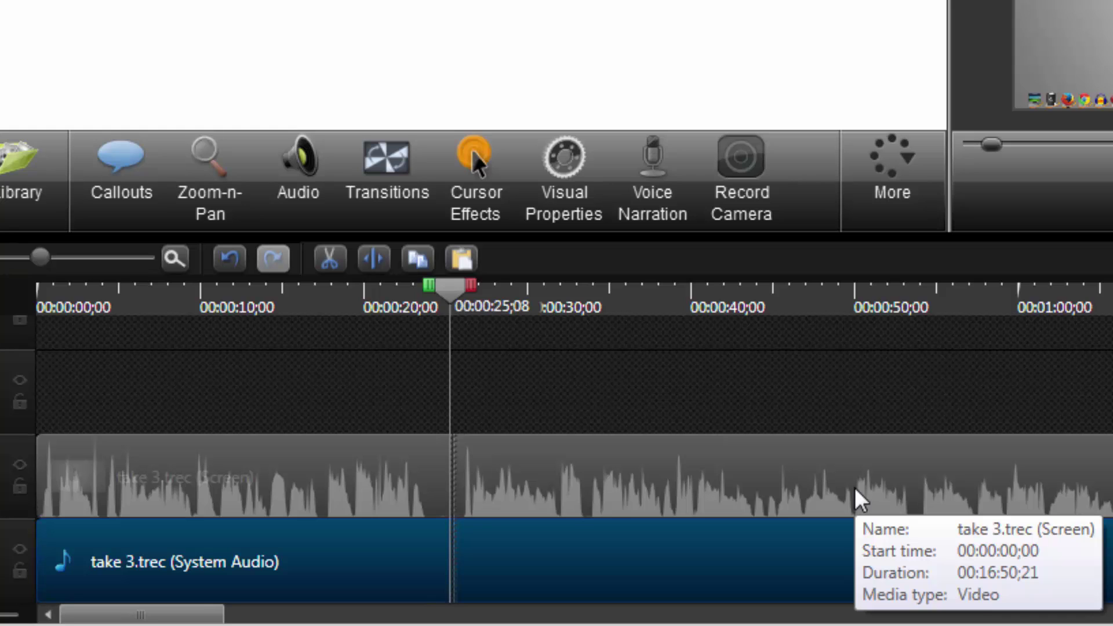
- Lock the System Audio track again, select the screen clip near the cut, and unlock the track
{"action": "left_click", "coordinate": [19, 572]}
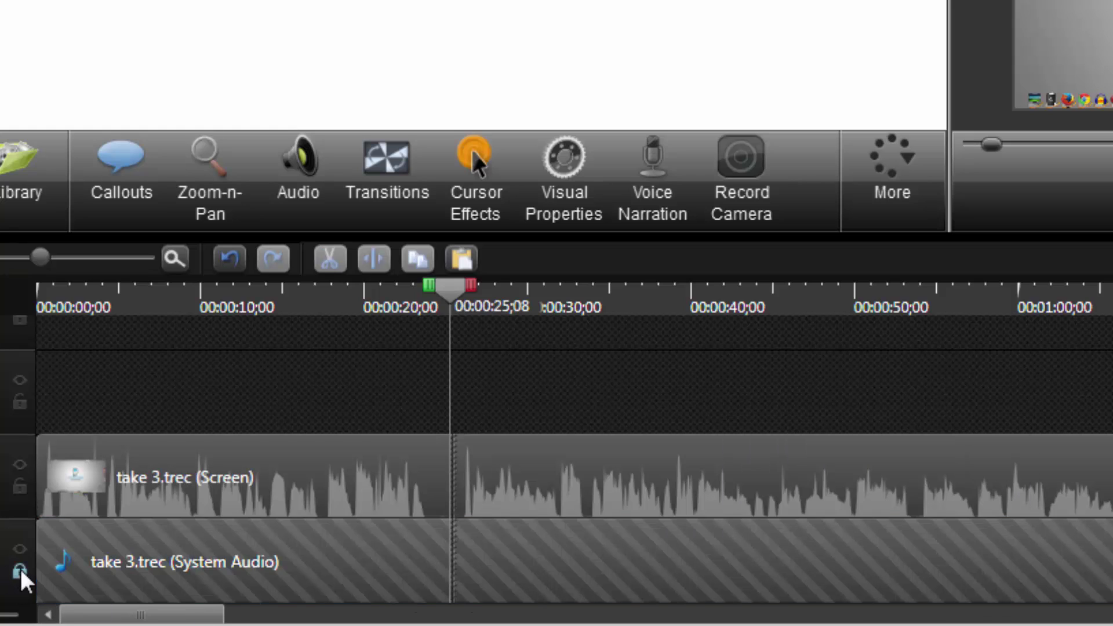
{"action": "left_click", "coordinate": [458, 482]}
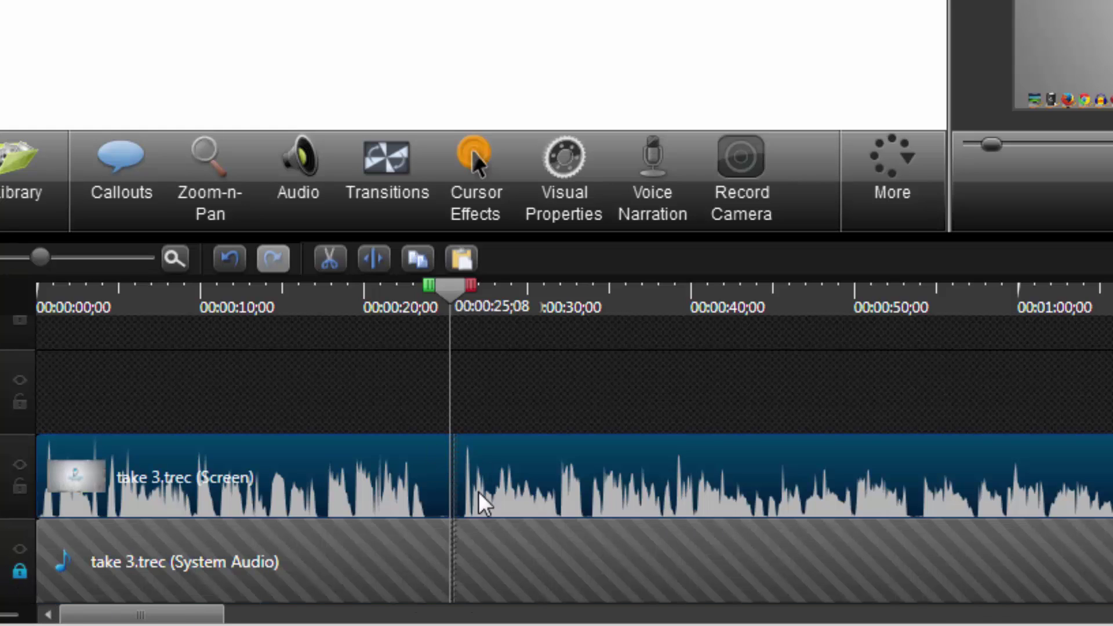
{"action": "left_click", "coordinate": [21, 572]}
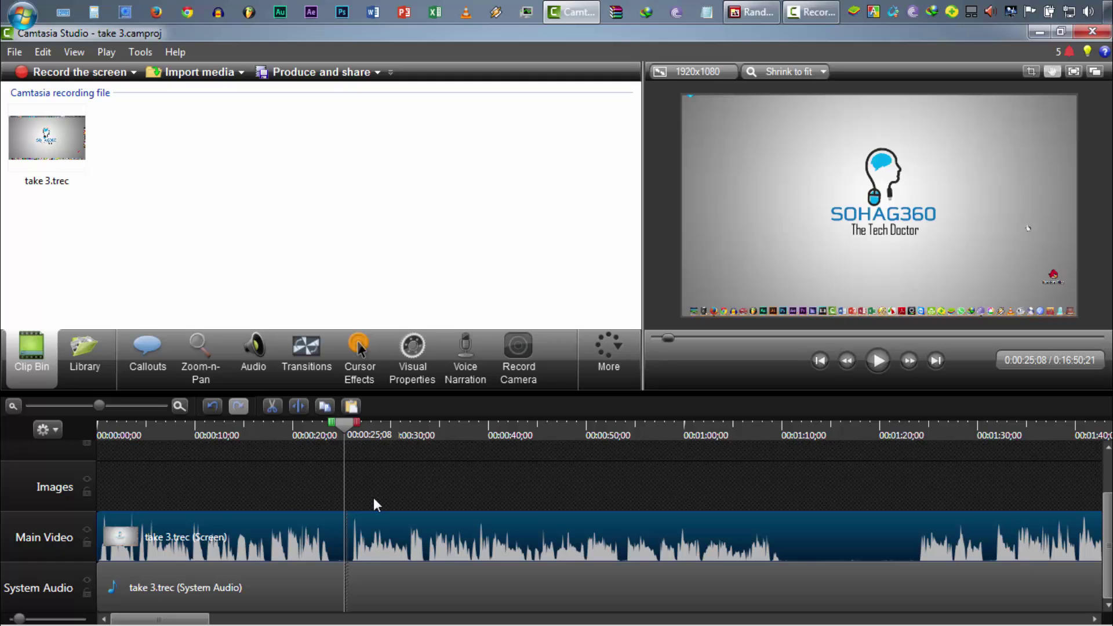
- Undo back through the cut of the marked range, and clear the range selection by placing the playhead at about 27 seconds
{"action": "key", "text": "ctrl+z"}
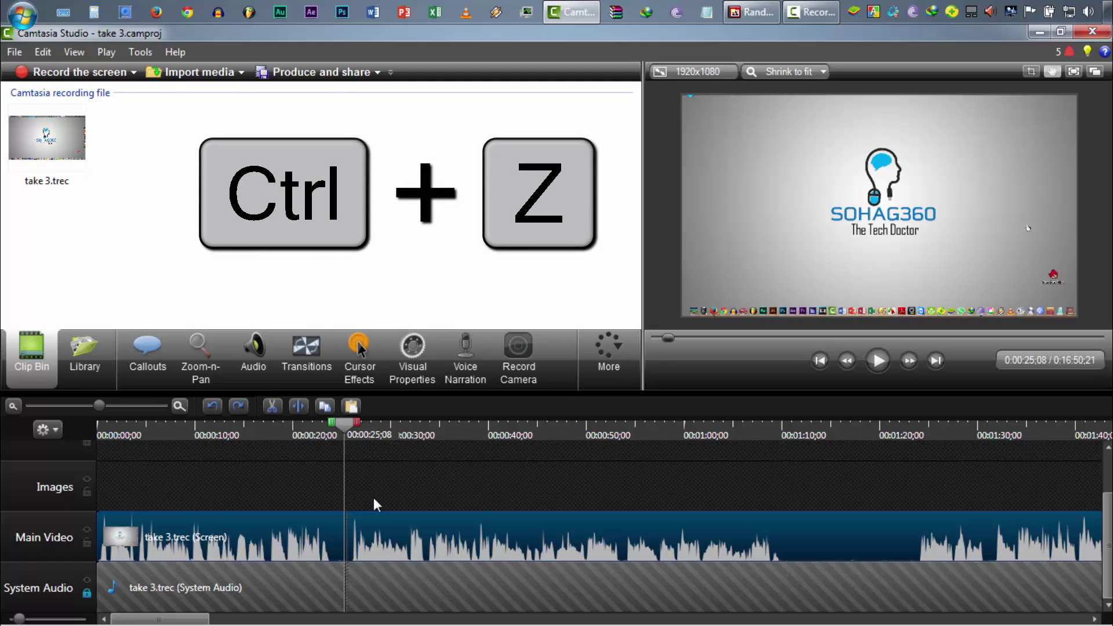
{"action": "key", "text": "ctrl+z"}
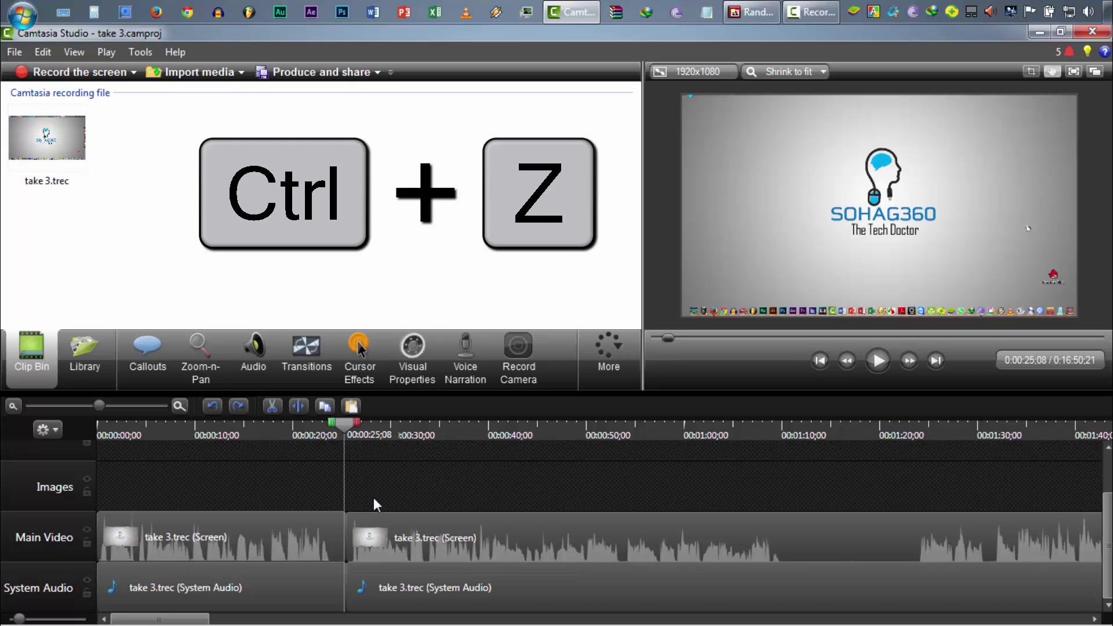
{"action": "left_click", "coordinate": [440, 490]}
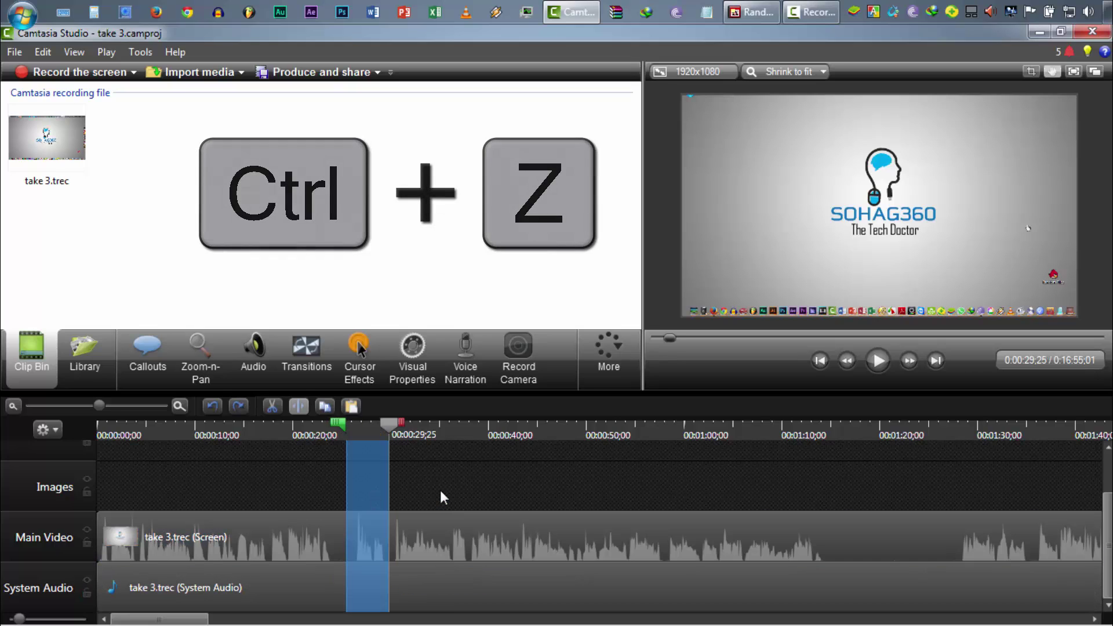
{"action": "left_click", "coordinate": [363, 423]}
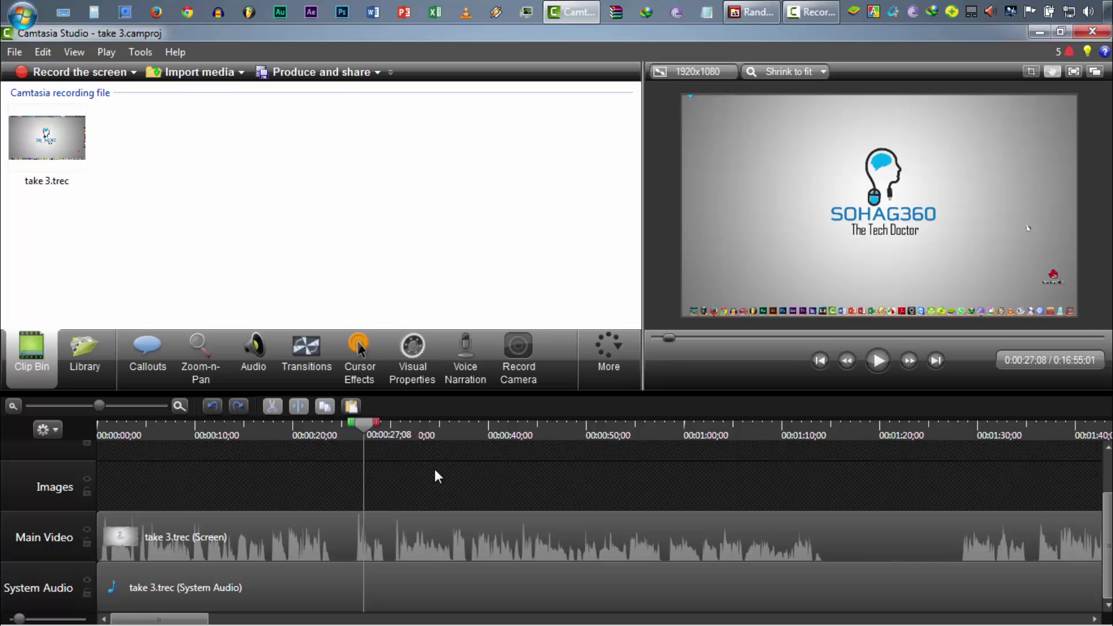
- Split the Main Video clip at 1:20;01 on the timeline, leaving the system audio clip whole
{"action": "left_click", "coordinate": [382, 525]}
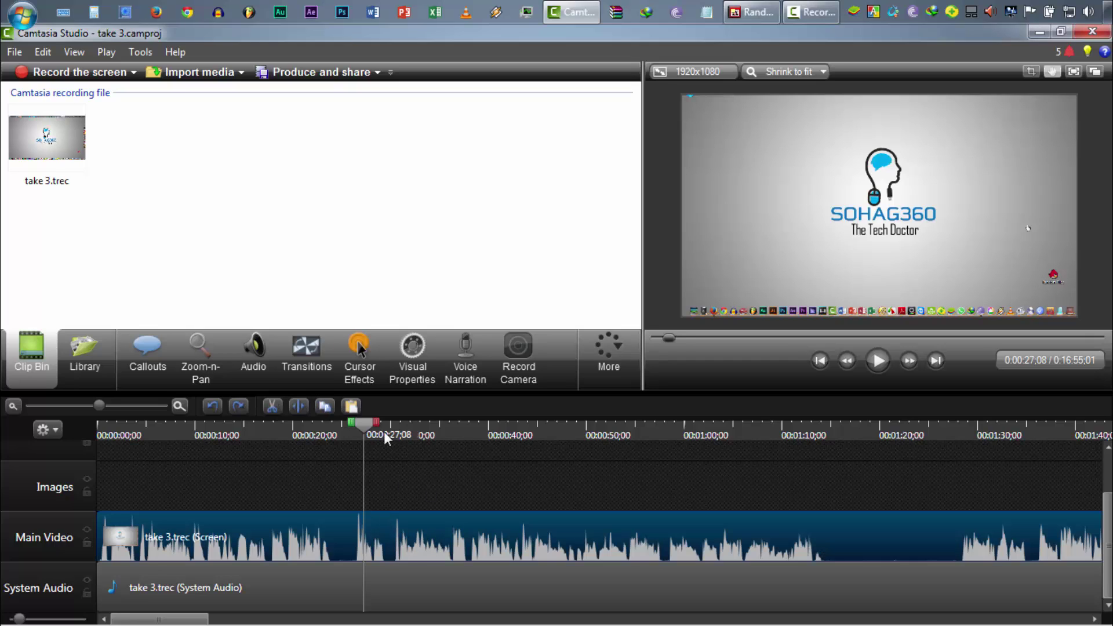
{"action": "left_click_drag", "start_coordinate": [864, 463], "coordinate": [871, 467]}
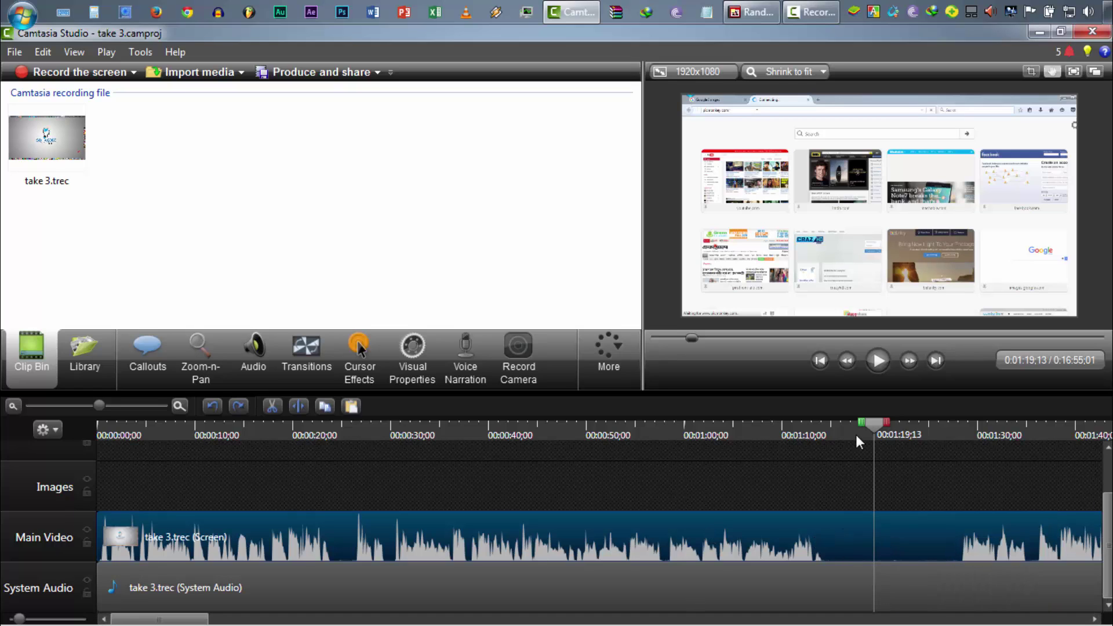
{"action": "mouse_move", "coordinate": [879, 424]}
{"action": "left_mouse_down"}
{"action": "mouse_move", "coordinate": [898, 432]}
{"action": "mouse_move", "coordinate": [885, 433]}
{"action": "left_mouse_up"}
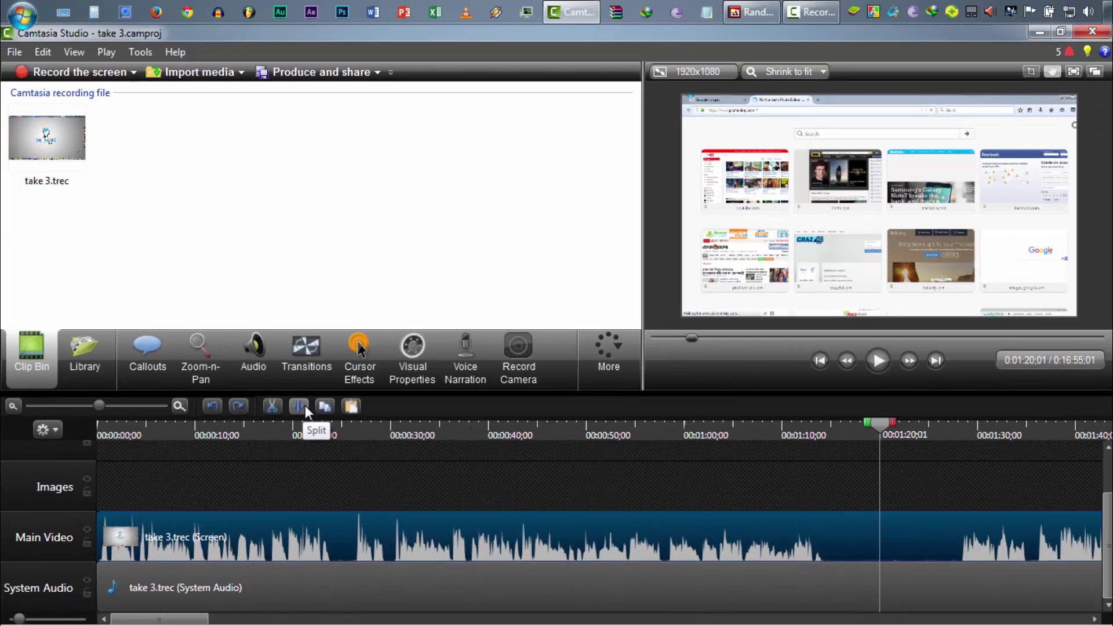
{"action": "left_click", "coordinate": [305, 406]}
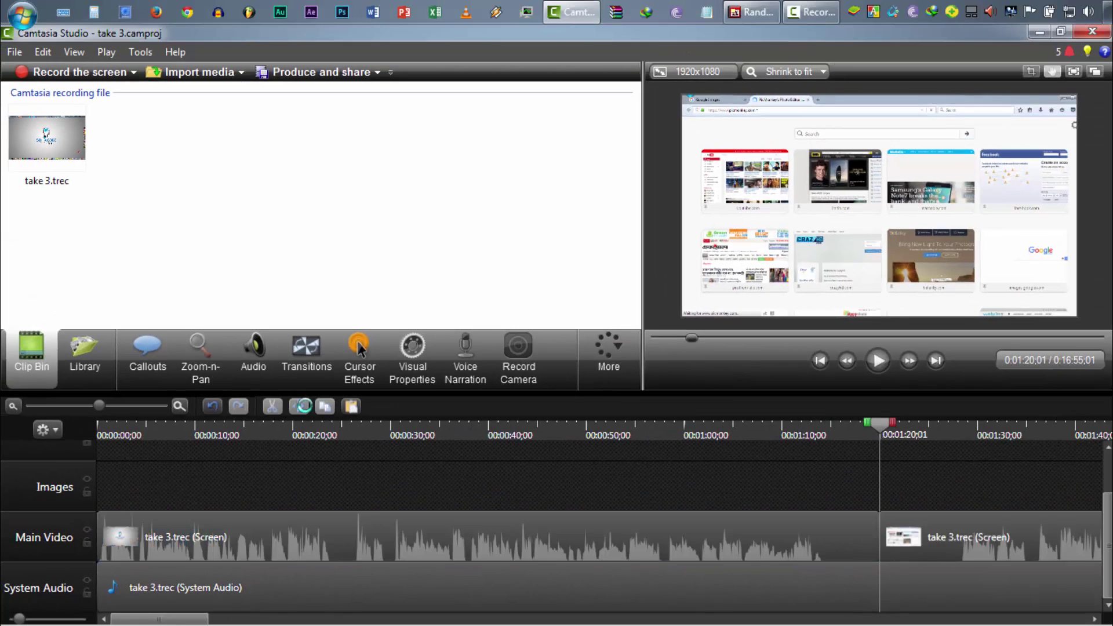
- Move the second Main Video clip about 8 seconds along the track to leave a gap, and select each half in turn
{"action": "left_click_drag", "start_coordinate": [928, 536], "coordinate": [1006, 537]}
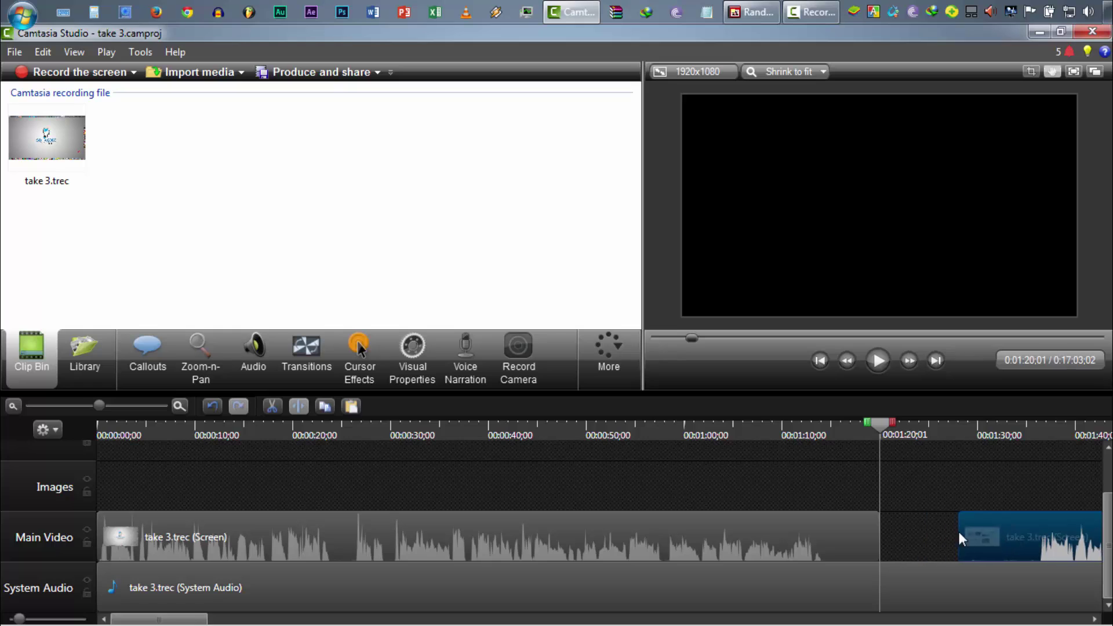
{"action": "left_click", "coordinate": [746, 525]}
{"action": "left_click_drag", "start_coordinate": [720, 532], "coordinate": [745, 549]}
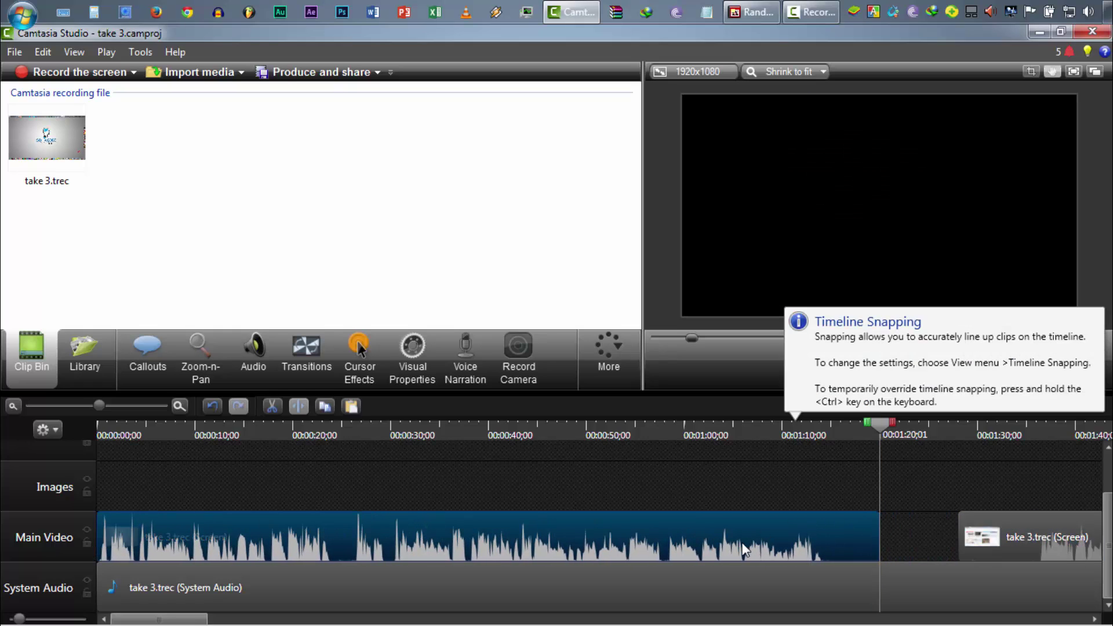
{"action": "left_click", "coordinate": [1036, 522]}
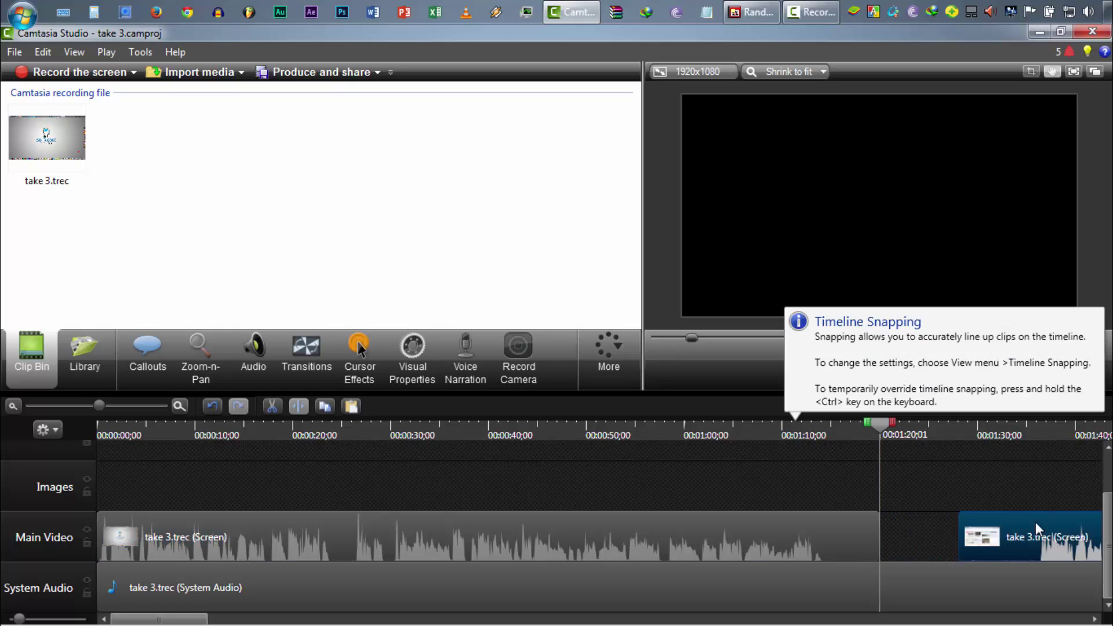
- Delete the first Main Video clip and move the remaining clip to the start of the track
{"action": "left_click", "coordinate": [694, 552]}
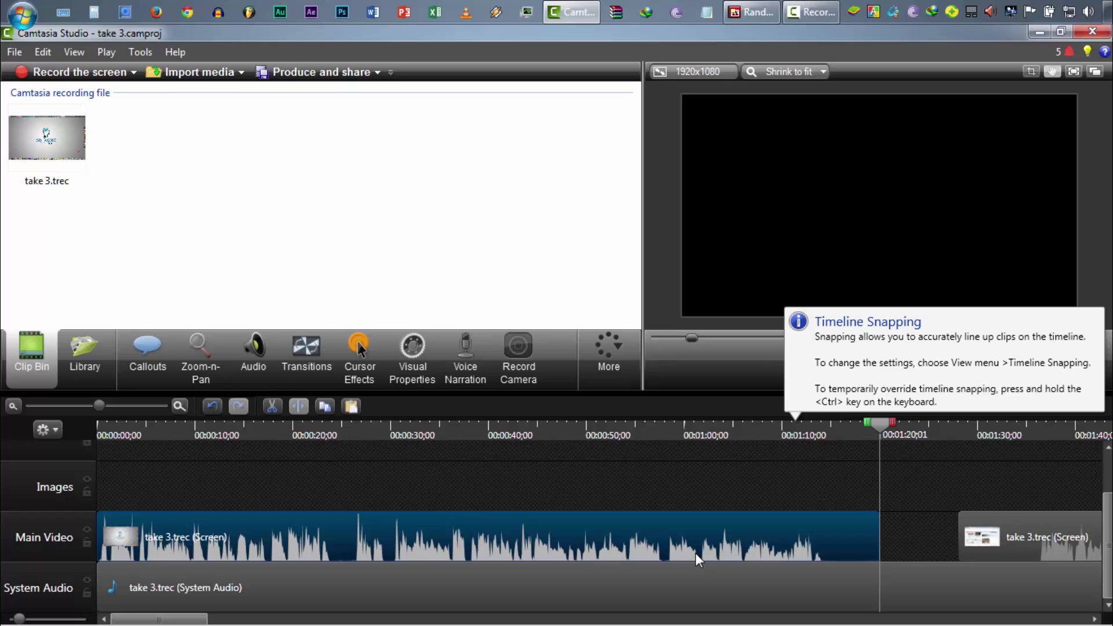
{"action": "right_click", "coordinate": [694, 552]}
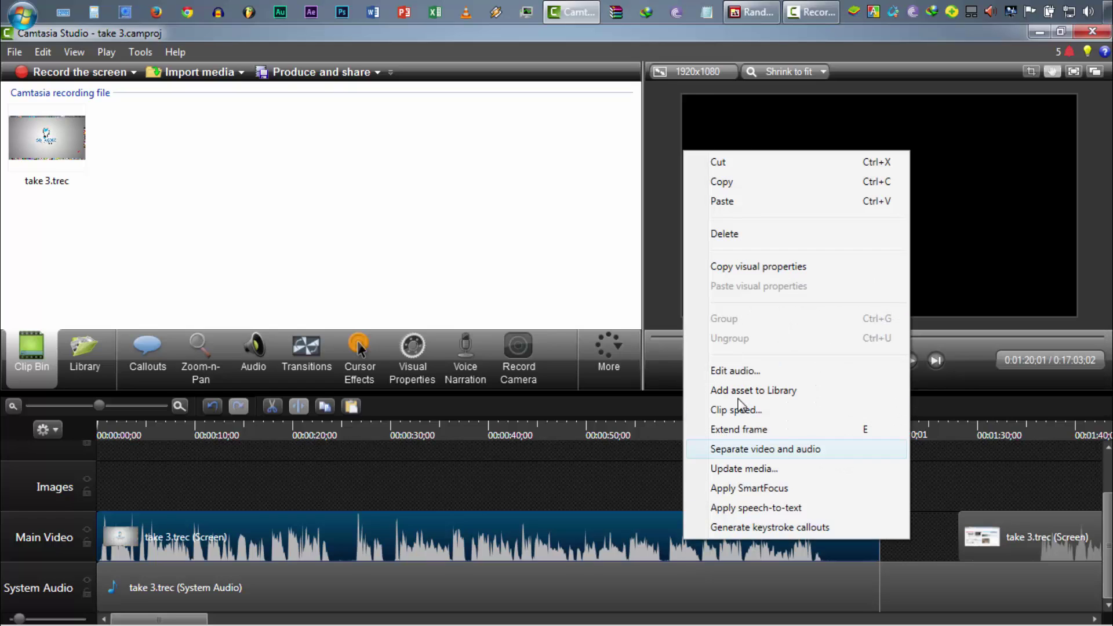
{"action": "left_click", "coordinate": [726, 234]}
{"action": "left_click_drag", "start_coordinate": [1038, 532], "coordinate": [55, 559]}
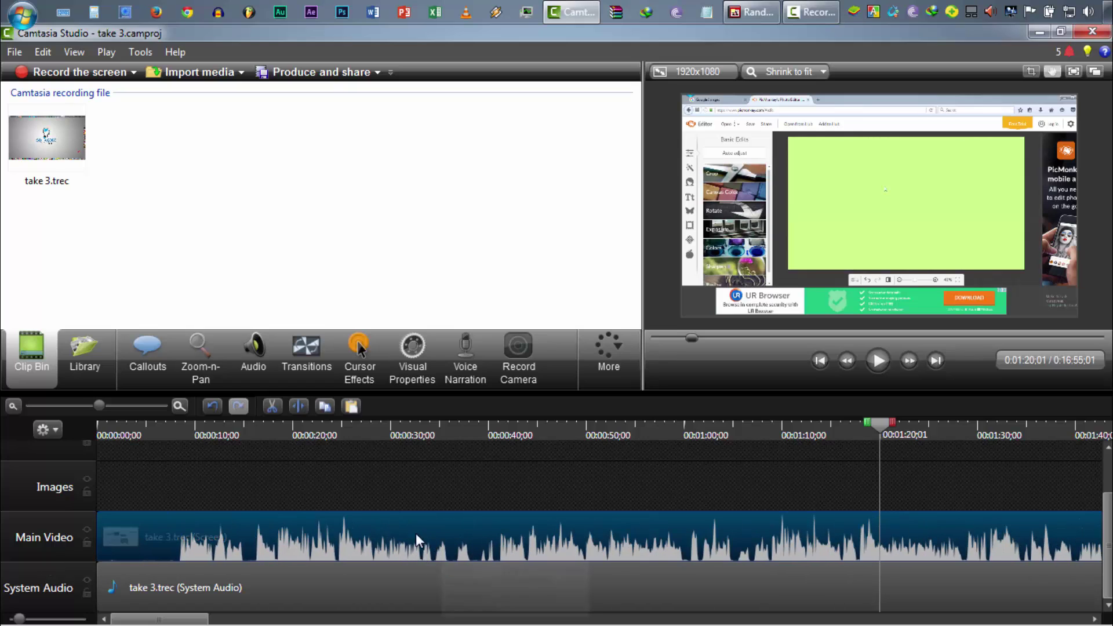
{"action": "left_click_drag", "start_coordinate": [416, 534], "coordinate": [652, 530]}
- Undo the clip move, the deletion and the gap so both Main Video clips meet again at 1:20;01
{"action": "key", "text": "ctrl+z"}
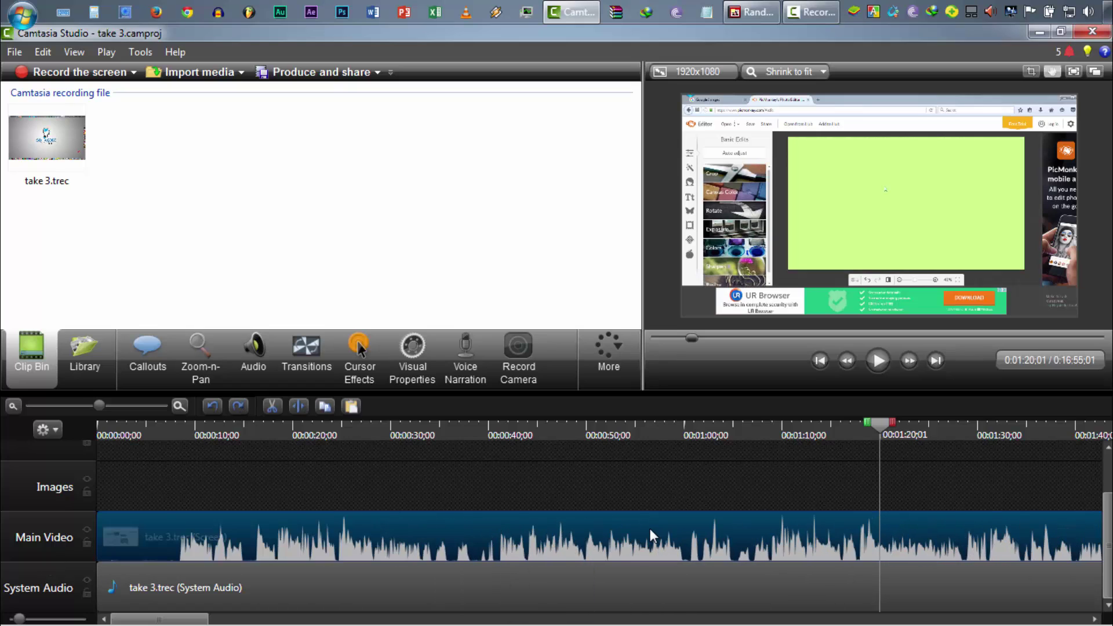
{"action": "key", "text": "ctrl+z"}
{"action": "key", "text": "ctrl+y"}
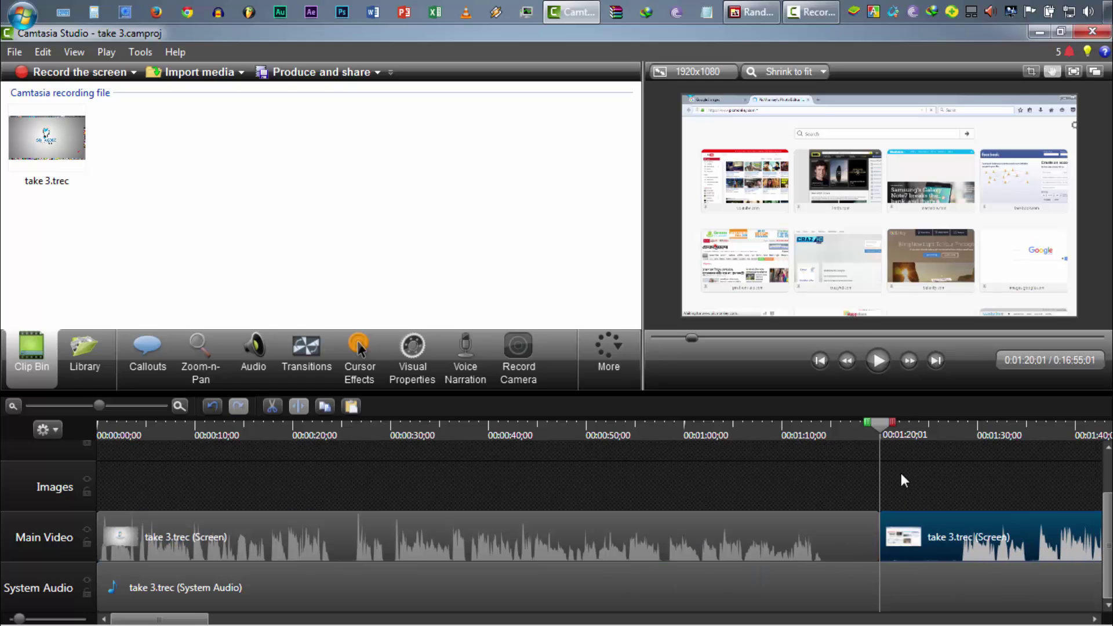
- Open the transitions collection and preview the Barn, Blinds and Checkerboard transitions
{"action": "mouse_move", "coordinate": [879, 429]}
{"action": "left_mouse_down"}
{"action": "mouse_move", "coordinate": [813, 431]}
{"action": "mouse_move", "coordinate": [929, 435]}
{"action": "mouse_move", "coordinate": [818, 438]}
{"action": "mouse_move", "coordinate": [887, 448]}
{"action": "left_mouse_up"}
{"action": "left_click", "coordinate": [315, 370]}
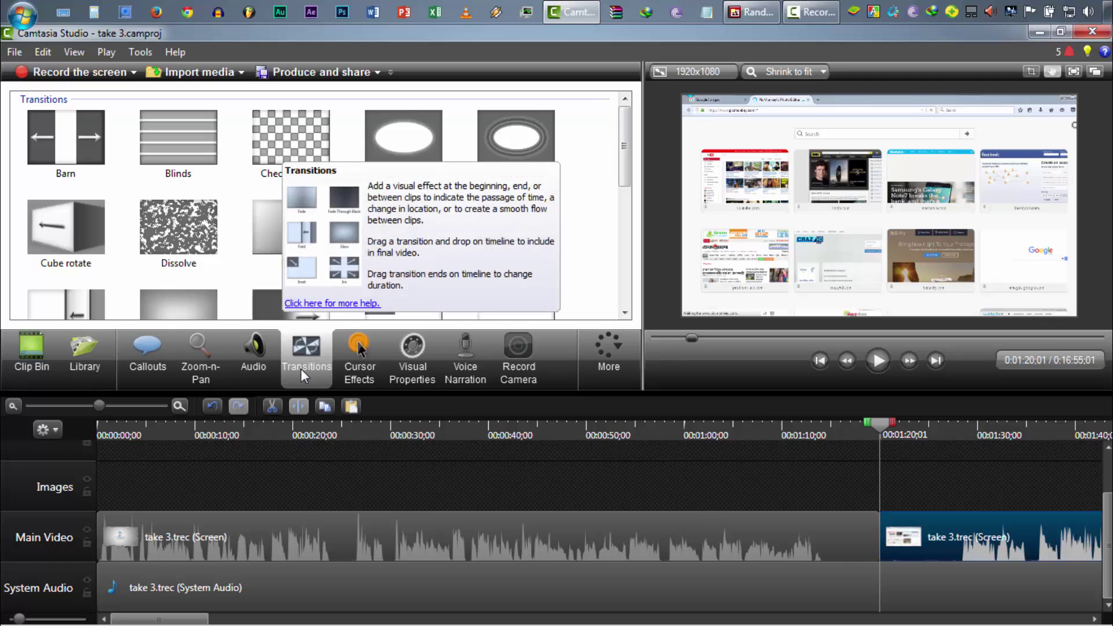
{"action": "left_click", "coordinate": [88, 144]}
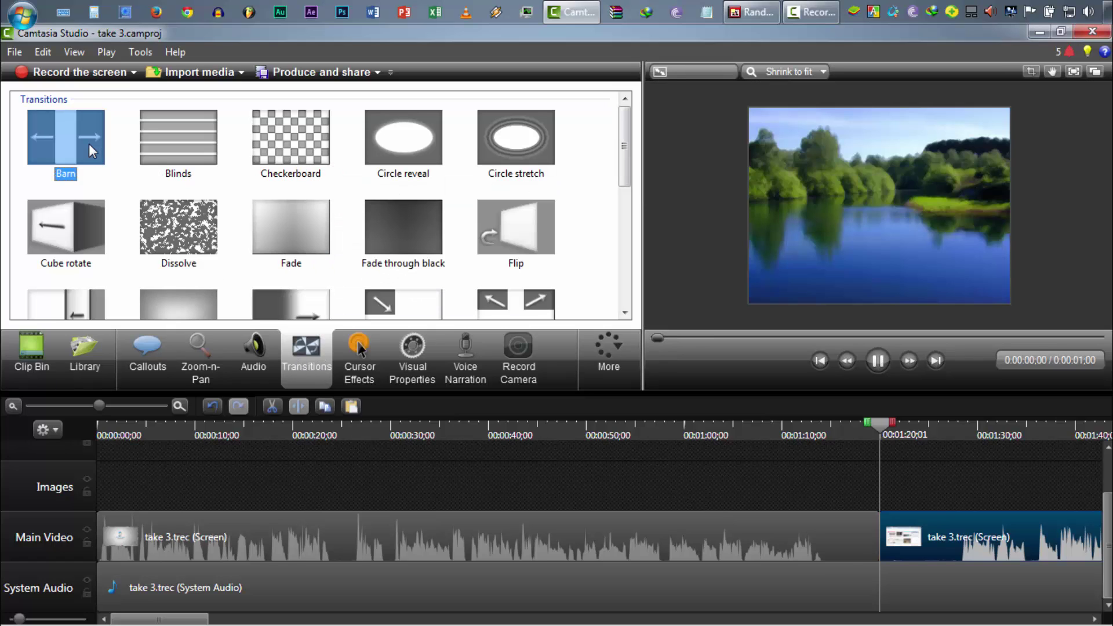
{"action": "left_click", "coordinate": [169, 151]}
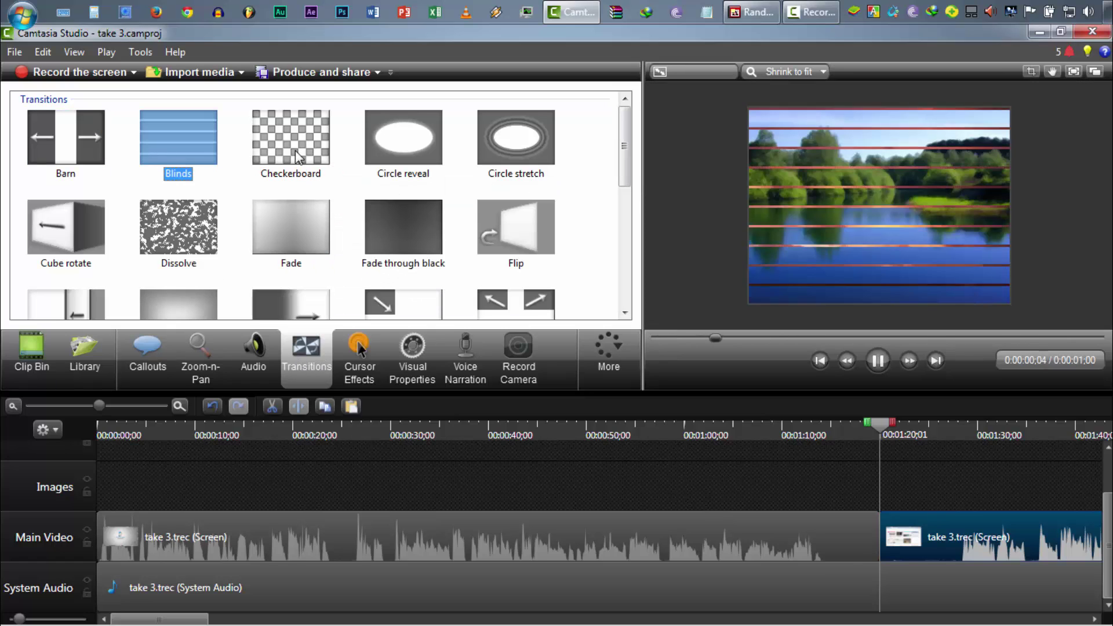
{"action": "left_click", "coordinate": [294, 151]}
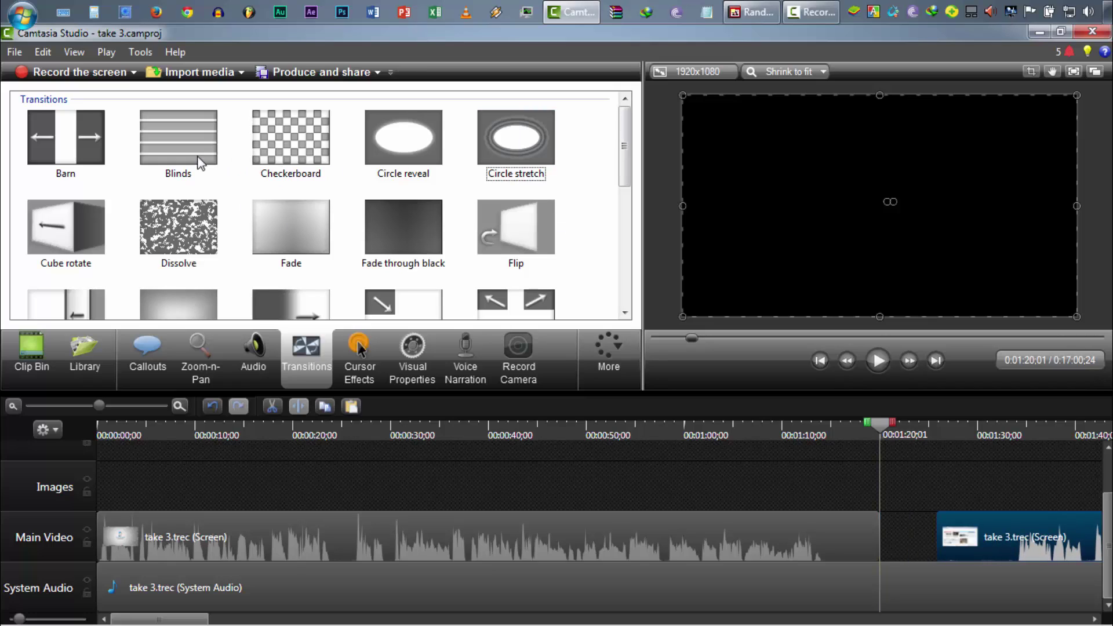
- Close the gap between the two Main Video clips and add a Blinds transition at the cut
{"action": "left_click_drag", "start_coordinate": [200, 162], "coordinate": [214, 142]}
{"action": "left_click_drag", "start_coordinate": [1007, 539], "coordinate": [857, 542]}
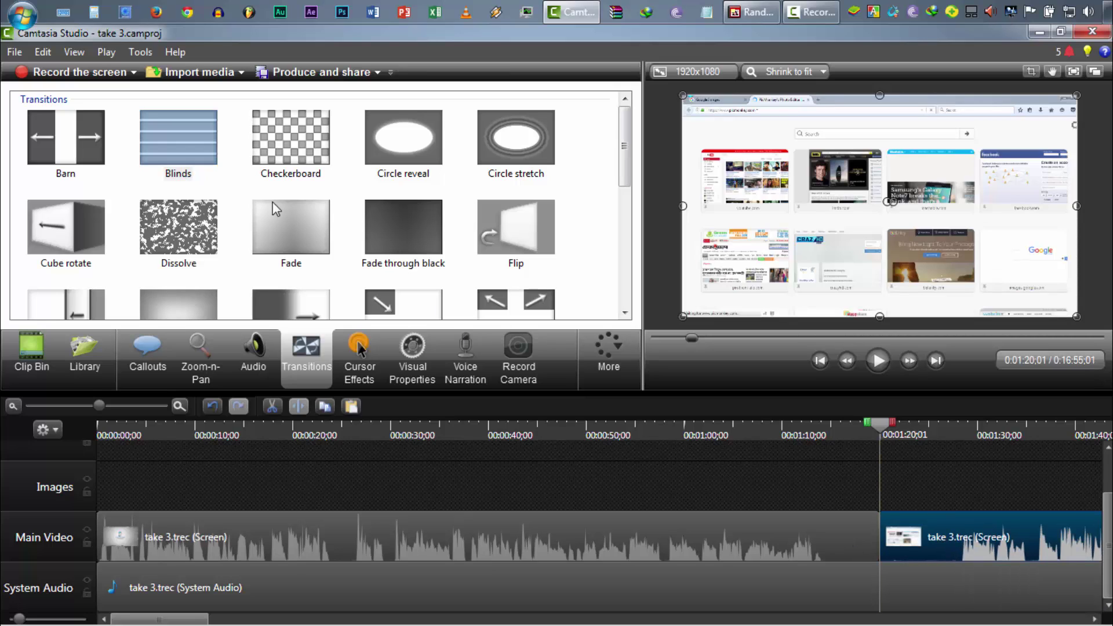
{"action": "mouse_move", "coordinate": [193, 155]}
{"action": "left_mouse_down"}
{"action": "mouse_move", "coordinate": [853, 496]}
{"action": "mouse_move", "coordinate": [879, 527]}
{"action": "left_mouse_up"}
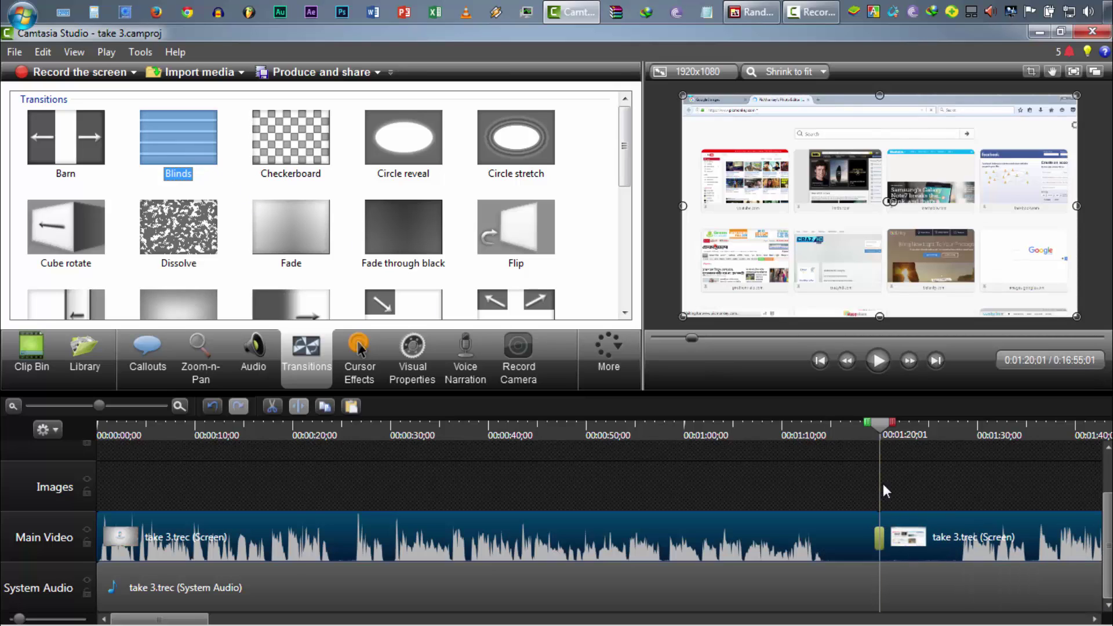
{"action": "left_click", "coordinate": [858, 432]}
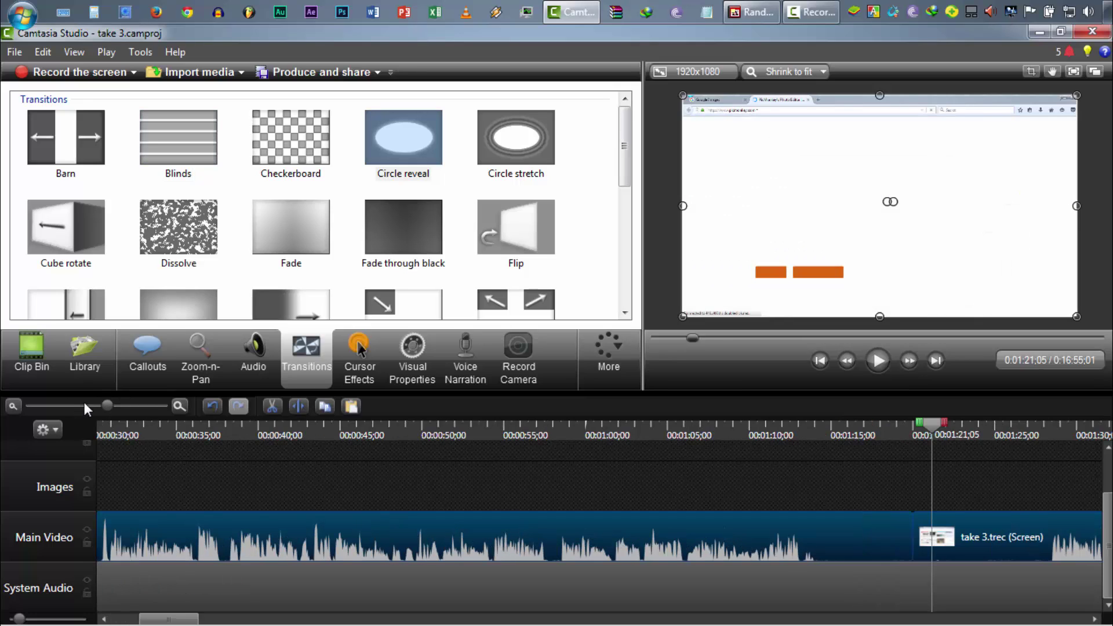
- Try the timeline zoom in both directions and place the playhead at 0:58;11
{"action": "mouse_move", "coordinate": [103, 406]}
{"action": "left_mouse_down"}
{"action": "mouse_move", "coordinate": [73, 409]}
{"action": "mouse_move", "coordinate": [151, 401]}
{"action": "mouse_move", "coordinate": [123, 401]}
{"action": "left_mouse_up"}
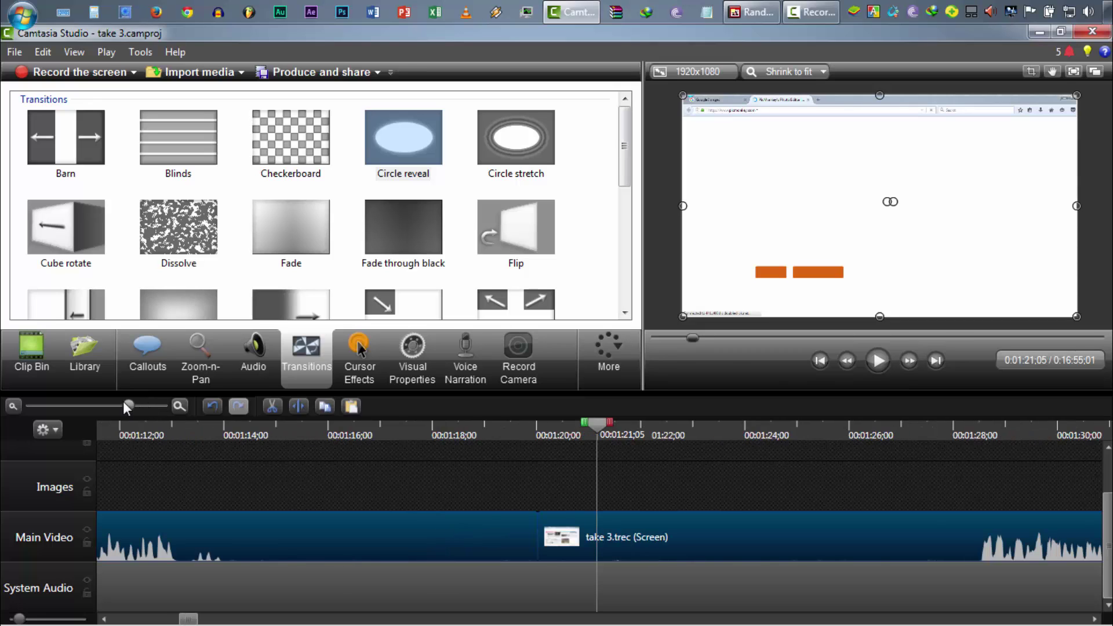
{"action": "left_click", "coordinate": [171, 448]}
{"action": "left_click_drag", "start_coordinate": [188, 619], "coordinate": [172, 621]}
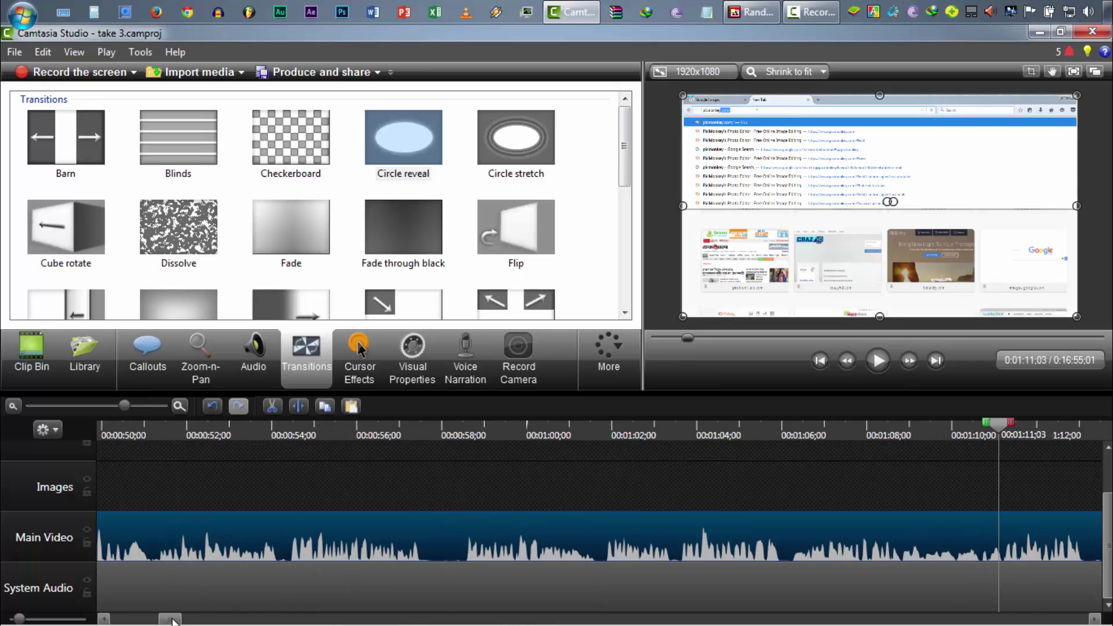
{"action": "left_click", "coordinate": [458, 421]}
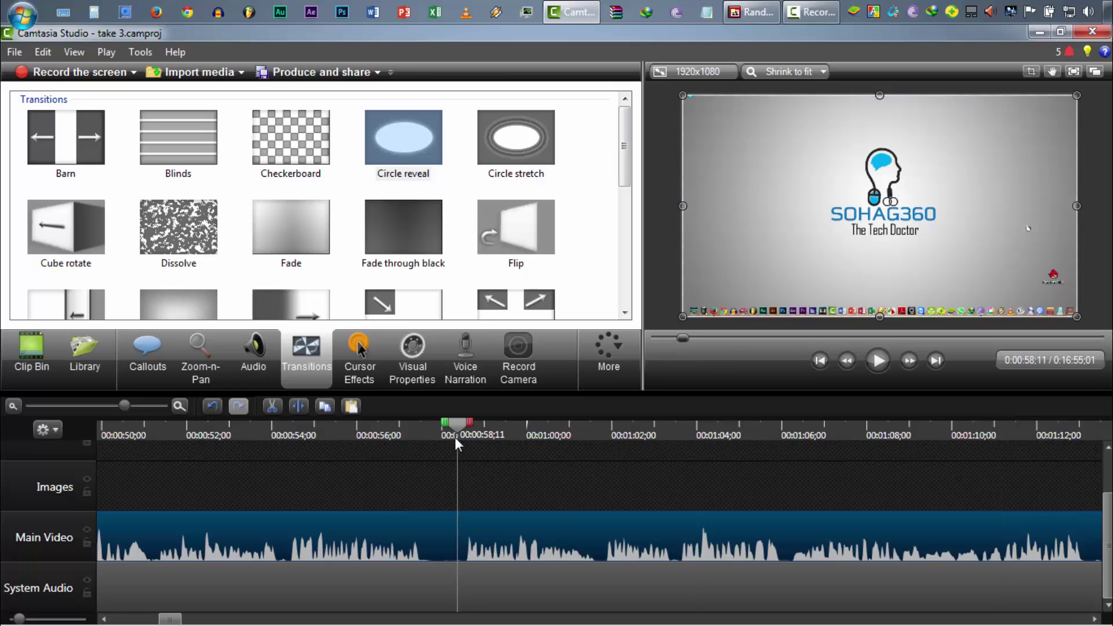
{"action": "left_click", "coordinate": [14, 406]}
{"action": "left_click", "coordinate": [180, 407]}
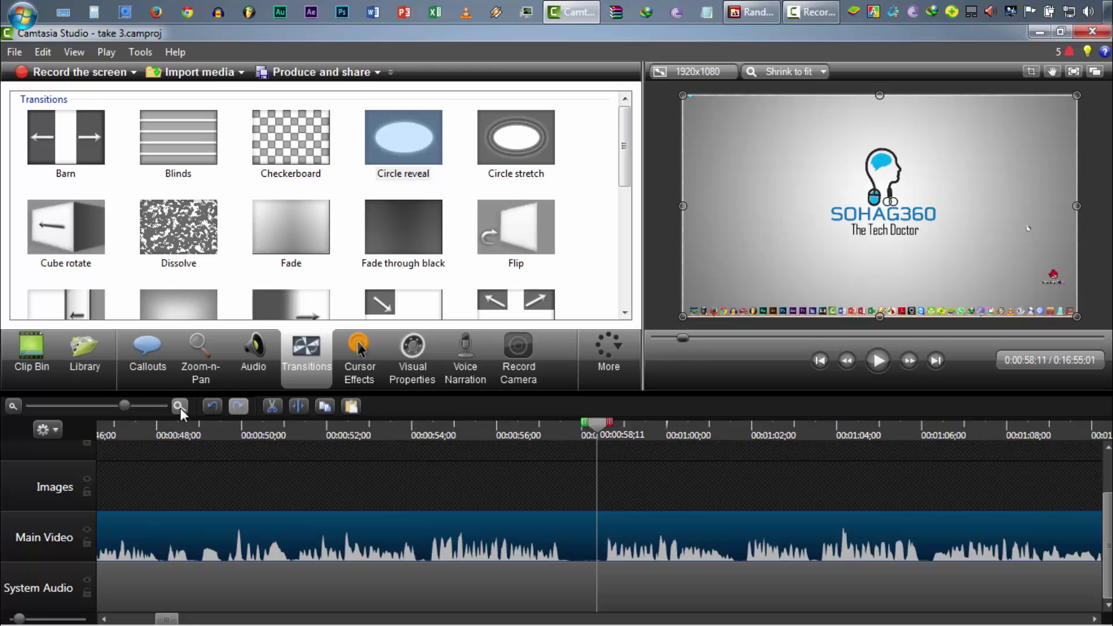
{"action": "left_click", "coordinate": [13, 406]}
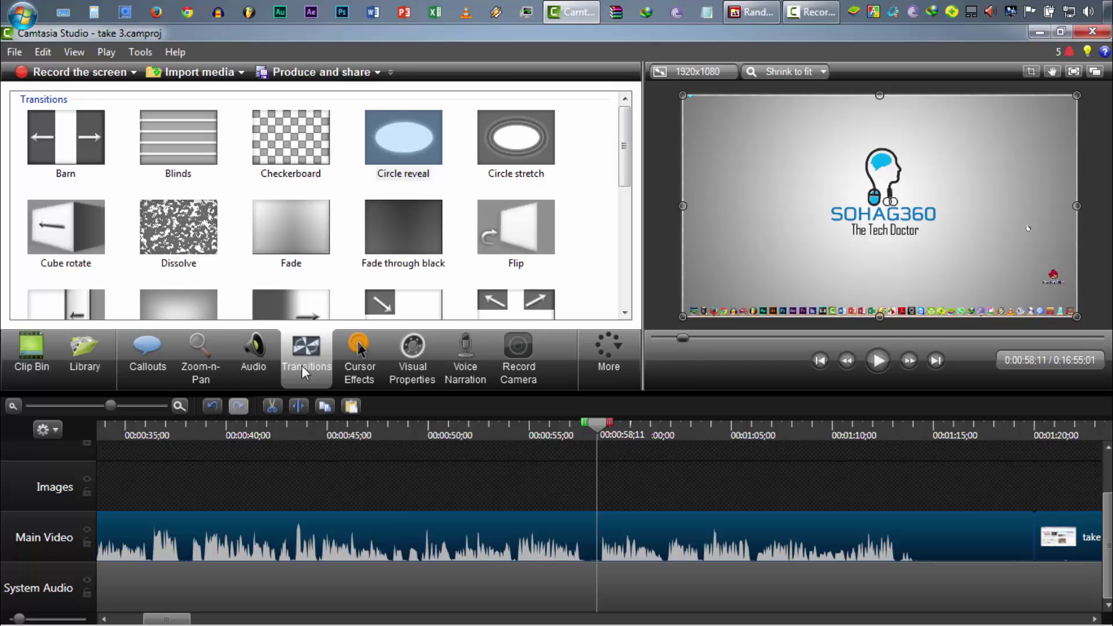
- Open the cursor effects, try the Highlight effect on the mouse cursor, and reset it to None
{"action": "left_click", "coordinate": [514, 225]}
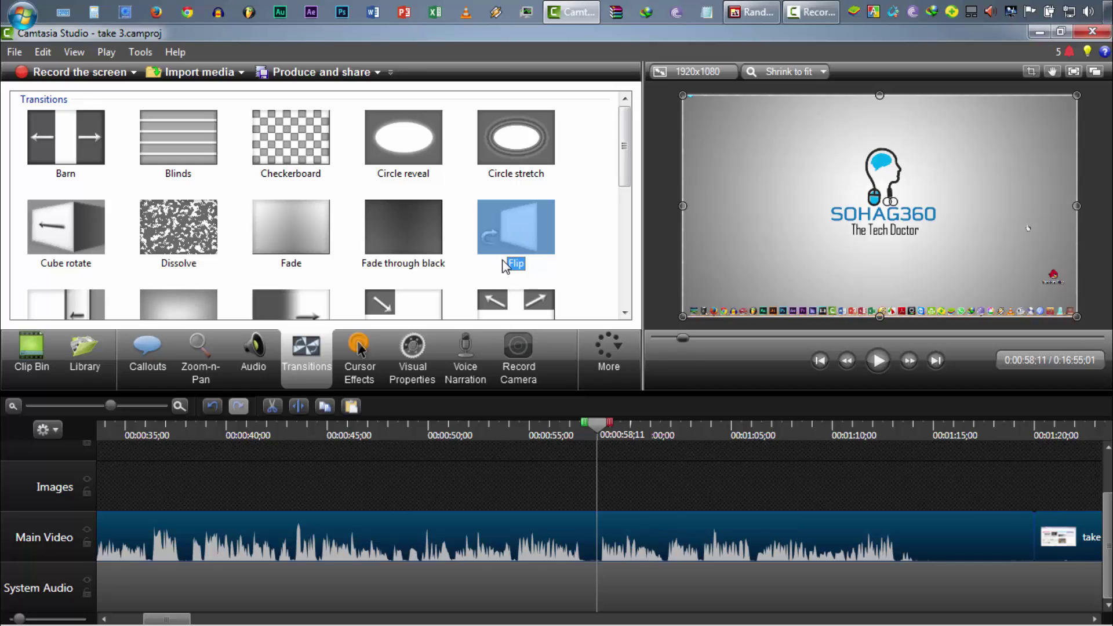
{"action": "left_click", "coordinate": [370, 349]}
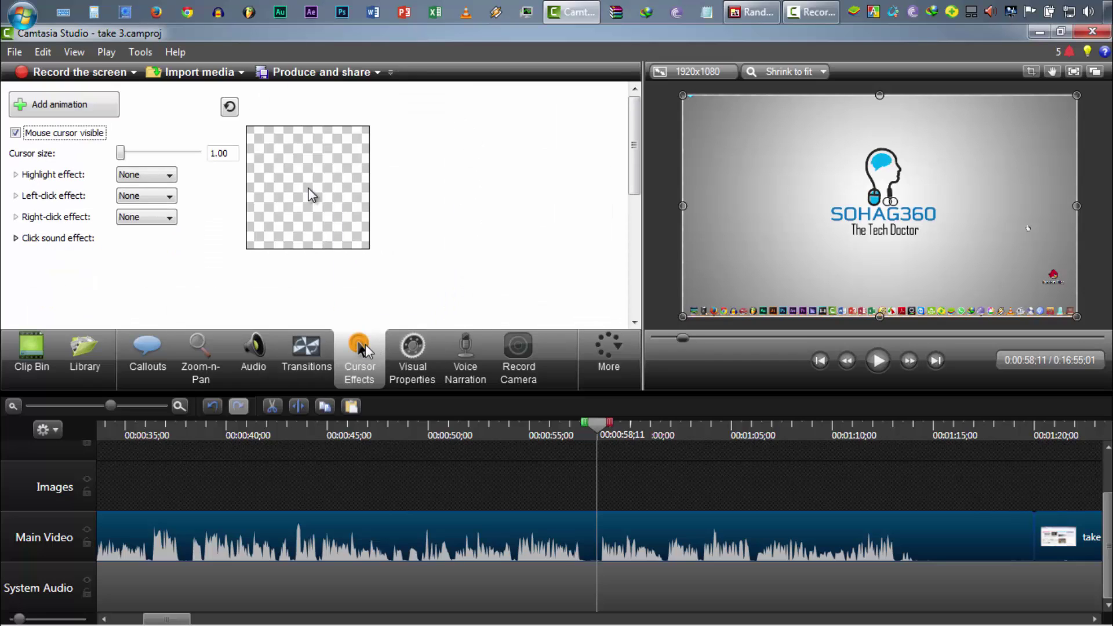
{"action": "left_click", "coordinate": [145, 175]}
{"action": "left_click", "coordinate": [145, 197]}
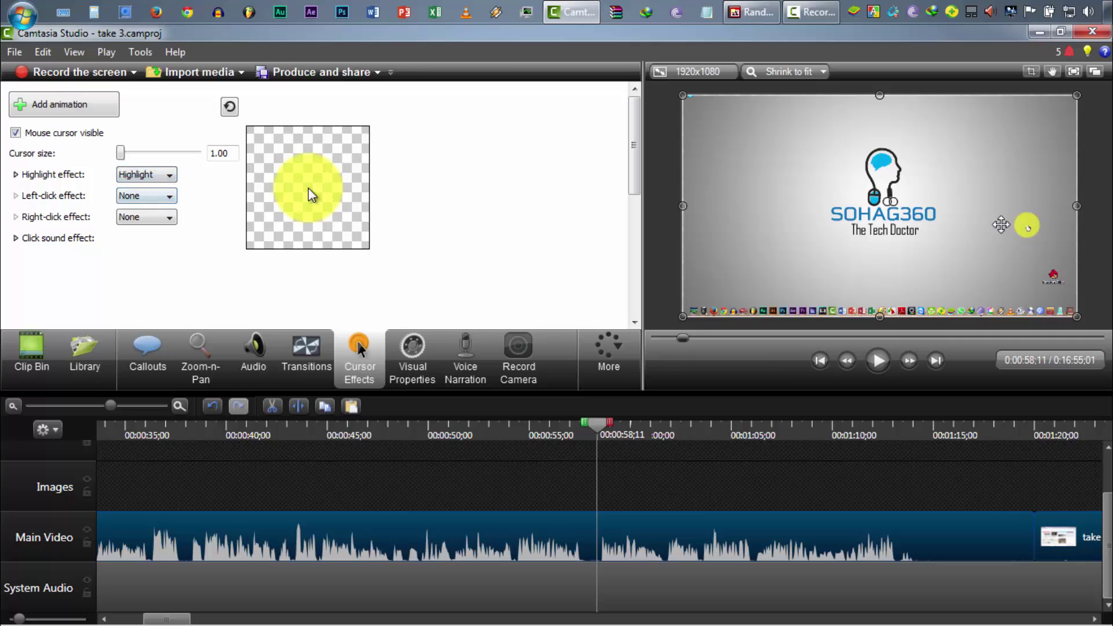
{"action": "left_click", "coordinate": [155, 175]}
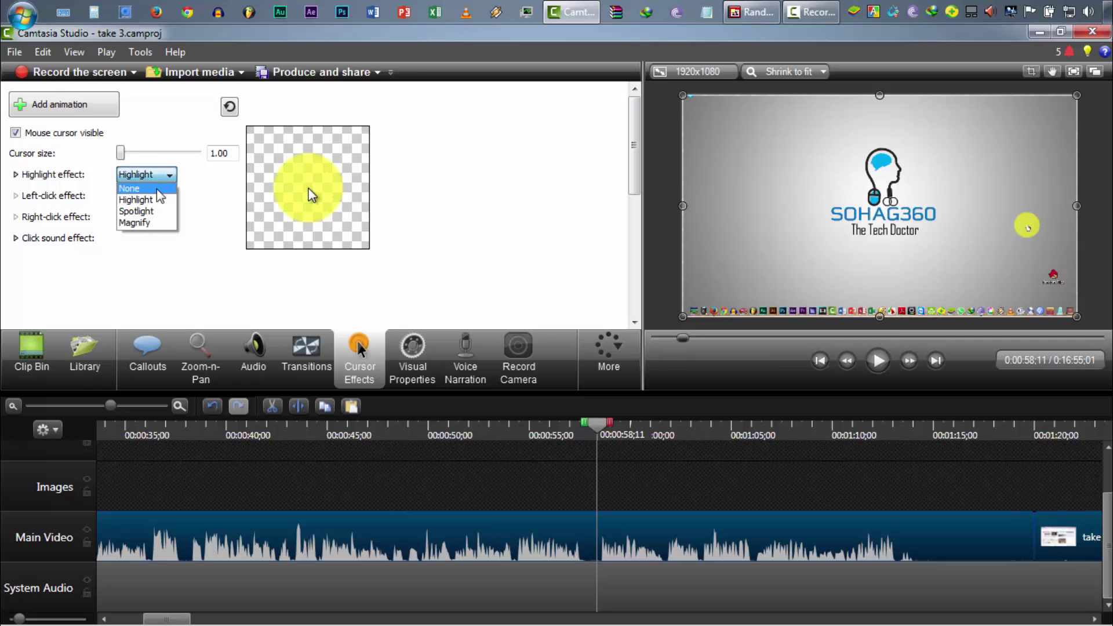
{"action": "left_click", "coordinate": [155, 190]}
- Try the Rings, Warp and Ripple left-click effects in the preview and reset the left-click effect to None
{"action": "left_click", "coordinate": [127, 197]}
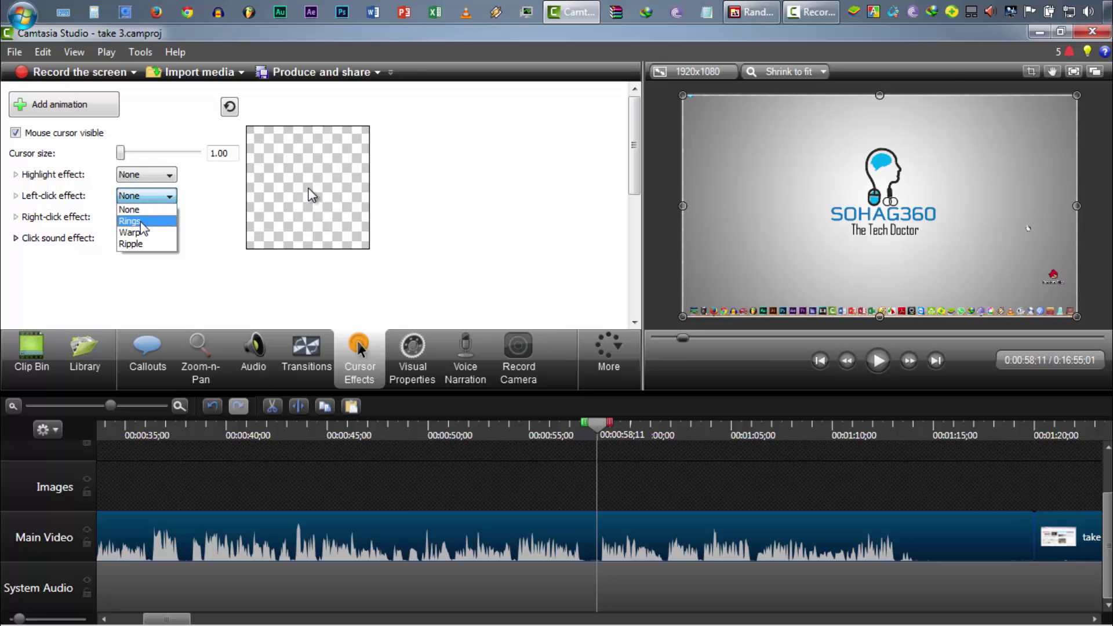
{"action": "left_click", "coordinate": [139, 214]}
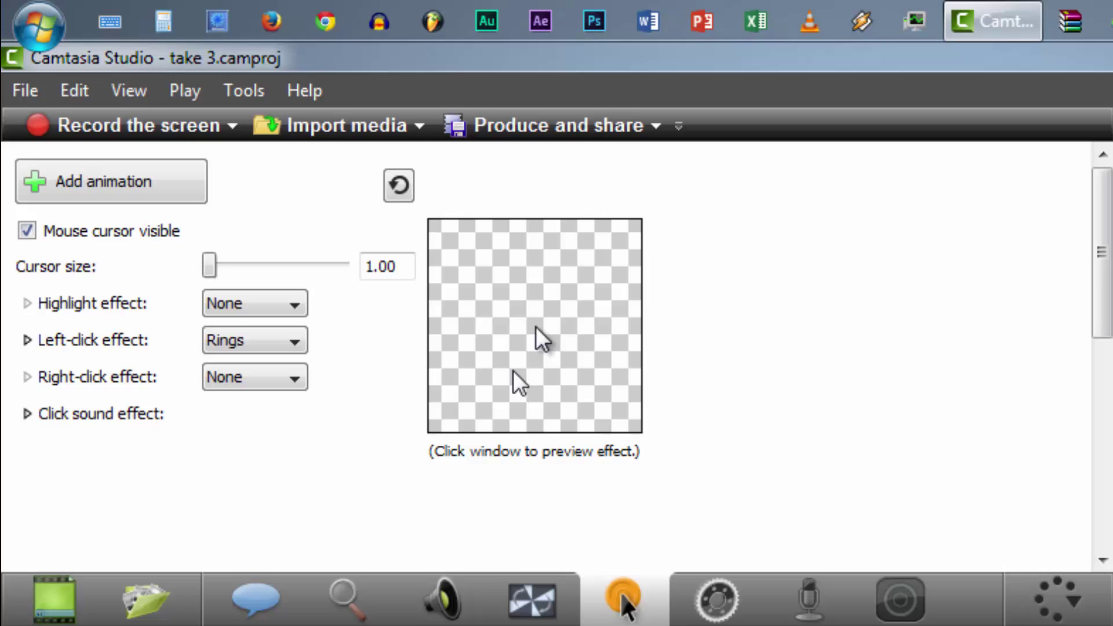
{"action": "key", "text": "Down"}
{"action": "key", "text": "Down"}
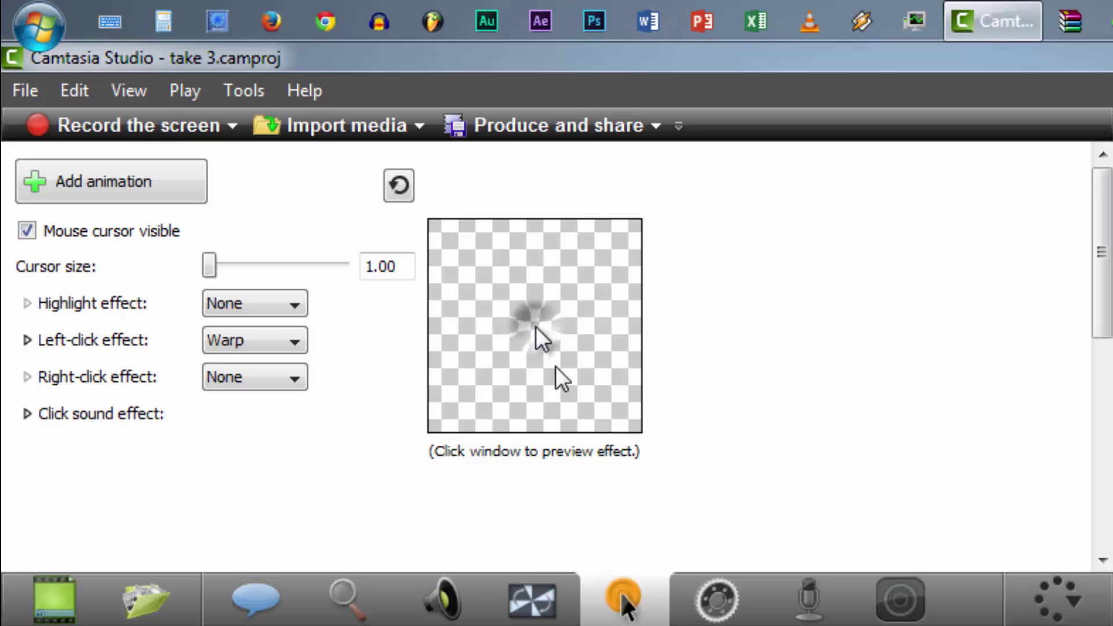
{"action": "left_click", "coordinate": [551, 354]}
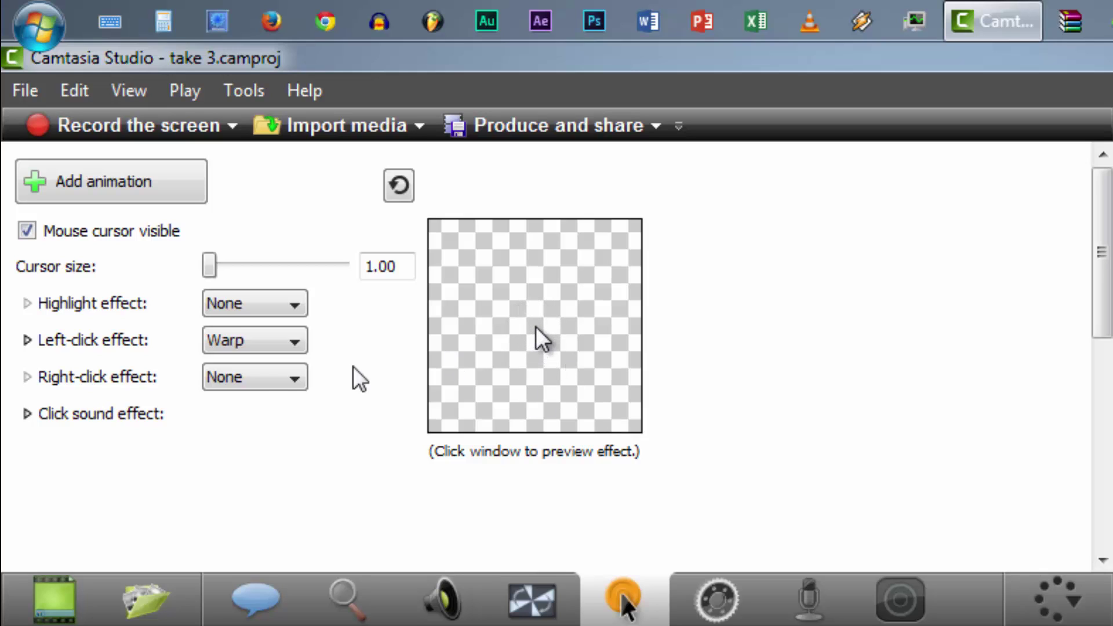
{"action": "left_click", "coordinate": [268, 343]}
{"action": "left_click", "coordinate": [268, 425]}
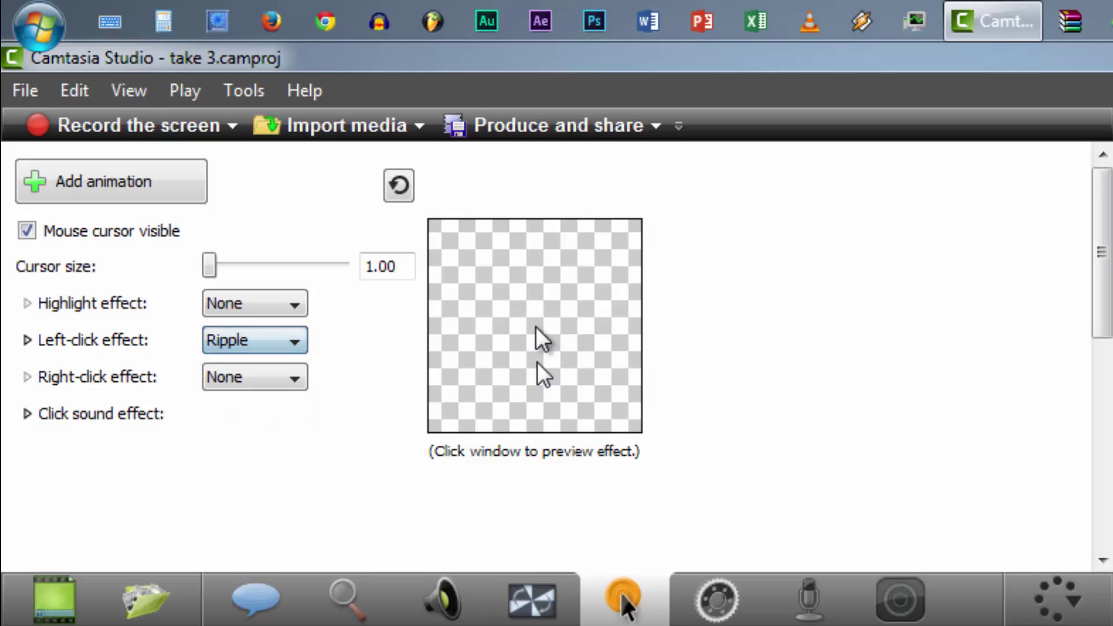
{"action": "left_click", "coordinate": [290, 345]}
{"action": "left_click", "coordinate": [297, 364]}
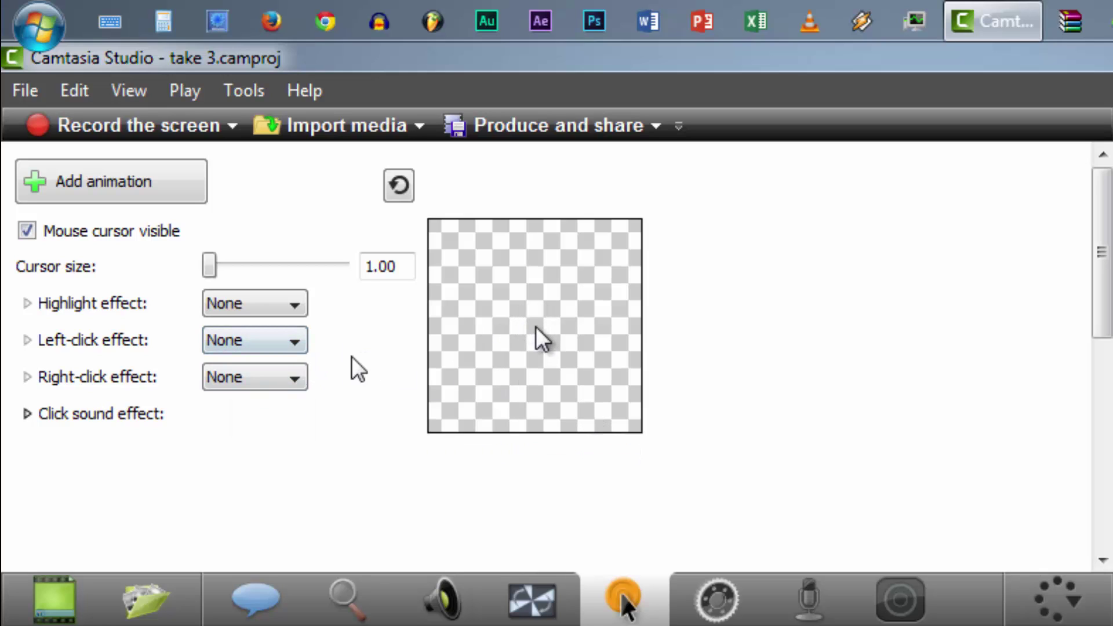
- Set the right-click cursor effect to Rings and expand the click sound effect options
{"action": "left_click", "coordinate": [266, 383]}
{"action": "left_click", "coordinate": [255, 422]}
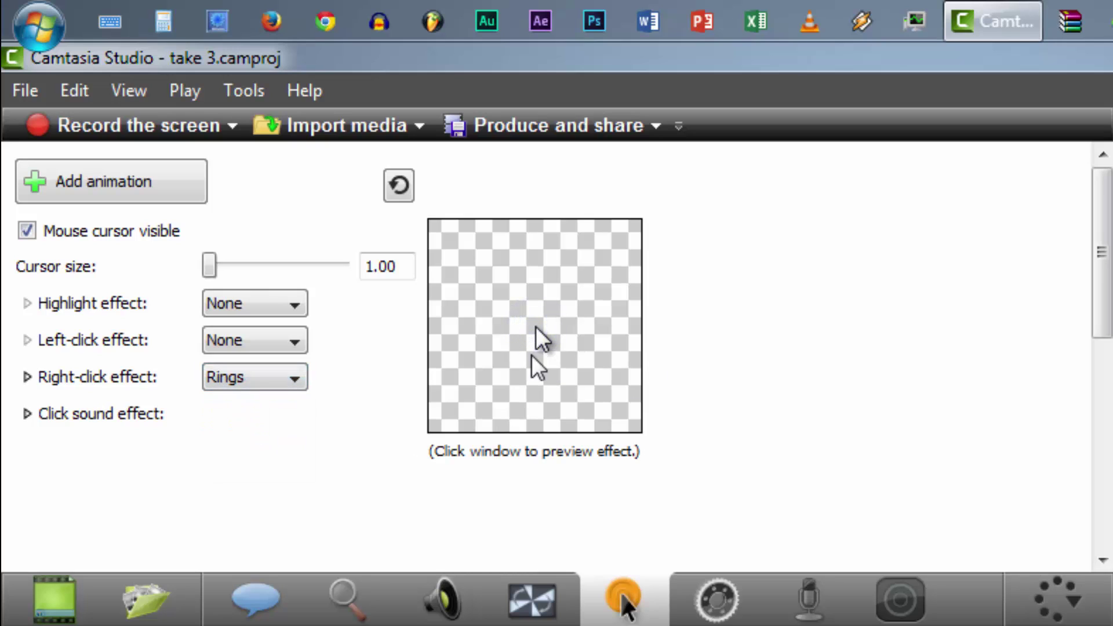
{"action": "left_click", "coordinate": [27, 414]}
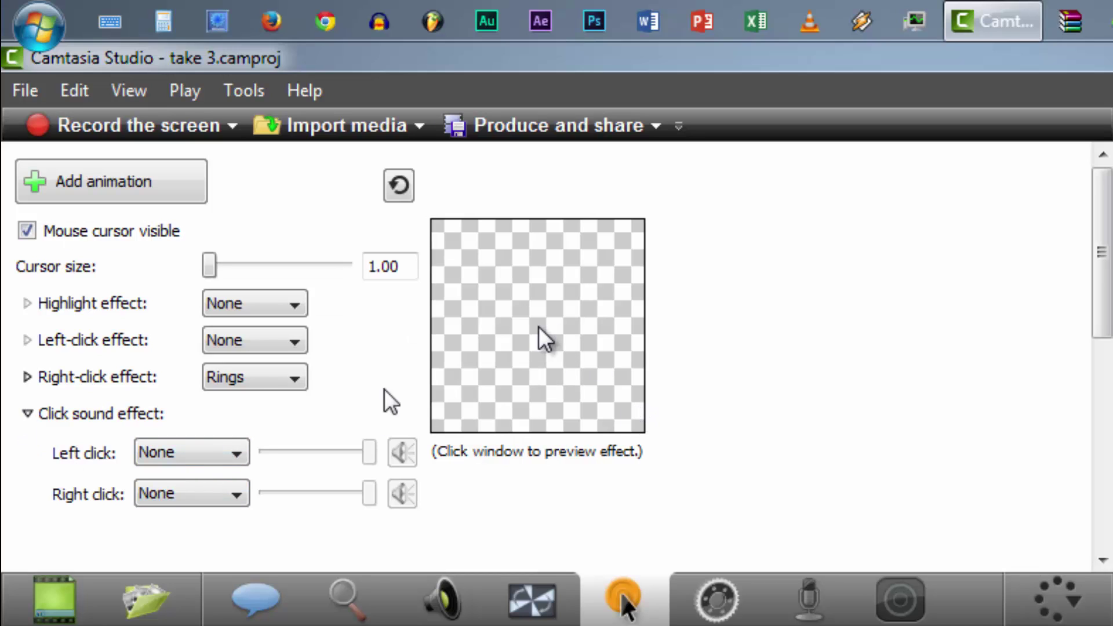
- Set the left-click cursor effect to Warp
{"action": "left_click", "coordinate": [257, 378]}
{"action": "left_click", "coordinate": [257, 378]}
{"action": "left_click", "coordinate": [254, 346]}
{"action": "left_click", "coordinate": [259, 401]}
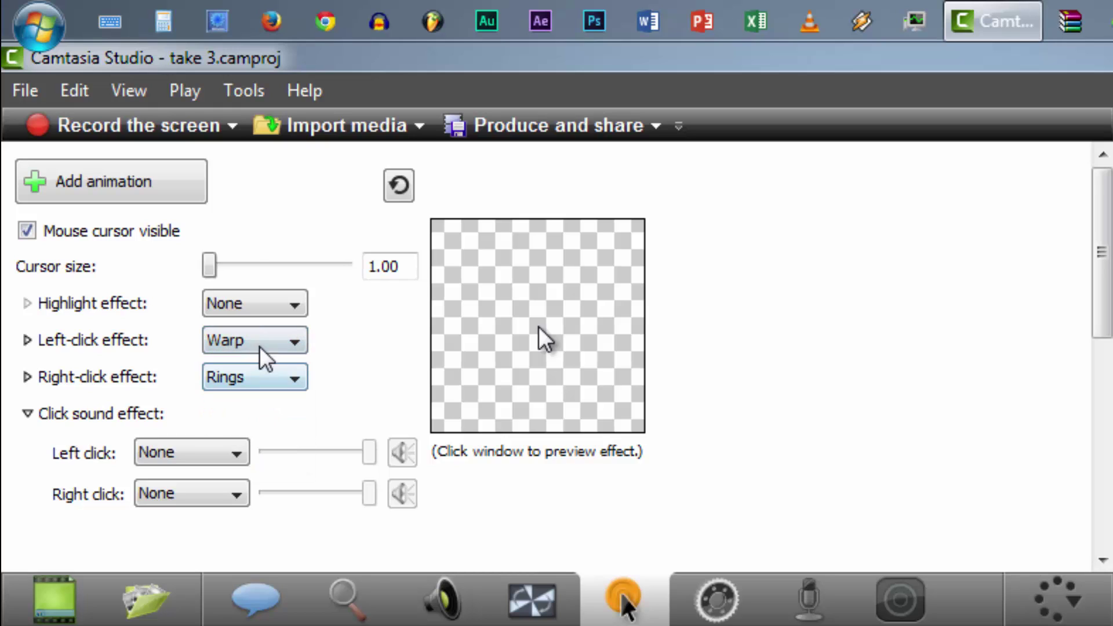
- Try the Spotlight and Magnify highlight effects on the mouse cursor and reset the highlight effect to None
{"action": "left_click", "coordinate": [253, 304]}
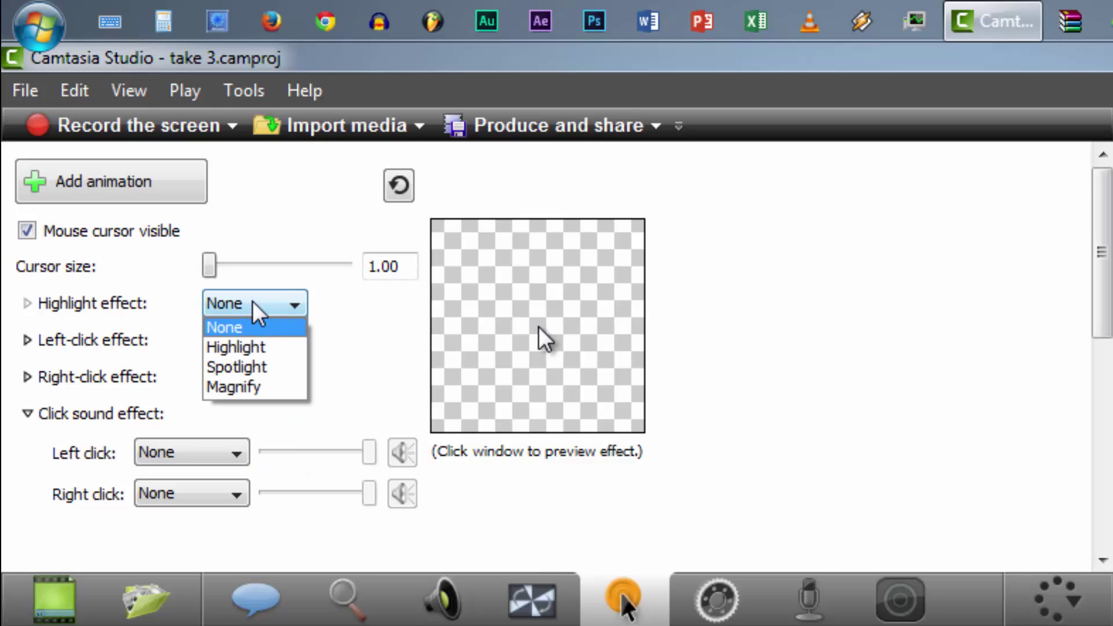
{"action": "left_click", "coordinate": [268, 367]}
{"action": "left_click", "coordinate": [269, 304]}
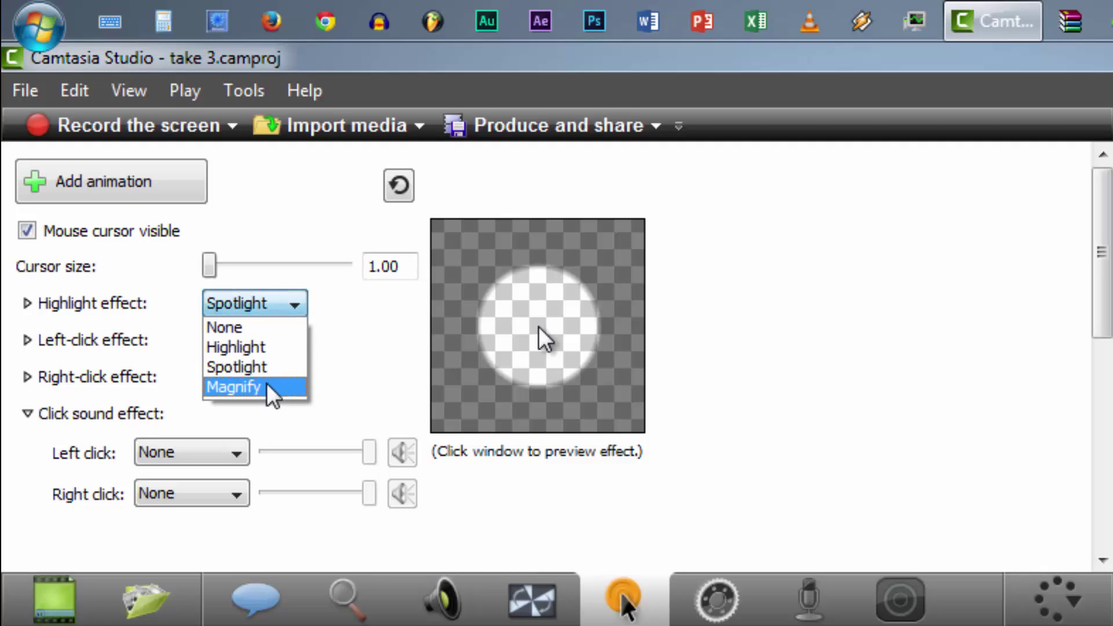
{"action": "left_click", "coordinate": [269, 387]}
{"action": "left_click", "coordinate": [251, 312]}
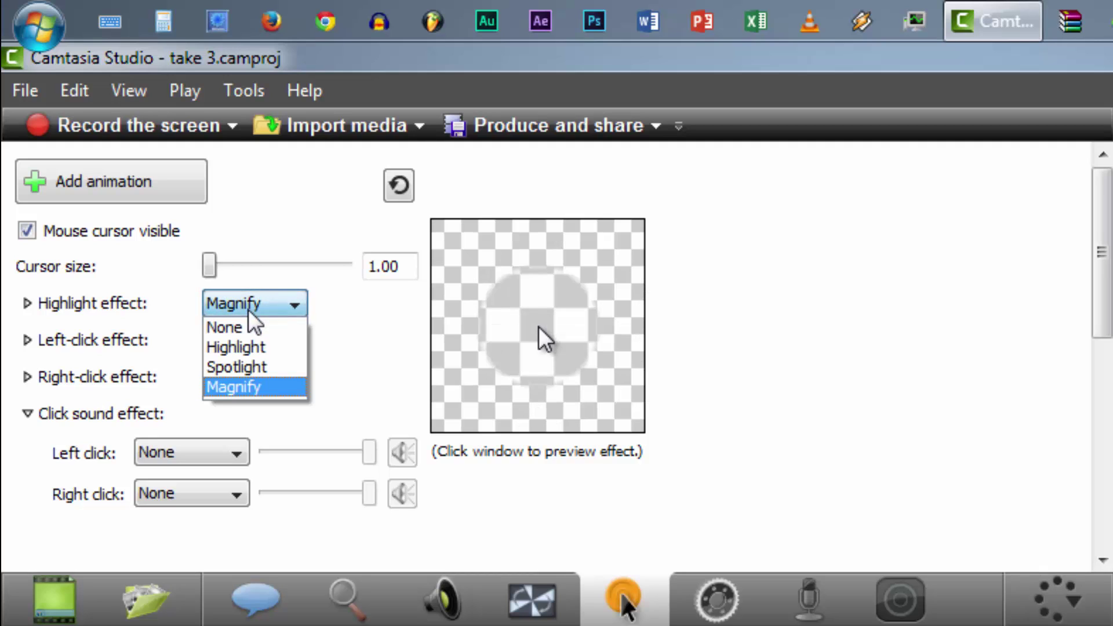
{"action": "left_click", "coordinate": [255, 328]}
- Try the Highlight effect on the cursor, preview it at several points of the recording, and reset it to None
{"action": "left_click", "coordinate": [255, 305]}
{"action": "left_click", "coordinate": [258, 328]}
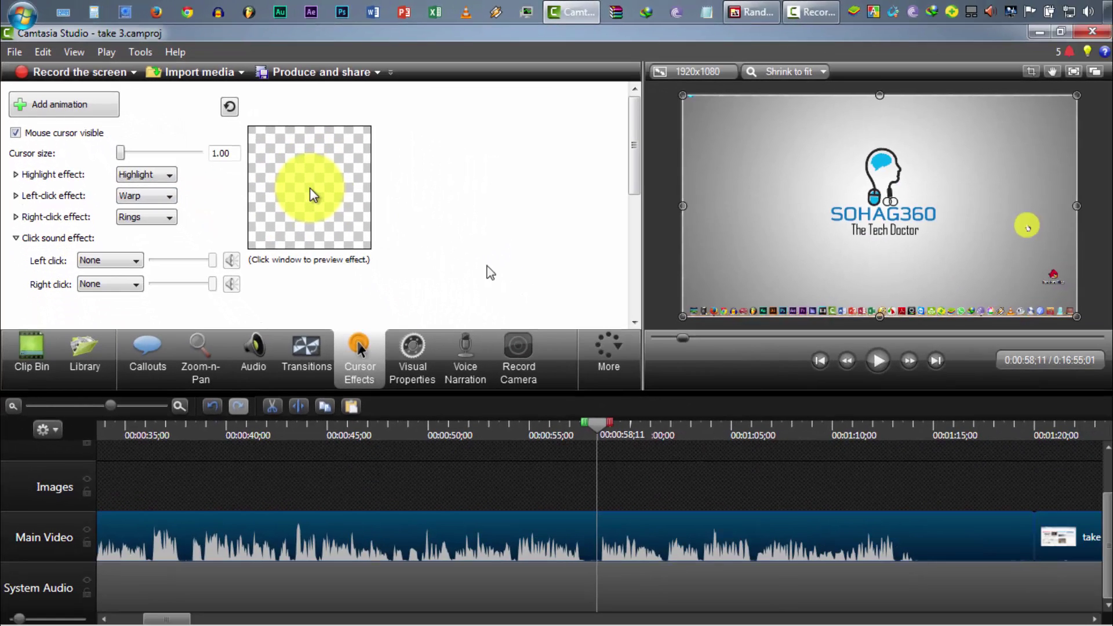
{"action": "left_click", "coordinate": [827, 432]}
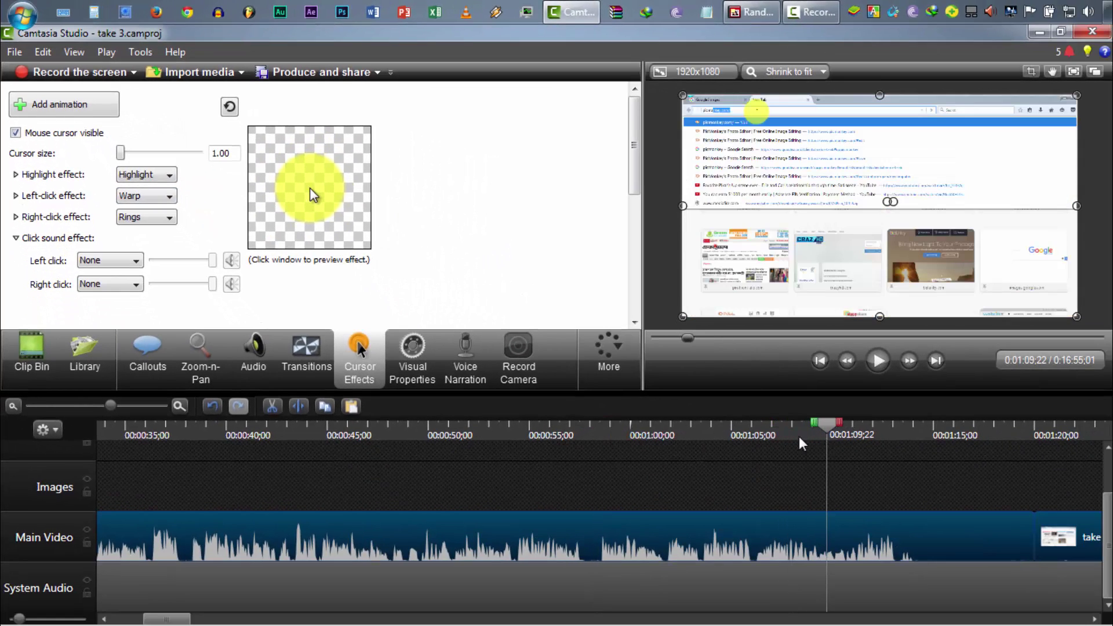
{"action": "left_click", "coordinate": [757, 432]}
{"action": "left_click", "coordinate": [616, 432]}
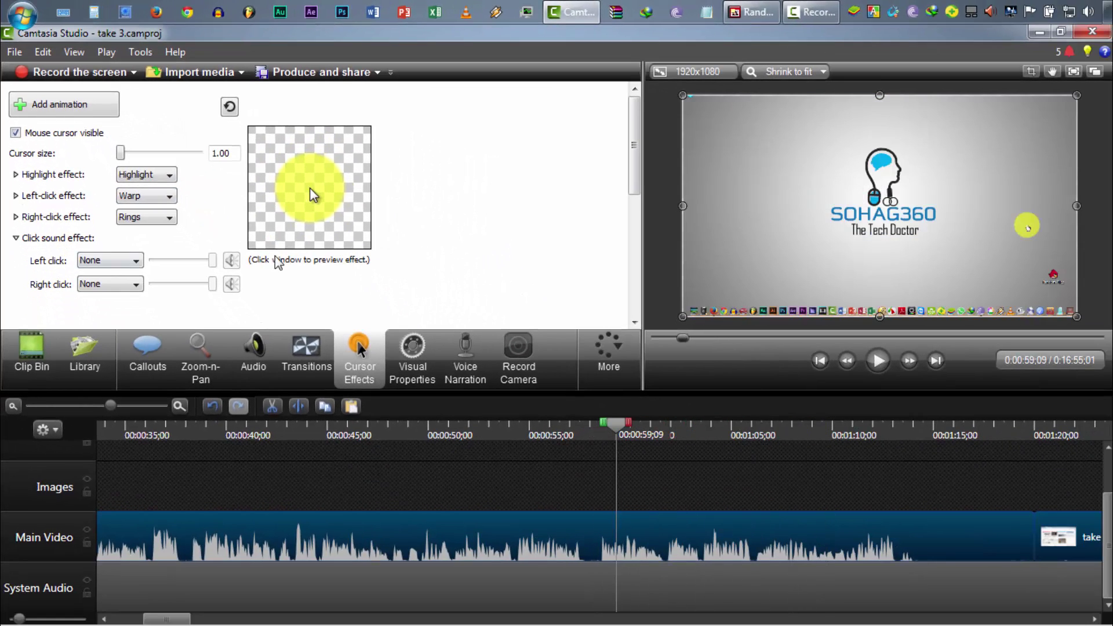
{"action": "left_click", "coordinate": [155, 176]}
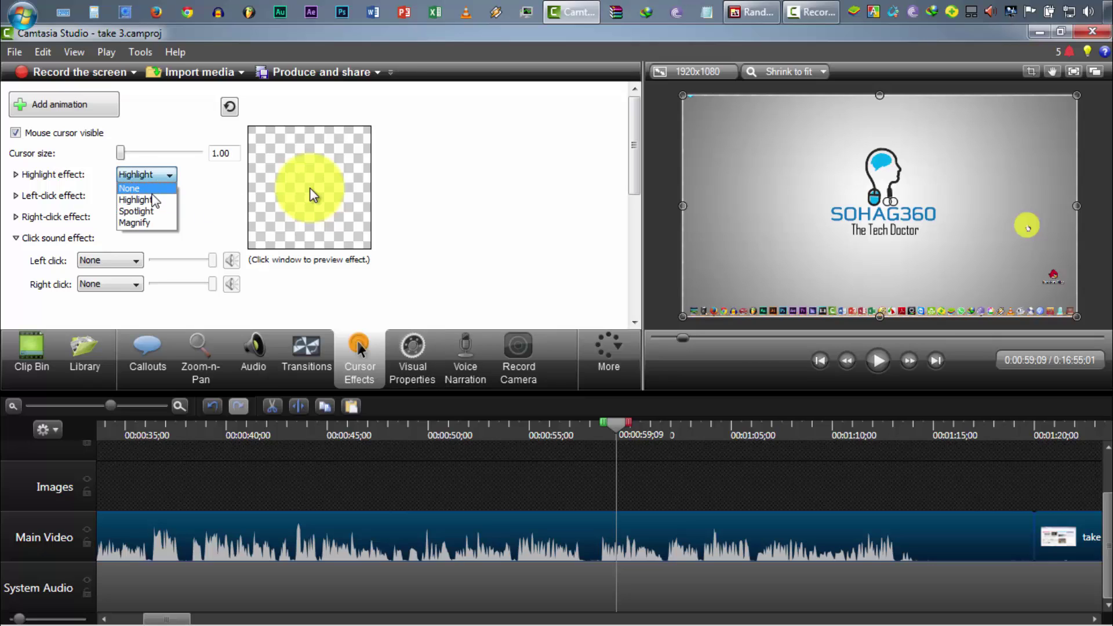
{"action": "left_click", "coordinate": [156, 185]}
- Add a Zoom-n-Pan at 0:01:25;06 that zooms in on the browser address bar and PicMonkey logo
{"action": "left_click", "coordinate": [397, 362]}
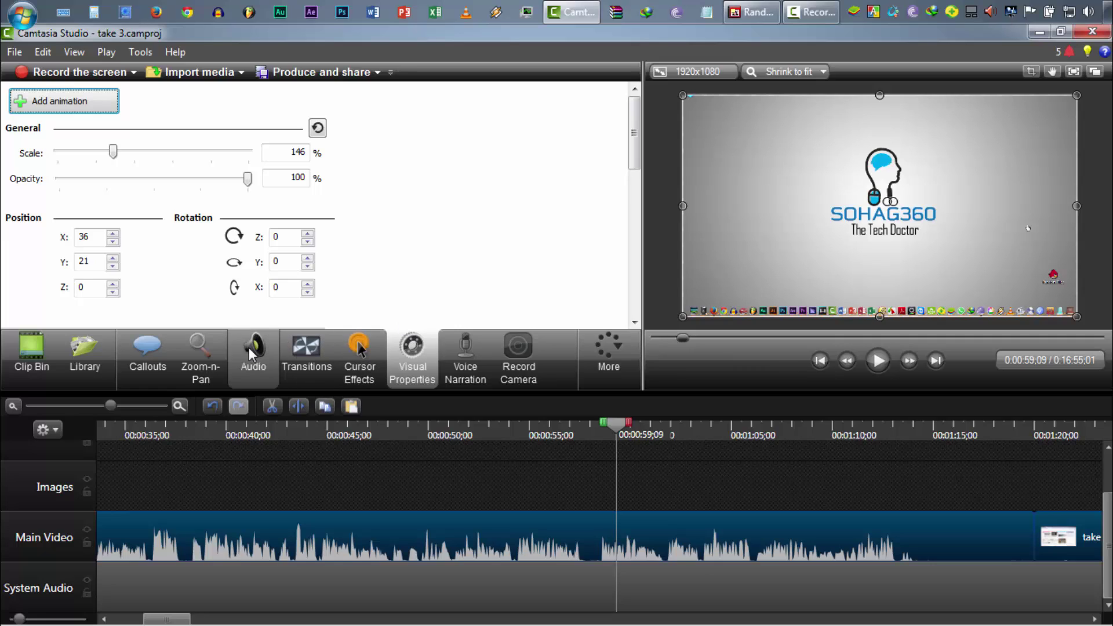
{"action": "left_click", "coordinate": [187, 347]}
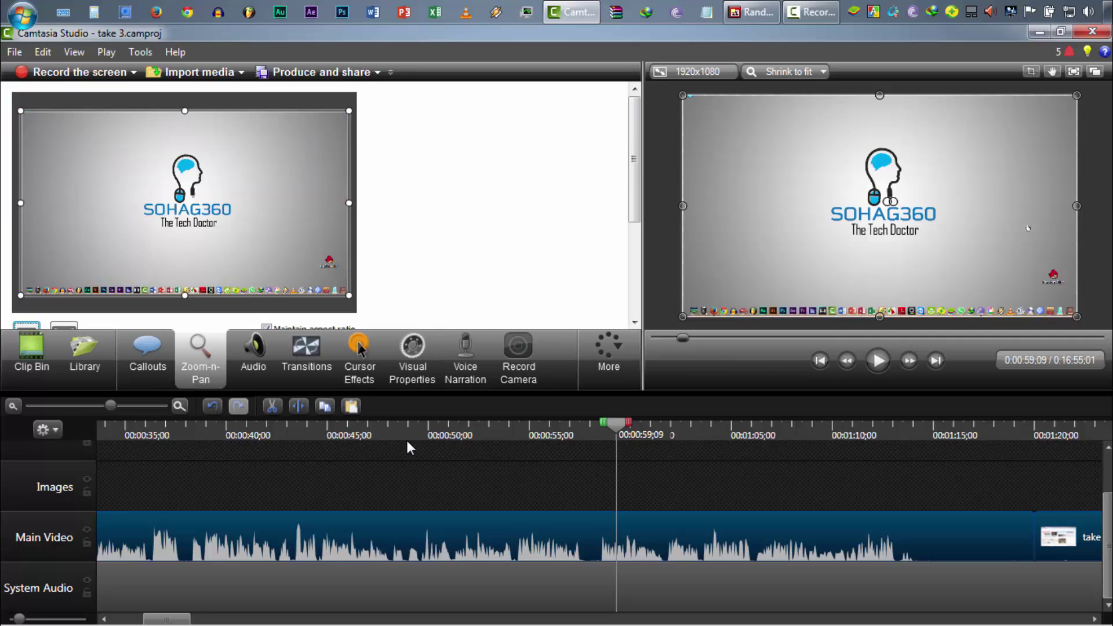
{"action": "left_click", "coordinate": [366, 437]}
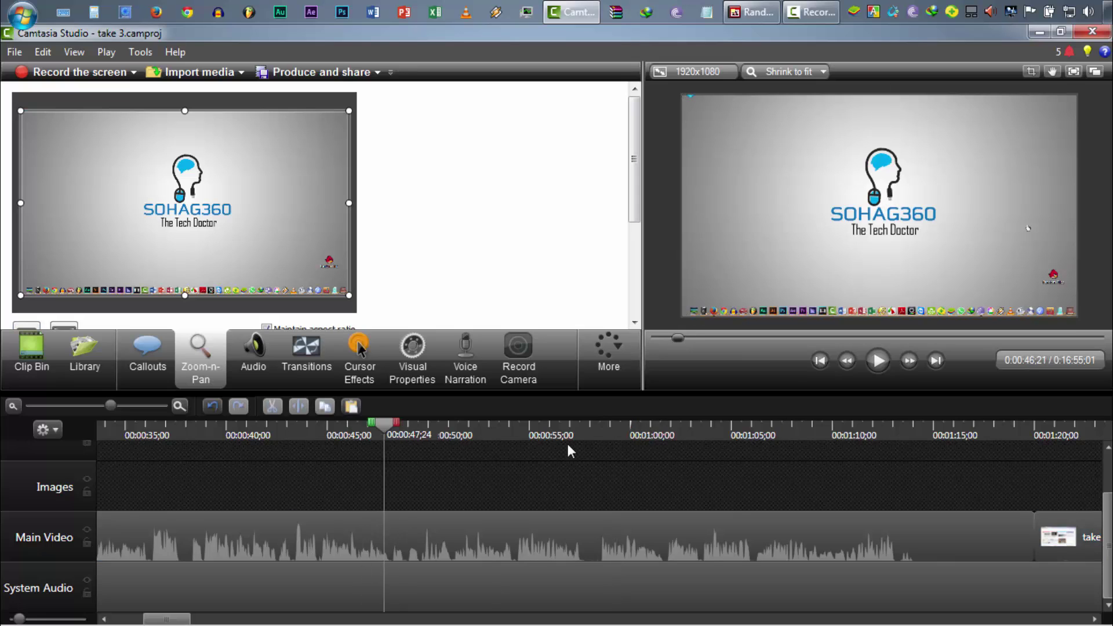
{"action": "left_click", "coordinate": [870, 461]}
{"action": "left_click", "coordinate": [1038, 464]}
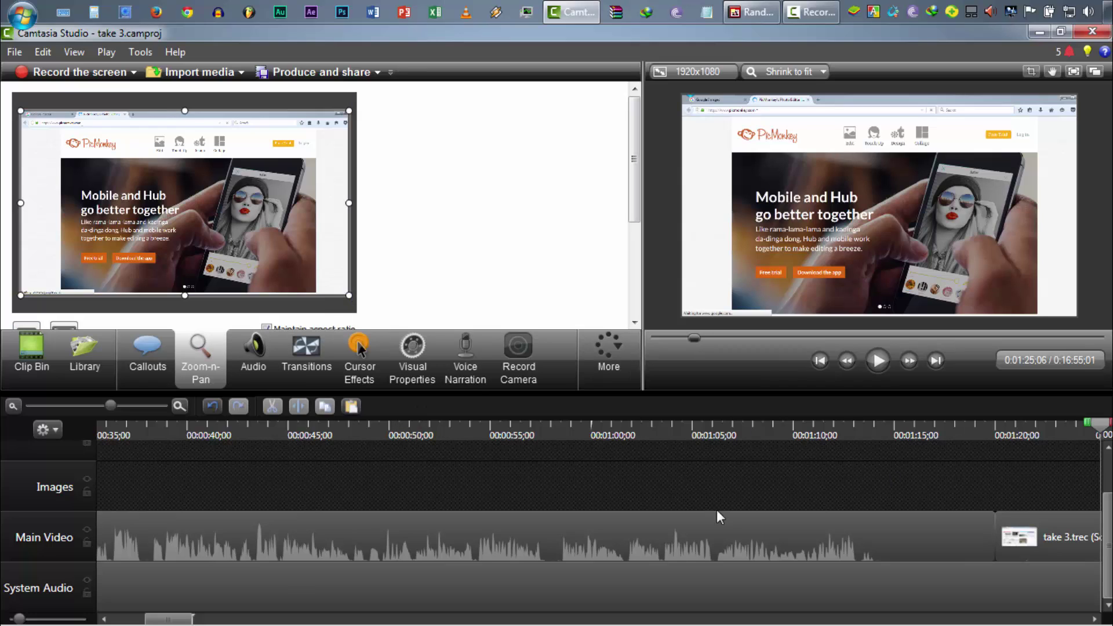
{"action": "left_click_drag", "start_coordinate": [198, 623], "coordinate": [232, 624]}
{"action": "left_click_drag", "start_coordinate": [346, 293], "coordinate": [154, 186]}
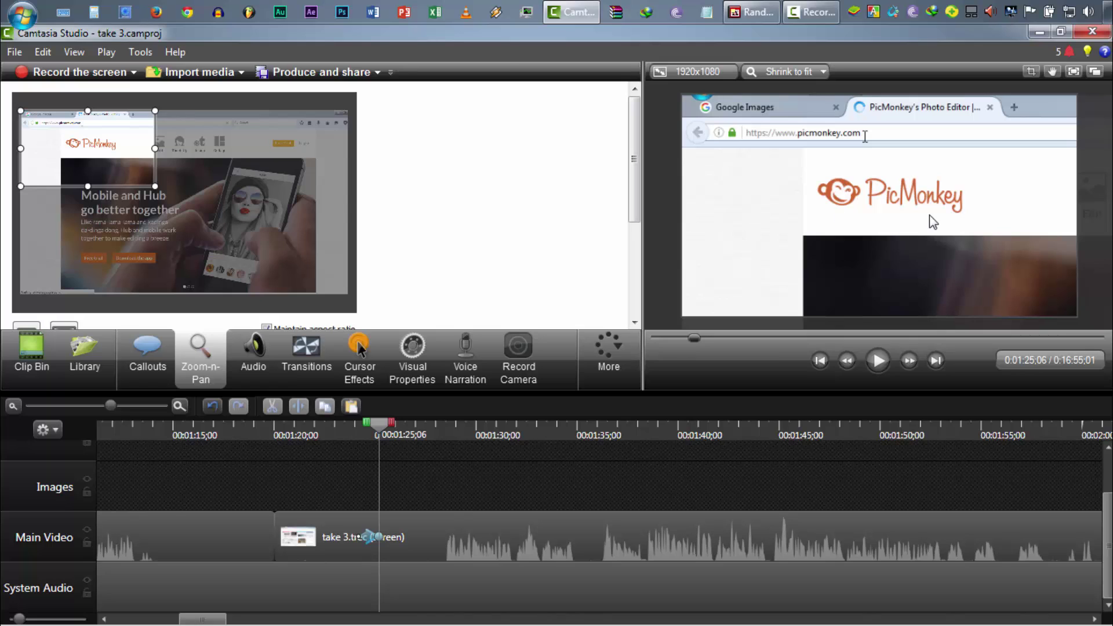
- Add a second Zoom-n-Pan at 0:01:32;27 that zooms back out to fit the whole canvas
{"action": "left_click_drag", "start_coordinate": [373, 426], "coordinate": [529, 472]}
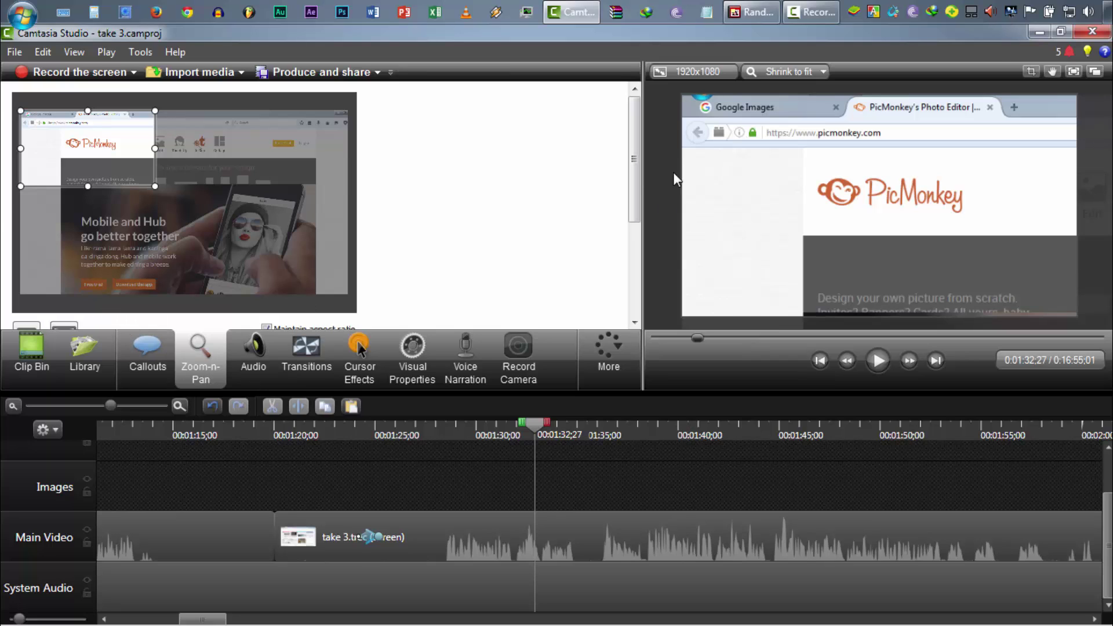
{"action": "scroll", "coordinate": [634, 190], "scroll_direction": "down", "scroll_amount": 2}
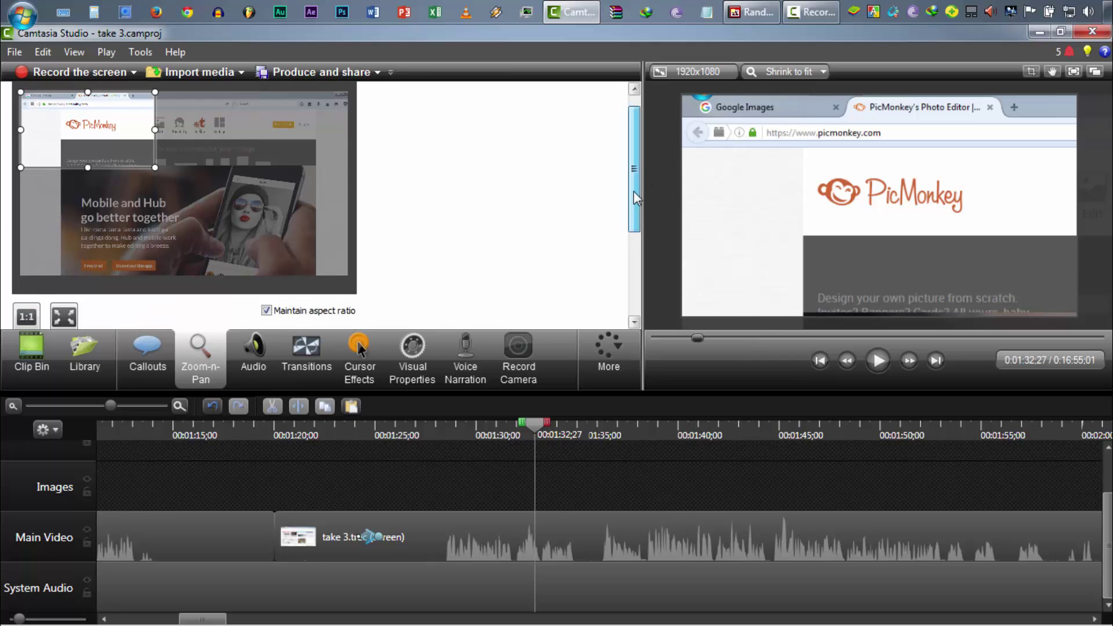
{"action": "left_click", "coordinate": [63, 303]}
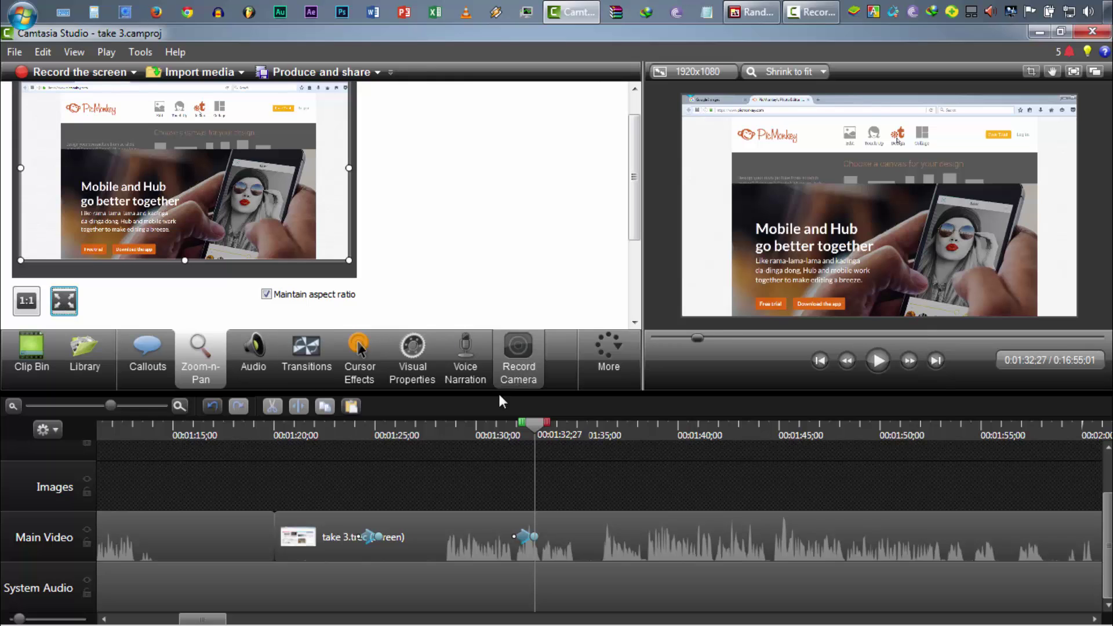
- Enlarge the area above the timeline and move the playhead to 0:01:34;28
{"action": "left_click_drag", "start_coordinate": [468, 396], "coordinate": [468, 431]}
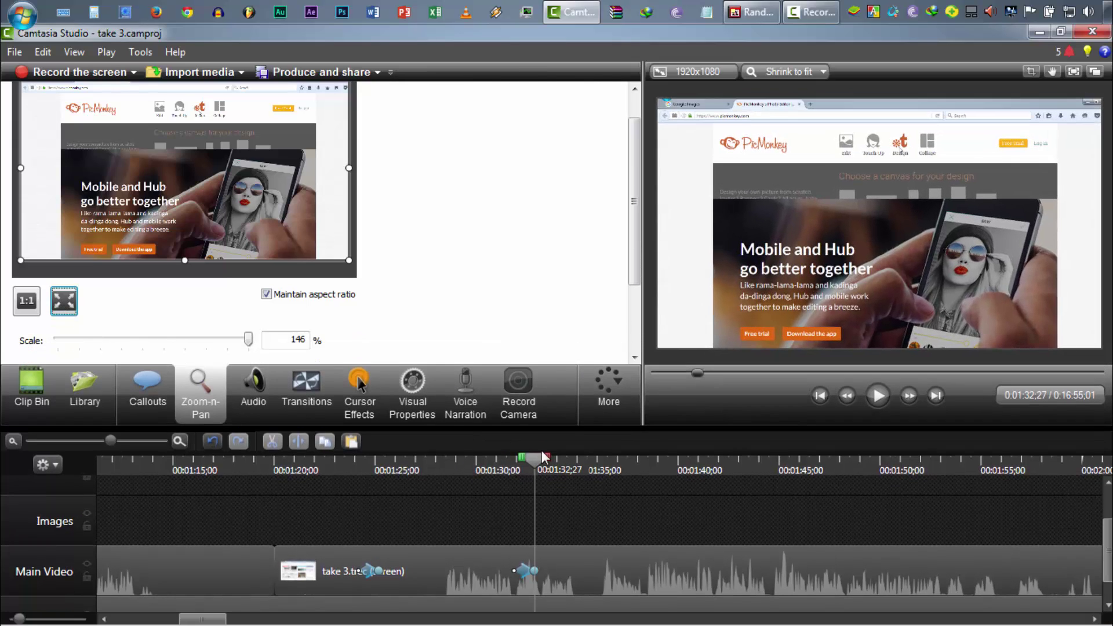
{"action": "left_click_drag", "start_coordinate": [541, 450], "coordinate": [578, 473]}
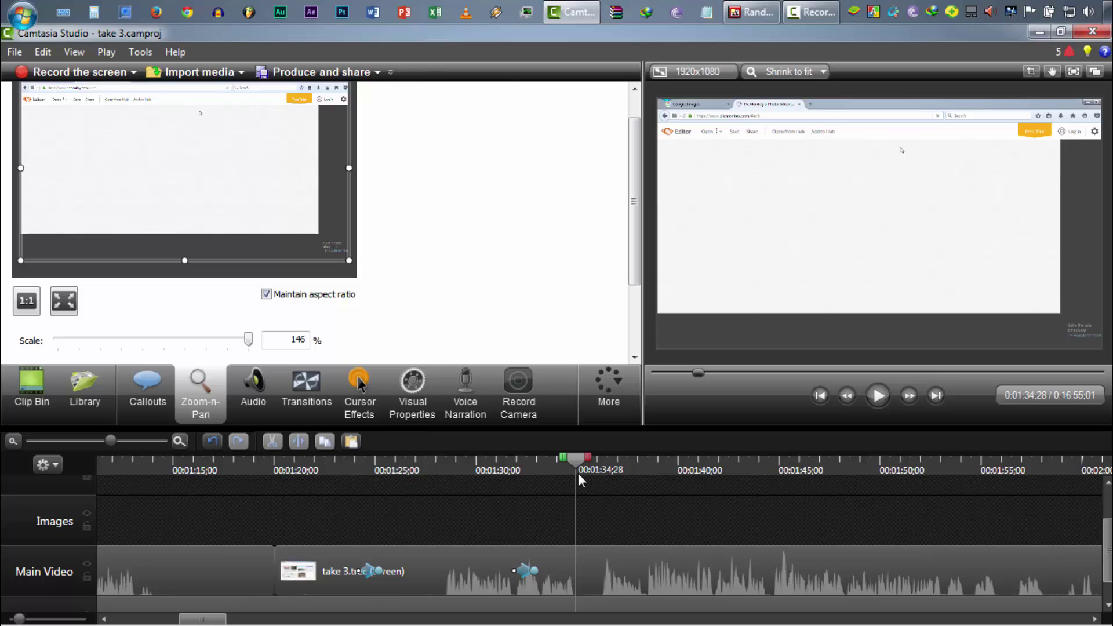
{"action": "scroll", "coordinate": [556, 547], "scroll_direction": "down", "scroll_amount": 1}
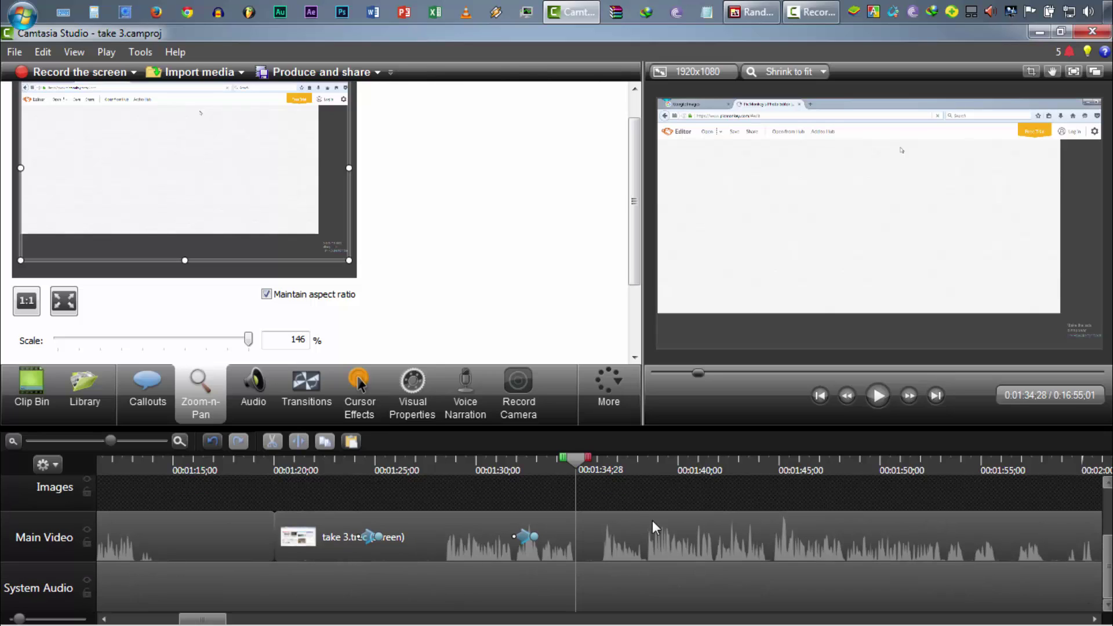
- Open the audio settings for the Main Video clip and enable volume leveling with medium volume variation
{"action": "left_click", "coordinate": [244, 406]}
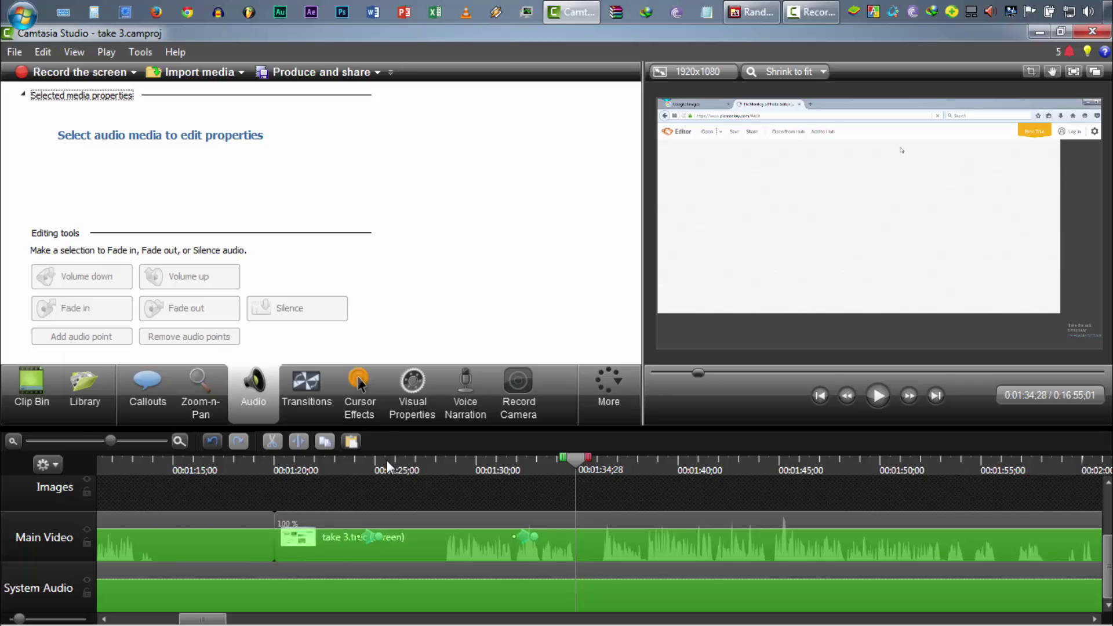
{"action": "left_click", "coordinate": [456, 496]}
{"action": "left_click_drag", "start_coordinate": [204, 622], "coordinate": [212, 623]}
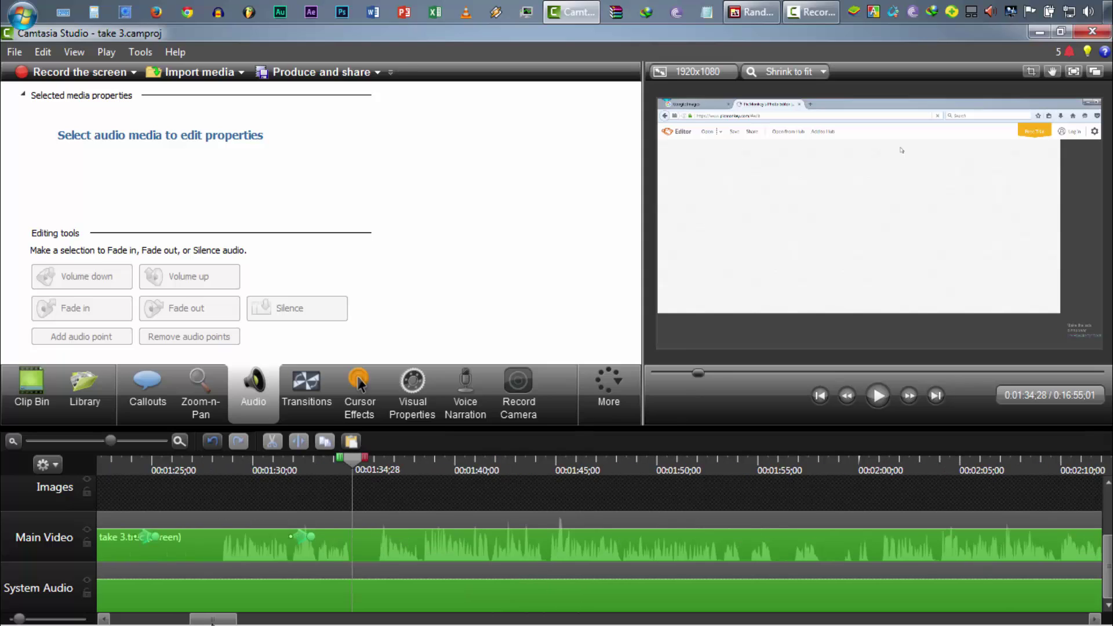
{"action": "left_click", "coordinate": [228, 541]}
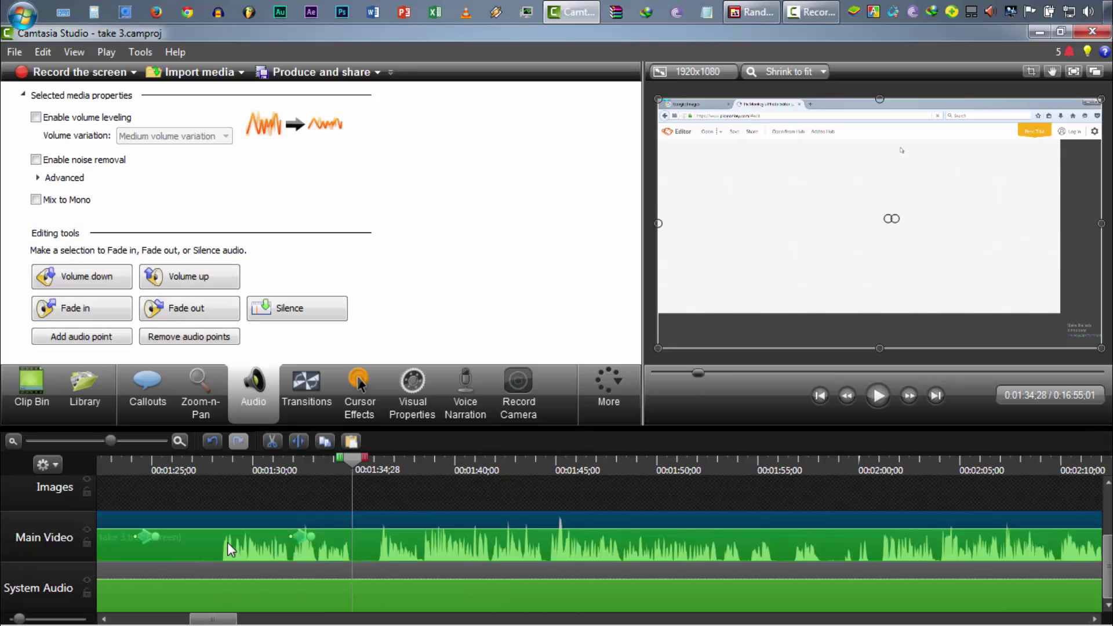
{"action": "left_click", "coordinate": [47, 390]}
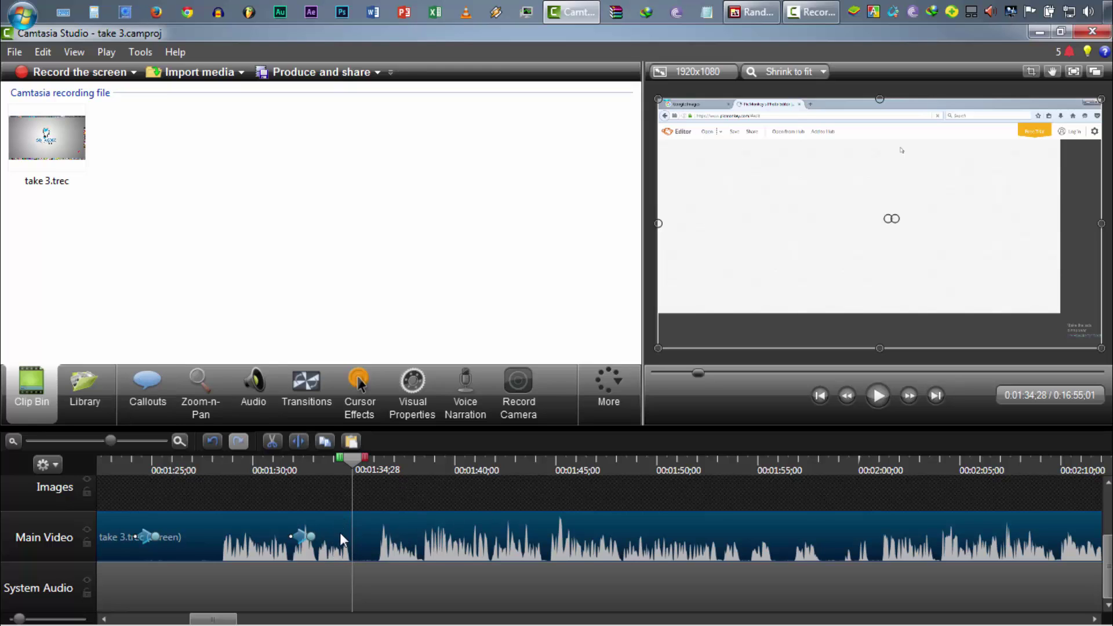
{"action": "left_click", "coordinate": [211, 441]}
{"action": "left_click_drag", "start_coordinate": [220, 620], "coordinate": [155, 620]}
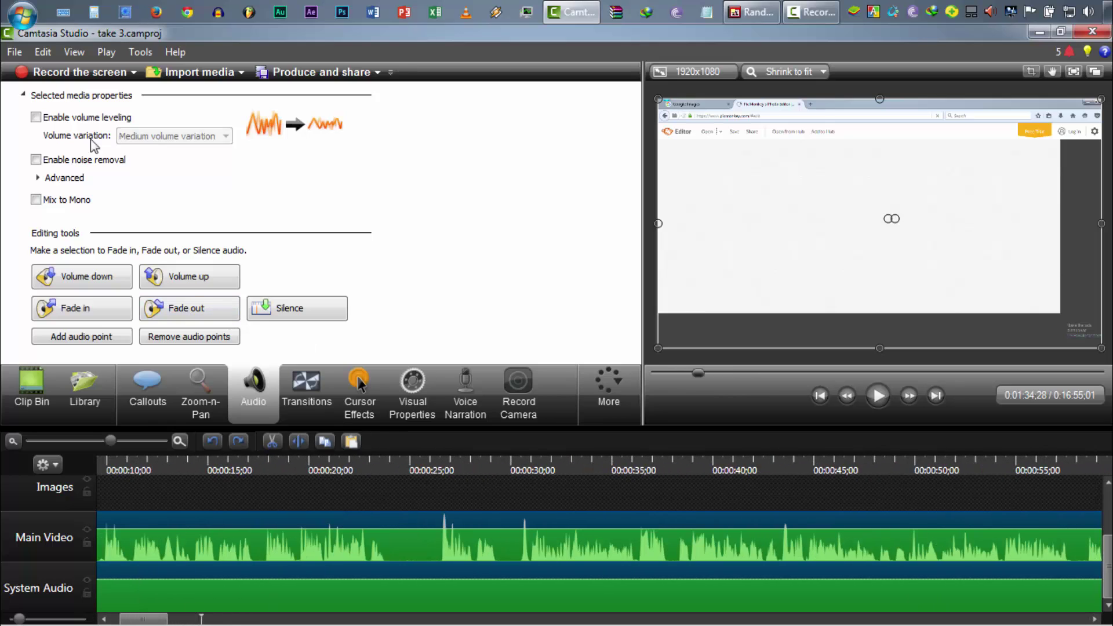
{"action": "left_click", "coordinate": [108, 119]}
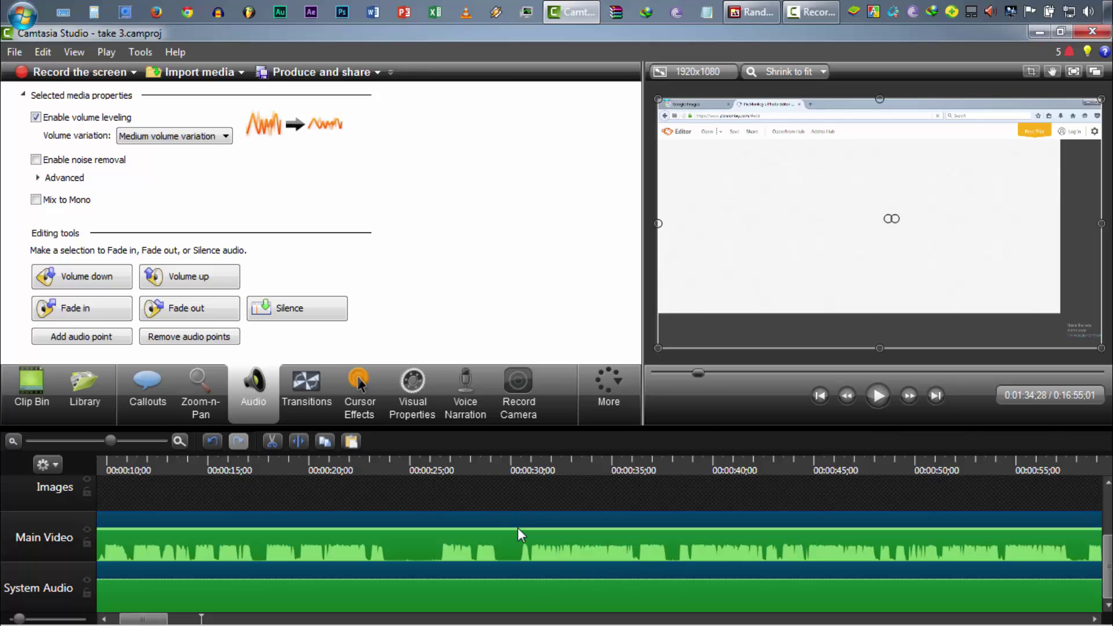
- Raise the Main Video clip's audio level slightly and enable noise removal on it
{"action": "left_click_drag", "start_coordinate": [518, 528], "coordinate": [517, 526]}
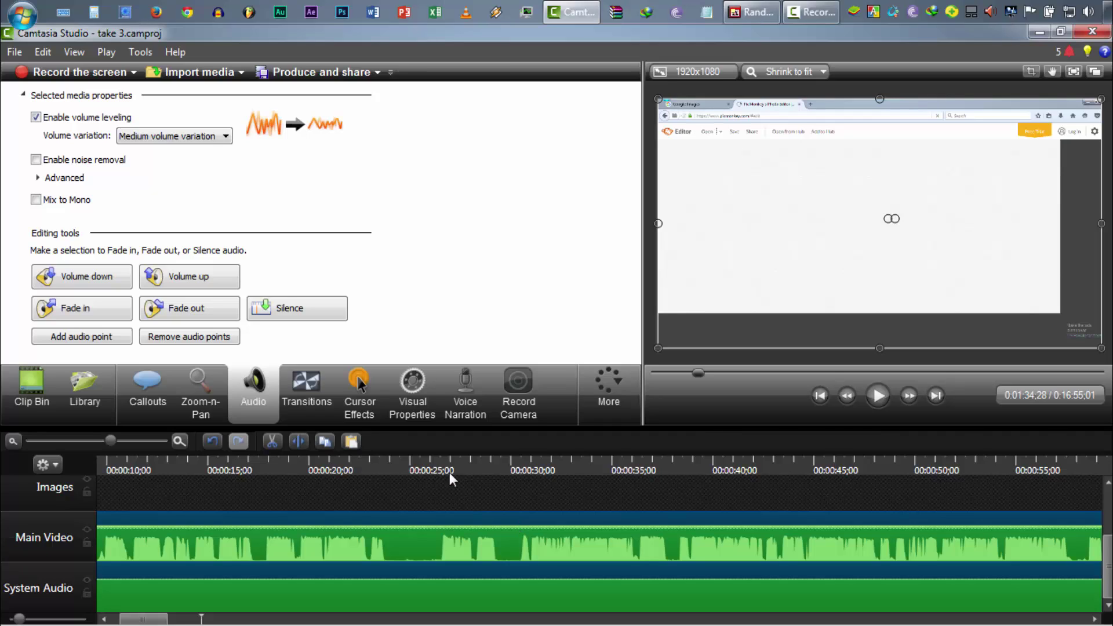
{"action": "left_click", "coordinate": [508, 501]}
{"action": "left_click", "coordinate": [496, 531]}
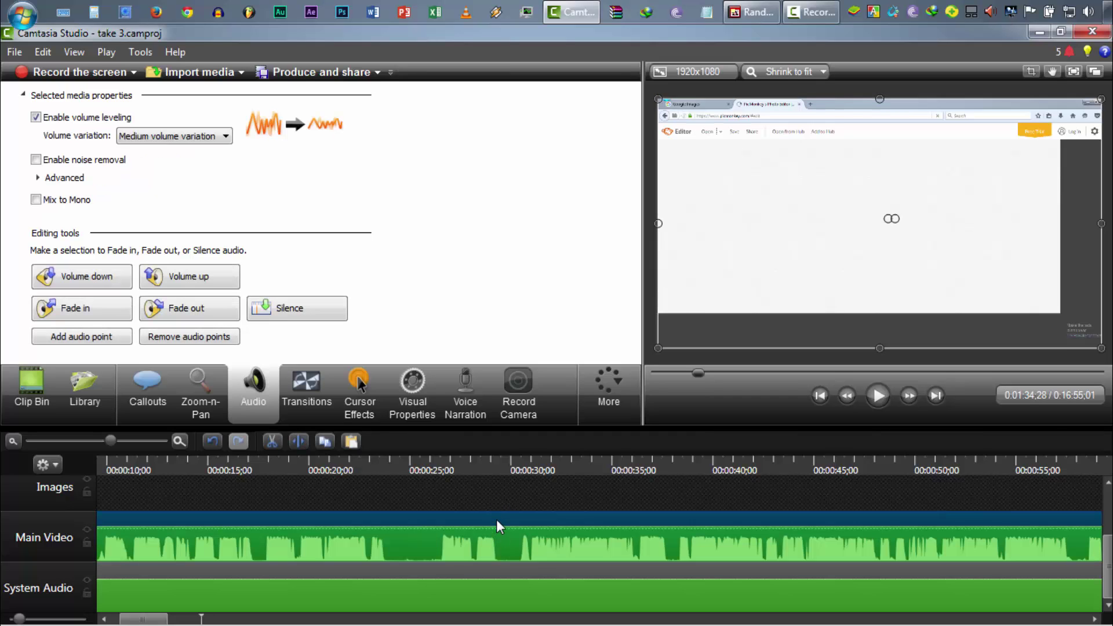
{"action": "left_click", "coordinate": [117, 161]}
{"action": "left_click", "coordinate": [352, 499]}
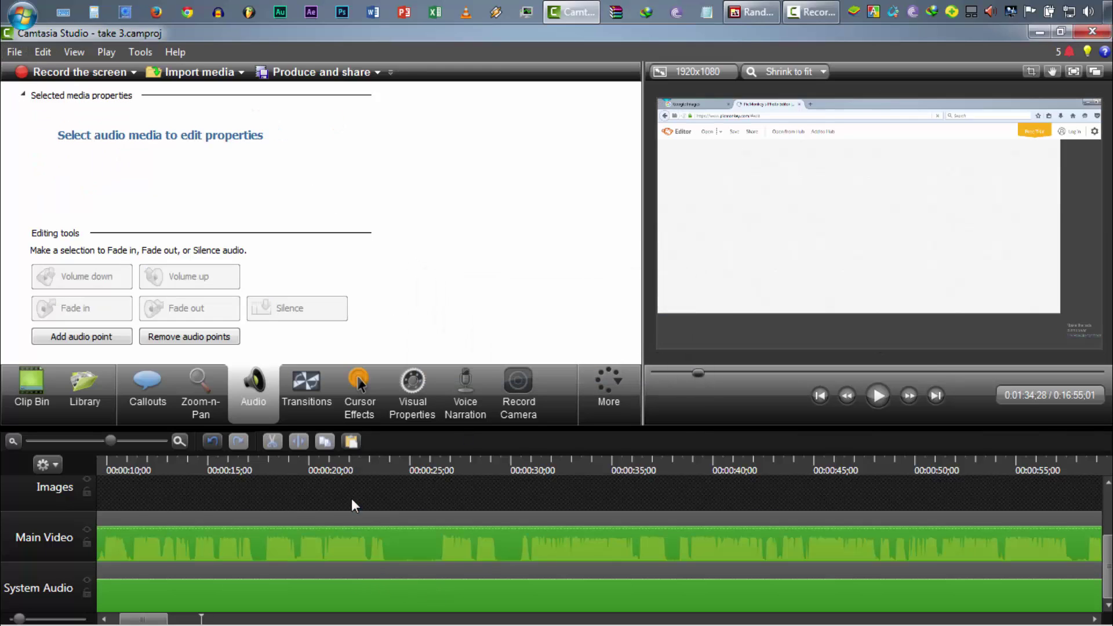
{"action": "left_click", "coordinate": [362, 521]}
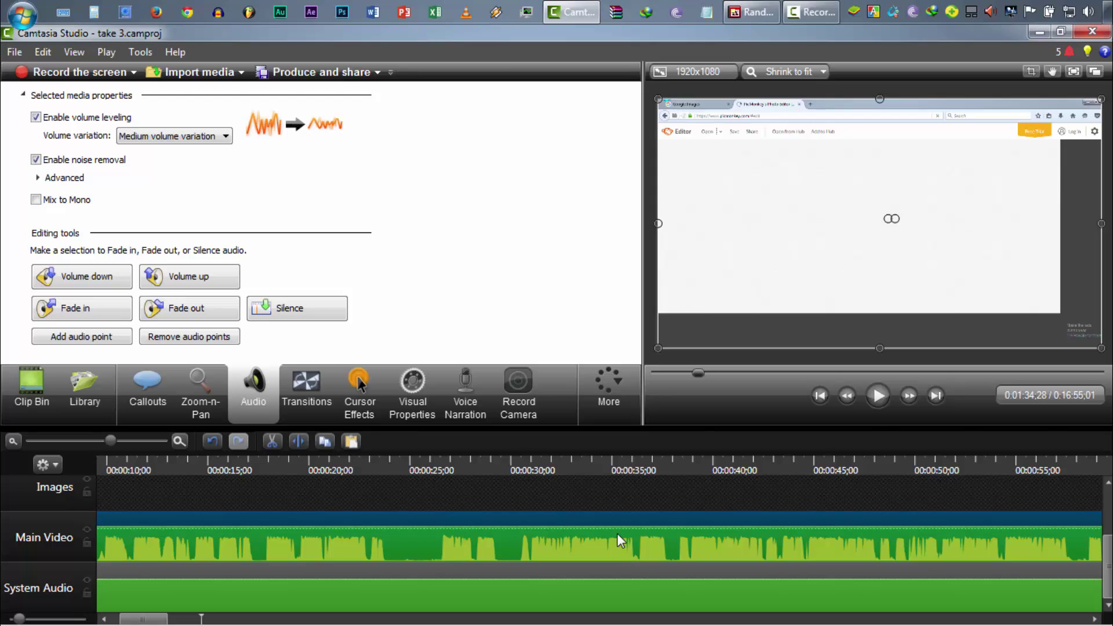
- Add an audio fade-in at the start of the Main Video clip
{"action": "left_click_drag", "start_coordinate": [145, 620], "coordinate": [66, 624]}
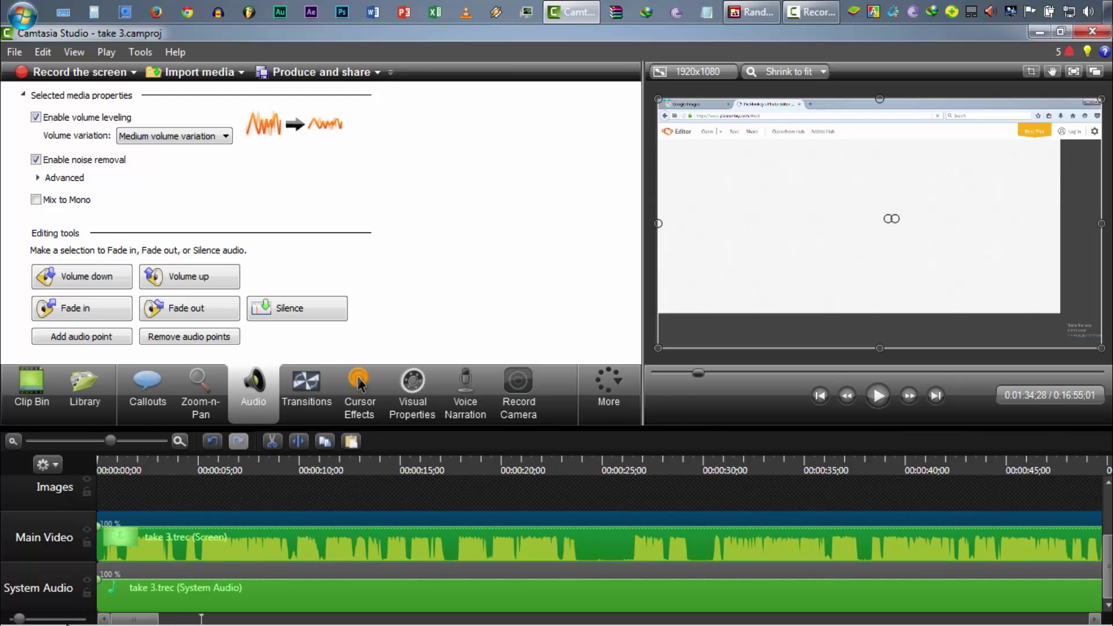
{"action": "left_click", "coordinate": [81, 313]}
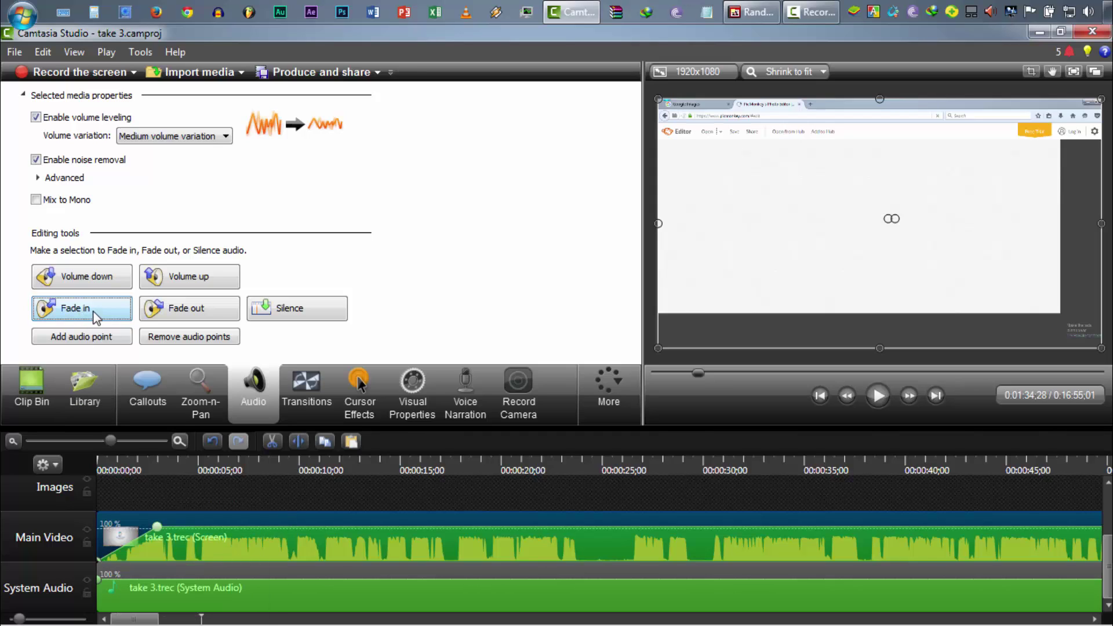
- Trim the end of the Main Video clip to about 0:16:49, just after the last speech, and fade out its audio
{"action": "left_click_drag", "start_coordinate": [134, 620], "coordinate": [1067, 618]}
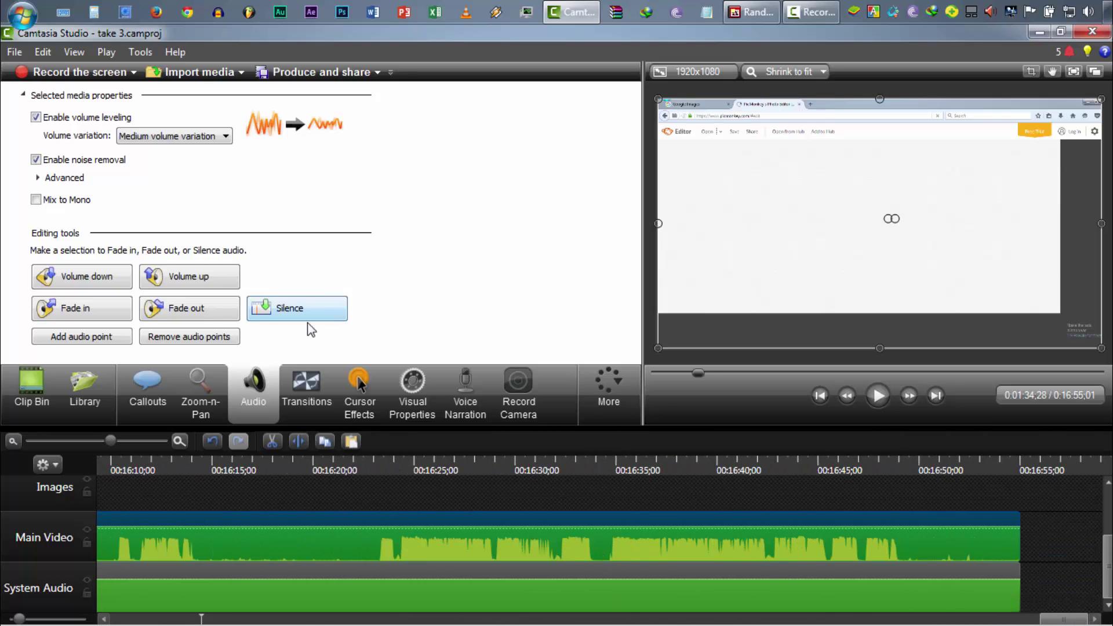
{"action": "left_click", "coordinate": [199, 312]}
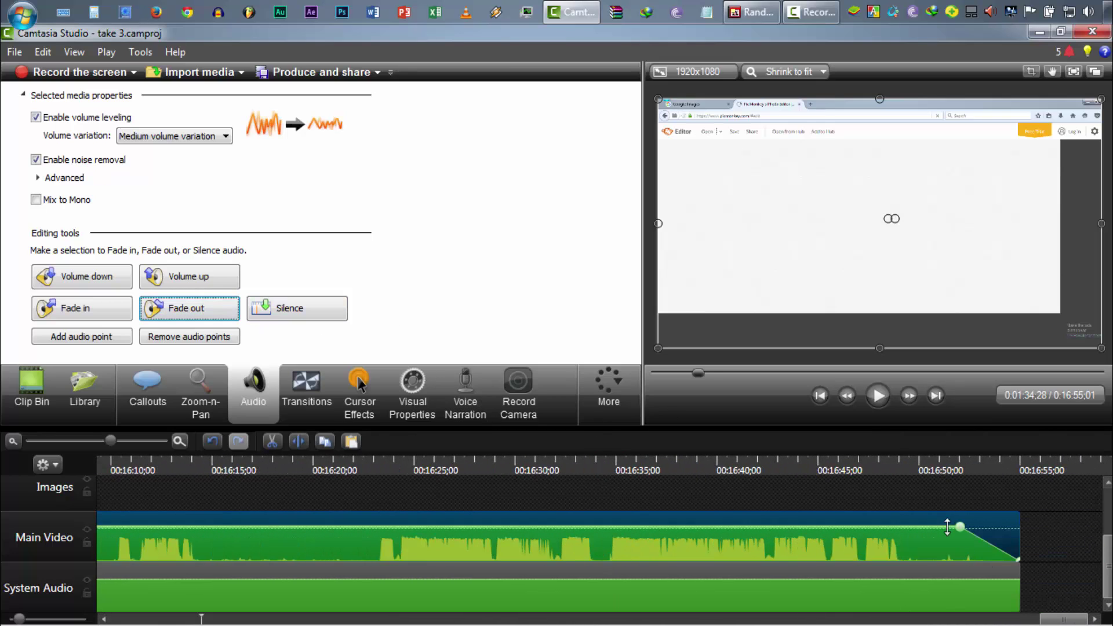
{"action": "left_click_drag", "start_coordinate": [1019, 530], "coordinate": [902, 530]}
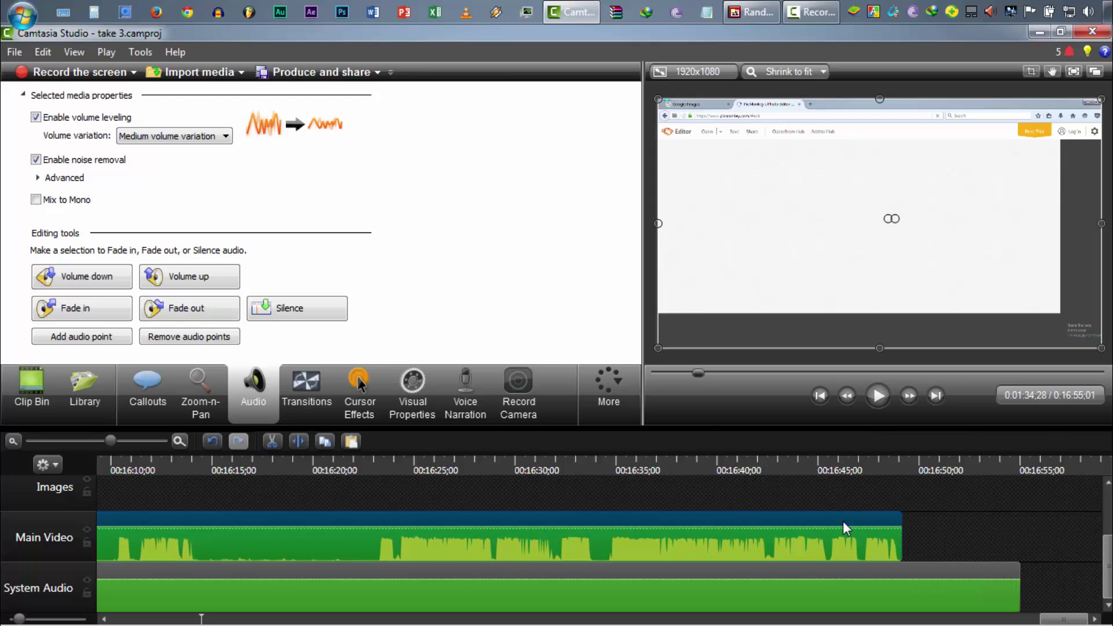
{"action": "left_click", "coordinate": [199, 311]}
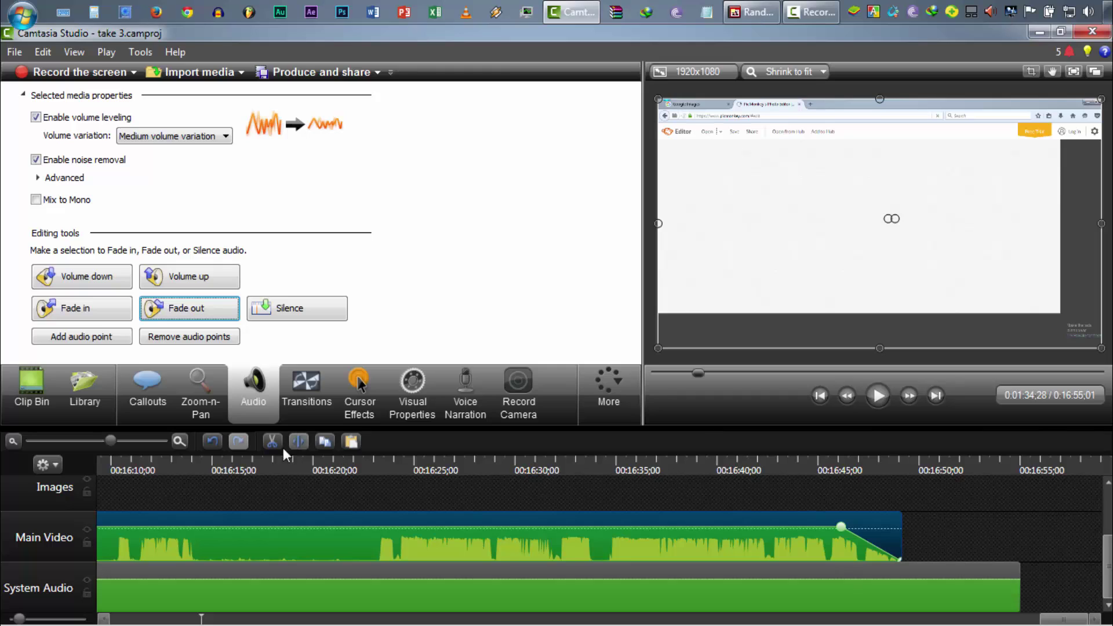
- Add a filled arrow callout at about 0:02:14 on the timeline
{"action": "left_click", "coordinate": [224, 411]}
{"action": "left_click", "coordinate": [147, 398]}
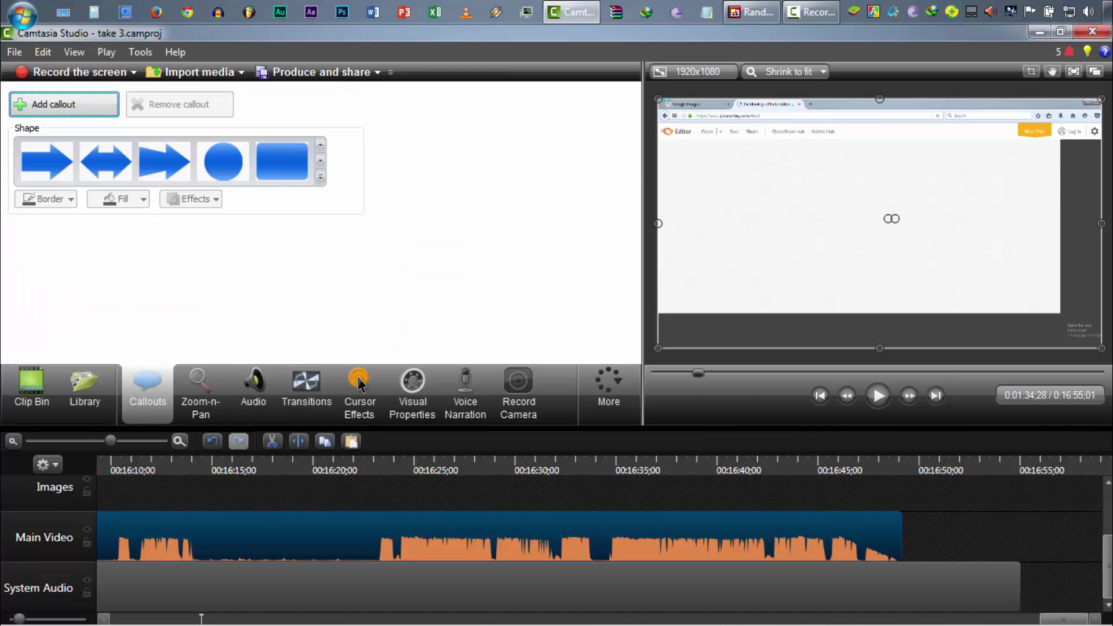
{"action": "left_click_drag", "start_coordinate": [1052, 621], "coordinate": [234, 619]}
{"action": "left_click", "coordinate": [256, 461]}
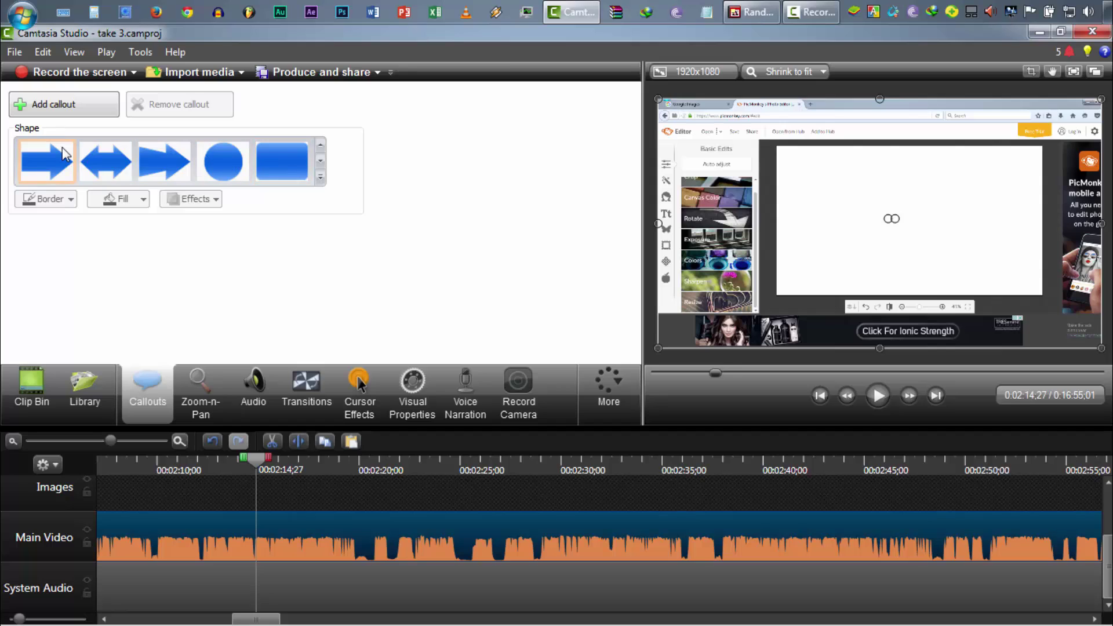
{"action": "left_click", "coordinate": [40, 166]}
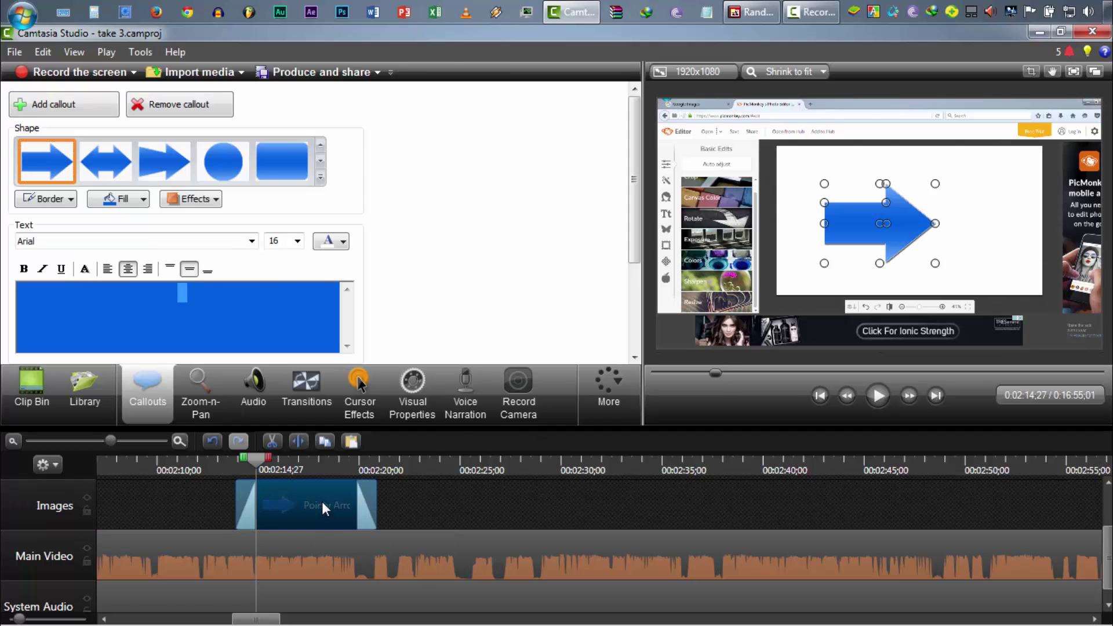
- Move the blue arrow callout to the right part of the white canvas and reduce its height to make it slimmer
{"action": "scroll", "coordinate": [312, 535], "scroll_direction": "down", "scroll_amount": 1}
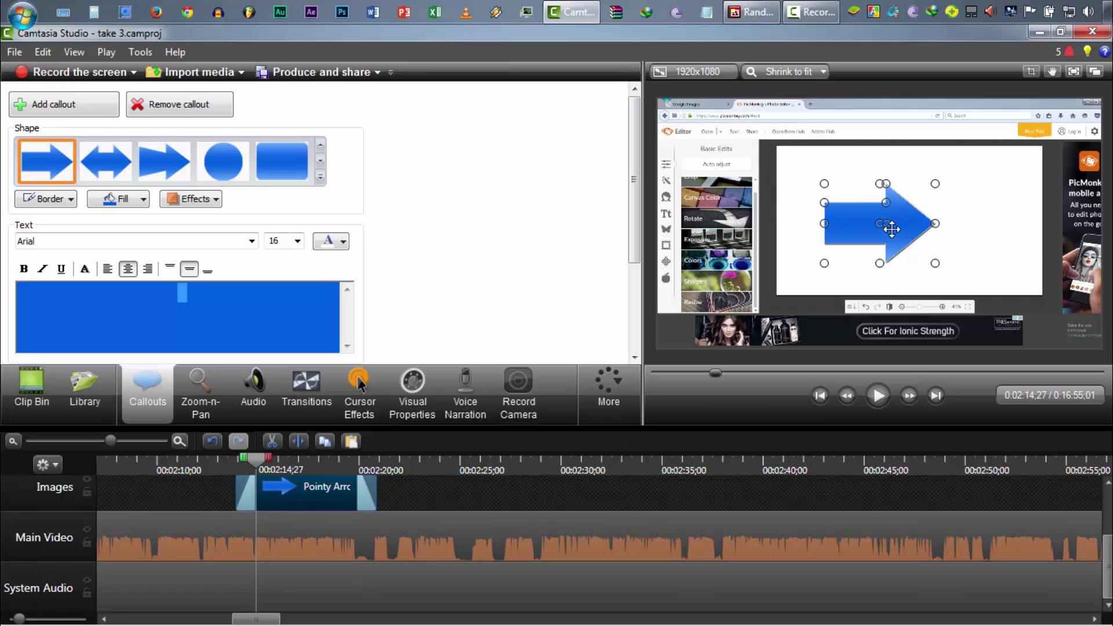
{"action": "left_click_drag", "start_coordinate": [872, 188], "coordinate": [830, 198]}
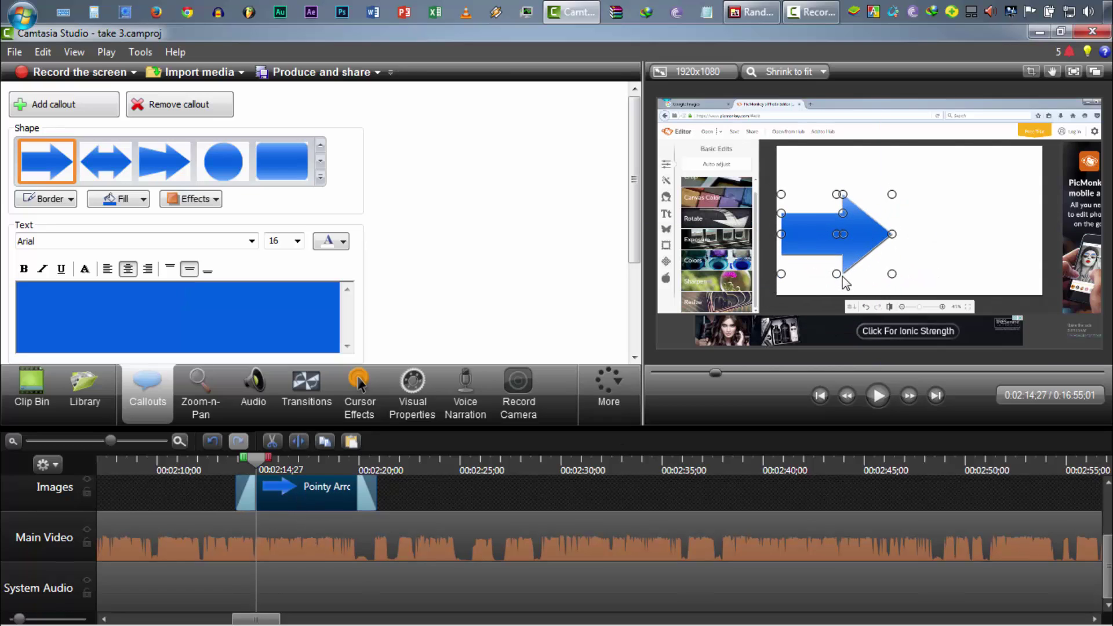
{"action": "left_click_drag", "start_coordinate": [836, 277], "coordinate": [893, 229]}
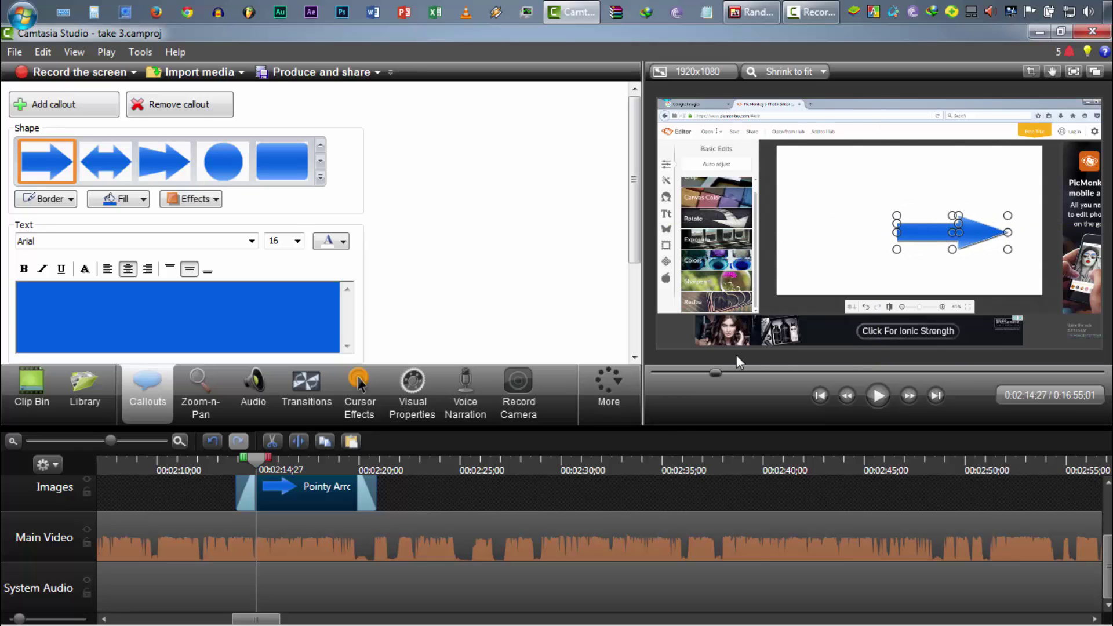
- Add a second callout at about 0:02:26 and change its shape to the filled rounded rectangle
{"action": "left_click", "coordinate": [481, 464]}
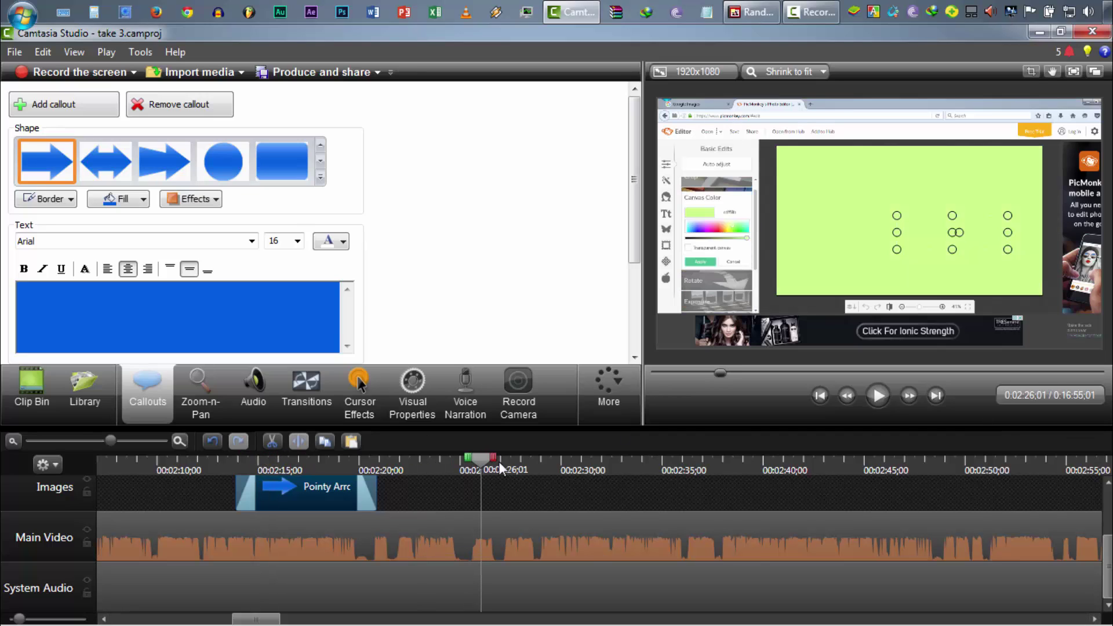
{"action": "left_click", "coordinate": [526, 486]}
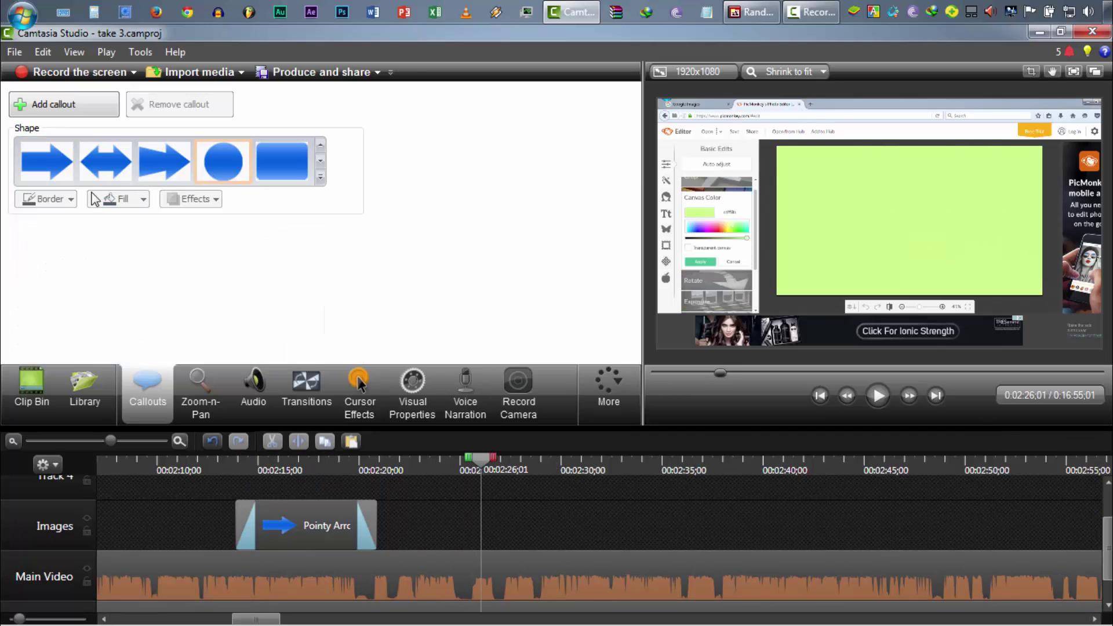
{"action": "left_click", "coordinate": [42, 113]}
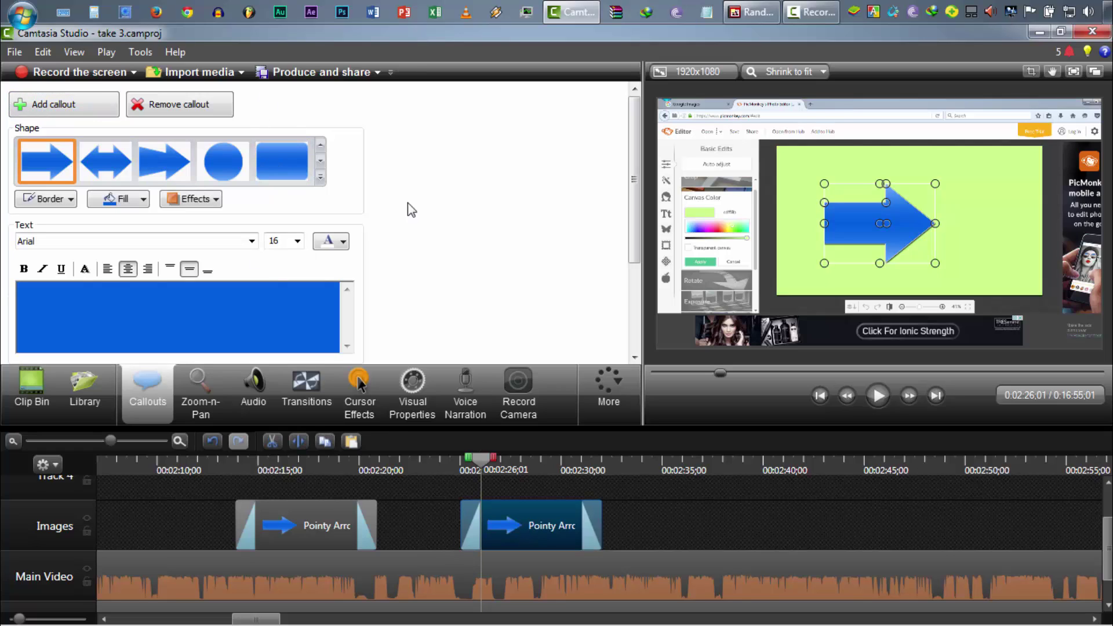
{"action": "left_click", "coordinate": [274, 171]}
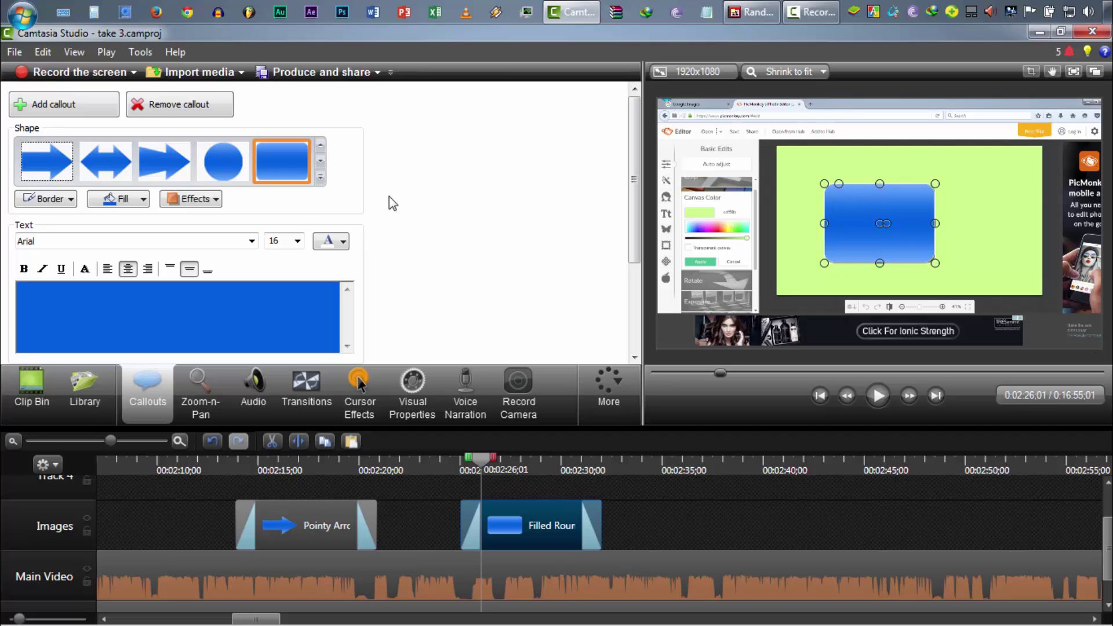
- Add a Sketch Motion oval callout at about 0:02:39 on the timeline
{"action": "left_click", "coordinate": [745, 464]}
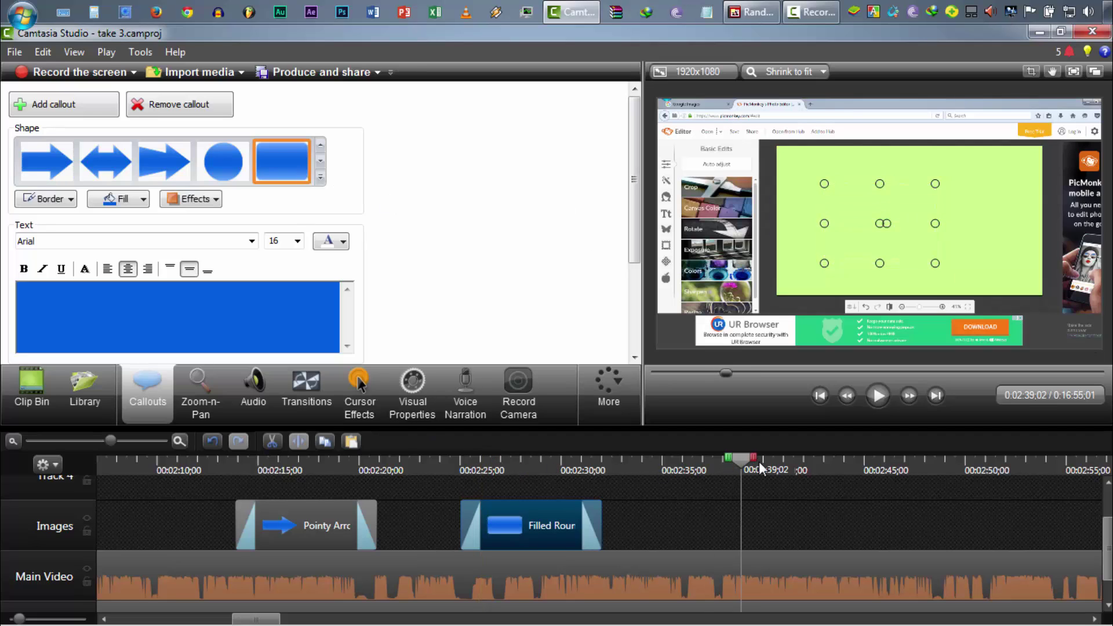
{"action": "left_click", "coordinate": [785, 514]}
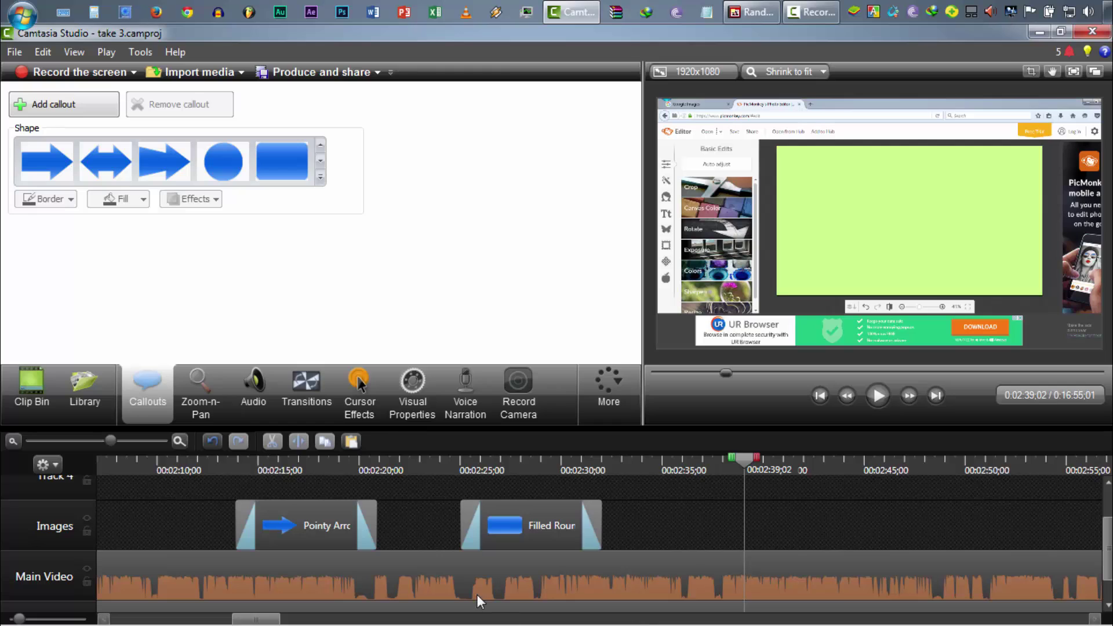
{"action": "left_click", "coordinate": [320, 178]}
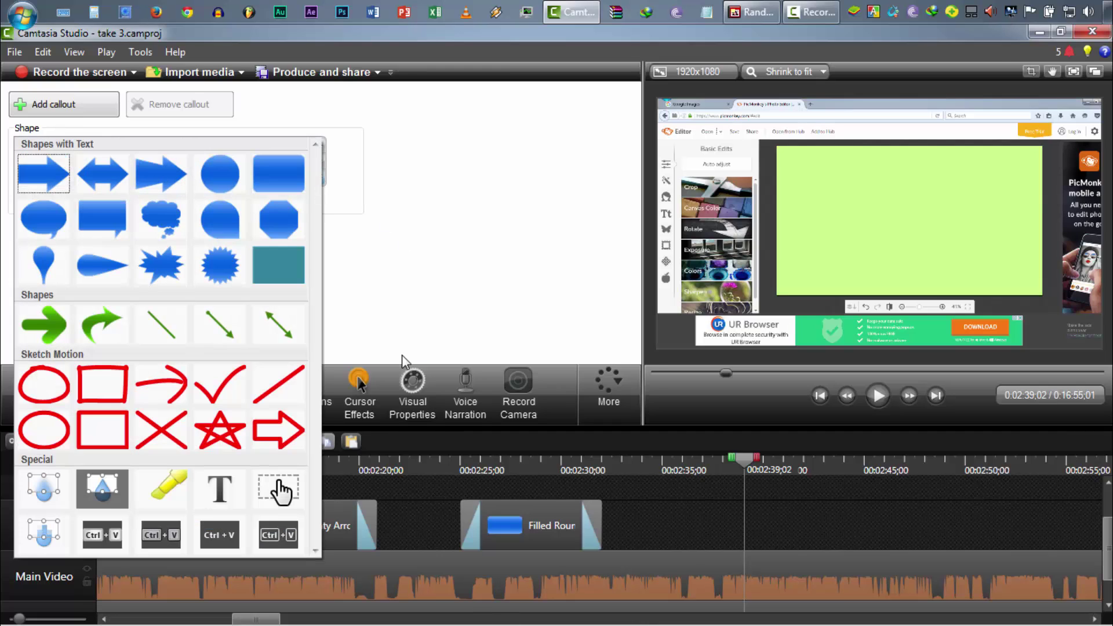
{"action": "left_click", "coordinate": [47, 391]}
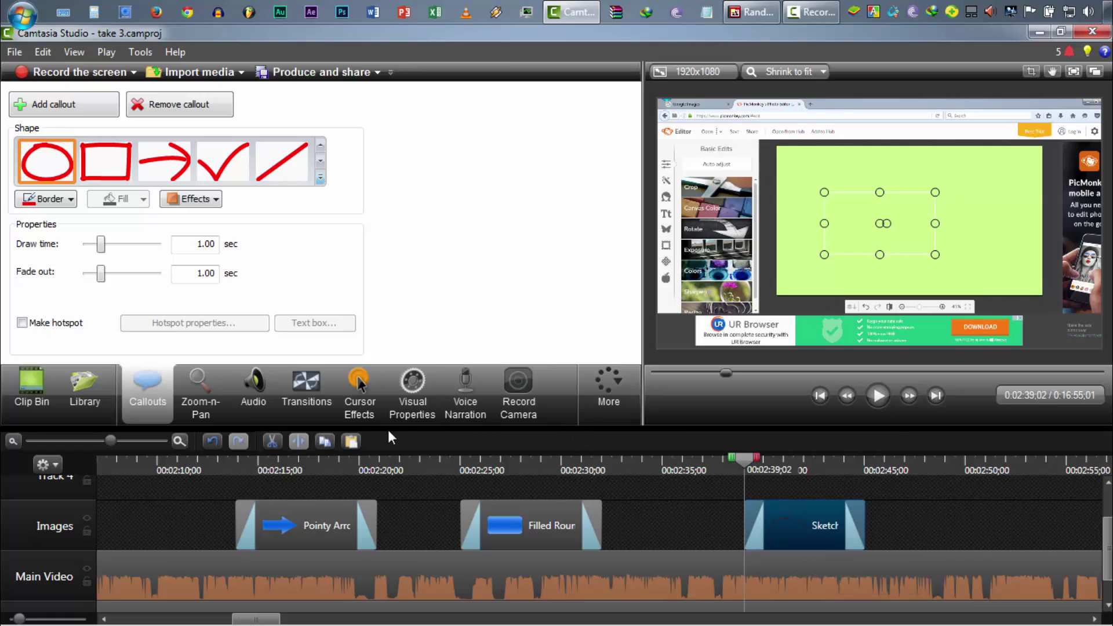
- Hide the Main Video track and play back the Sketch Motion oval to preview its drawing animation
{"action": "mouse_move", "coordinate": [740, 456]}
{"action": "left_mouse_down"}
{"action": "mouse_move", "coordinate": [819, 470]}
{"action": "mouse_move", "coordinate": [740, 471]}
{"action": "left_mouse_up"}
{"action": "left_click", "coordinate": [88, 570]}
{"action": "key", "text": "space"}
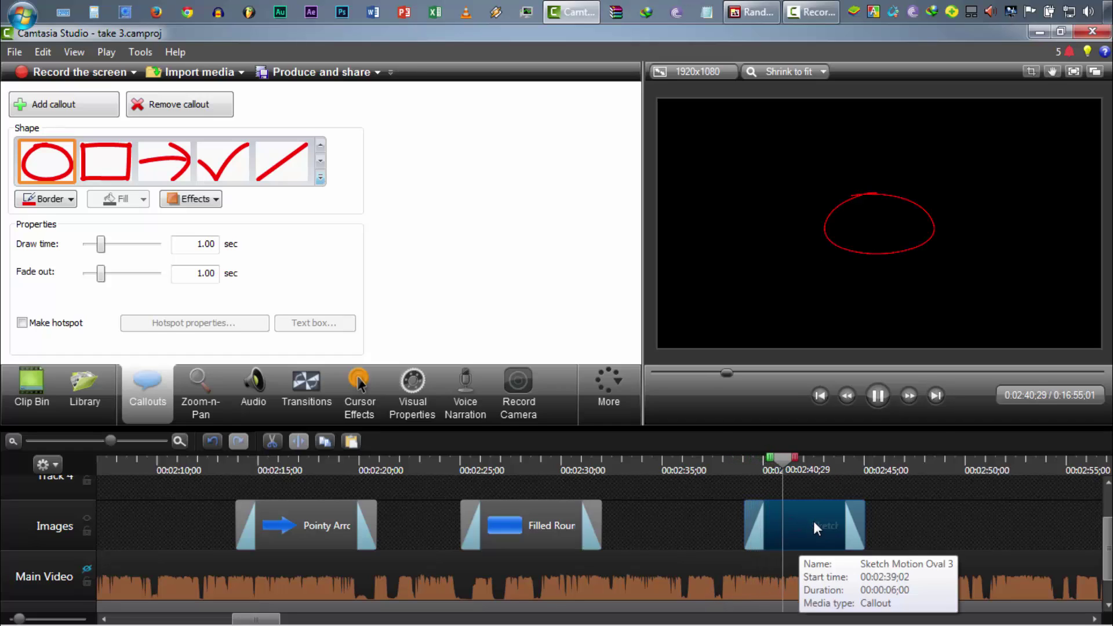
{"action": "key", "text": "space"}
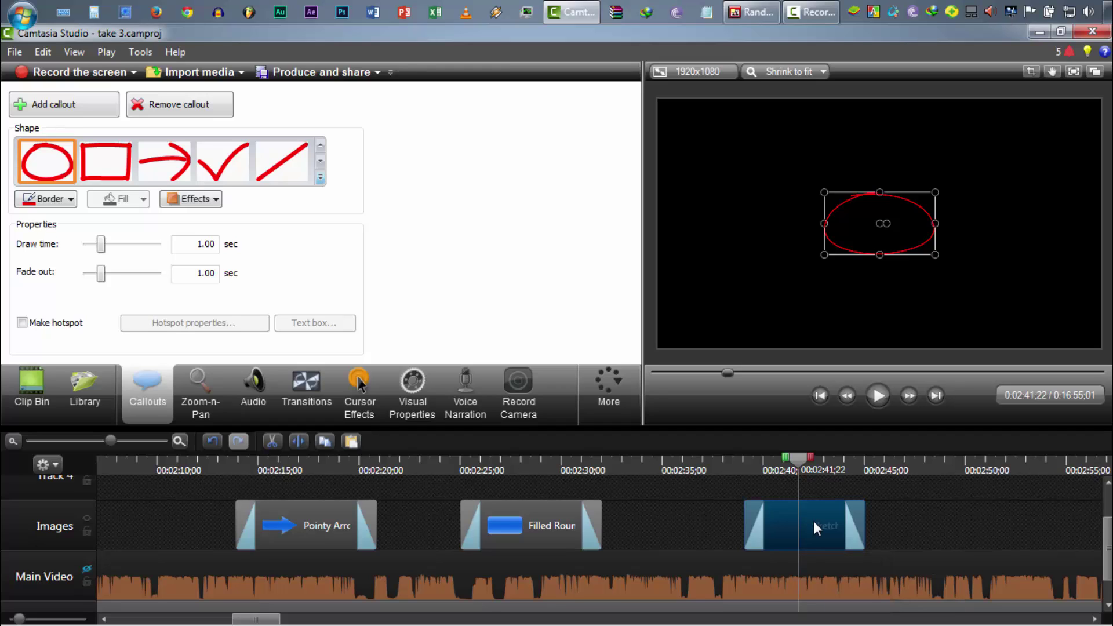
- Shift the oval callout slightly later on the timeline, then move it to the left of the canvas and make it taller
{"action": "left_click_drag", "start_coordinate": [803, 521], "coordinate": [829, 537]}
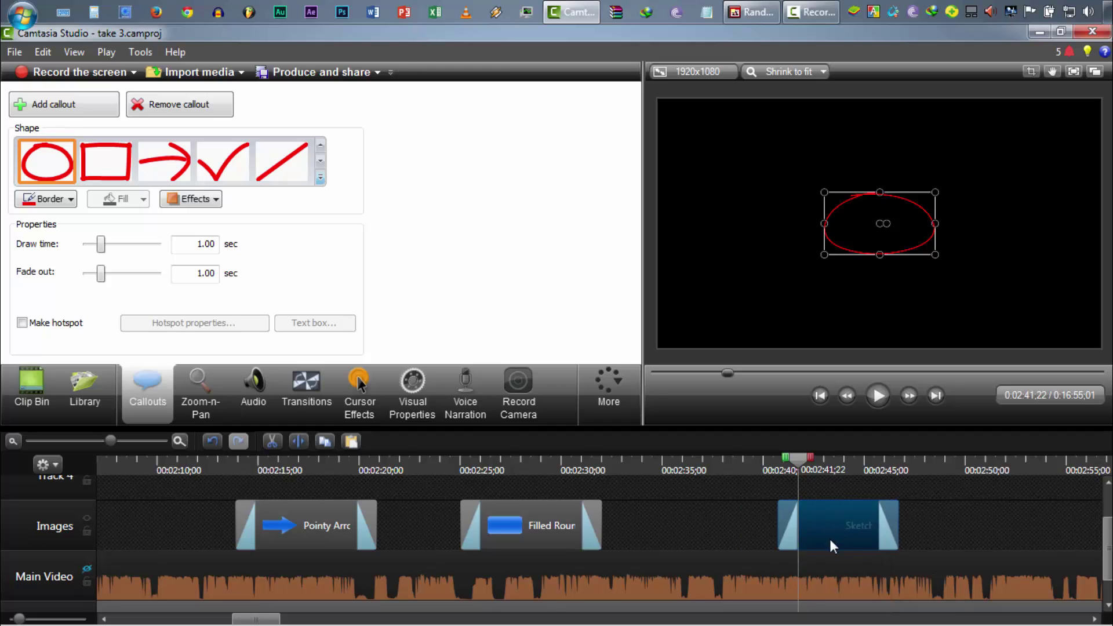
{"action": "left_click_drag", "start_coordinate": [851, 189], "coordinate": [851, 186]}
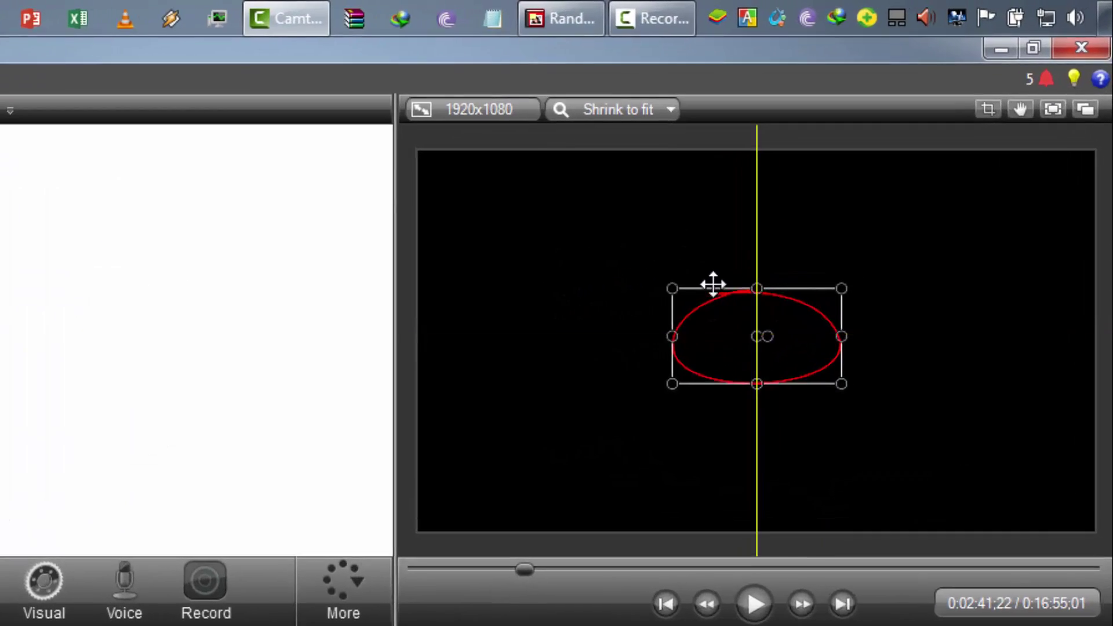
{"action": "left_click_drag", "start_coordinate": [713, 284], "coordinate": [613, 243]}
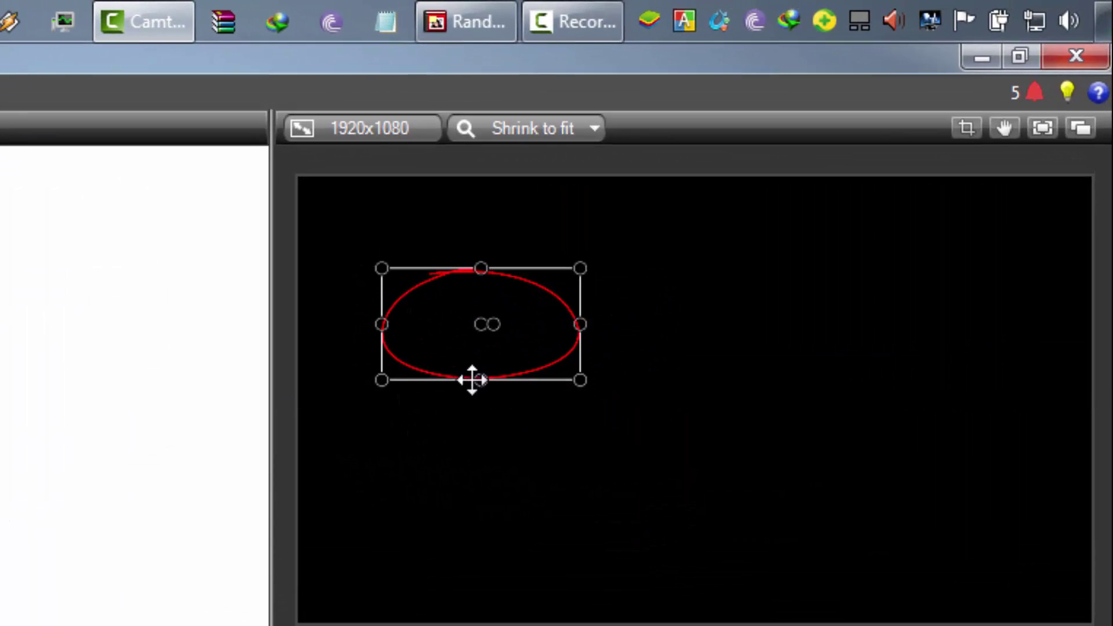
{"action": "left_click_drag", "start_coordinate": [481, 379], "coordinate": [495, 507]}
{"action": "left_click_drag", "start_coordinate": [718, 390], "coordinate": [583, 467]}
{"action": "left_click", "coordinate": [676, 476]}
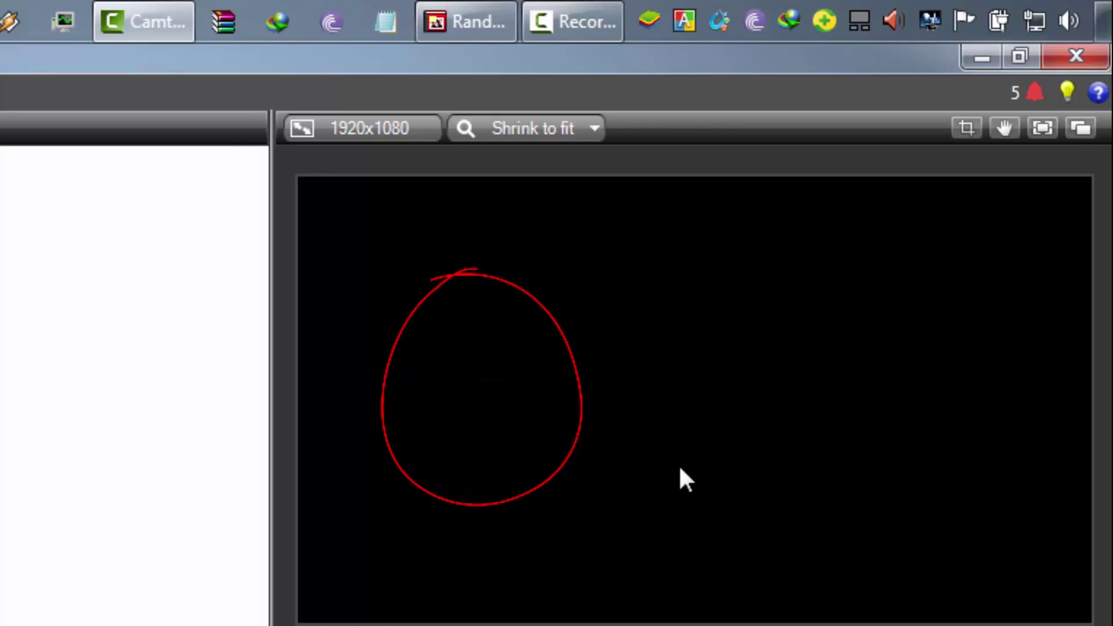
{"action": "left_click", "coordinate": [495, 437]}
{"action": "left_click_drag", "start_coordinate": [486, 267], "coordinate": [516, 306]}
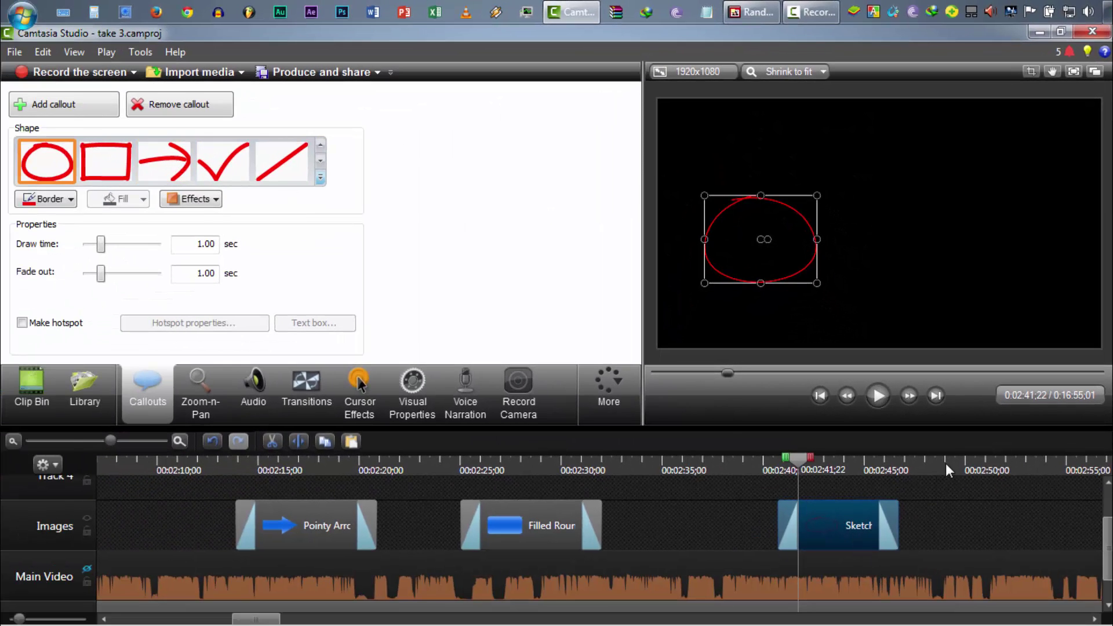
- Show the Main Video track again and add a Sketch Motion arrow callout at about 0:02:49
{"action": "left_click", "coordinate": [946, 469]}
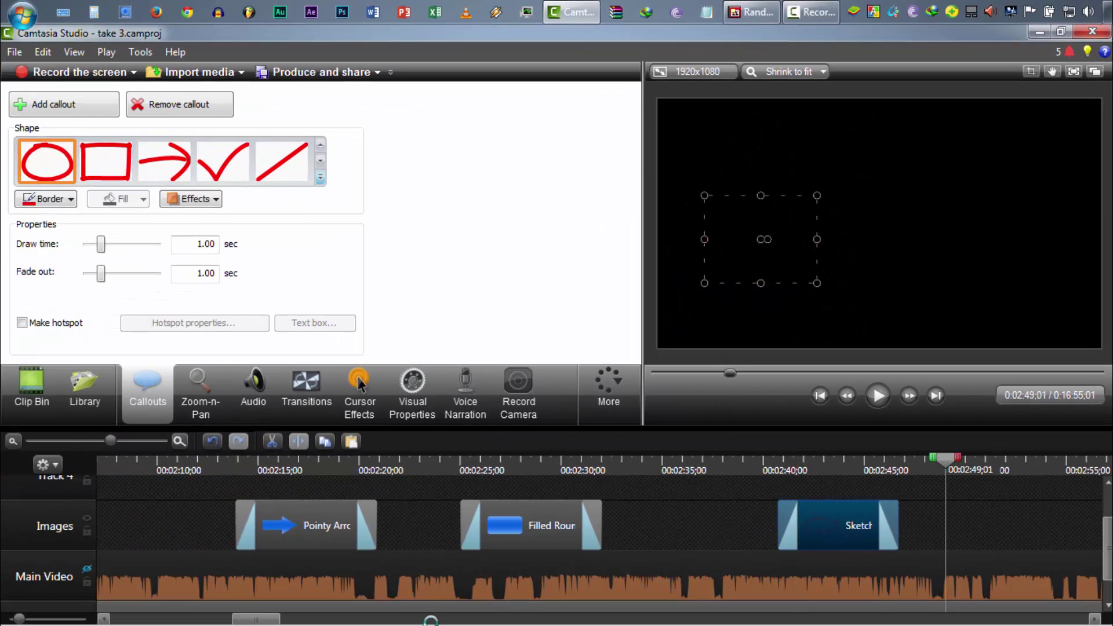
{"action": "left_click_drag", "start_coordinate": [288, 621], "coordinate": [319, 621]}
{"action": "left_click", "coordinate": [337, 513]}
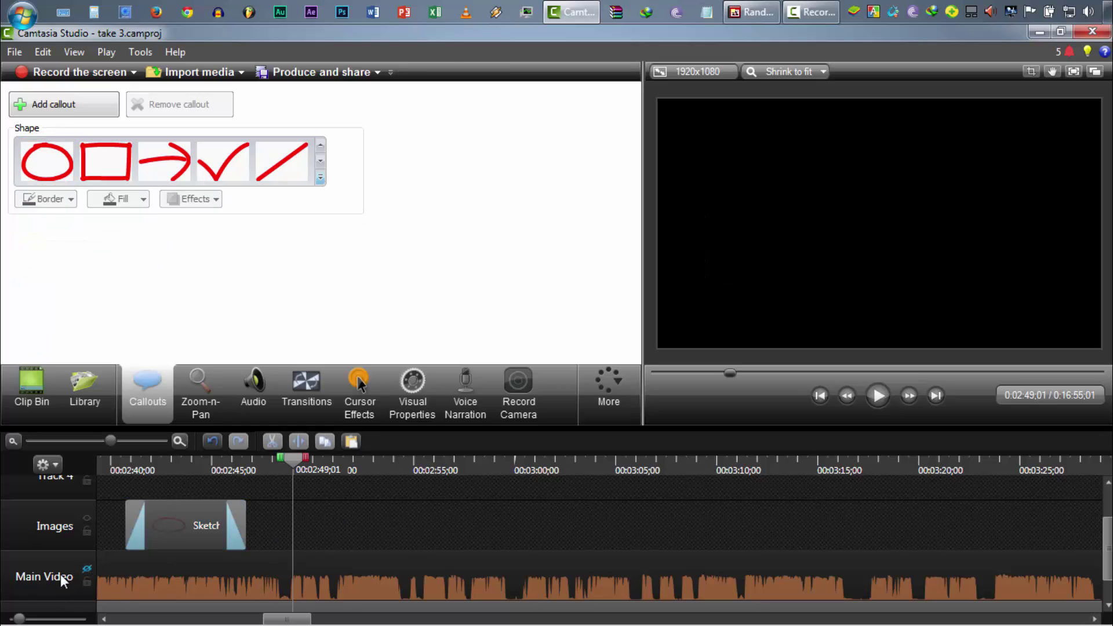
{"action": "left_click", "coordinate": [86, 569]}
{"action": "left_click", "coordinate": [332, 570]}
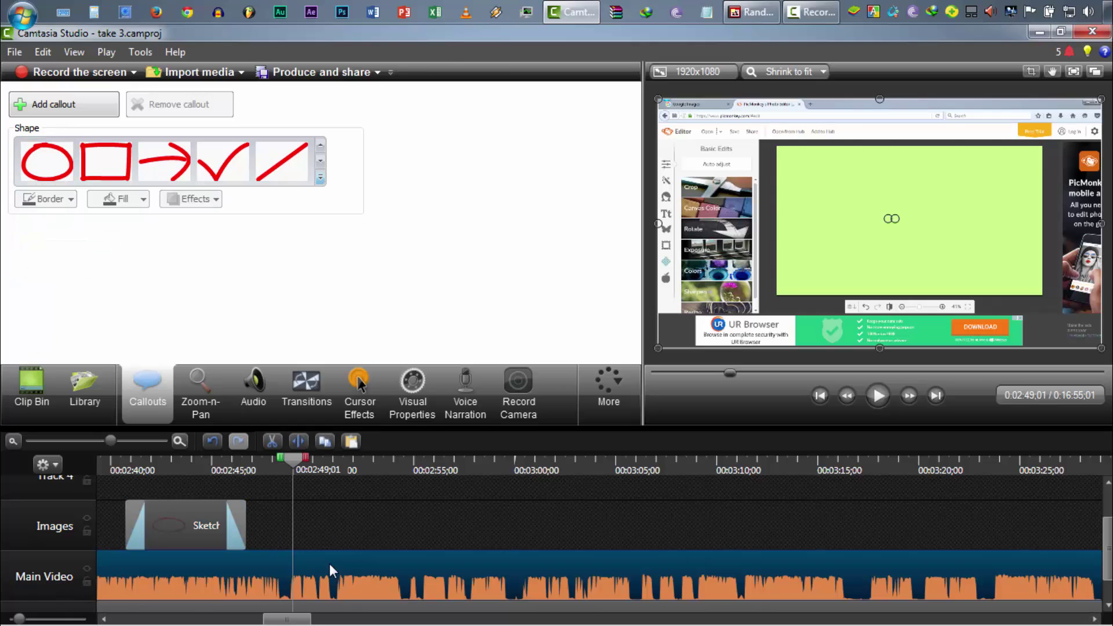
{"action": "left_click", "coordinate": [163, 165]}
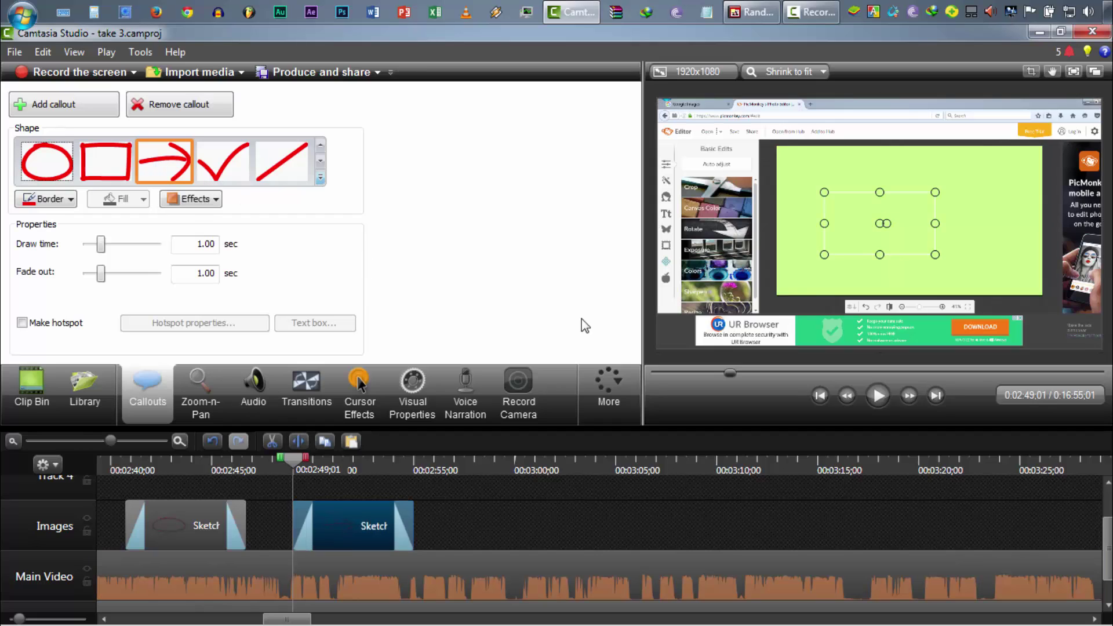
- Hide the Main Video track and play back the Sketch Motion arrow to preview its drawing animation
{"action": "left_click", "coordinate": [87, 569]}
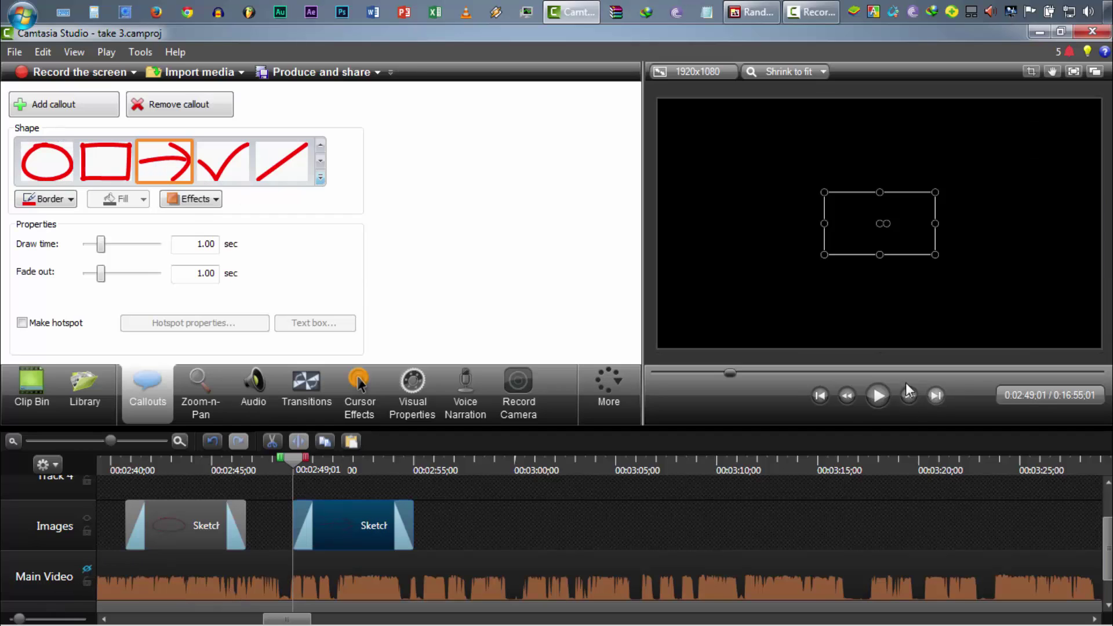
{"action": "left_click", "coordinate": [876, 396]}
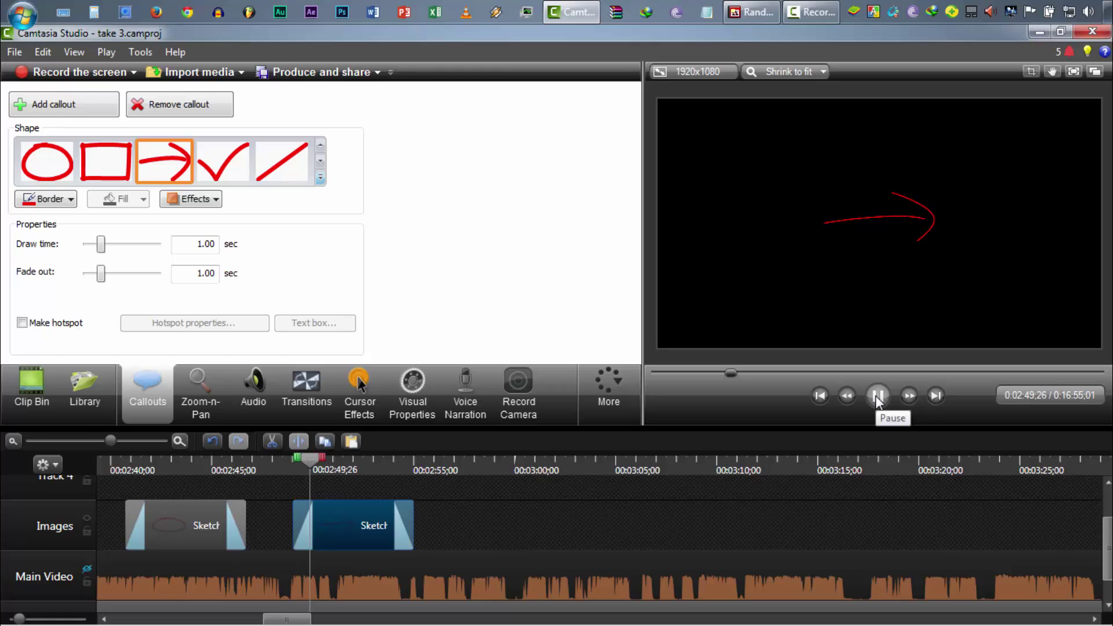
{"action": "left_click", "coordinate": [878, 398]}
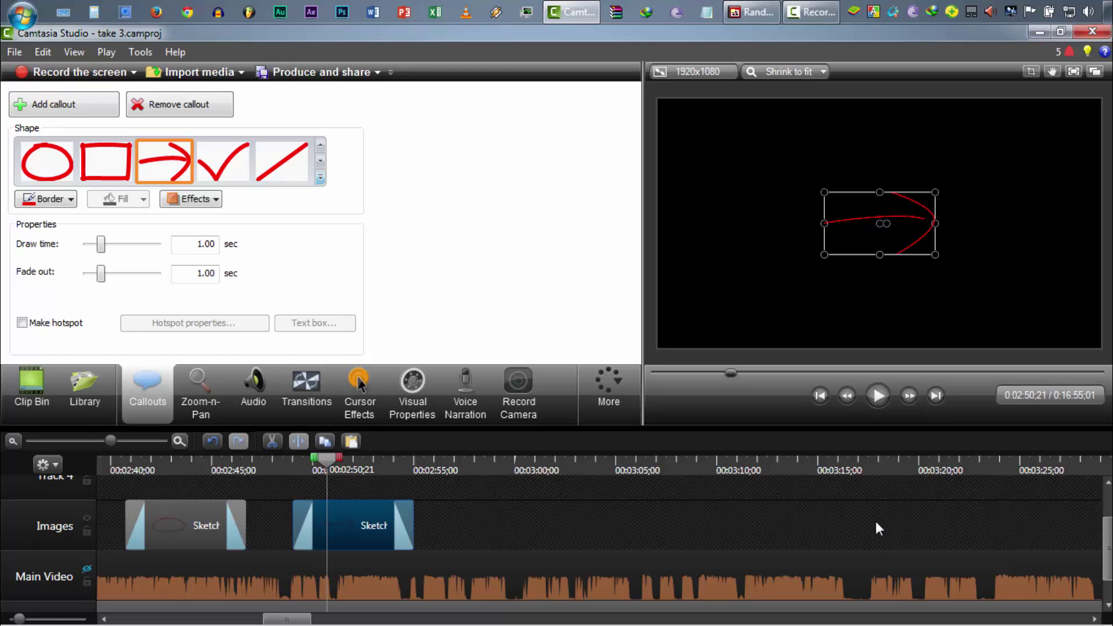
- Make the Main Video track visible and add a Sketch Motion checkmark callout at about 0:03:00
{"action": "left_click", "coordinate": [522, 459]}
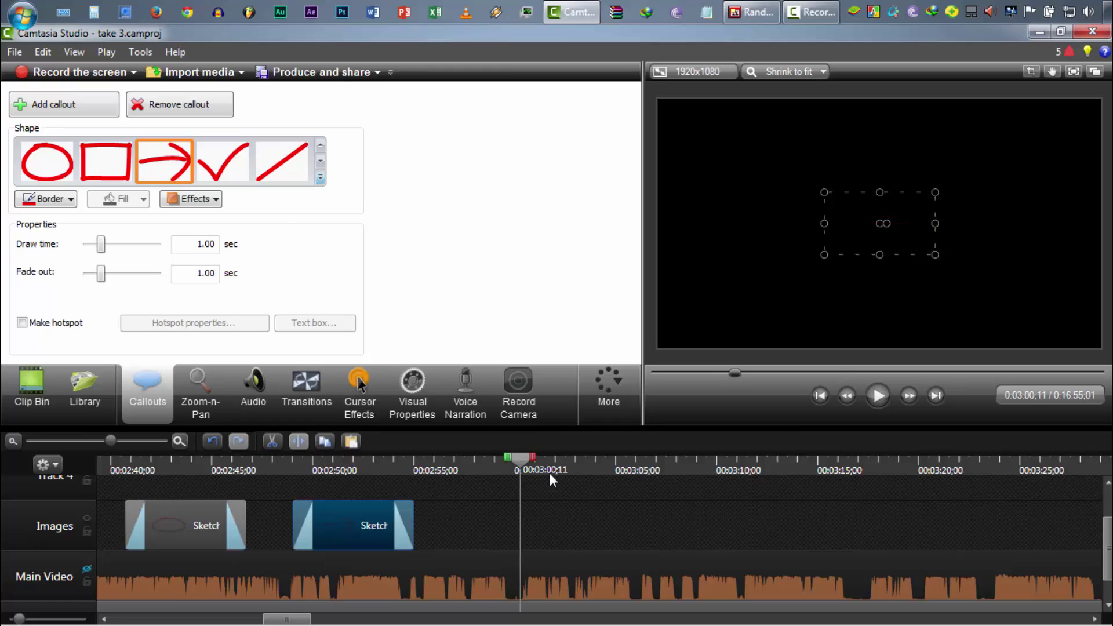
{"action": "left_click", "coordinate": [87, 569]}
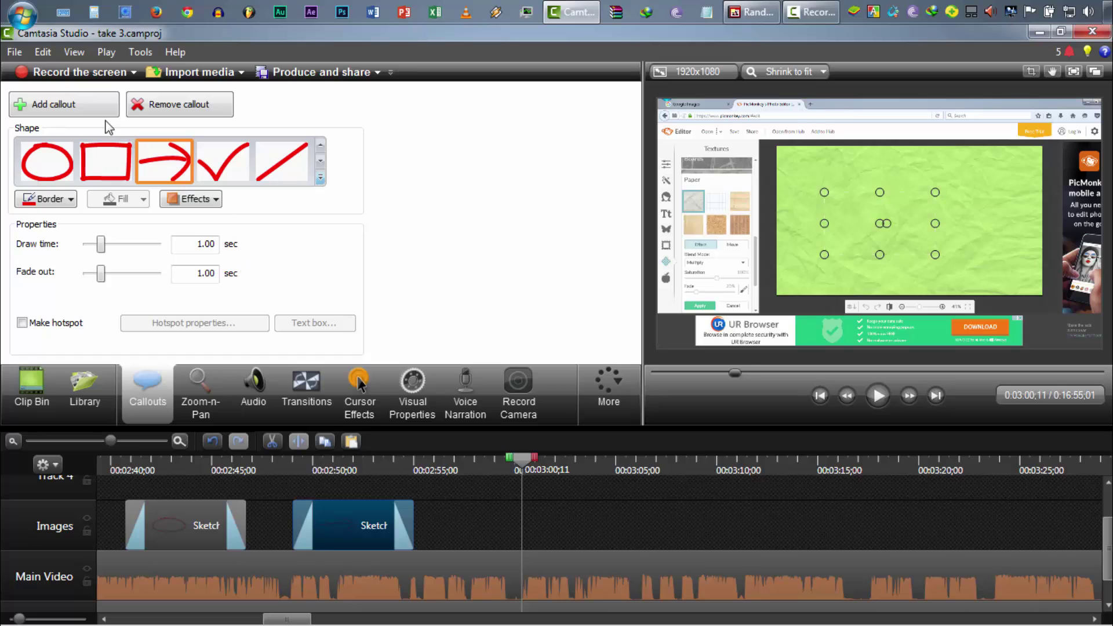
{"action": "left_click", "coordinate": [87, 107]}
{"action": "left_click", "coordinate": [219, 178]}
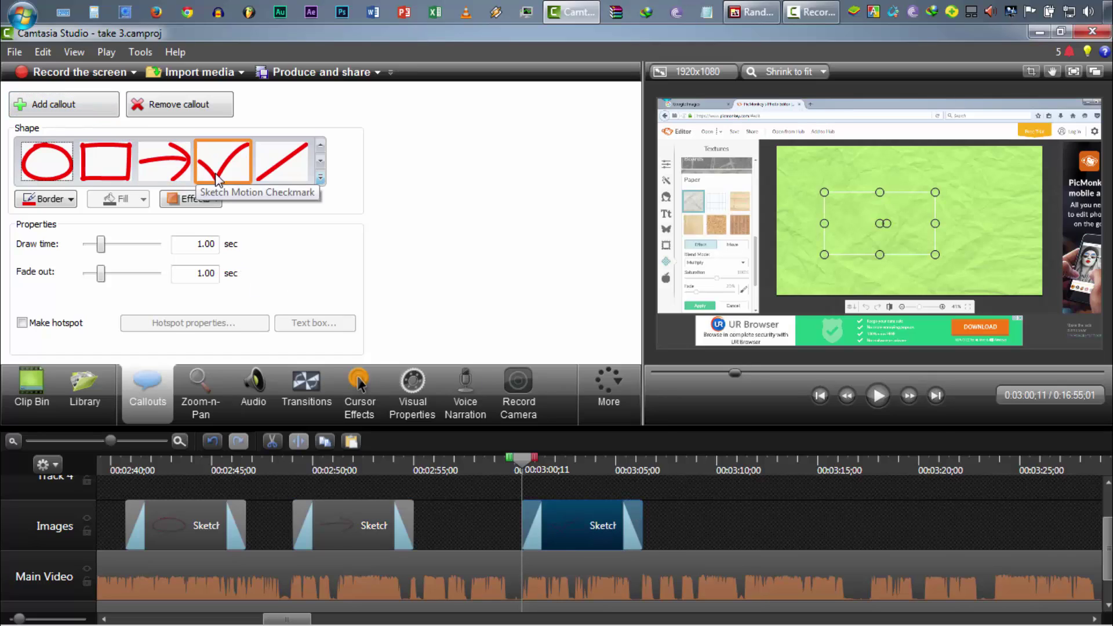
- Preview the Sketch Motion checkmark's animation and view it with the Main Video track briefly hidden
{"action": "left_click", "coordinate": [879, 396]}
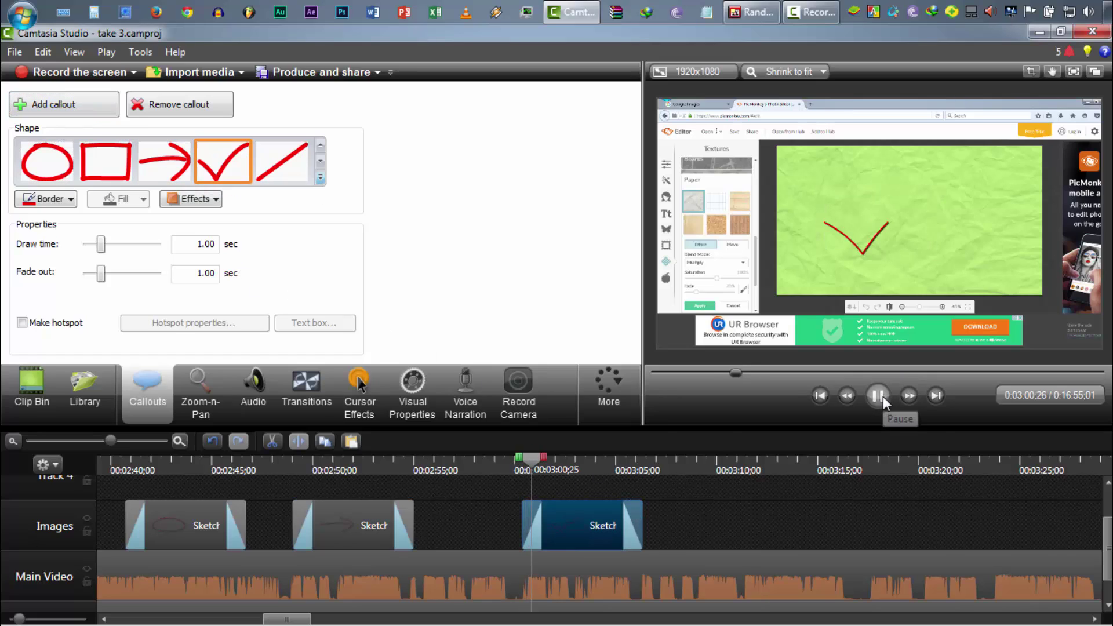
{"action": "left_click", "coordinate": [86, 568]}
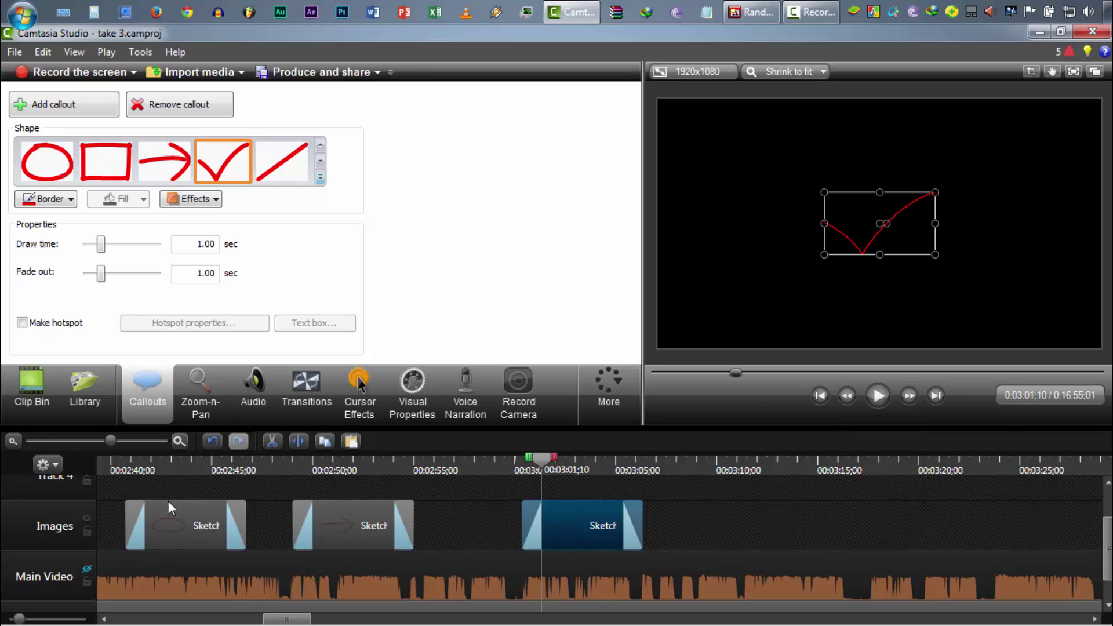
{"action": "left_click", "coordinate": [86, 568]}
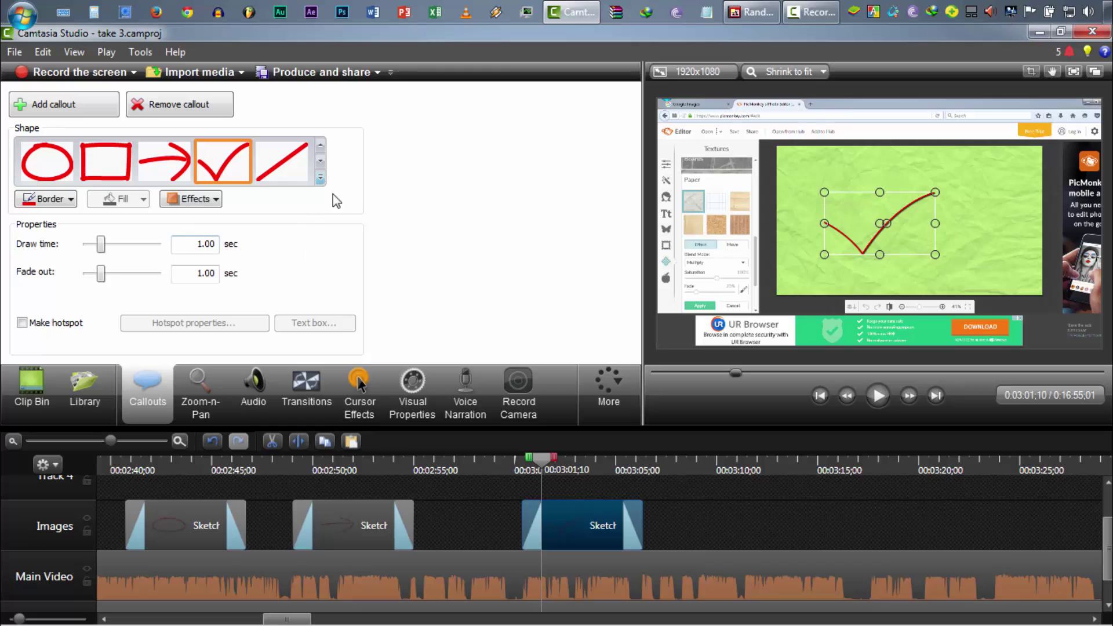
- Add a Blur callout over the Main Video at about 0:03:13
{"action": "left_click", "coordinate": [319, 178]}
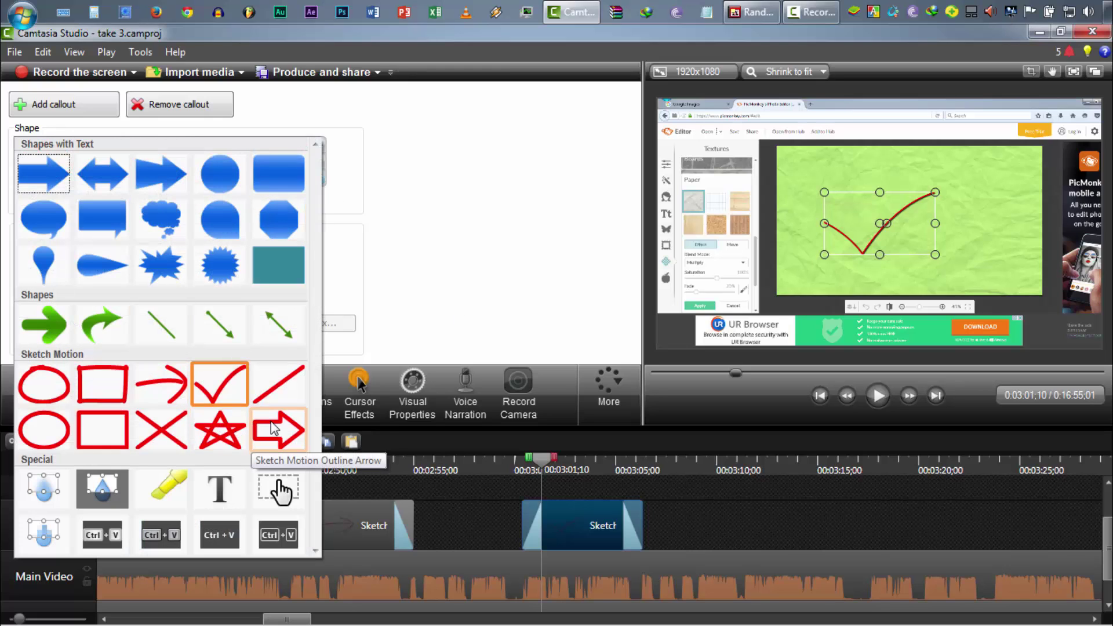
{"action": "left_click", "coordinate": [755, 468]}
{"action": "left_click_drag", "start_coordinate": [755, 467], "coordinate": [778, 467]}
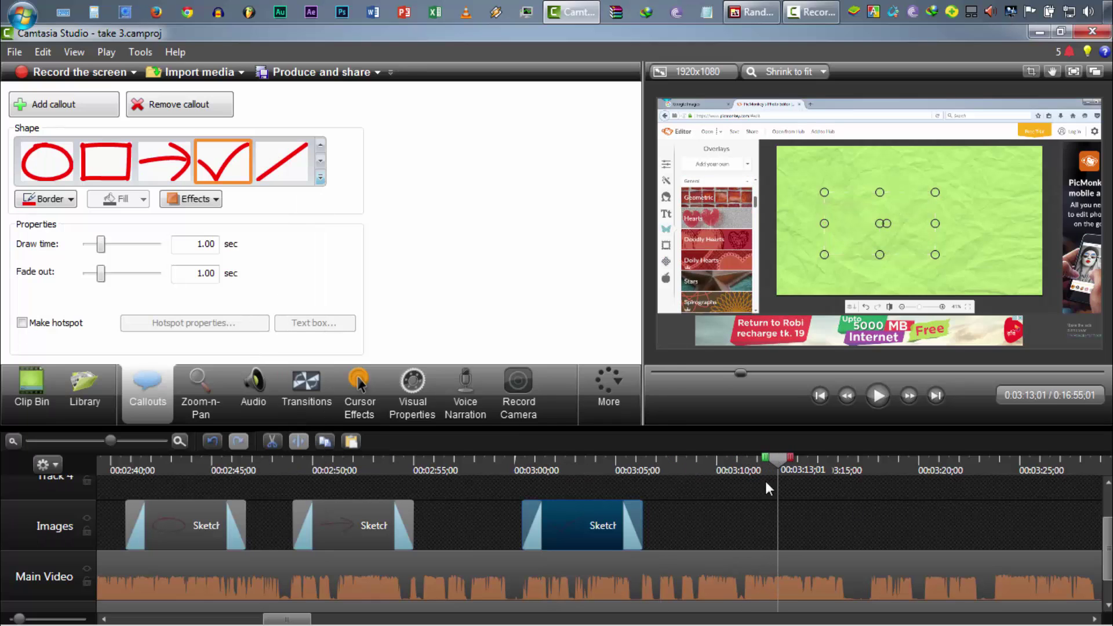
{"action": "left_click_drag", "start_coordinate": [278, 620], "coordinate": [297, 621]}
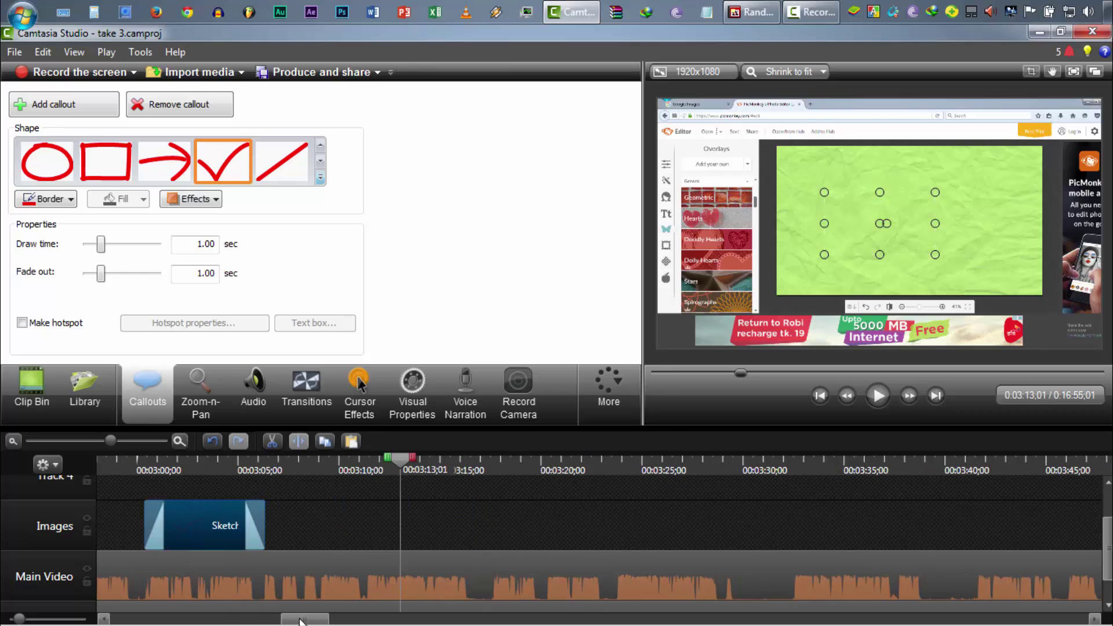
{"action": "left_click", "coordinate": [453, 499]}
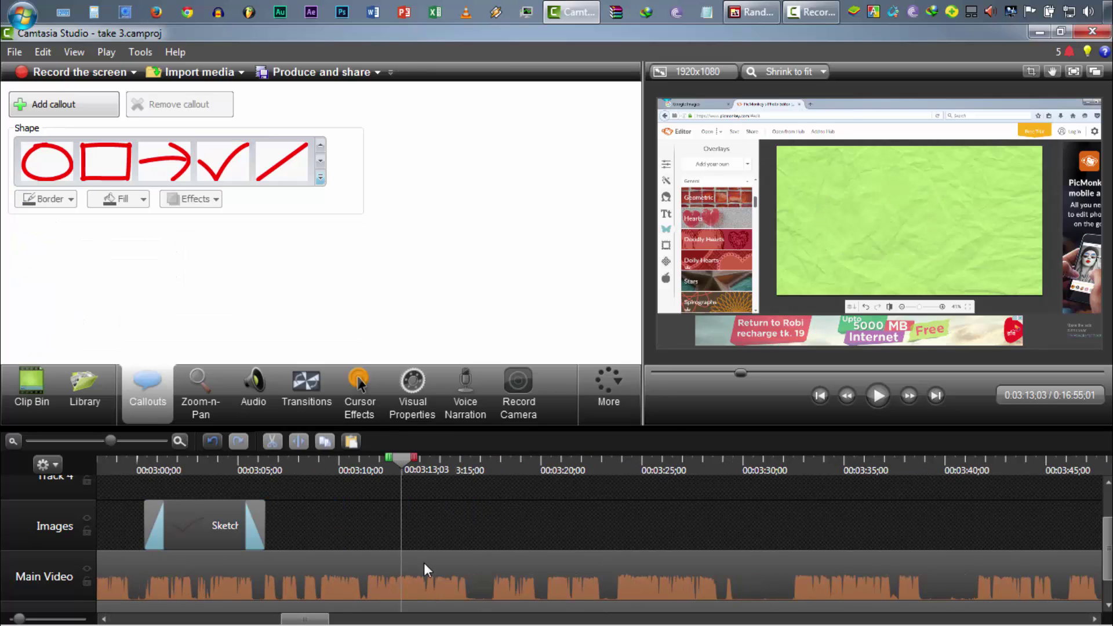
{"action": "left_click", "coordinate": [401, 561]}
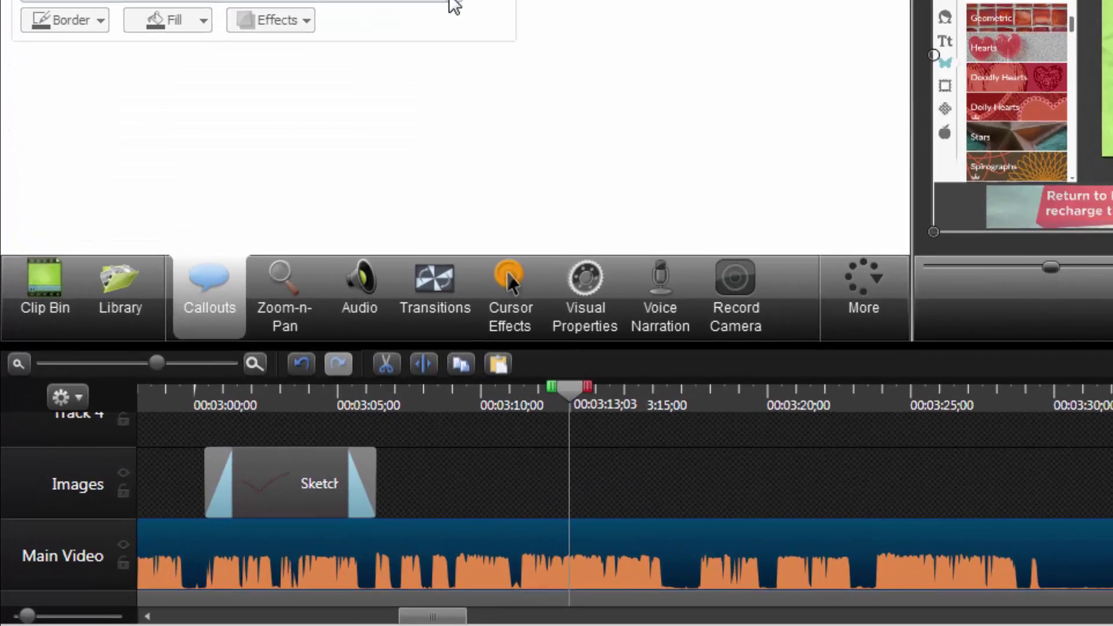
{"action": "left_click", "coordinate": [320, 178]}
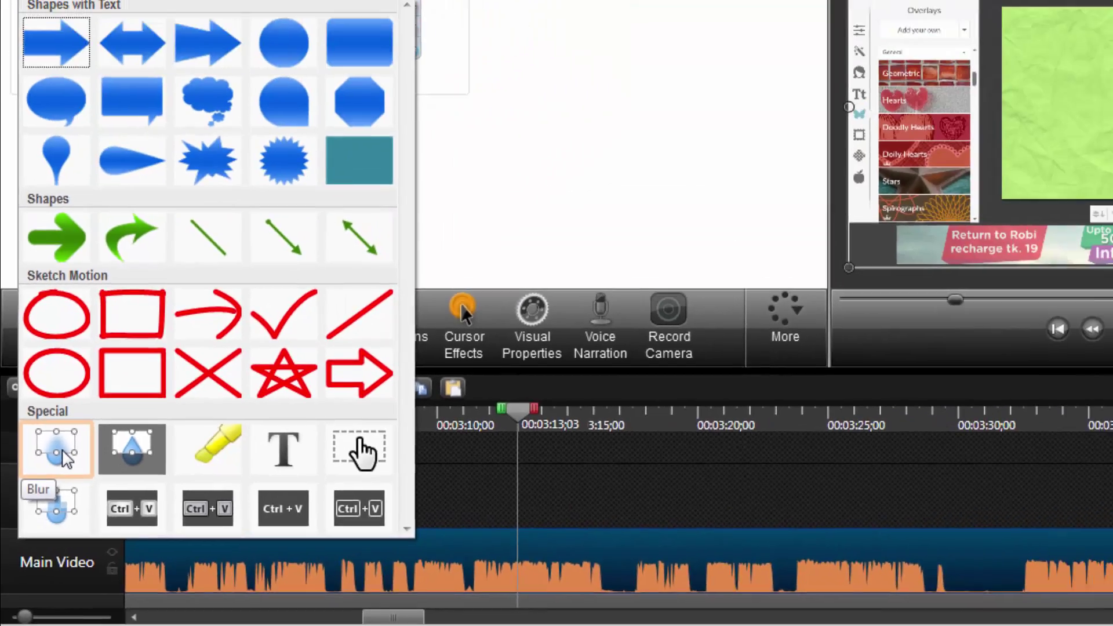
{"action": "left_click", "coordinate": [89, 354]}
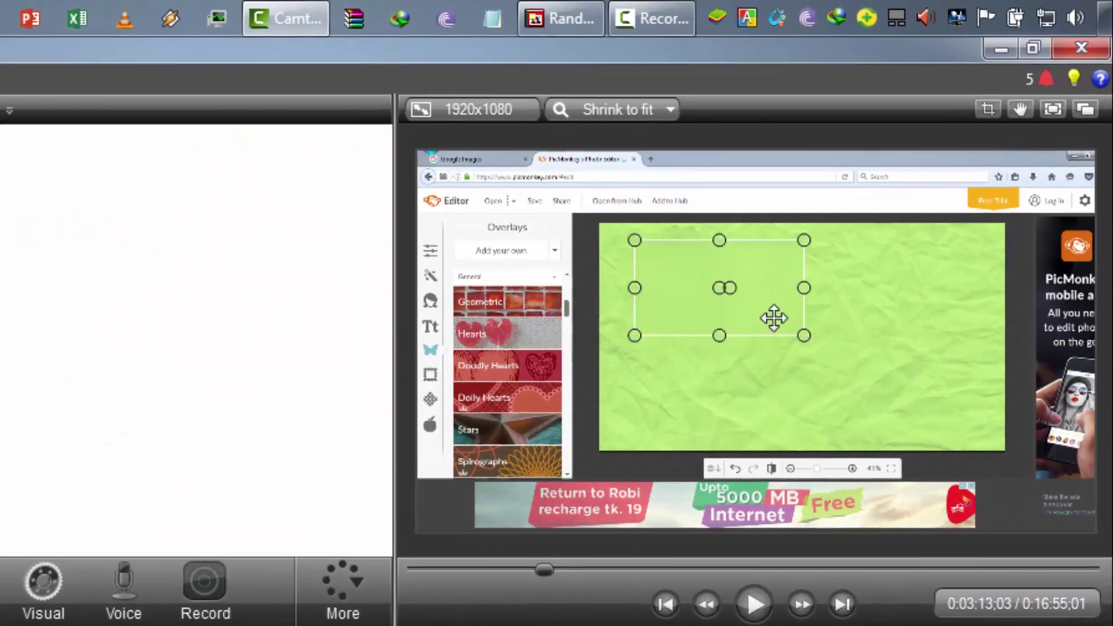
- Move the blur area over the Overlays thumbnail list in the preview and shrink it to the list's width
{"action": "left_click_drag", "start_coordinate": [905, 229], "coordinate": [876, 217]}
{"action": "left_click_drag", "start_coordinate": [746, 335], "coordinate": [559, 350]}
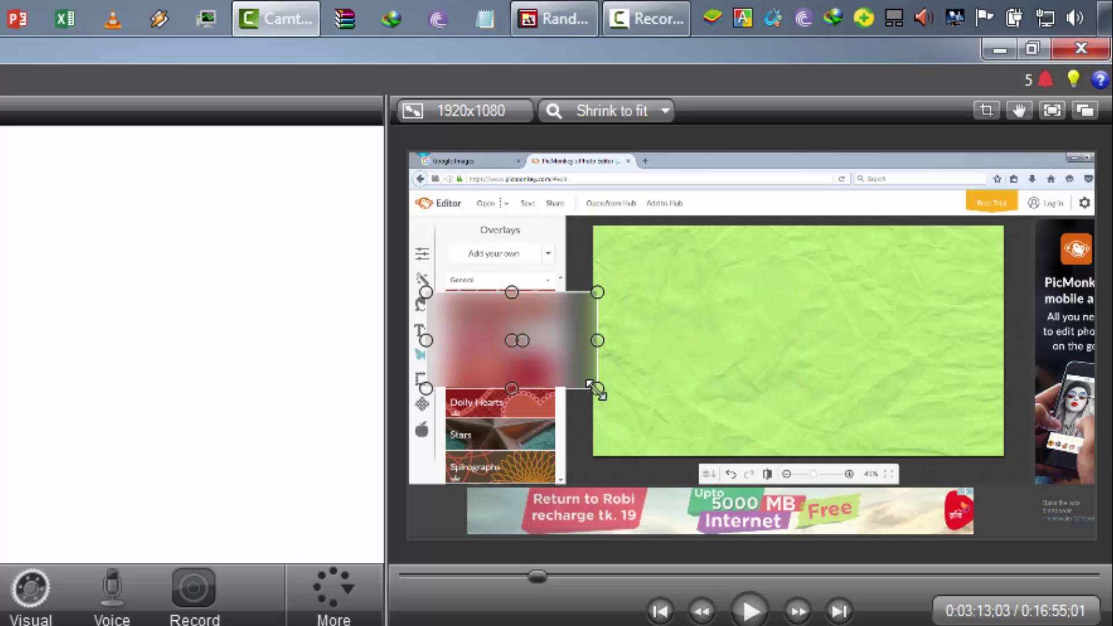
{"action": "left_click_drag", "start_coordinate": [598, 389], "coordinate": [530, 355]}
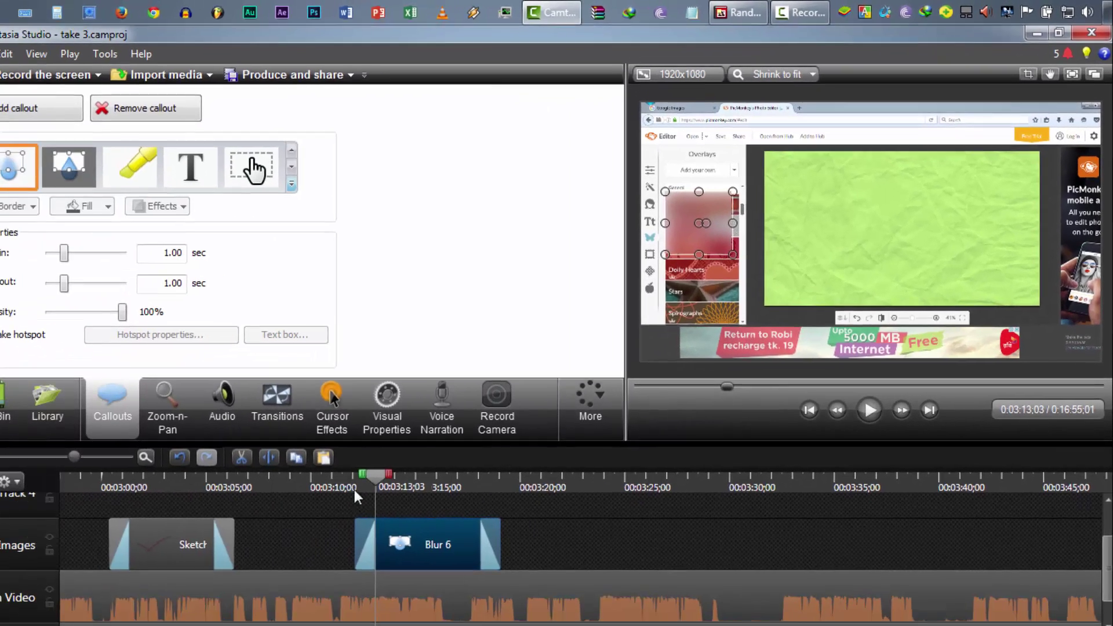
- Extend the blur callout's end to about 0:03:22 and scrub through the clip to check its coverage
{"action": "left_click", "coordinate": [129, 612]}
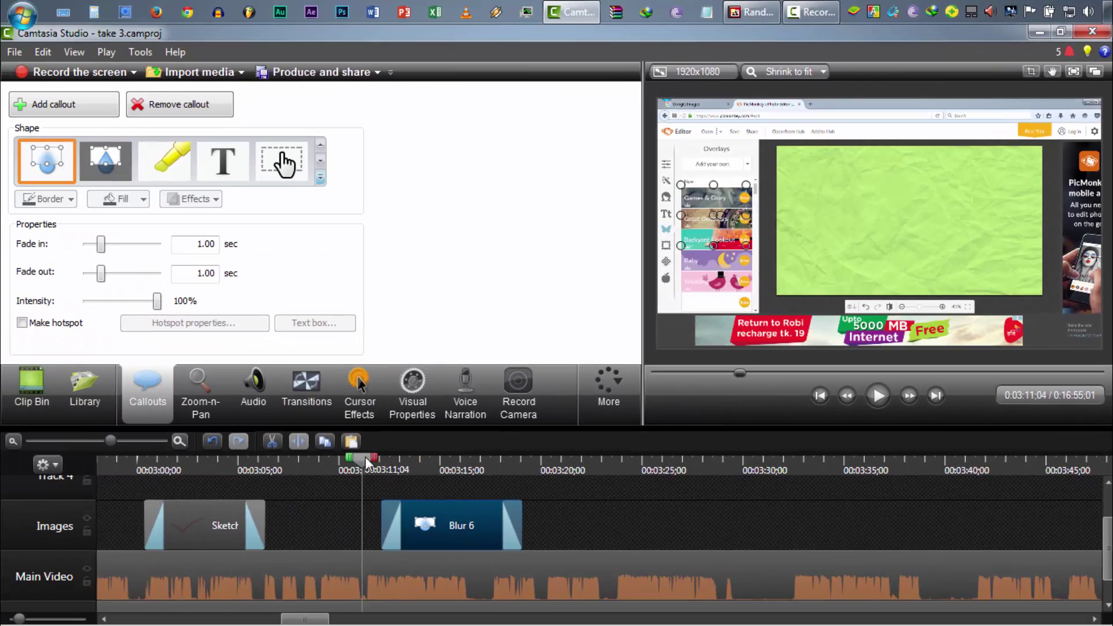
{"action": "left_click_drag", "start_coordinate": [369, 462], "coordinate": [583, 483]}
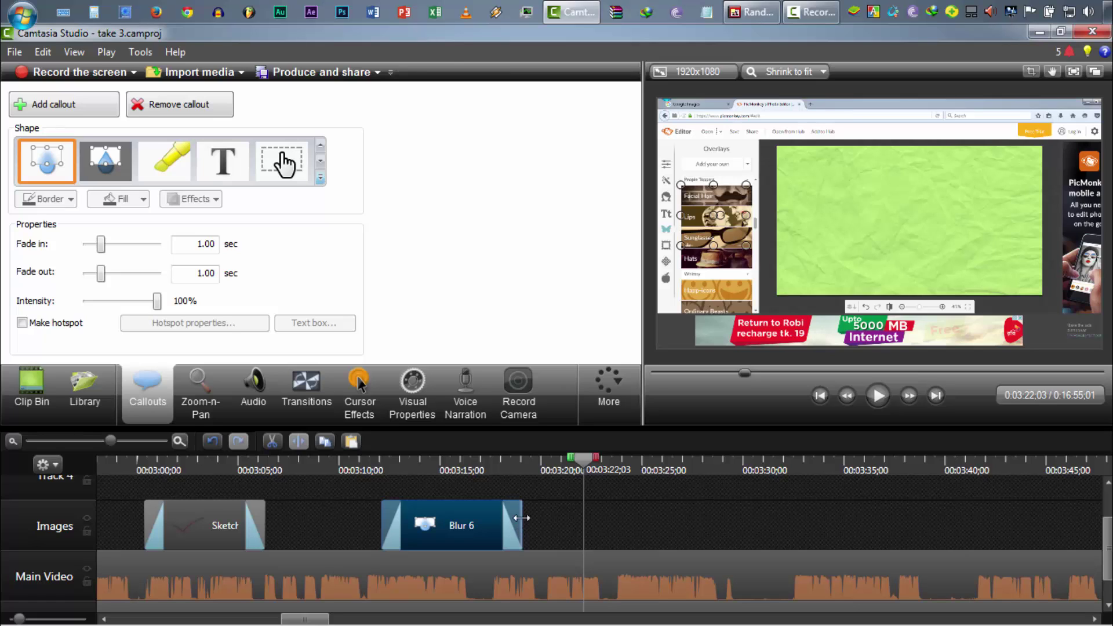
{"action": "left_click_drag", "start_coordinate": [523, 519], "coordinate": [583, 515]}
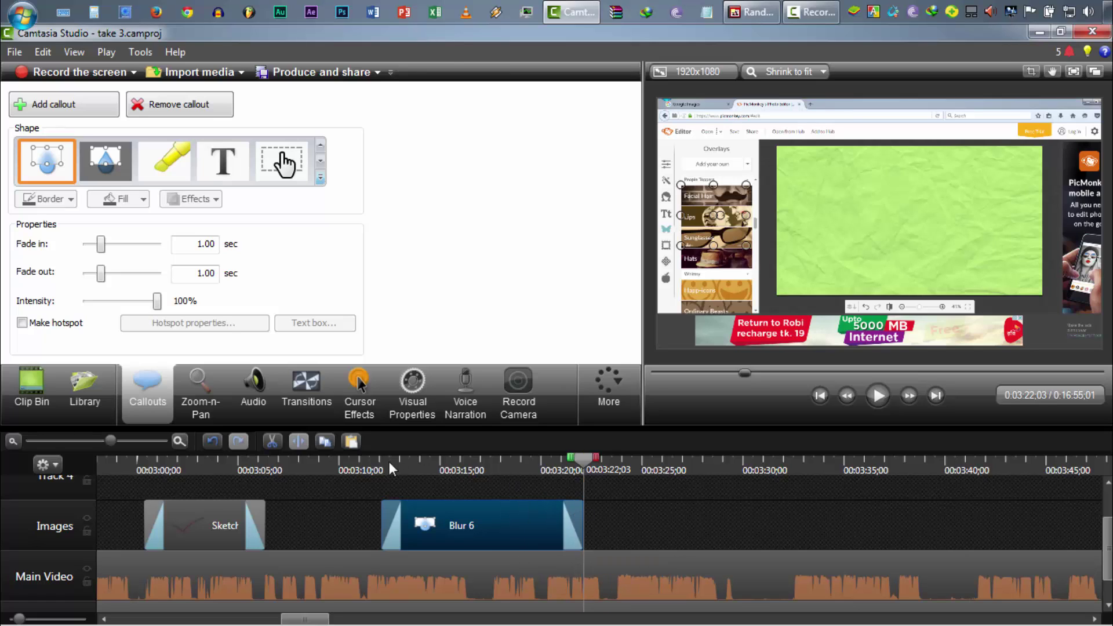
{"action": "left_click_drag", "start_coordinate": [388, 462], "coordinate": [587, 483]}
- Add a text callout at about 0:03:26 on the Images track with the wording "TEXT"
{"action": "left_click", "coordinate": [647, 464]}
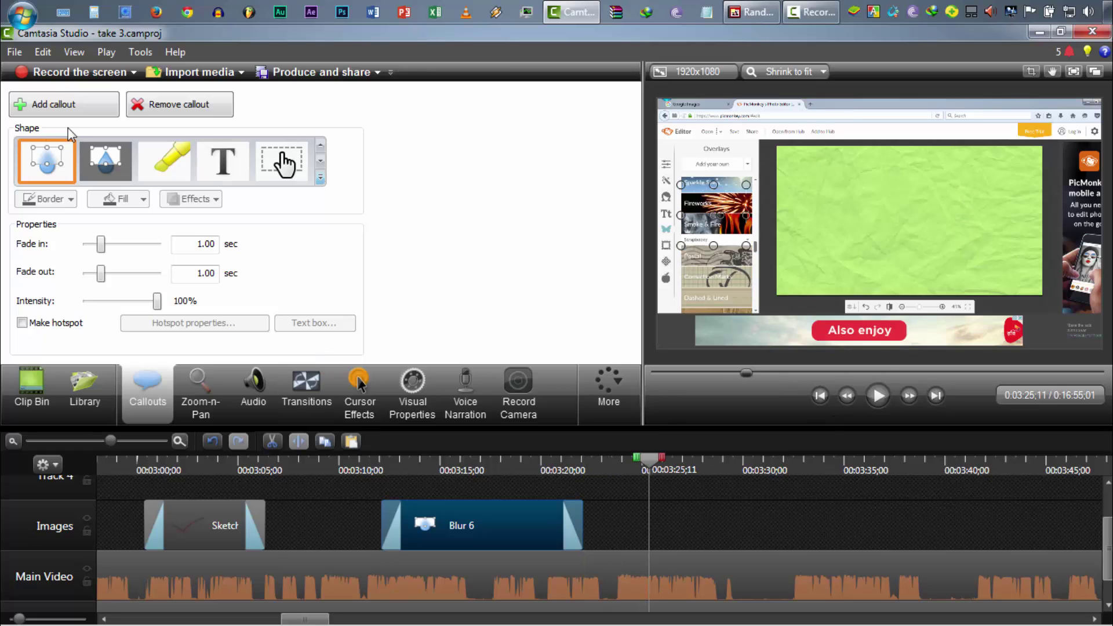
{"action": "left_click_drag", "start_coordinate": [648, 461], "coordinate": [506, 464]}
{"action": "left_click_drag", "start_coordinate": [647, 473], "coordinate": [673, 463]}
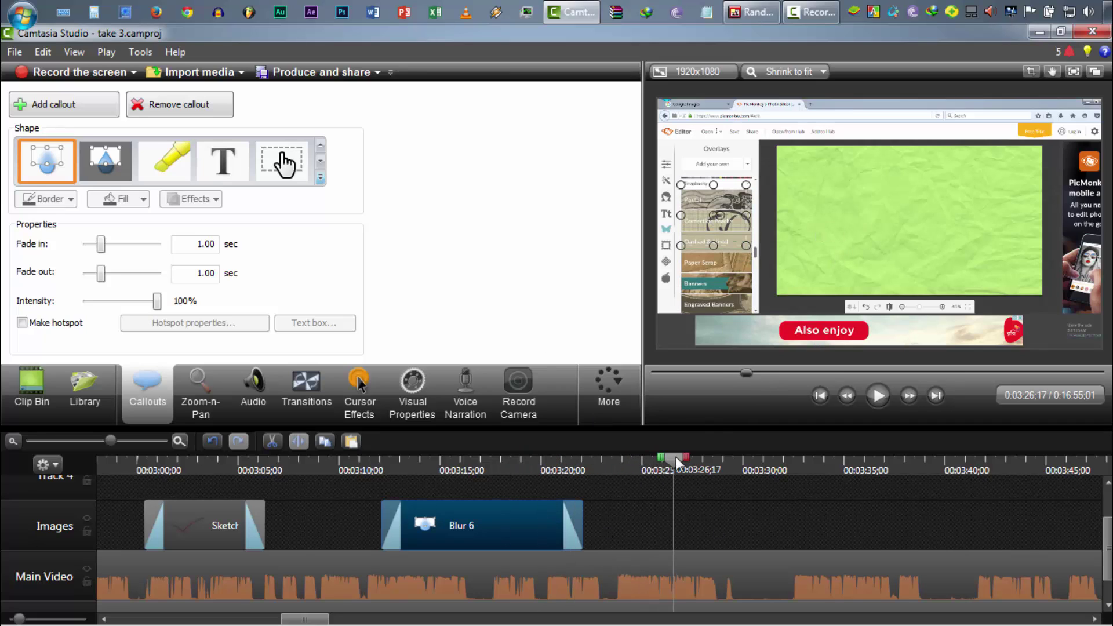
{"action": "left_click", "coordinate": [61, 110]}
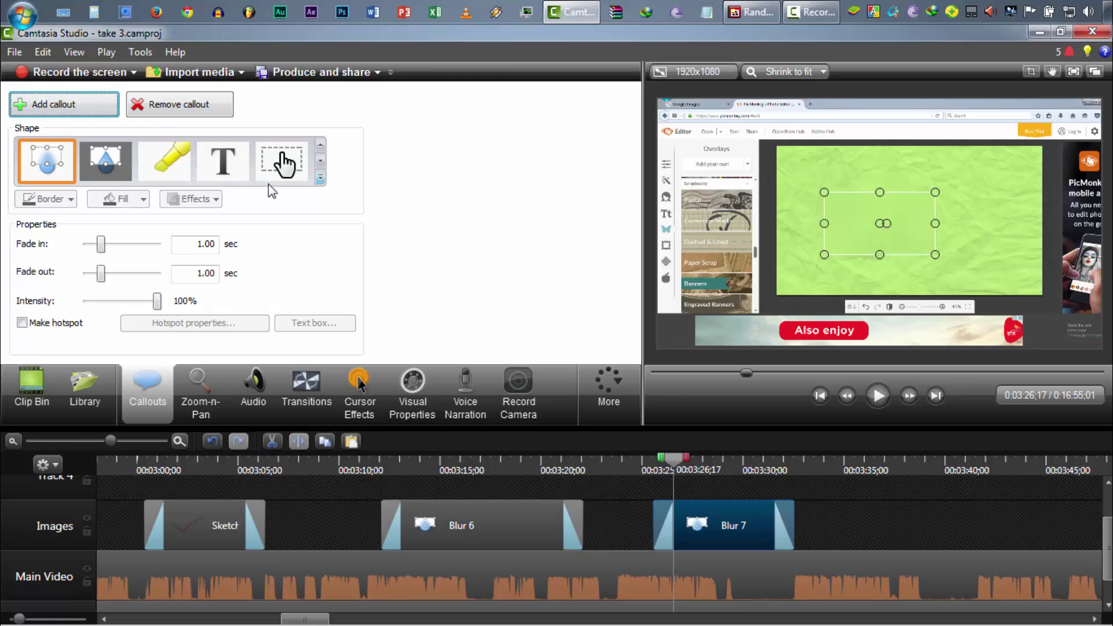
{"action": "left_click", "coordinate": [239, 168]}
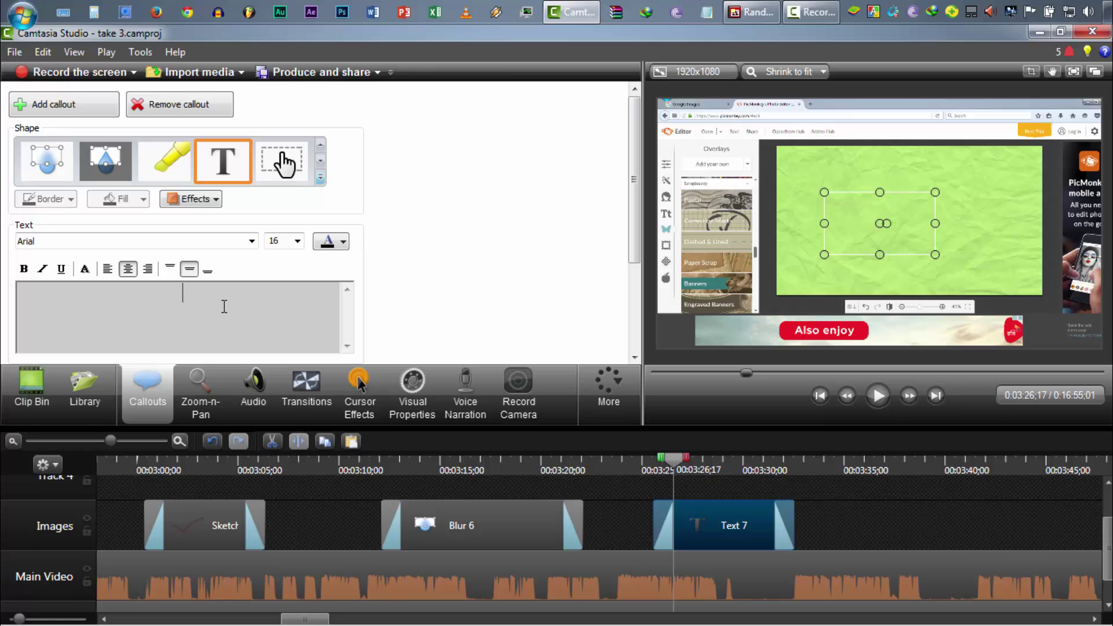
{"action": "type", "text": "TEXT"}
- Try font sizes 72 and 172 on the callout text
{"action": "key", "text": "ctrl+a"}
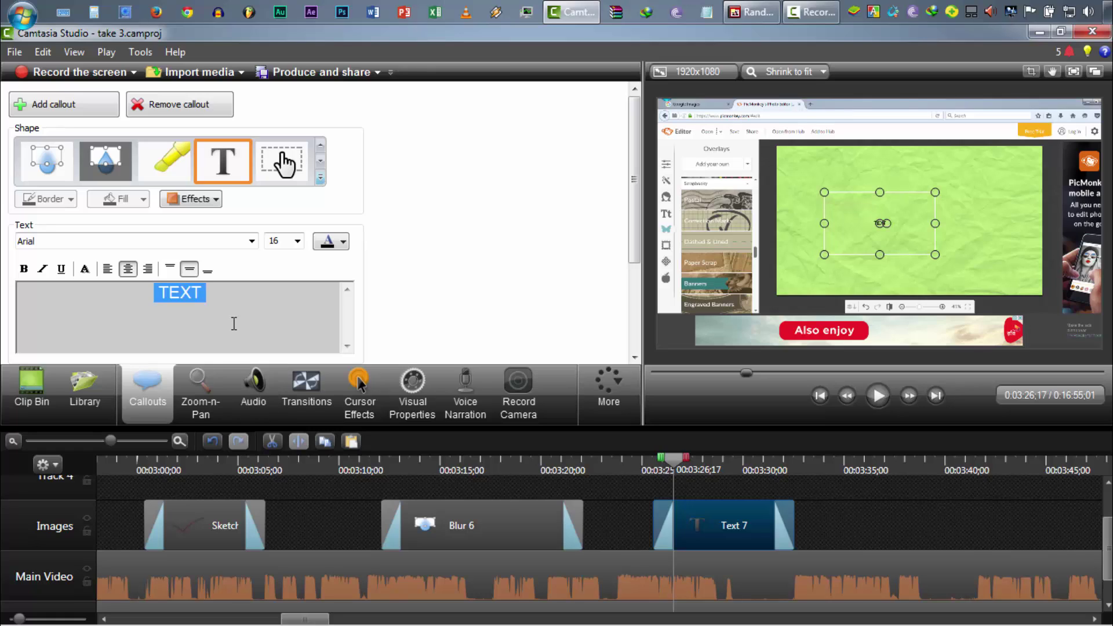
{"action": "left_click", "coordinate": [221, 319]}
{"action": "left_click_drag", "start_coordinate": [216, 326], "coordinate": [67, 315]}
{"action": "left_click", "coordinate": [297, 242]}
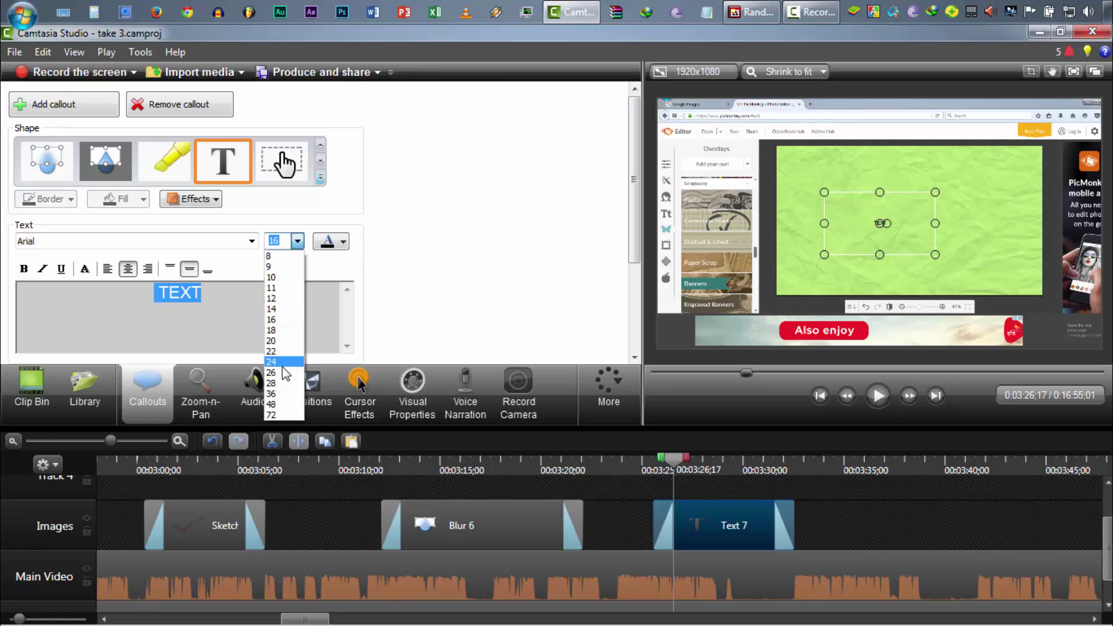
{"action": "left_click", "coordinate": [284, 416]}
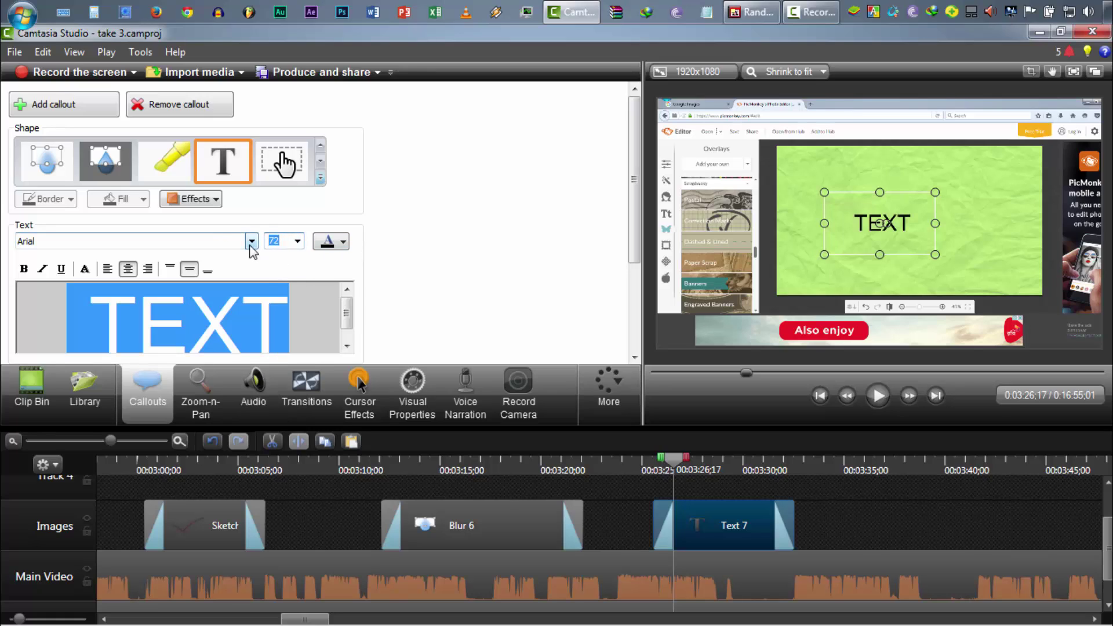
{"action": "type", "text": "172"}
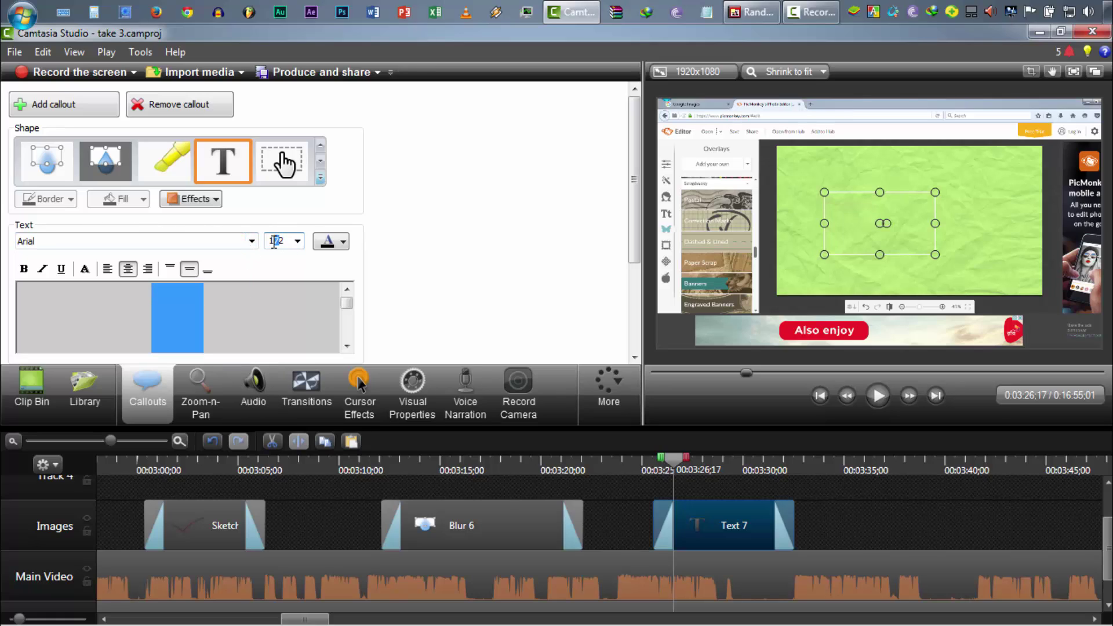
{"action": "left_click", "coordinate": [217, 321]}
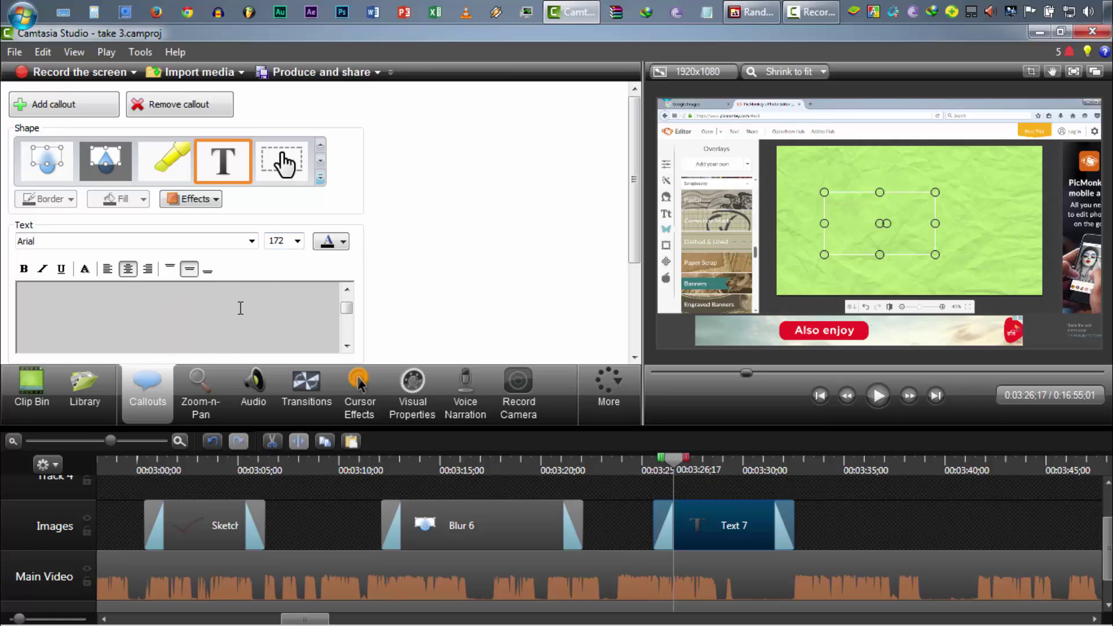
- Set the font size of the whole callout text to 120
{"action": "key", "text": "ctrl+a"}
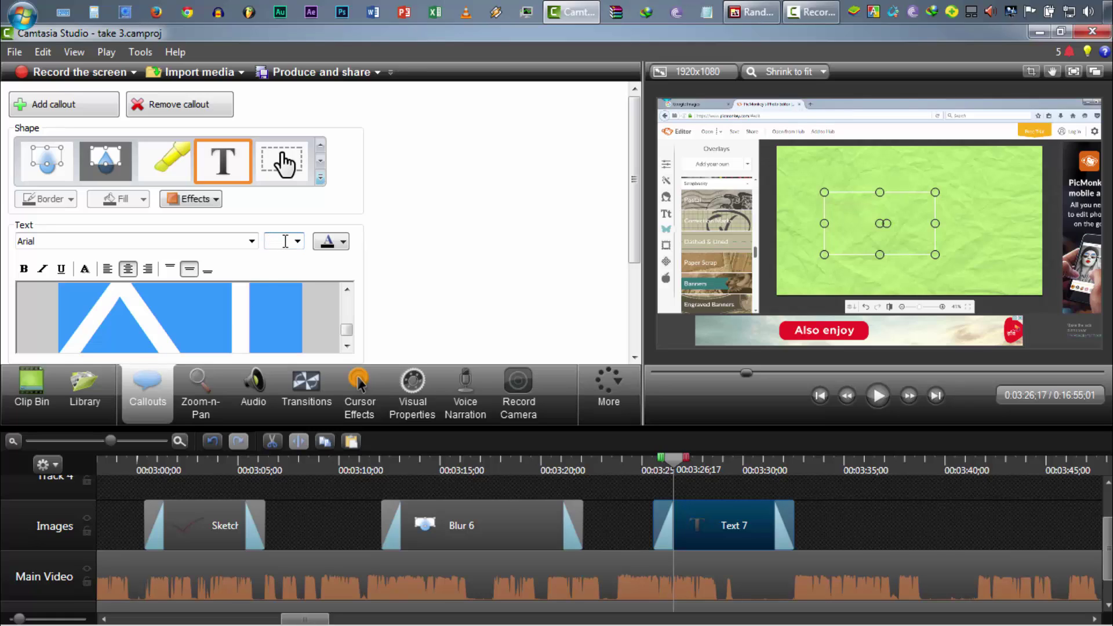
{"action": "left_click", "coordinate": [285, 241]}
{"action": "type", "text": "120"}
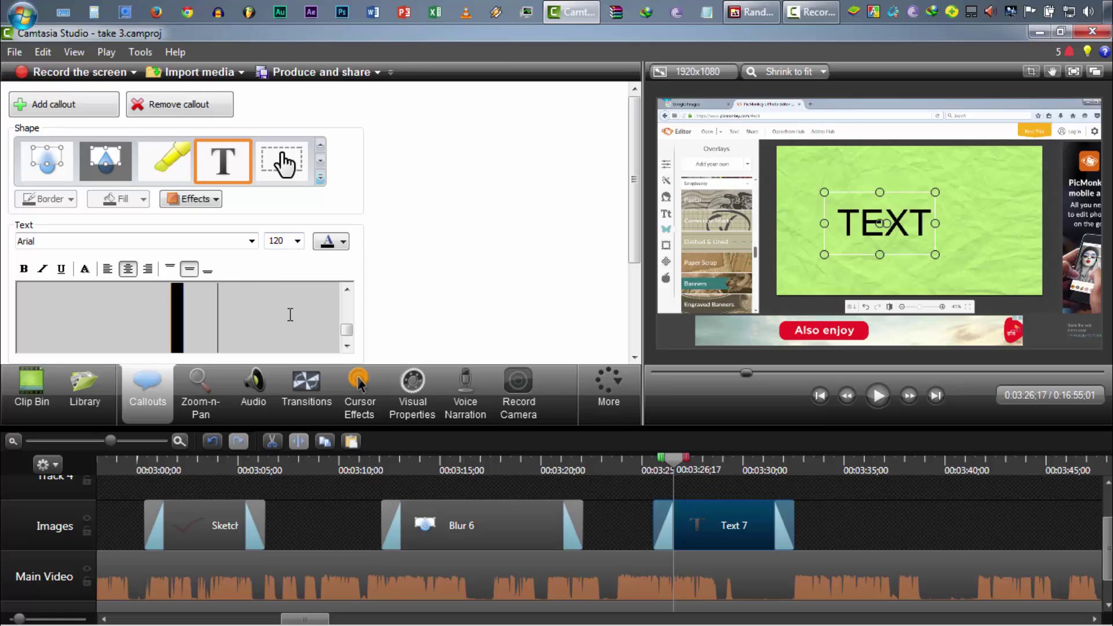
- Format the callout text as red Arial Black in bold italic
{"action": "left_click", "coordinate": [328, 246]}
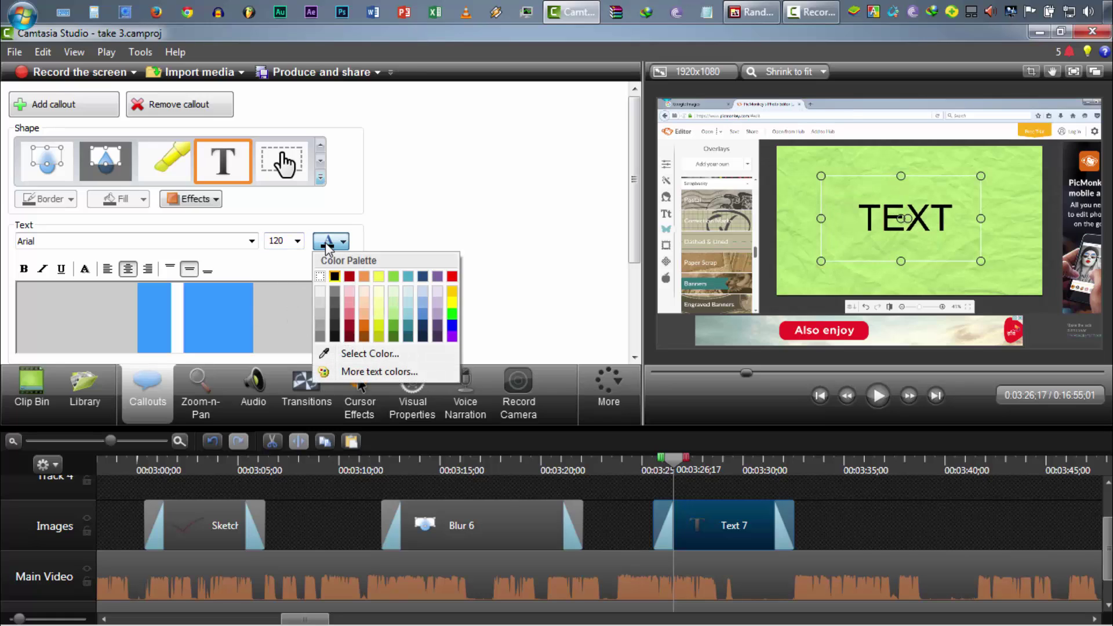
{"action": "left_click", "coordinate": [349, 277]}
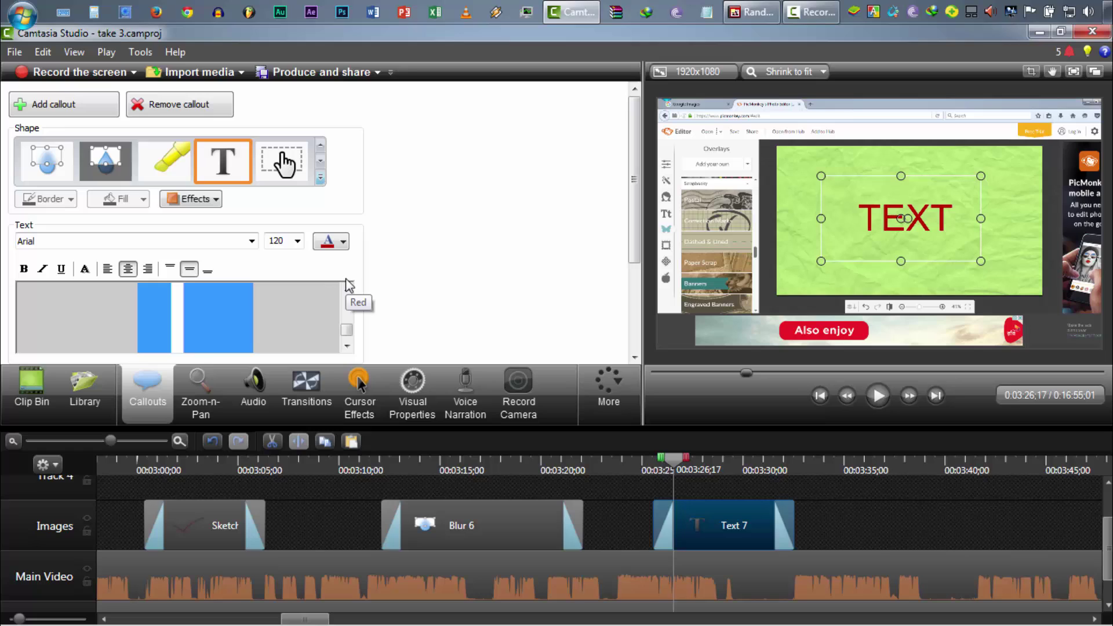
{"action": "left_click", "coordinate": [240, 242]}
{"action": "left_click", "coordinate": [174, 292]}
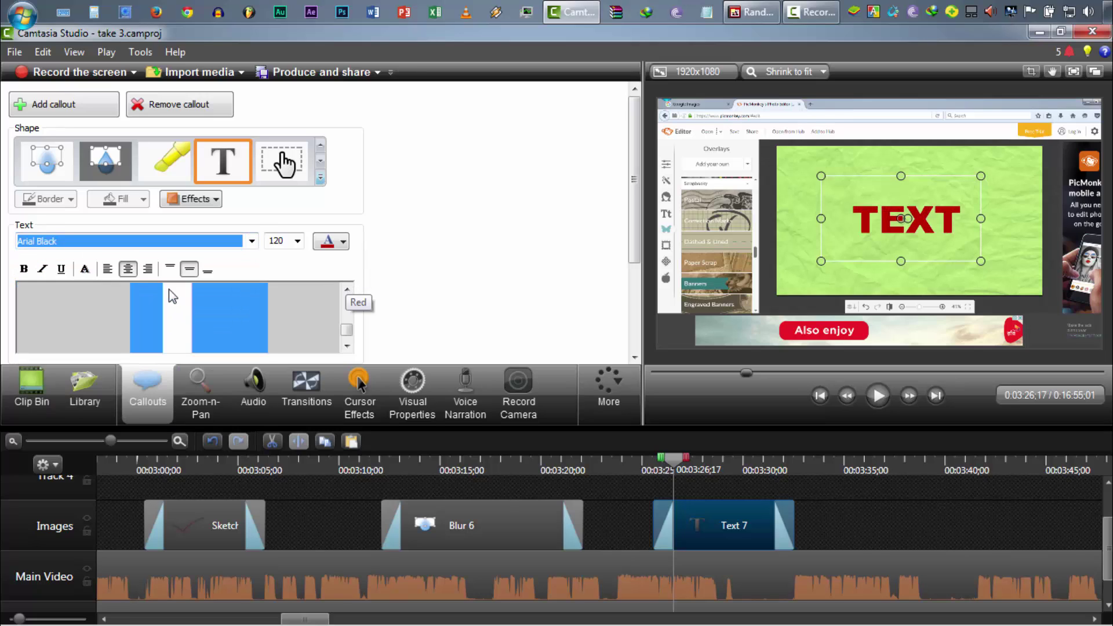
{"action": "left_click", "coordinate": [44, 271]}
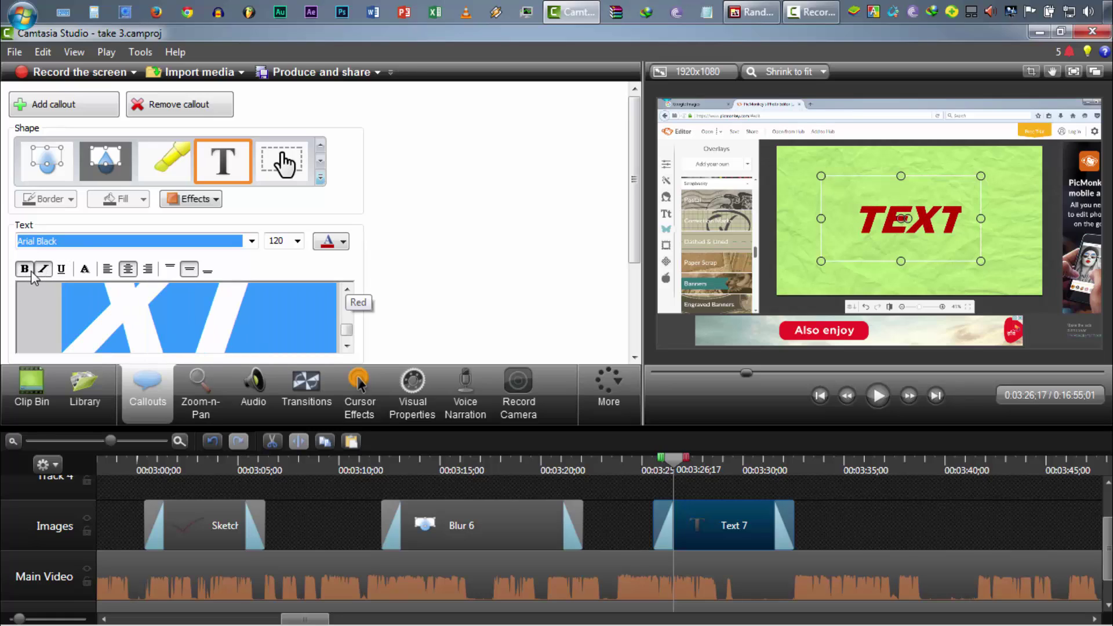
{"action": "left_click", "coordinate": [24, 269]}
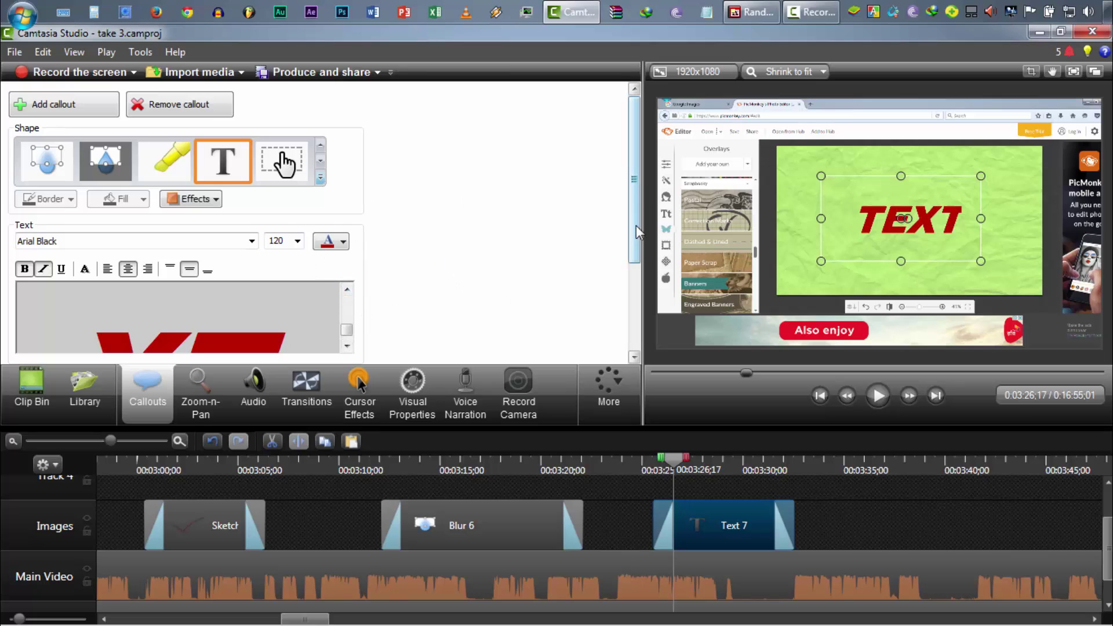
{"action": "scroll", "coordinate": [624, 291], "scroll_direction": "down", "scroll_amount": 4}
{"action": "scroll", "coordinate": [624, 291], "scroll_direction": "up", "scroll_amount": 3}
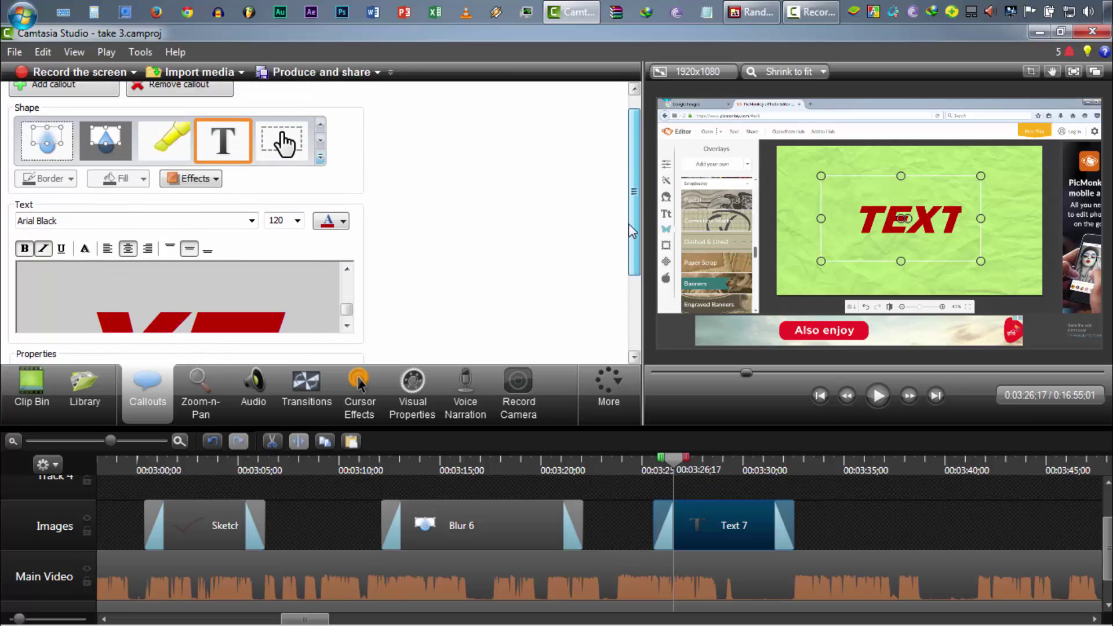
- Scrub over the text callout to preview it and extend its end to about 0:03:36
{"action": "left_click", "coordinate": [761, 478]}
{"action": "mouse_move", "coordinate": [763, 471]}
{"action": "left_mouse_down"}
{"action": "mouse_move", "coordinate": [809, 467]}
{"action": "mouse_move", "coordinate": [666, 470]}
{"action": "mouse_move", "coordinate": [826, 471]}
{"action": "mouse_move", "coordinate": [751, 489]}
{"action": "left_mouse_up"}
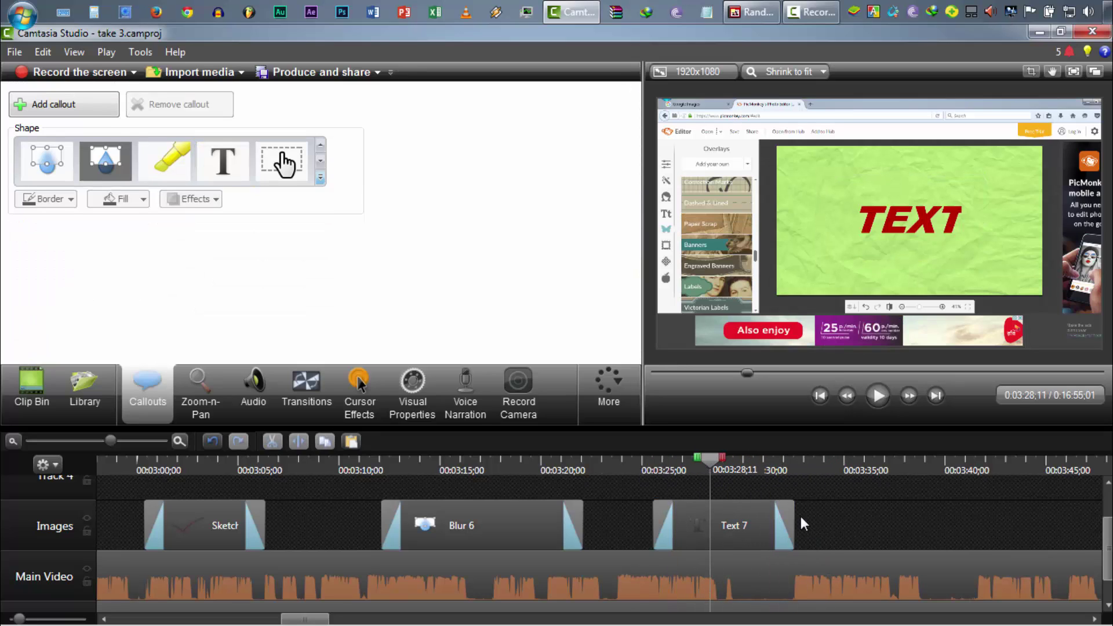
{"action": "left_click_drag", "start_coordinate": [795, 522], "coordinate": [890, 501]}
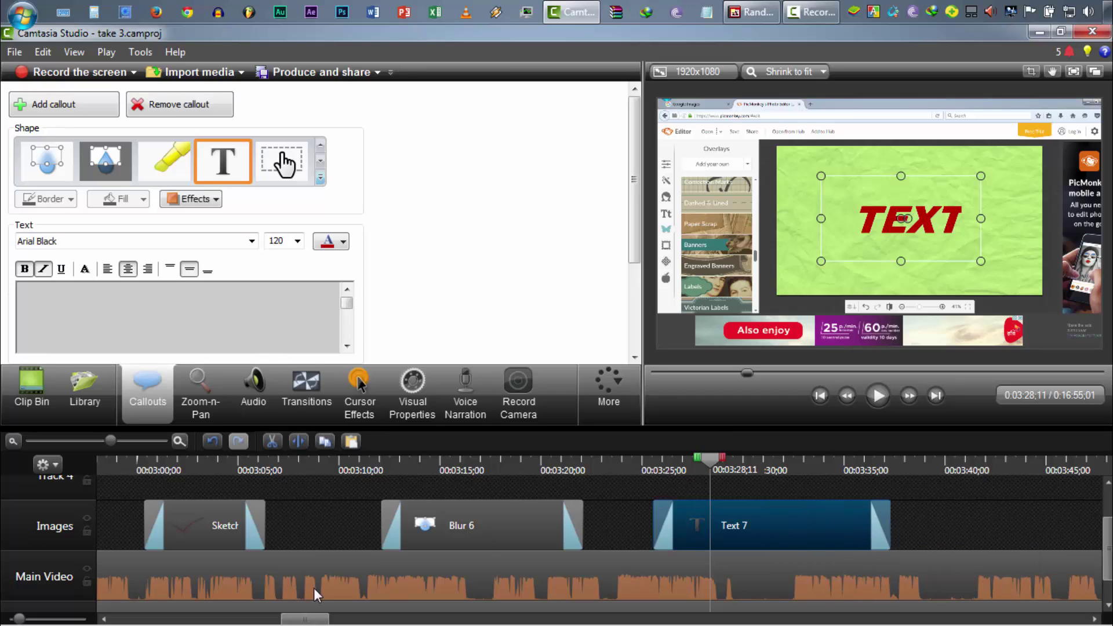
- Move the playhead to about 0:03:45 and look over the Special callout shapes, including the keystroke styles
{"action": "left_click_drag", "start_coordinate": [301, 622], "coordinate": [335, 622]}
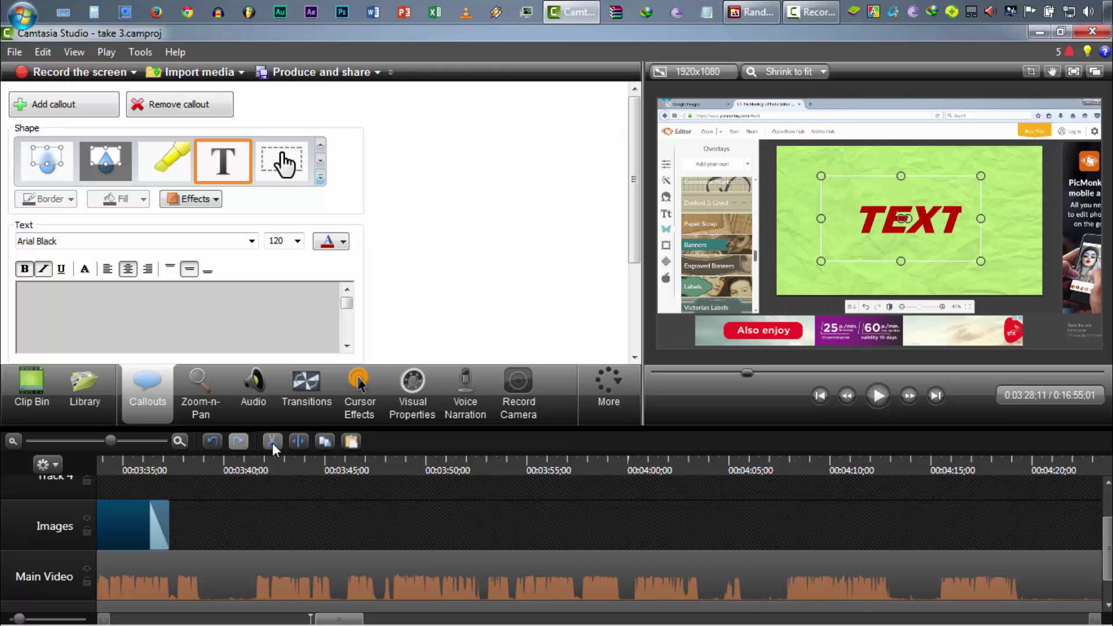
{"action": "left_click", "coordinate": [335, 469]}
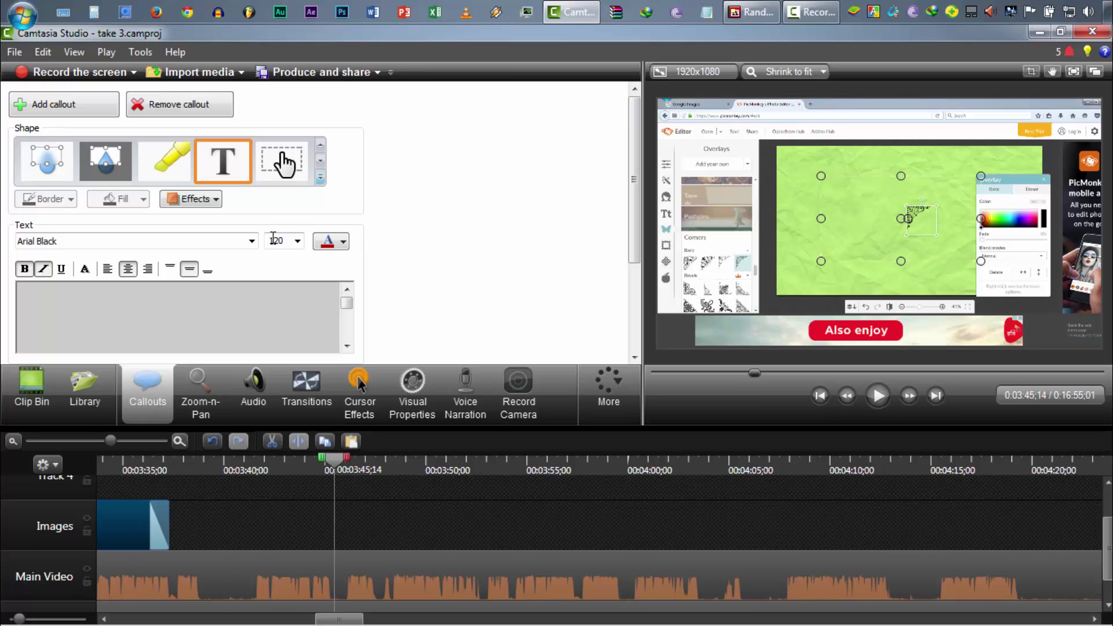
{"action": "left_click", "coordinate": [319, 179]}
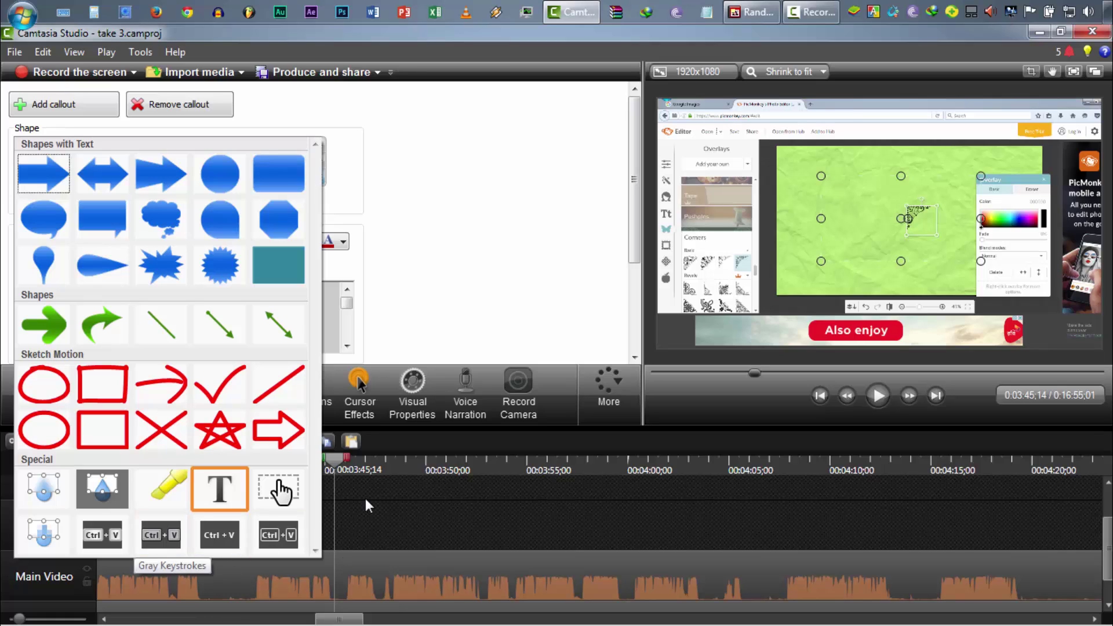
{"action": "left_click", "coordinate": [404, 513]}
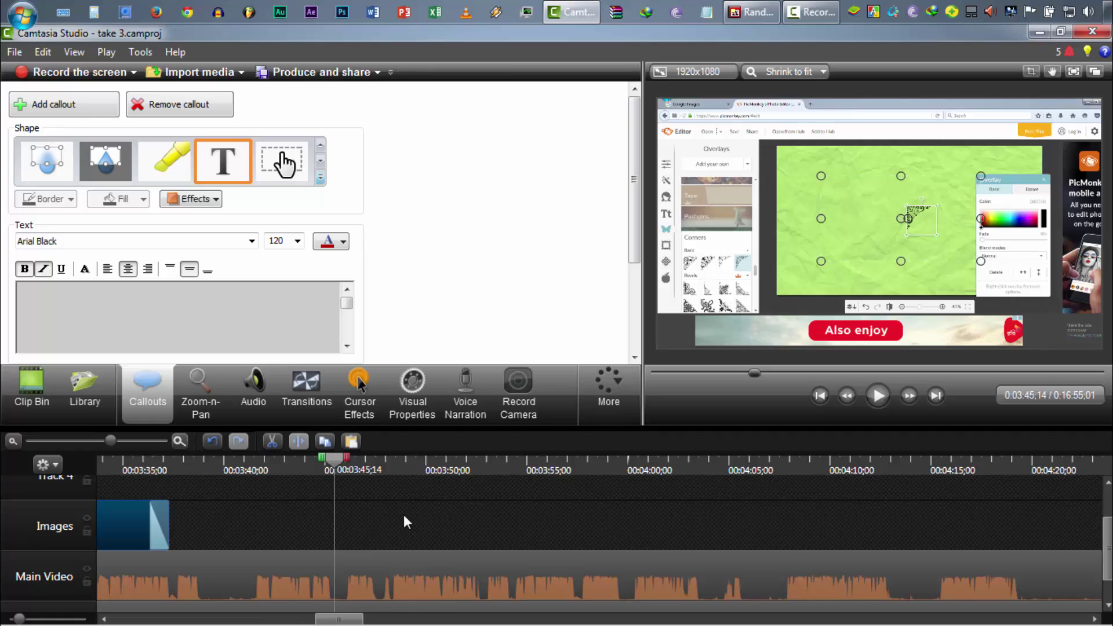
- Add a Traditional Keystrokes callout at about 0:03:45 on the Images track showing the combination Ctrl+Z
{"action": "left_click", "coordinate": [400, 522]}
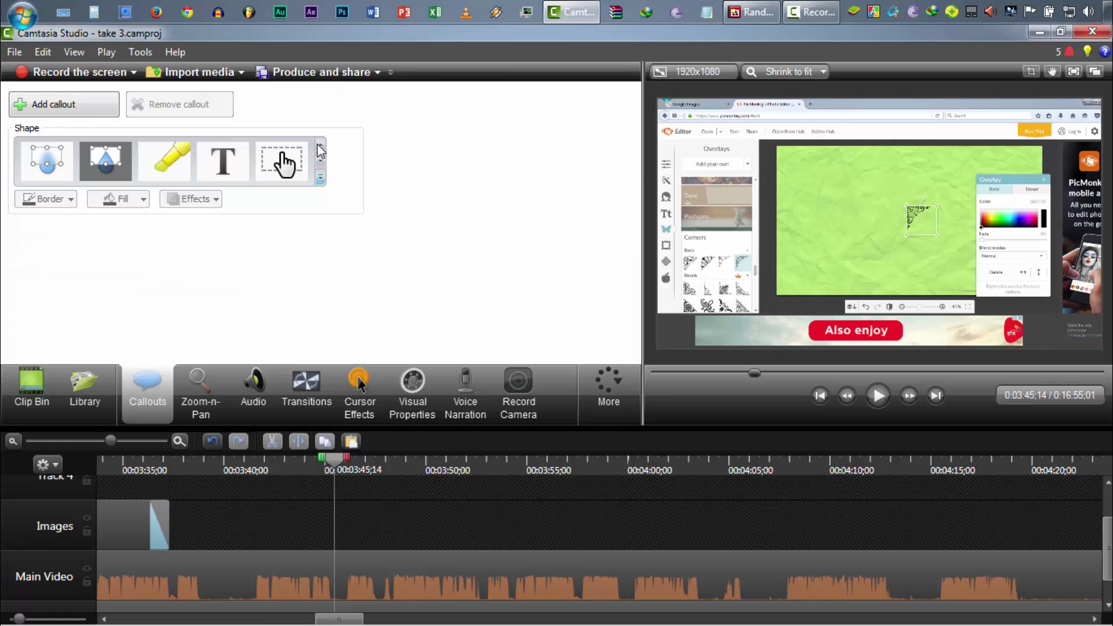
{"action": "left_click", "coordinate": [37, 110]}
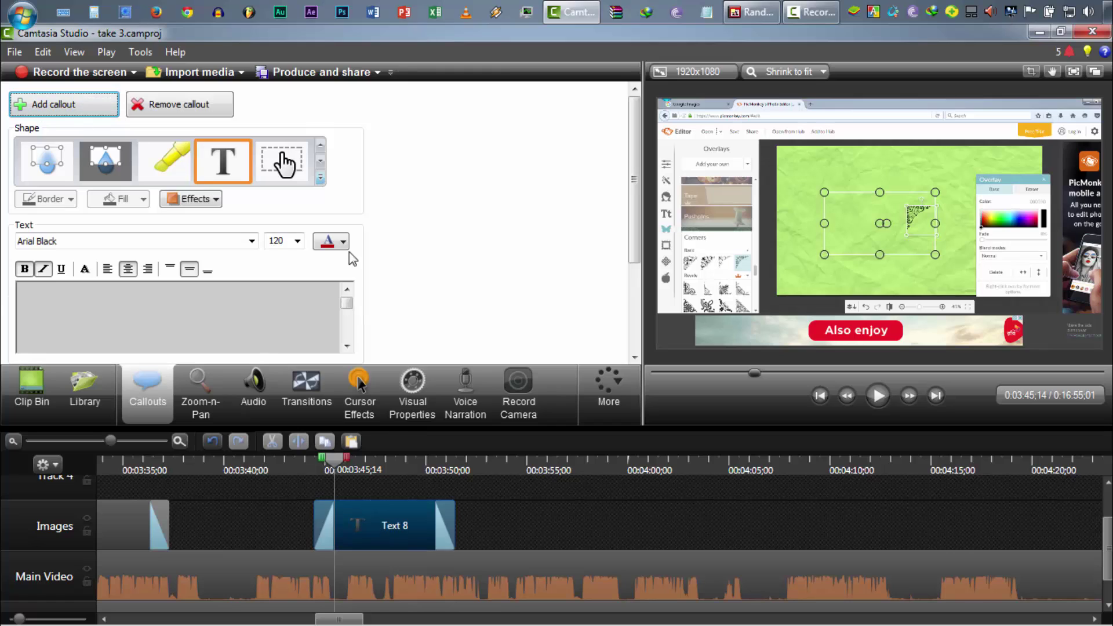
{"action": "left_click", "coordinate": [320, 178]}
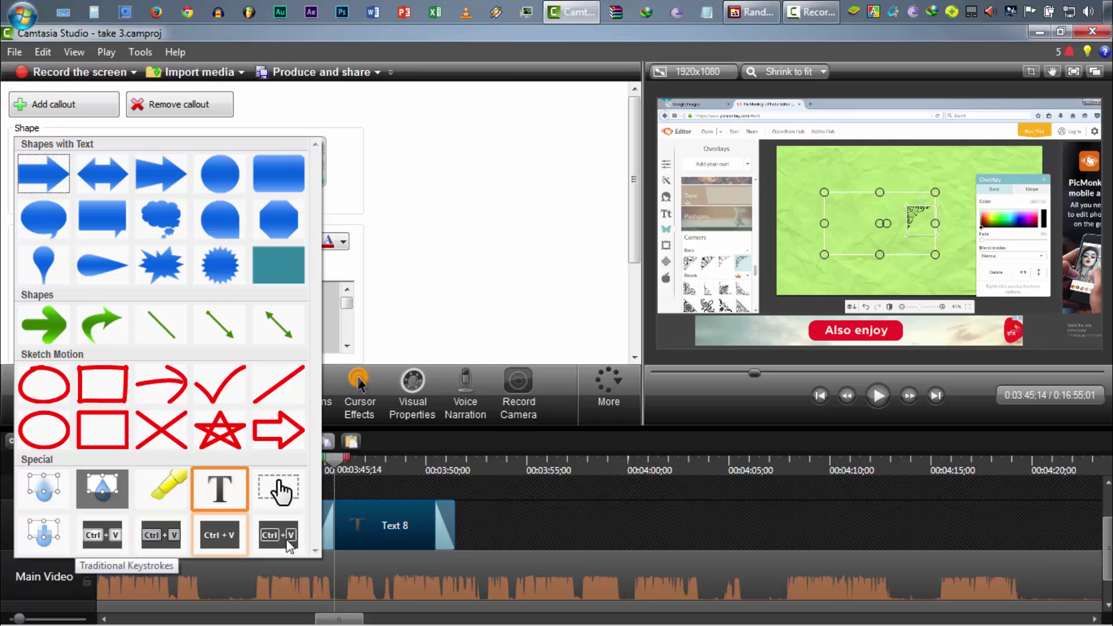
{"action": "left_click", "coordinate": [102, 535]}
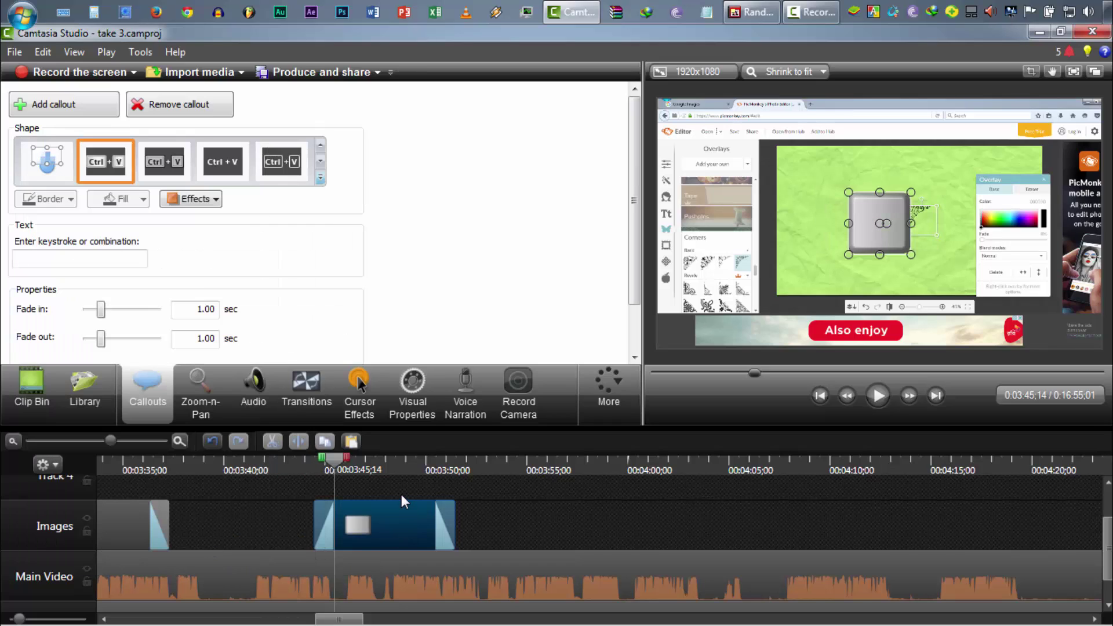
{"action": "left_click", "coordinate": [106, 255]}
{"action": "key", "text": "ctrl+z"}
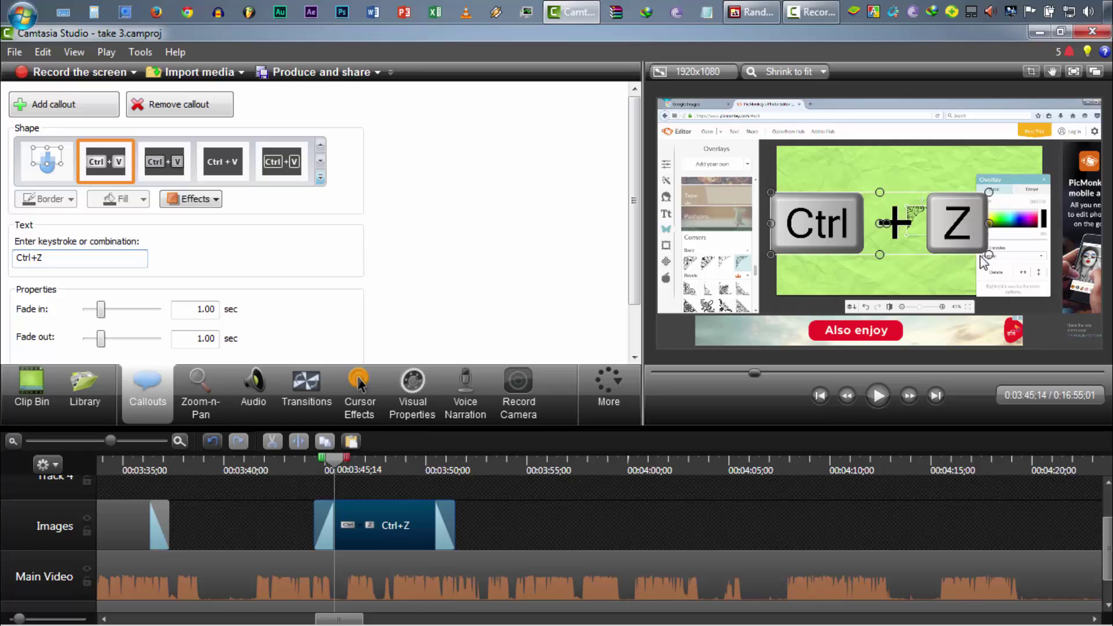
- Shrink the Ctrl+Z callout, place it at the upper edge of the green canvas, and scrub from about 0:03:44 to 0:03:57 to preview it
{"action": "left_click_drag", "start_coordinate": [990, 254], "coordinate": [900, 227]}
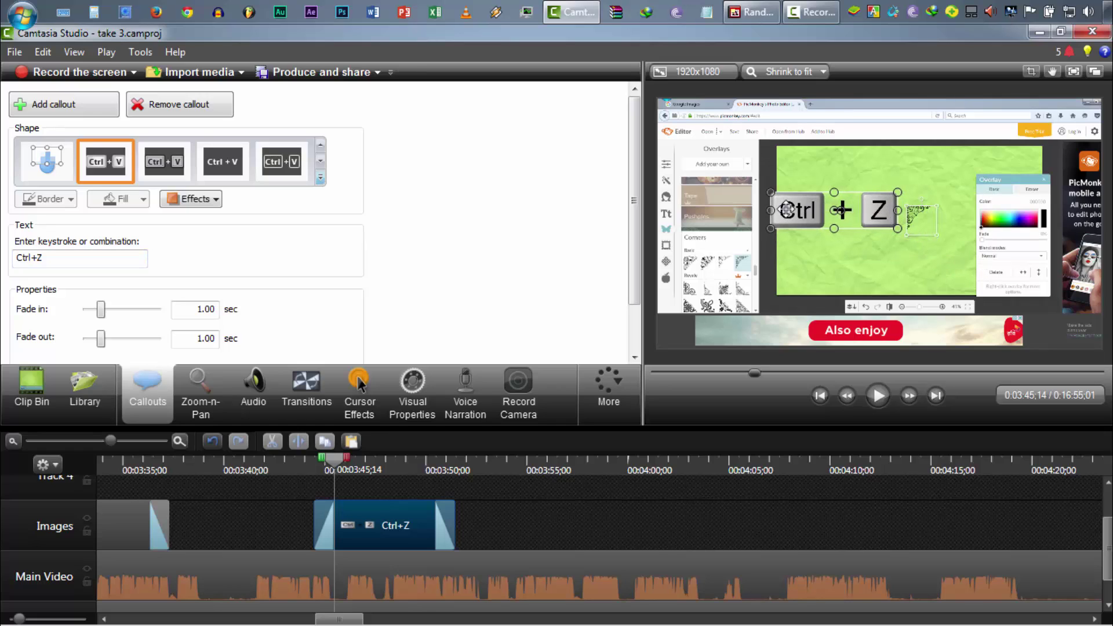
{"action": "left_click_drag", "start_coordinate": [786, 208], "coordinate": [828, 167]}
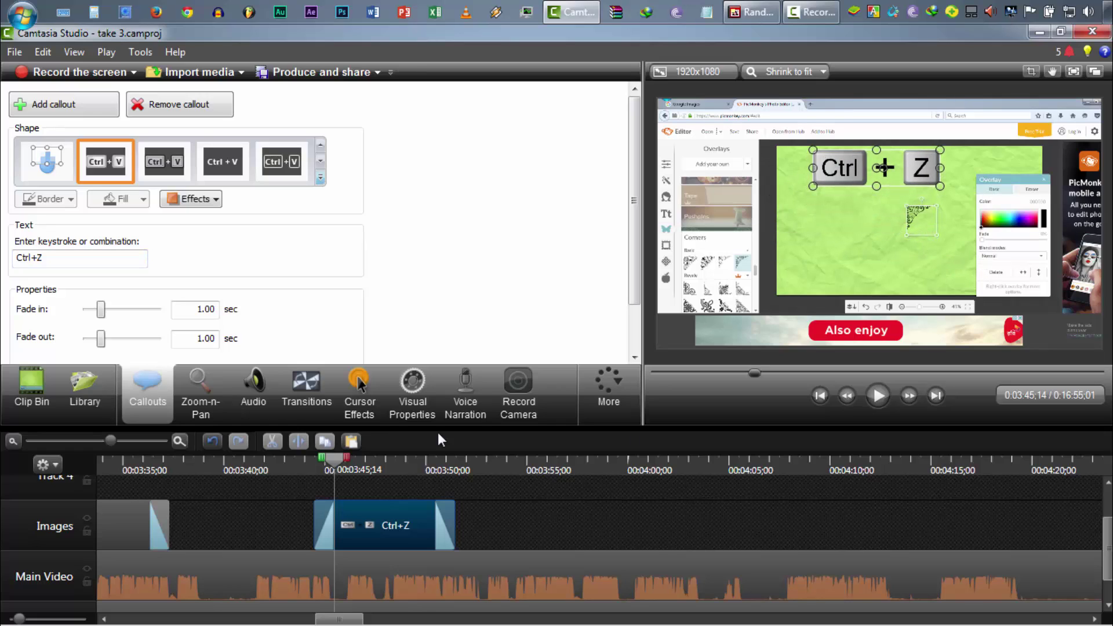
{"action": "left_click", "coordinate": [304, 465]}
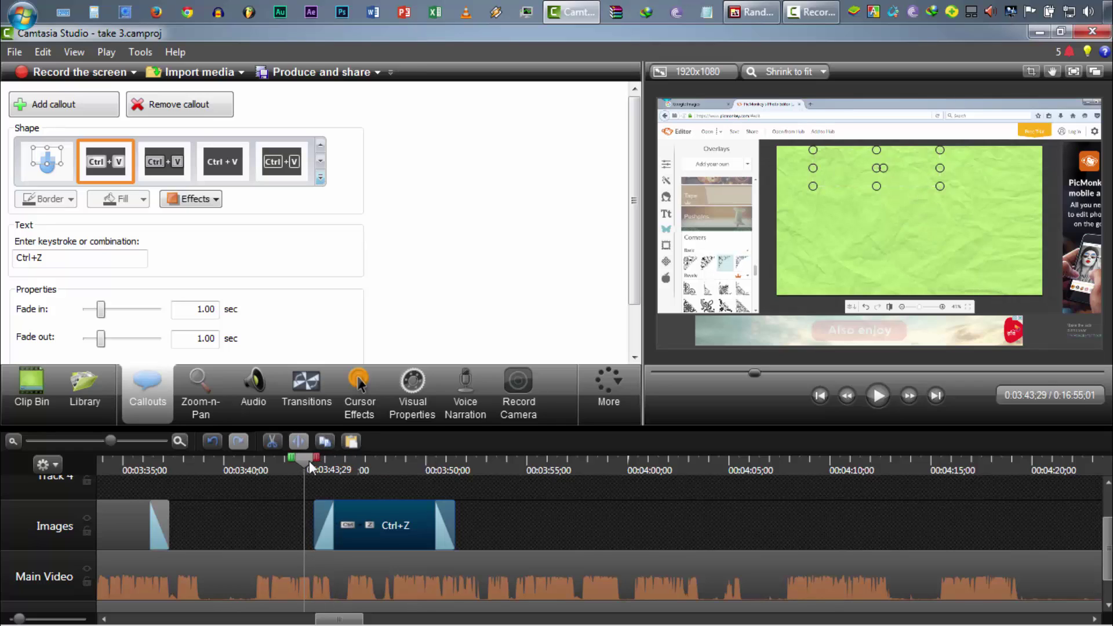
{"action": "left_click_drag", "start_coordinate": [309, 461], "coordinate": [571, 491]}
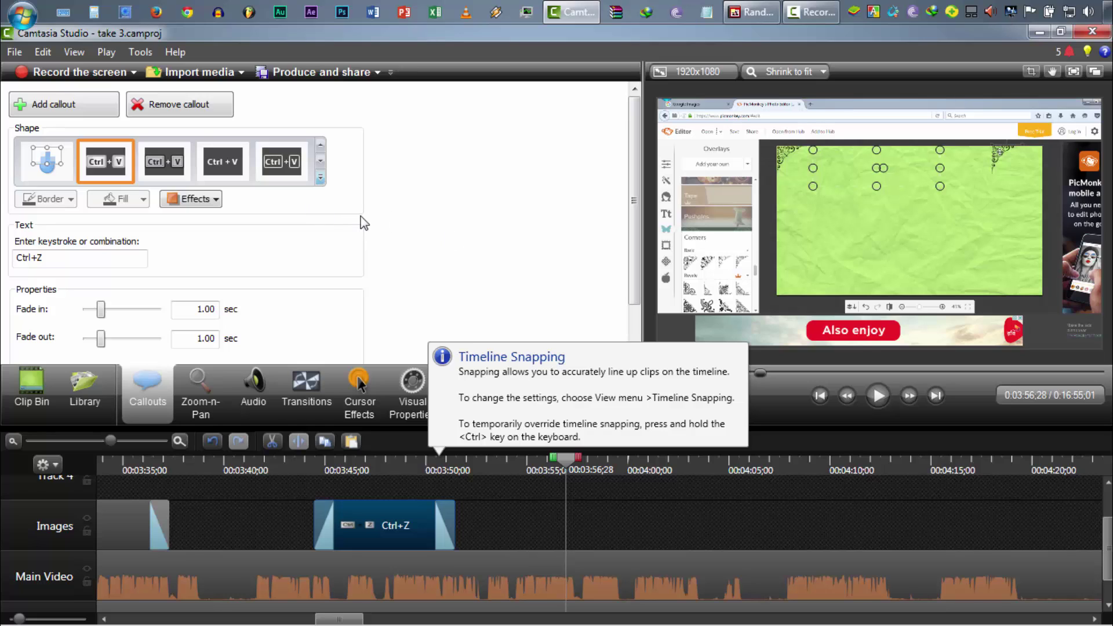
- Look over the cursor effects and the keystroke callout's visual properties, down to the visual effects options
{"action": "left_click", "coordinate": [303, 405]}
{"action": "left_click", "coordinate": [340, 404]}
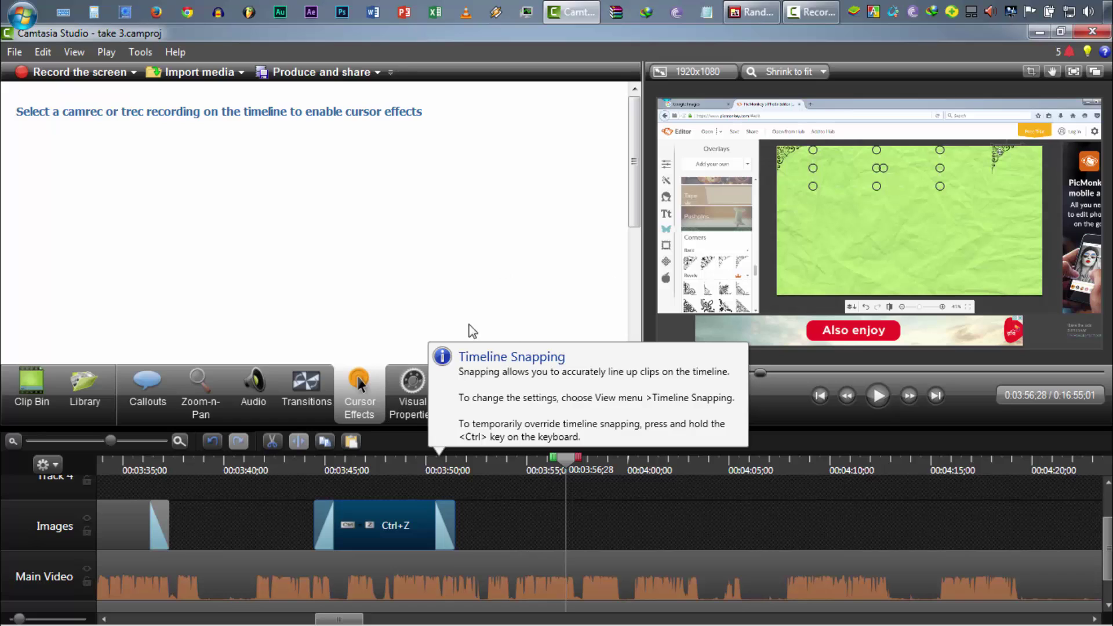
{"action": "left_click", "coordinate": [416, 395]}
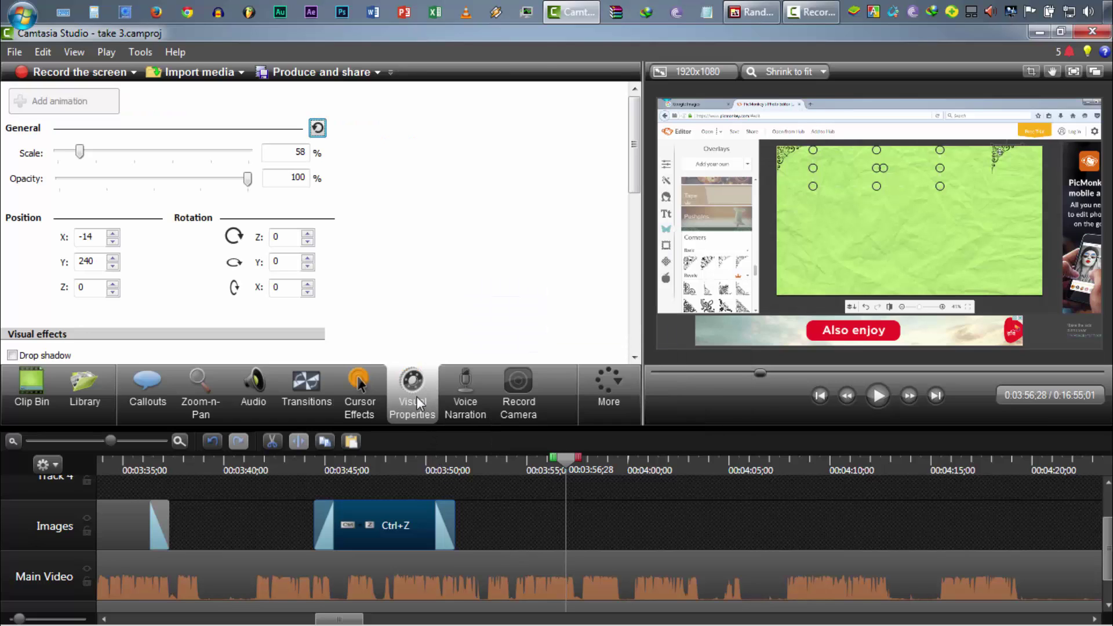
{"action": "left_click_drag", "start_coordinate": [638, 160], "coordinate": [621, 248]}
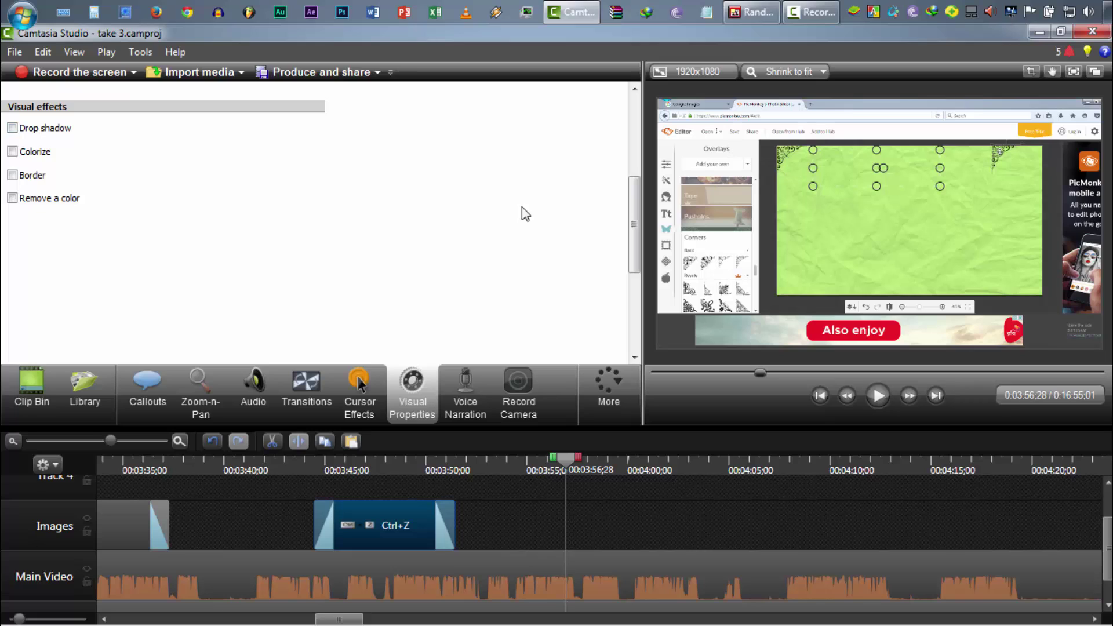
- Select the Main Video clip and raise the voice narration microphone input level to High
{"action": "left_click", "coordinate": [470, 391]}
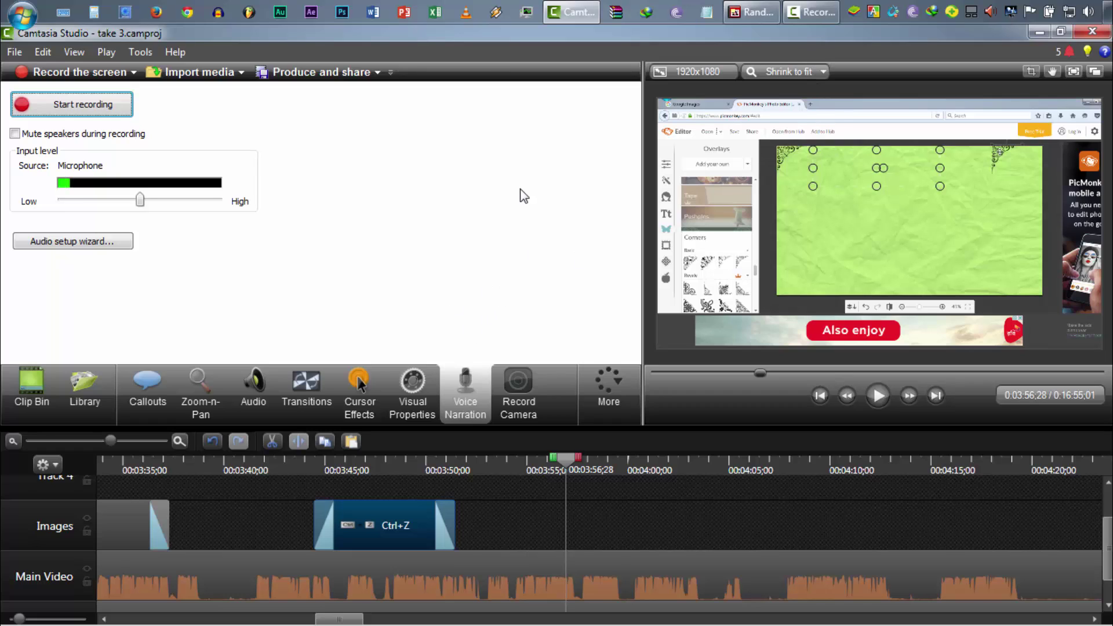
{"action": "left_click", "coordinate": [593, 589]}
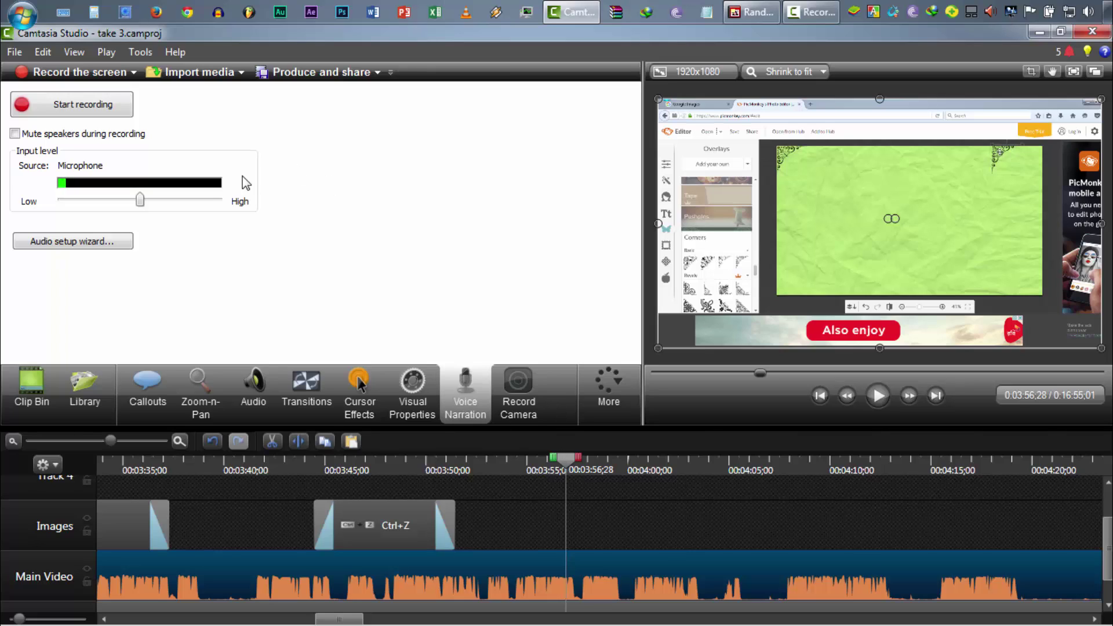
{"action": "left_click_drag", "start_coordinate": [139, 200], "coordinate": [213, 201]}
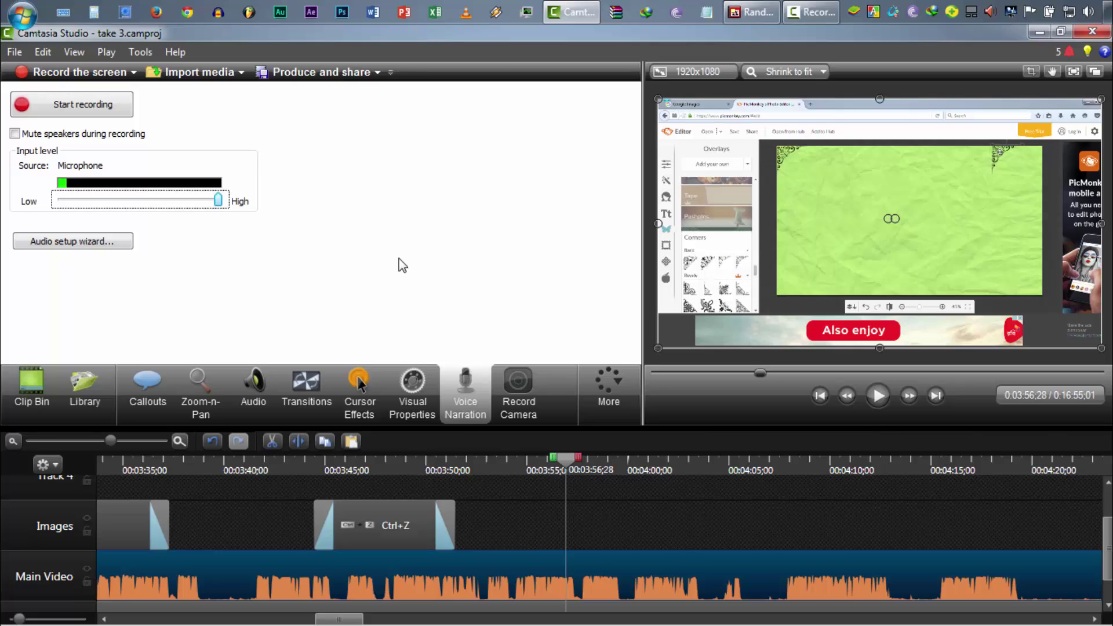
- Look over the camera recording settings and the library's theme folders
{"action": "left_click", "coordinate": [525, 394]}
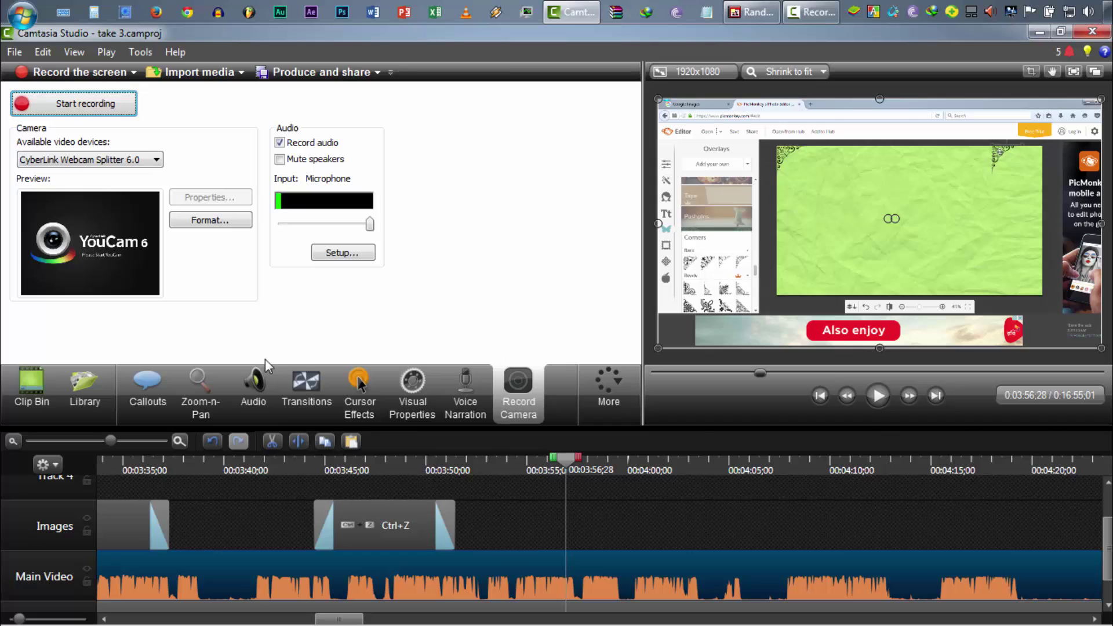
{"action": "left_click", "coordinate": [155, 384]}
{"action": "left_click", "coordinate": [526, 386]}
{"action": "left_click", "coordinate": [108, 391]}
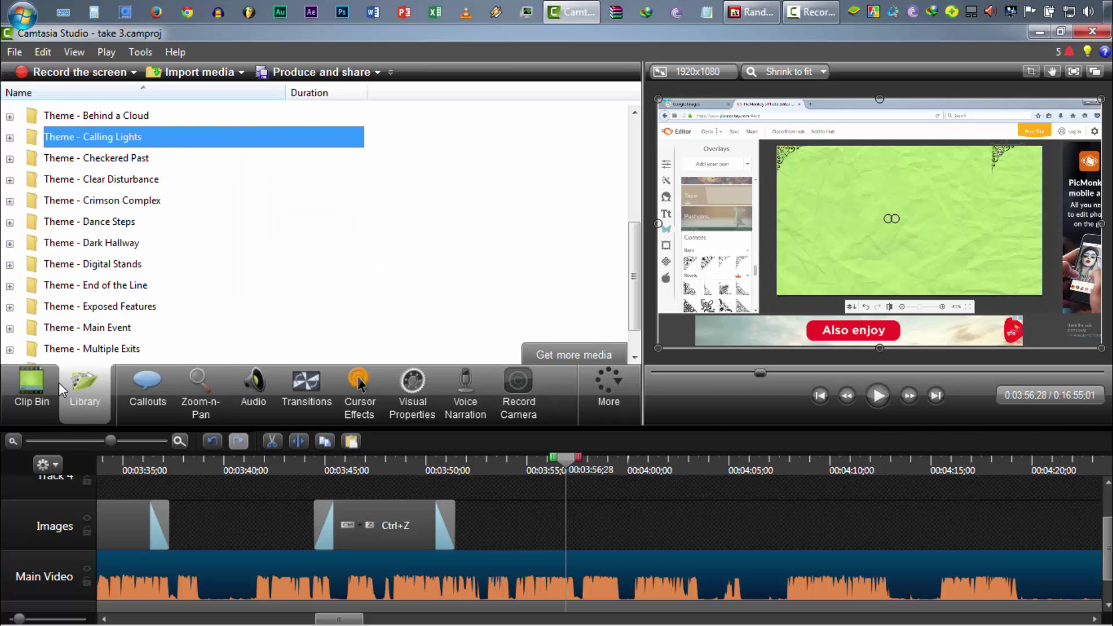
- Import the JPG image whose name starts with d523afb5b1cca from the Random folder into the Clip Bin
{"action": "left_click", "coordinate": [48, 388]}
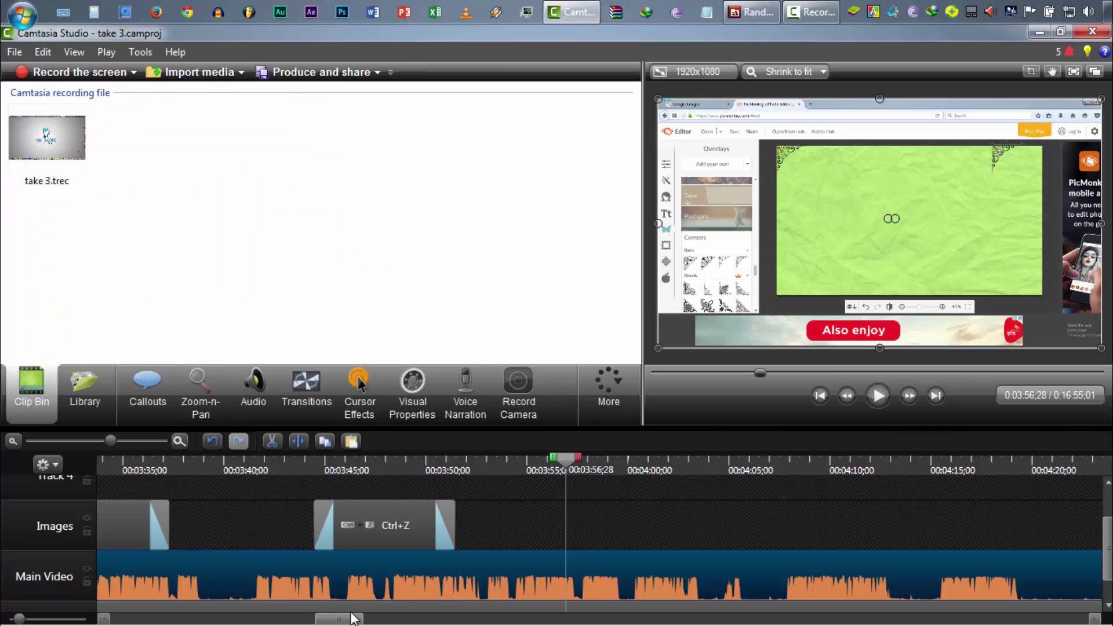
{"action": "left_click_drag", "start_coordinate": [339, 618], "coordinate": [508, 616]}
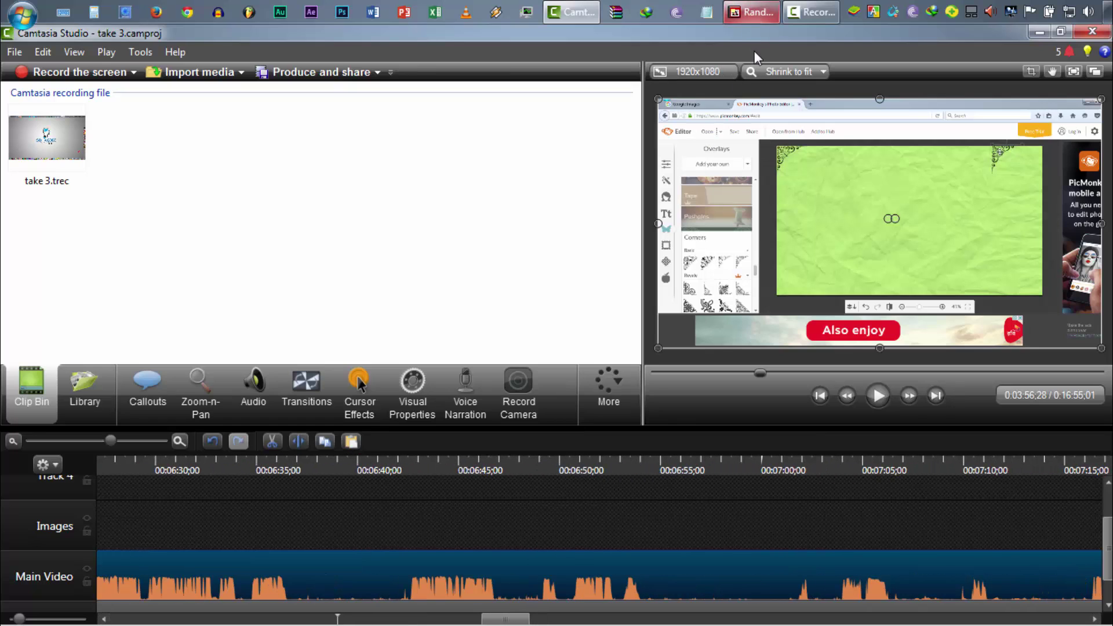
{"action": "left_click", "coordinate": [754, 15]}
{"action": "left_click", "coordinate": [835, 357]}
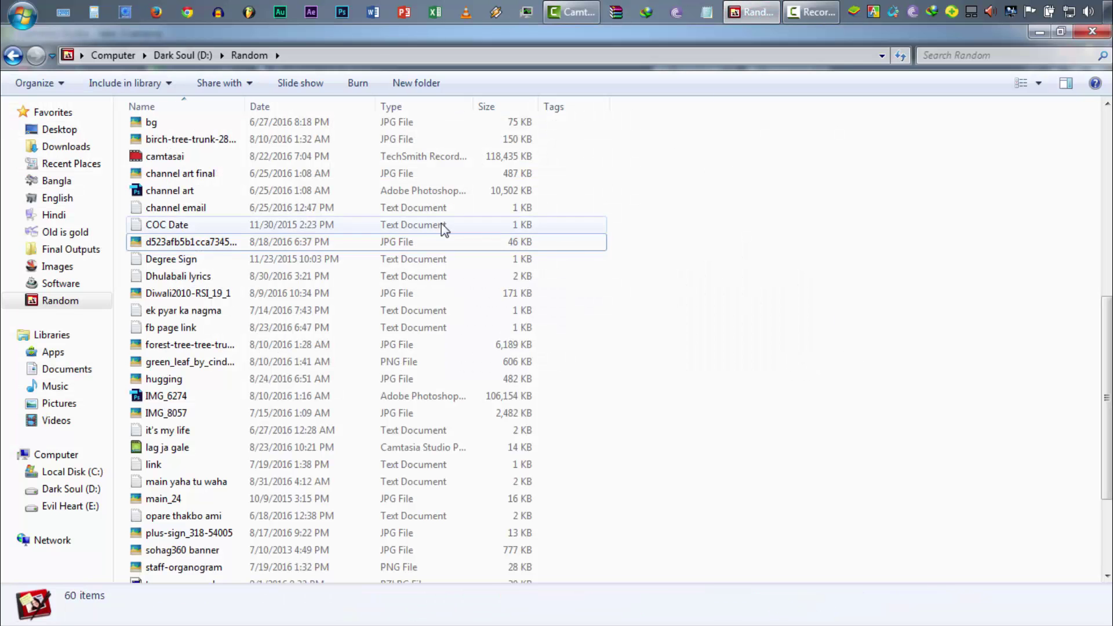
{"action": "left_click", "coordinate": [322, 241]}
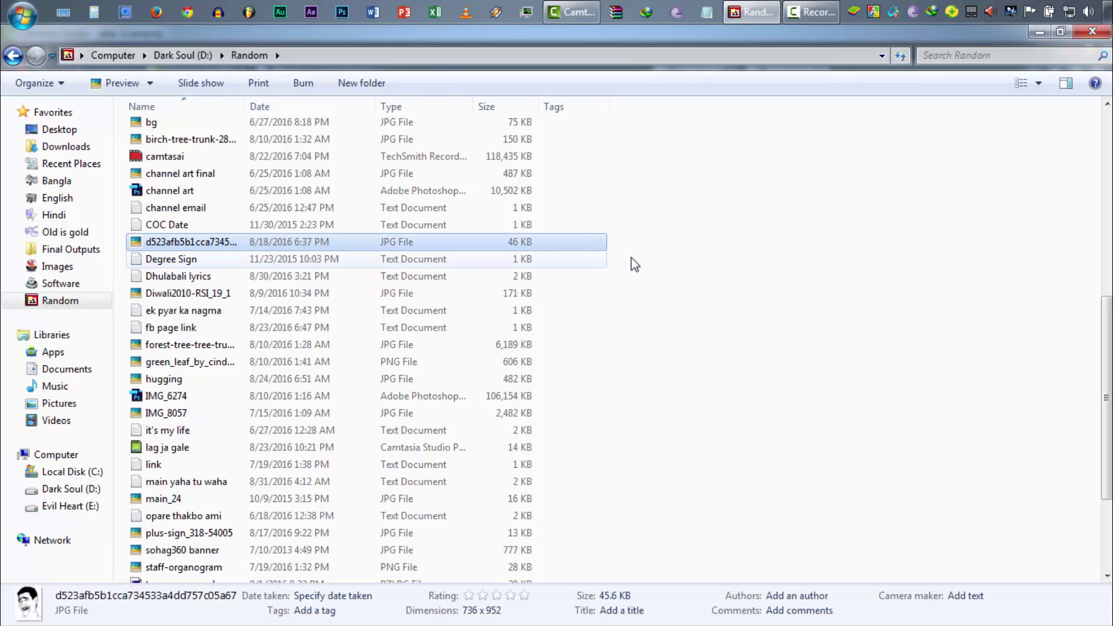
{"action": "left_click", "coordinate": [584, 13]}
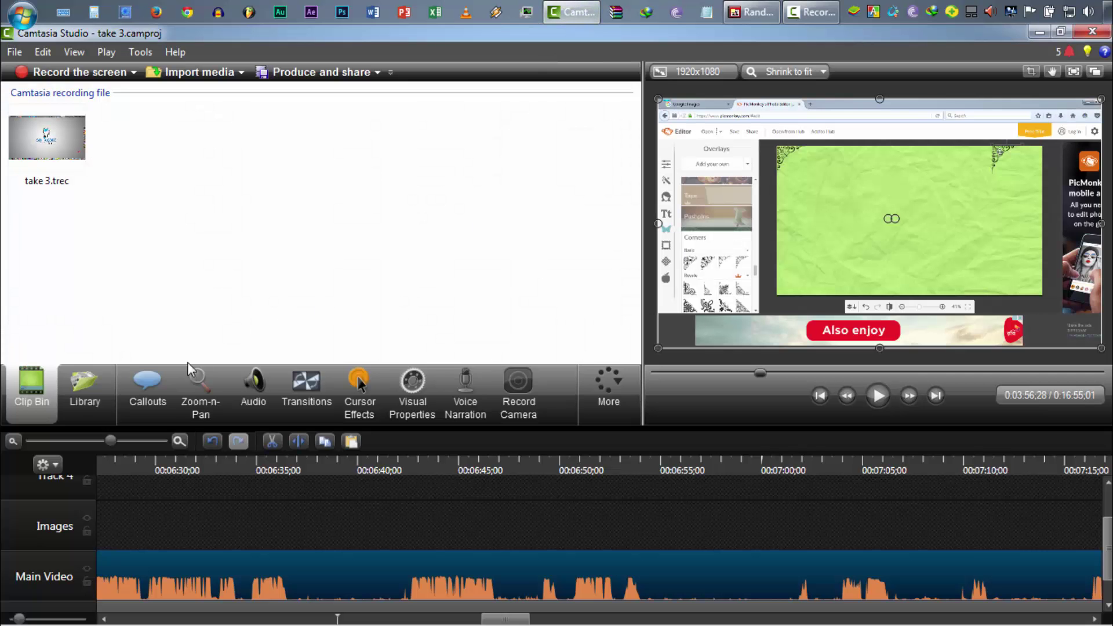
{"action": "left_click", "coordinate": [747, 13]}
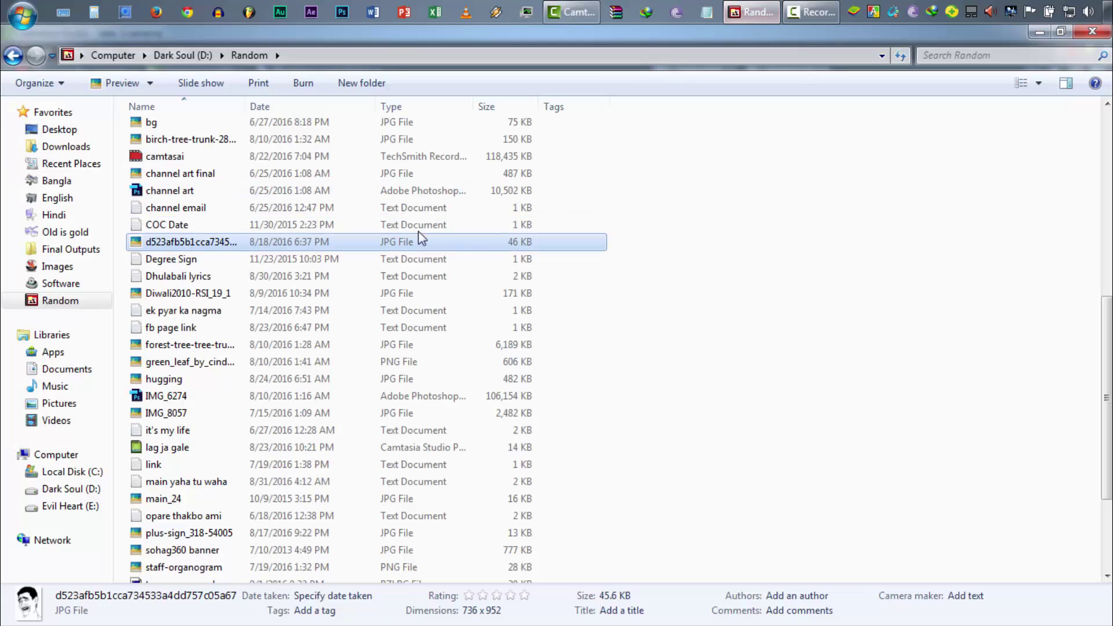
{"action": "left_click_drag", "start_coordinate": [406, 242], "coordinate": [298, 191]}
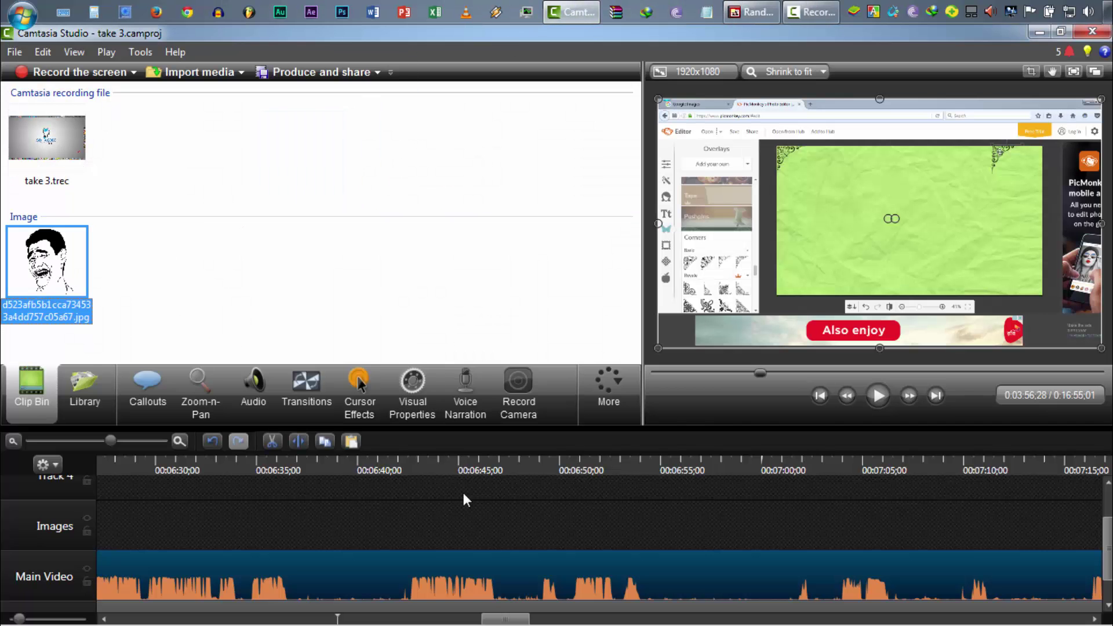
- Place the imported face image on the Images track from about 0:06:34 and show the frame at about 0:06:36
{"action": "scroll", "coordinate": [502, 586], "scroll_direction": "up", "scroll_amount": 3}
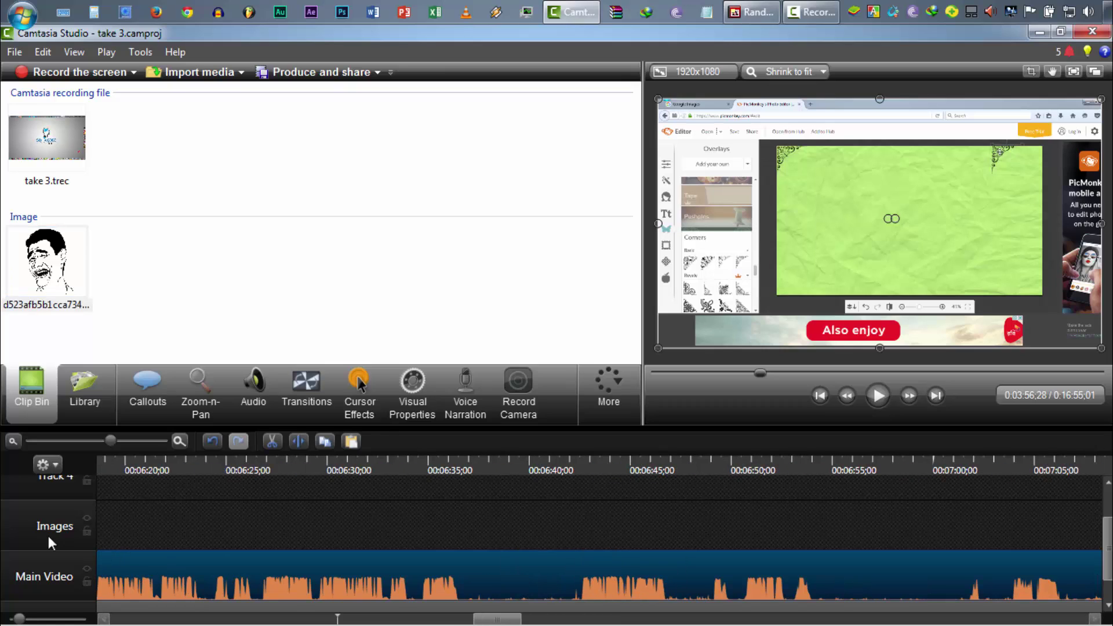
{"action": "left_click_drag", "start_coordinate": [55, 296], "coordinate": [396, 537]}
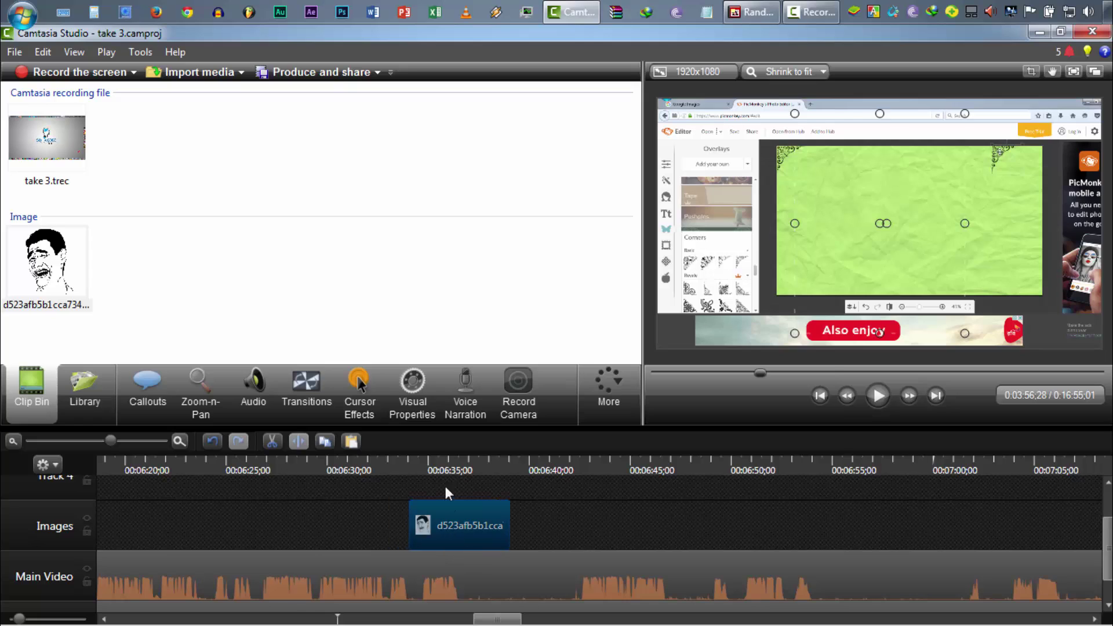
{"action": "left_click", "coordinate": [450, 458]}
{"action": "mouse_move", "coordinate": [450, 458]}
{"action": "left_mouse_down"}
{"action": "mouse_move", "coordinate": [556, 461]}
{"action": "mouse_move", "coordinate": [418, 462]}
{"action": "mouse_move", "coordinate": [462, 464]}
{"action": "left_mouse_up"}
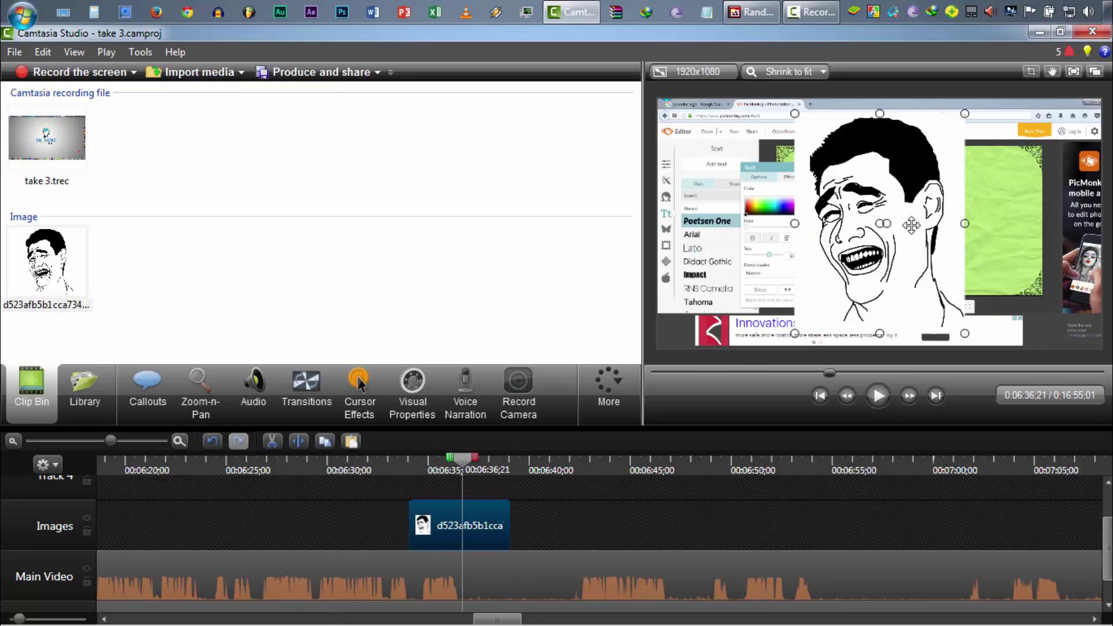
- Shrink the face image to about half its size and position it near the middle of the green canvas
{"action": "left_click_drag", "start_coordinate": [908, 225], "coordinate": [934, 196]}
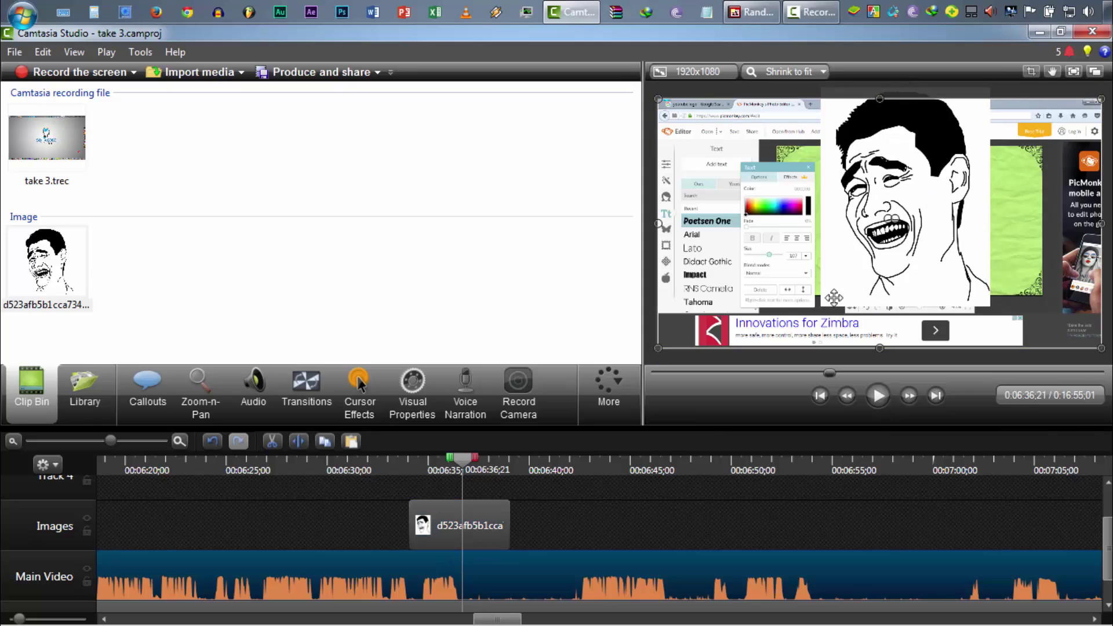
{"action": "left_click_drag", "start_coordinate": [825, 306], "coordinate": [906, 198]}
{"action": "left_click_drag", "start_coordinate": [967, 169], "coordinate": [908, 225]}
- Extend the face image clip's end to about 0:06:44 and scrub over it to preview it
{"action": "left_click_drag", "start_coordinate": [427, 462], "coordinate": [562, 476]}
{"action": "left_click_drag", "start_coordinate": [509, 521], "coordinate": [618, 522]}
{"action": "left_click", "coordinate": [529, 471]}
{"action": "left_click_drag", "start_coordinate": [502, 481], "coordinate": [605, 479]}
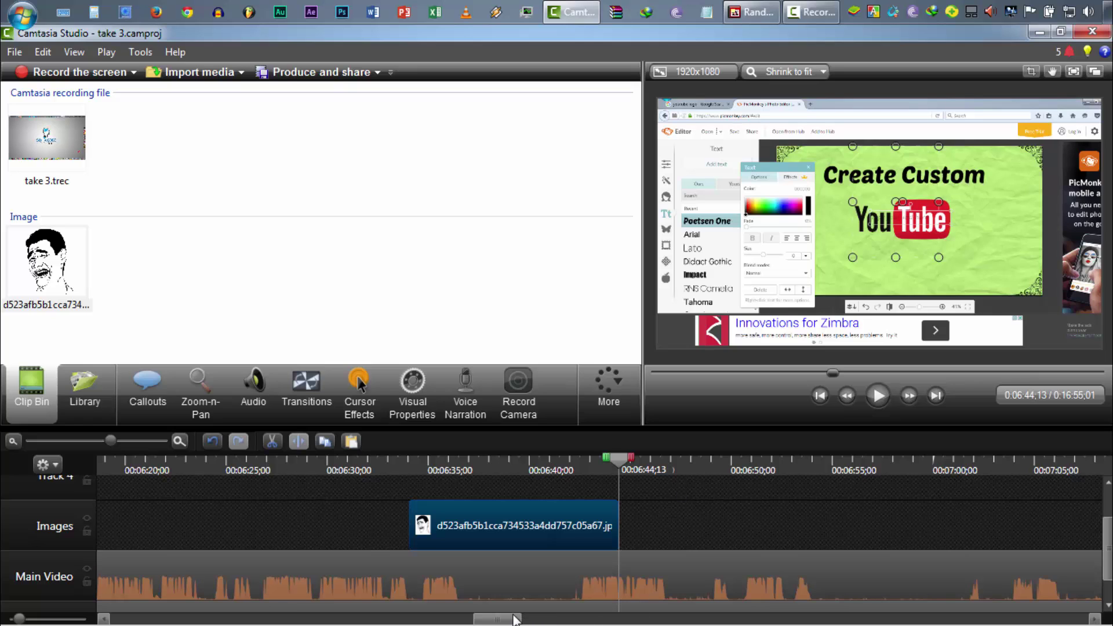
- Select the System Audio clip and look over the timeline tracks from System Audio up to Track 4
{"action": "left_click_drag", "start_coordinate": [518, 619], "coordinate": [513, 619]}
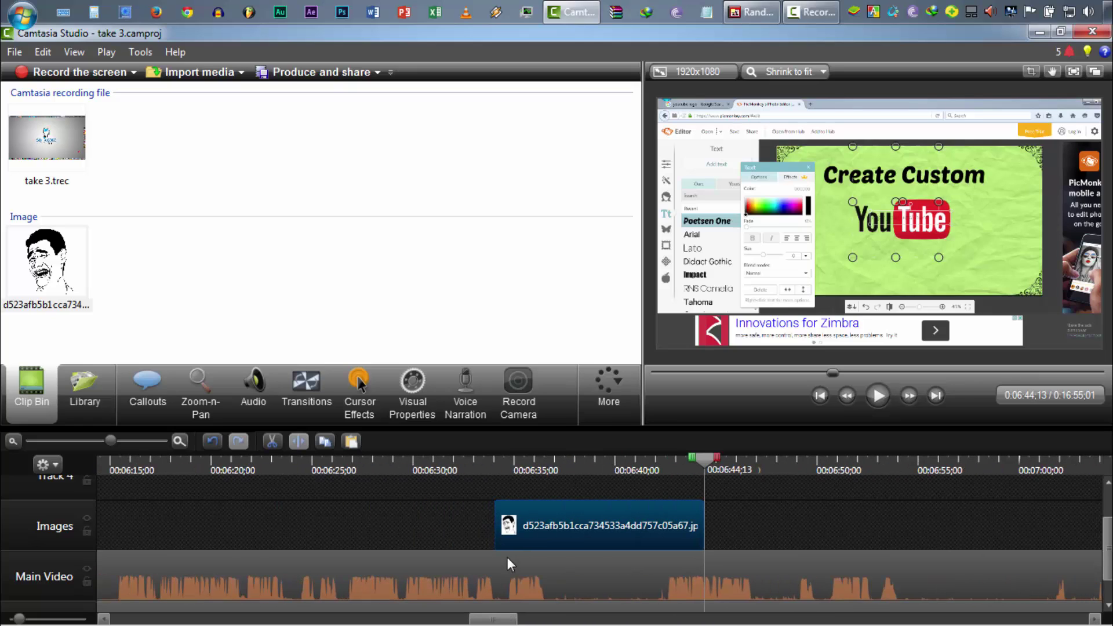
{"action": "scroll", "coordinate": [507, 558], "scroll_direction": "down", "scroll_amount": 1}
{"action": "left_click", "coordinate": [511, 583]}
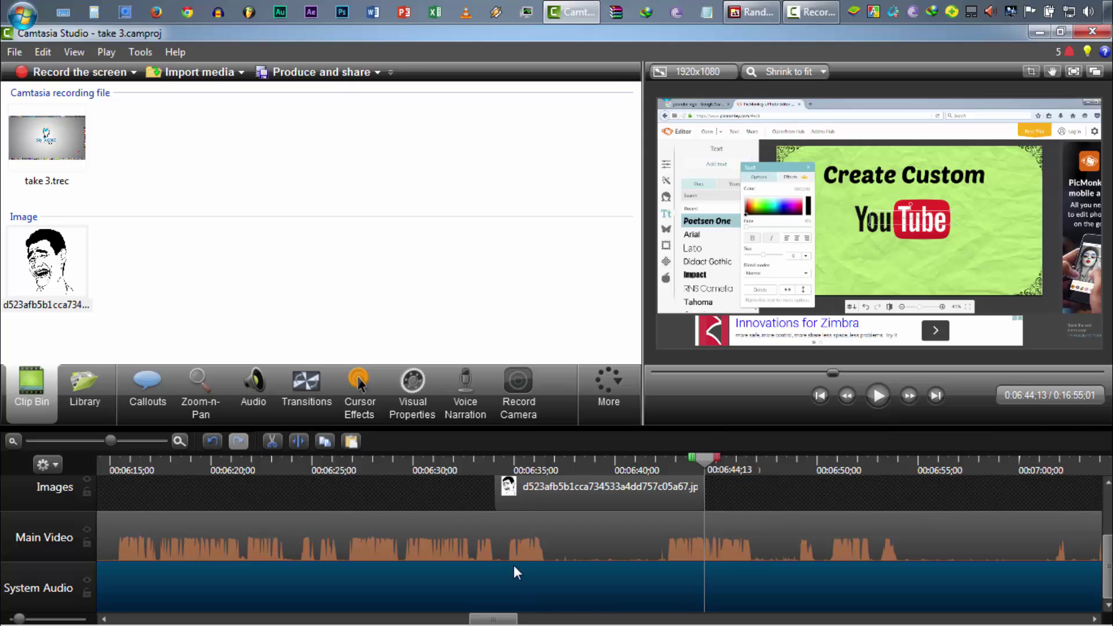
{"action": "scroll", "coordinate": [515, 567], "scroll_direction": "up", "scroll_amount": 1}
{"action": "scroll", "coordinate": [514, 567], "scroll_direction": "up", "scroll_amount": 1}
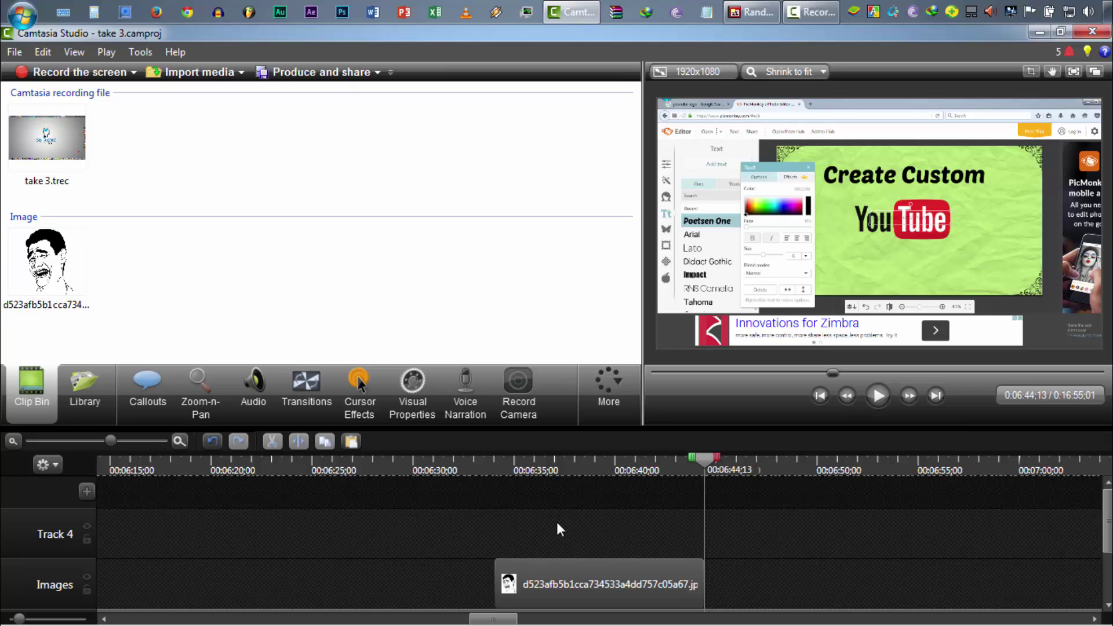
- Import the Bar_Crawl audio file from the project's Music folder into the Clip Bin
{"action": "left_click", "coordinate": [743, 18]}
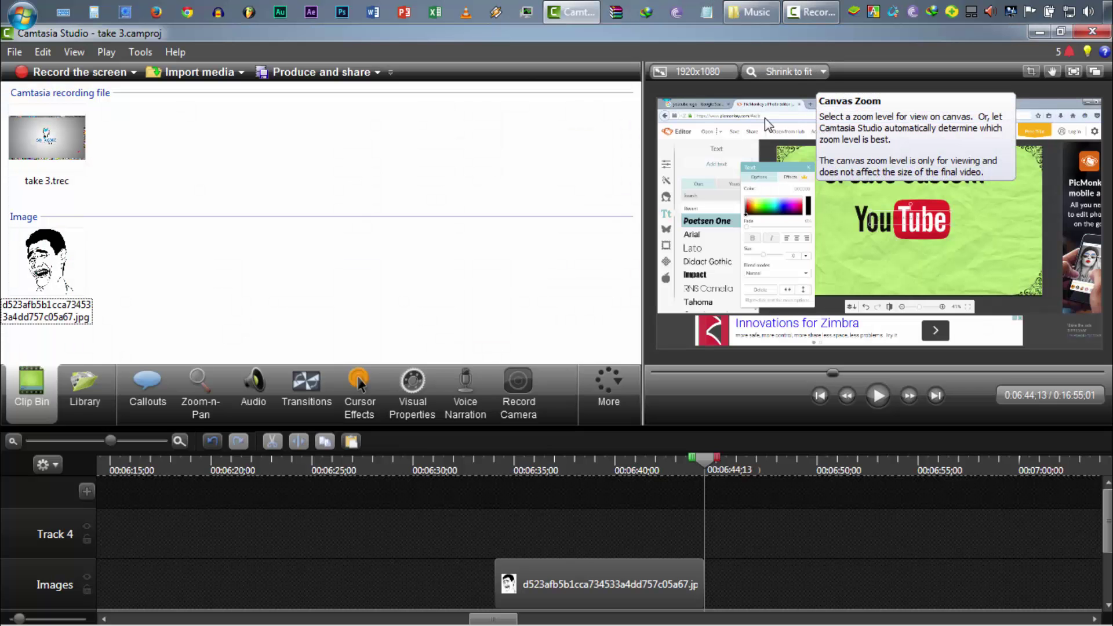
{"action": "left_click", "coordinate": [752, 11]}
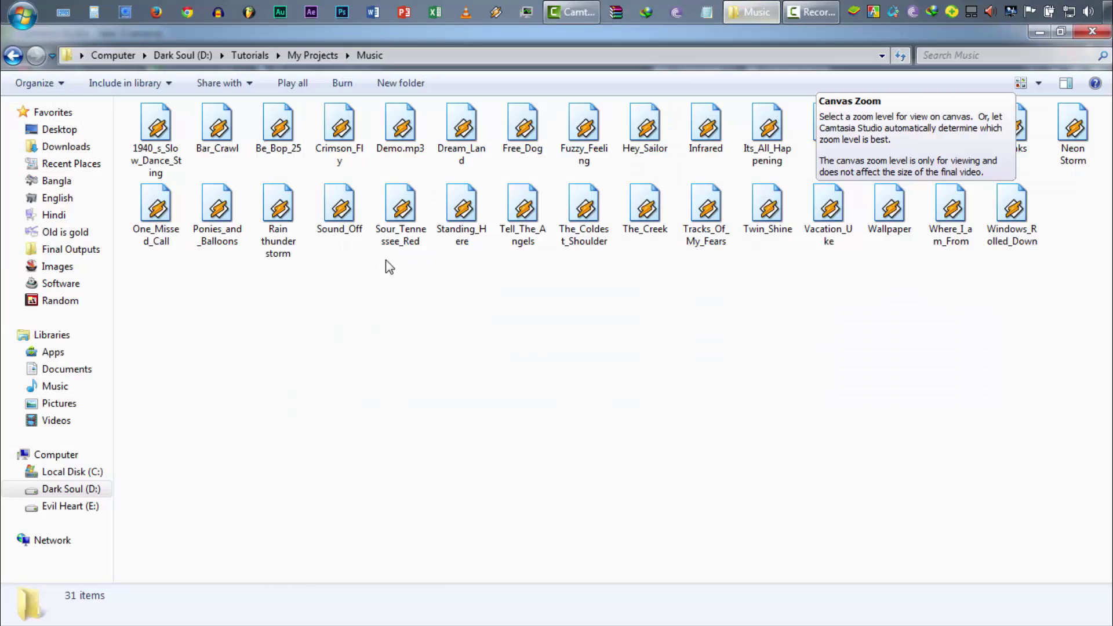
{"action": "left_click", "coordinate": [213, 134]}
{"action": "left_click_drag", "start_coordinate": [214, 133], "coordinate": [322, 223]}
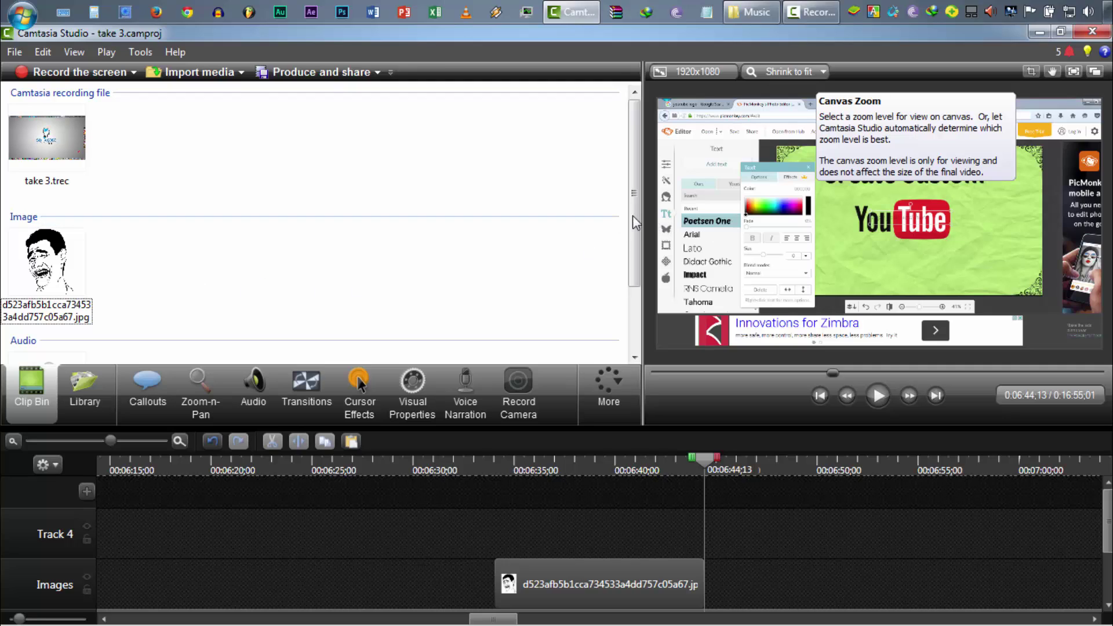
- Place Bar_Crawl.mp3 on Track 4 starting at about 0:04:44 and add a second copy directly after it
{"action": "left_click_drag", "start_coordinate": [633, 217], "coordinate": [630, 311]}
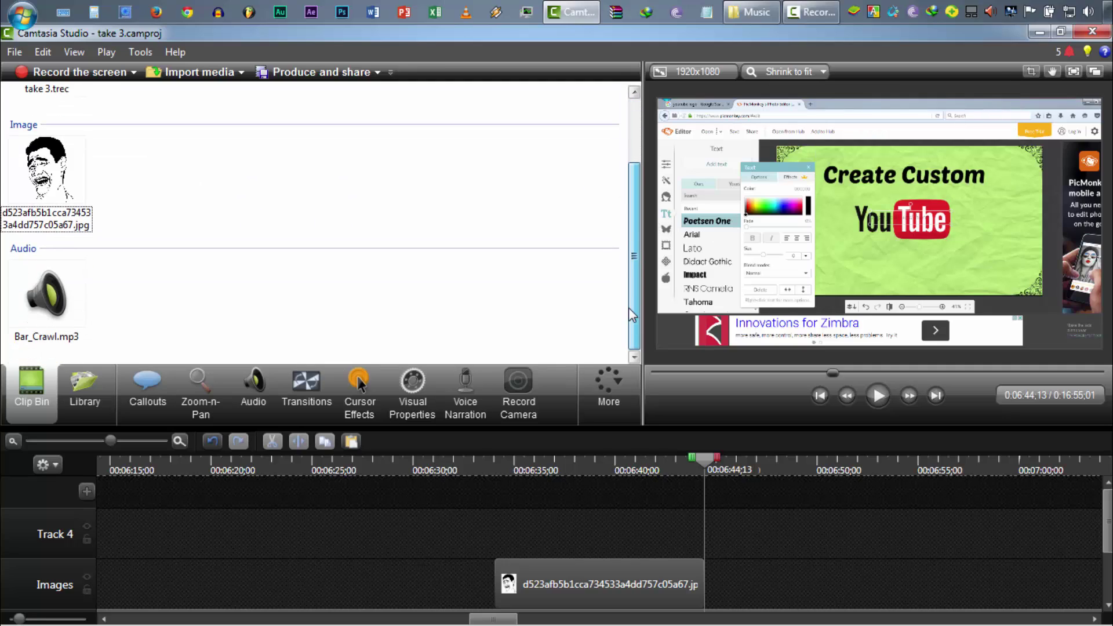
{"action": "left_click", "coordinate": [51, 292]}
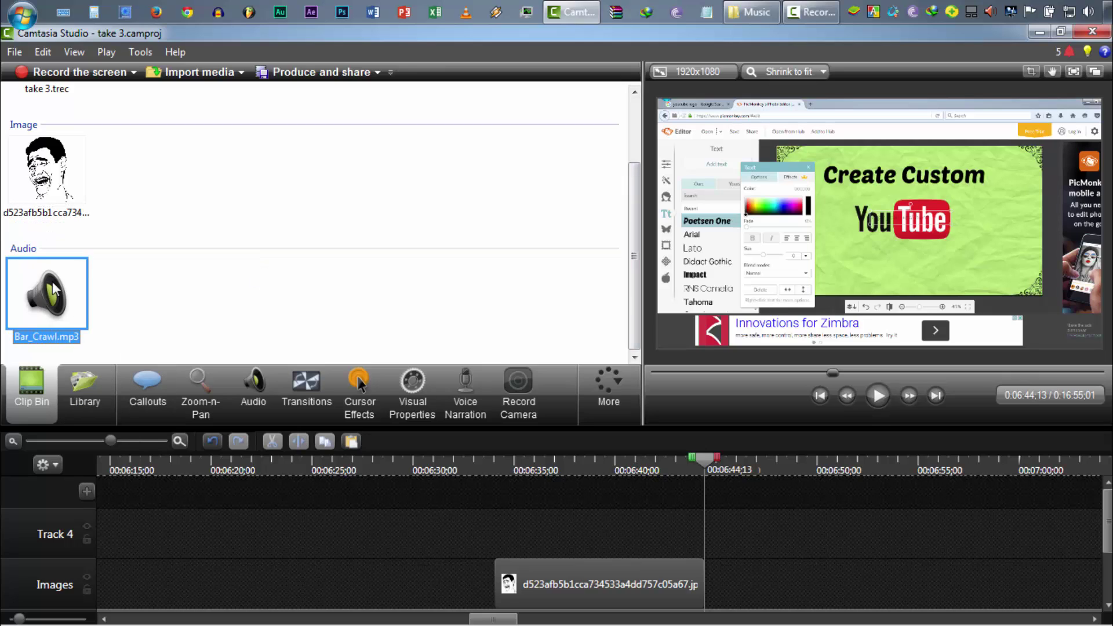
{"action": "left_click_drag", "start_coordinate": [52, 290], "coordinate": [412, 557]}
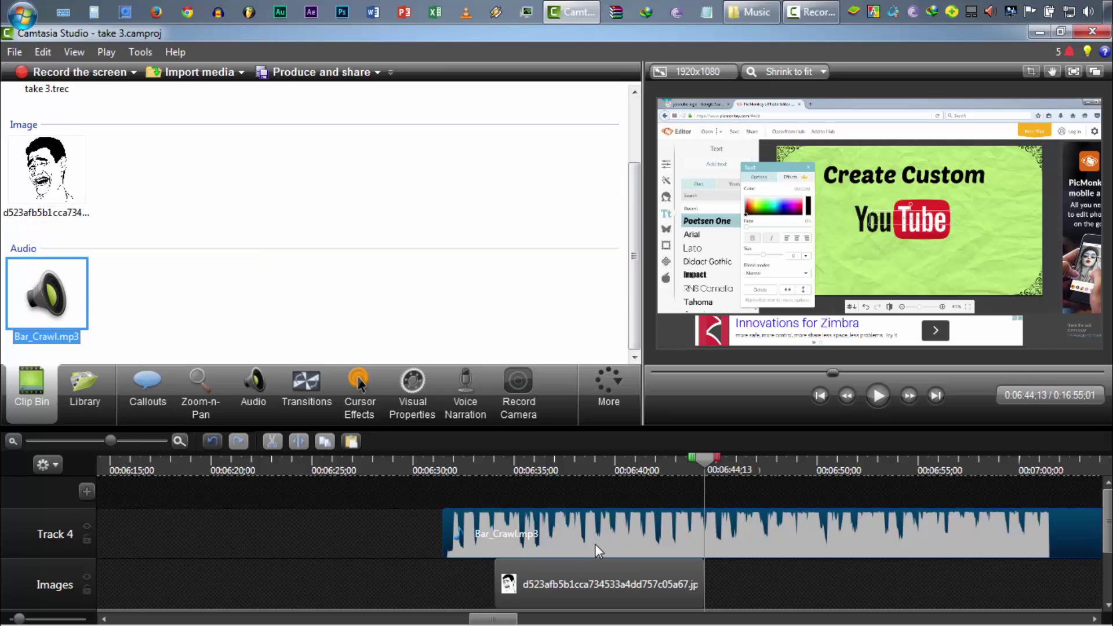
{"action": "left_click_drag", "start_coordinate": [595, 544], "coordinate": [133, 545]}
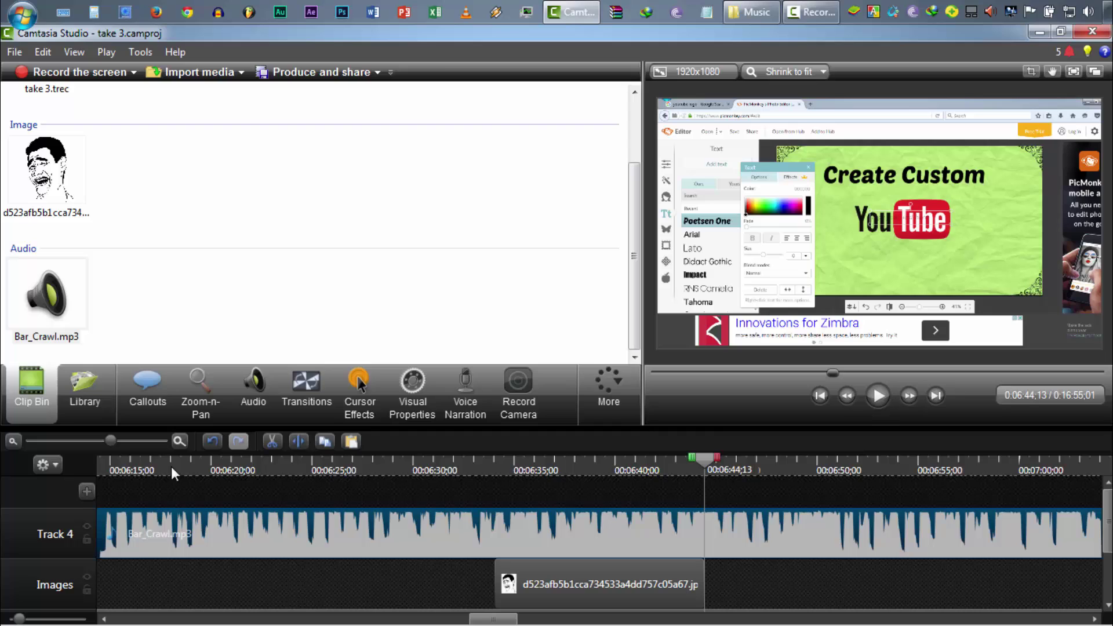
{"action": "left_click", "coordinate": [82, 441]}
{"action": "left_click_drag", "start_coordinate": [444, 620], "coordinate": [467, 620]}
{"action": "left_click_drag", "start_coordinate": [768, 531], "coordinate": [466, 540]}
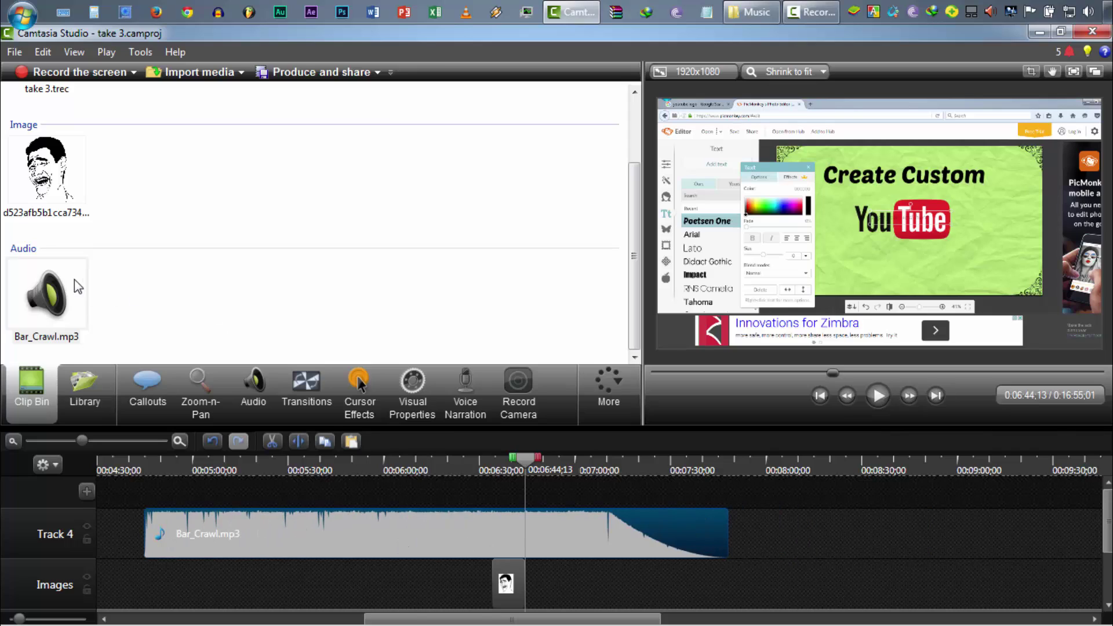
{"action": "left_click_drag", "start_coordinate": [75, 282], "coordinate": [754, 555]}
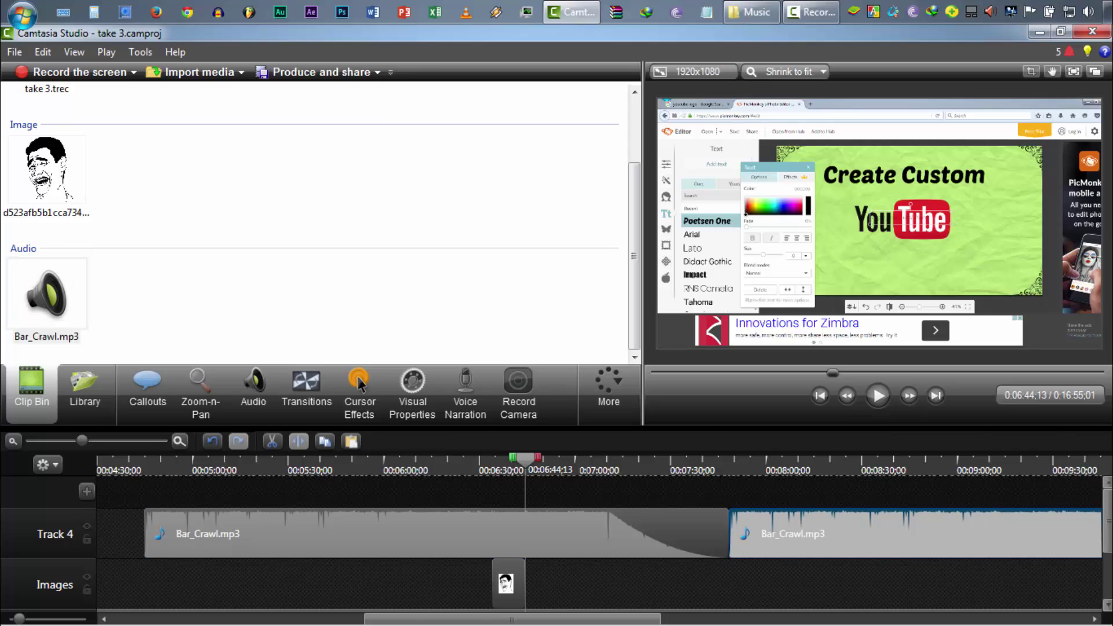
- Lower the audio volume of both Bar_Crawl.mp3 clips on Track 4 to nearly silent
{"action": "left_click", "coordinate": [253, 400]}
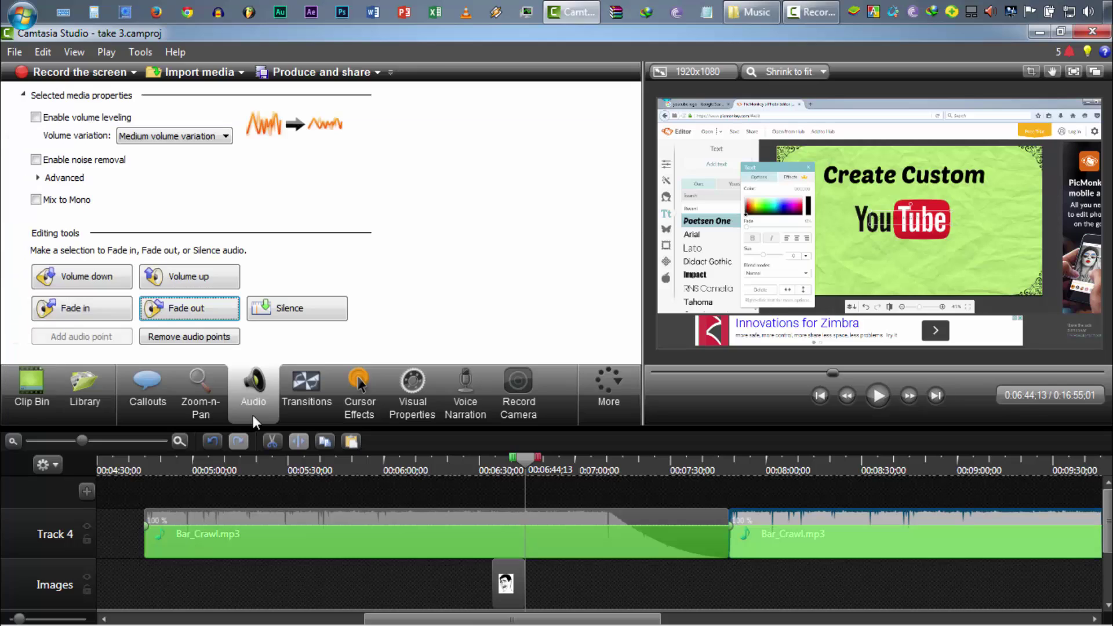
{"action": "left_click_drag", "start_coordinate": [346, 523], "coordinate": [342, 555]}
{"action": "left_click_drag", "start_coordinate": [795, 526], "coordinate": [795, 558]}
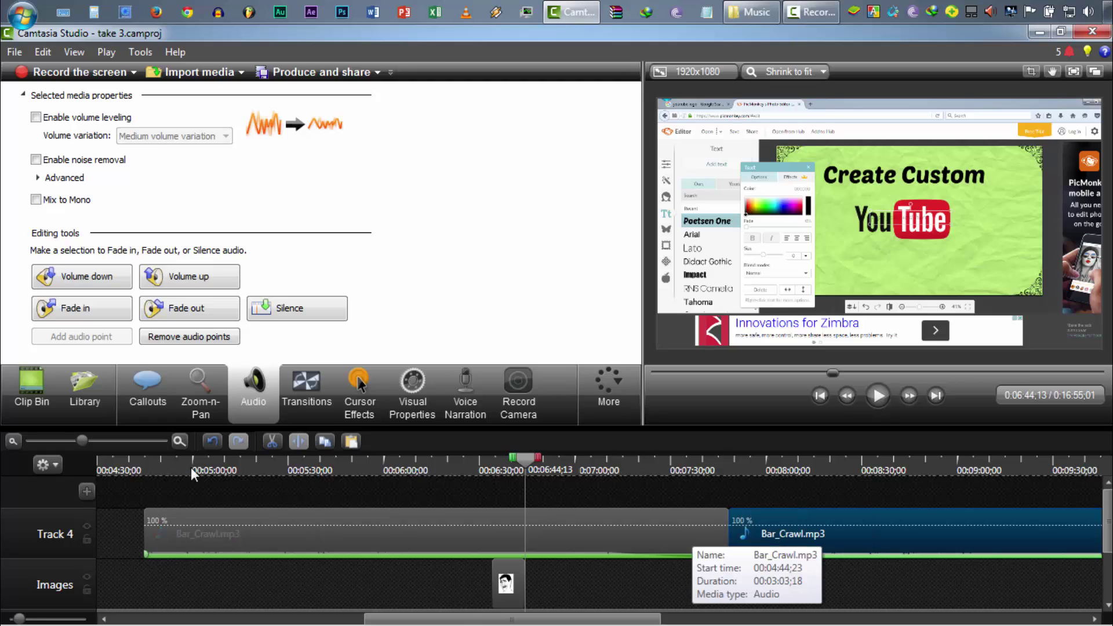
- Make the timeline area taller, look over all tracks from Track 4 to System Audio, and deselect the music clip
{"action": "left_click", "coordinate": [72, 442]}
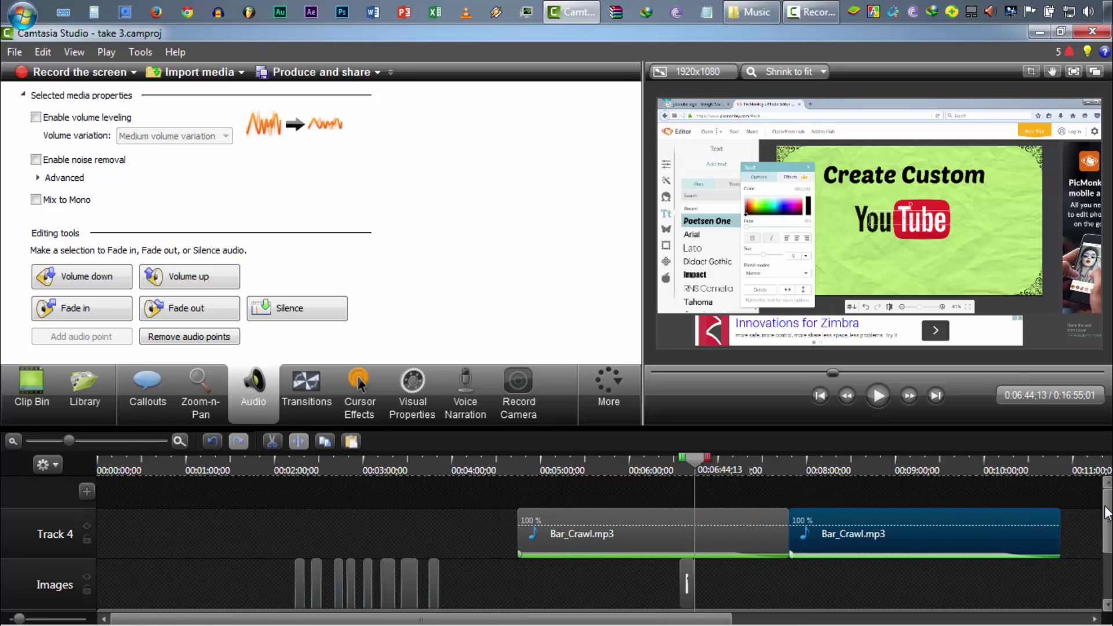
{"action": "left_click", "coordinate": [103, 618]}
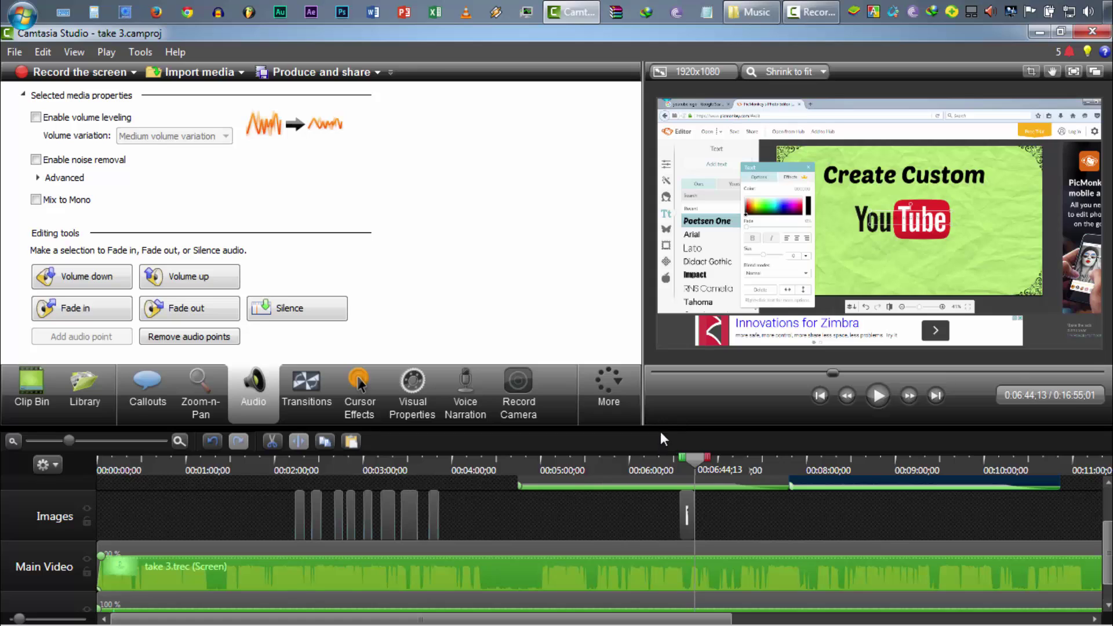
{"action": "left_click_drag", "start_coordinate": [639, 330], "coordinate": [628, 302]}
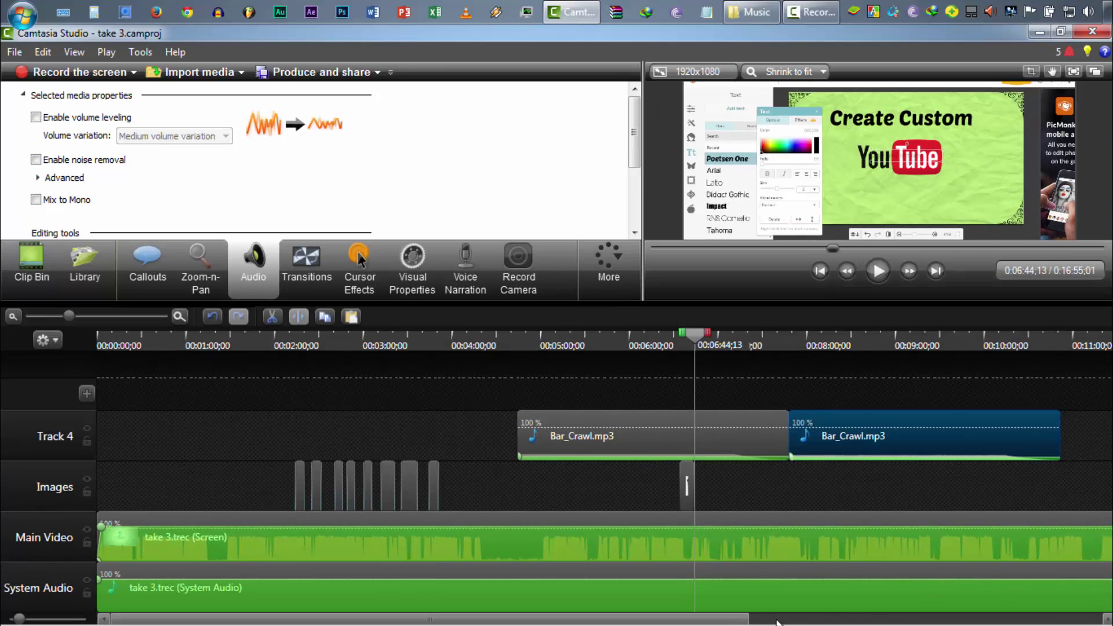
{"action": "left_click_drag", "start_coordinate": [777, 622], "coordinate": [406, 625]}
{"action": "left_click", "coordinate": [165, 438]}
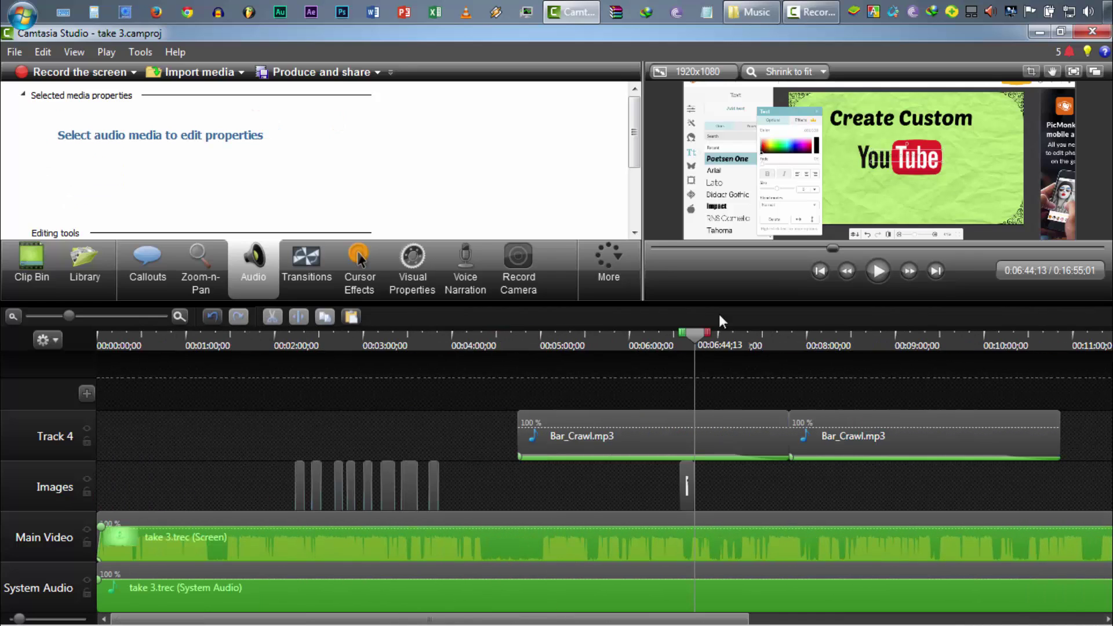
- Import the intro 2.avi video from the Intro folder into the Clip Bin
{"action": "left_click", "coordinate": [749, 18]}
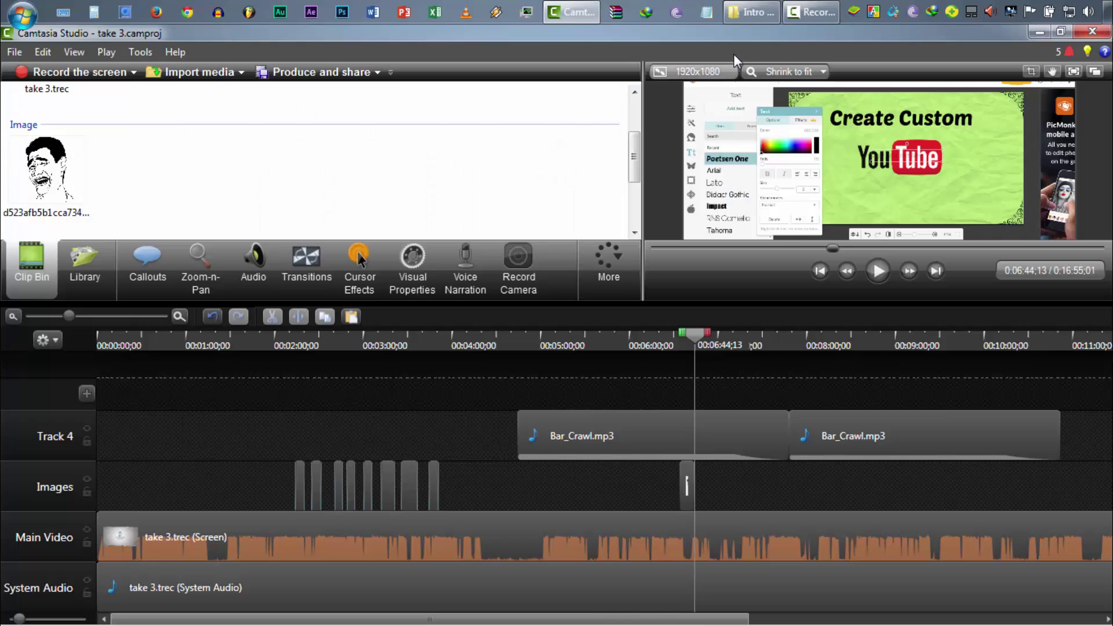
{"action": "left_click", "coordinate": [737, 22]}
{"action": "left_click_drag", "start_coordinate": [647, 140], "coordinate": [295, 167]}
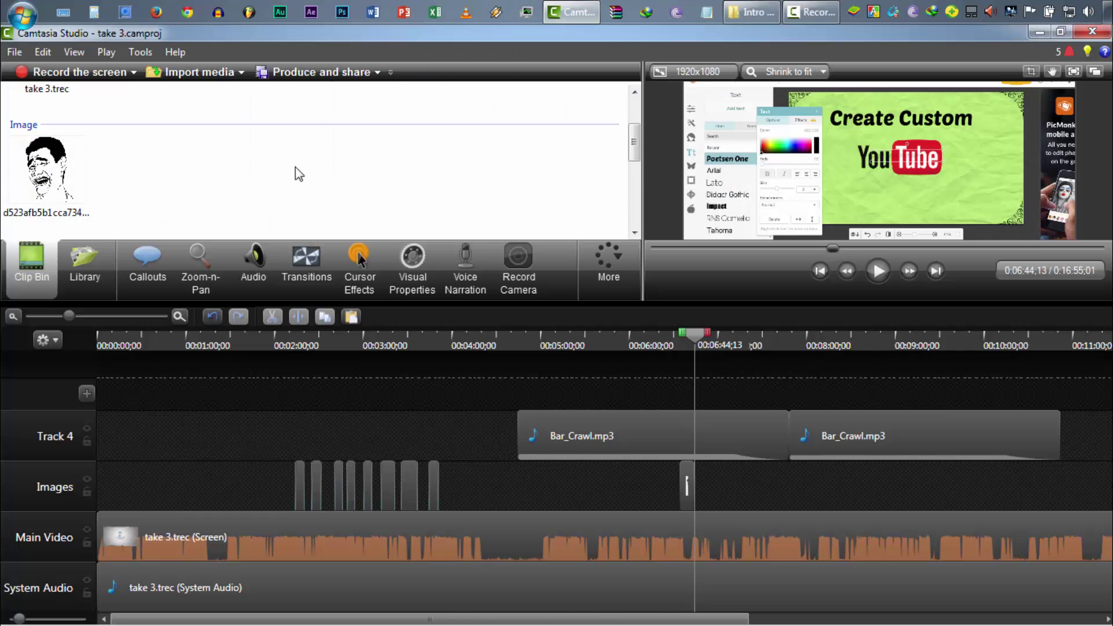
- Place the intro 2.avi clip at the very start of the Images track
{"action": "left_click_drag", "start_coordinate": [638, 141], "coordinate": [634, 216]}
{"action": "left_click", "coordinate": [49, 173]}
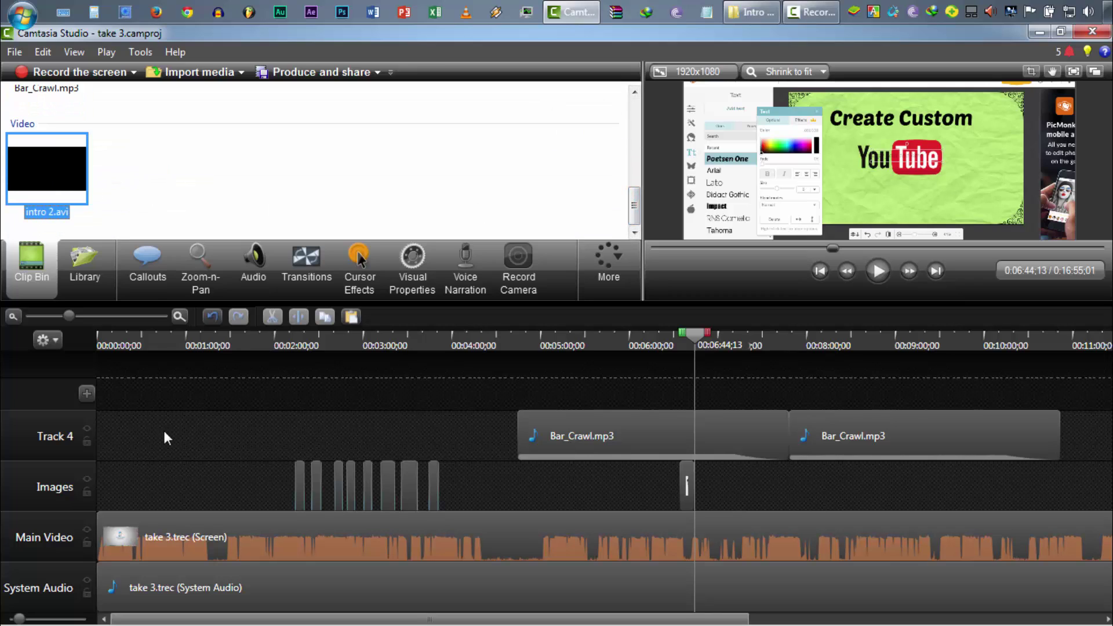
{"action": "left_click_drag", "start_coordinate": [50, 154], "coordinate": [131, 435]}
{"action": "left_click_drag", "start_coordinate": [129, 469], "coordinate": [50, 482]}
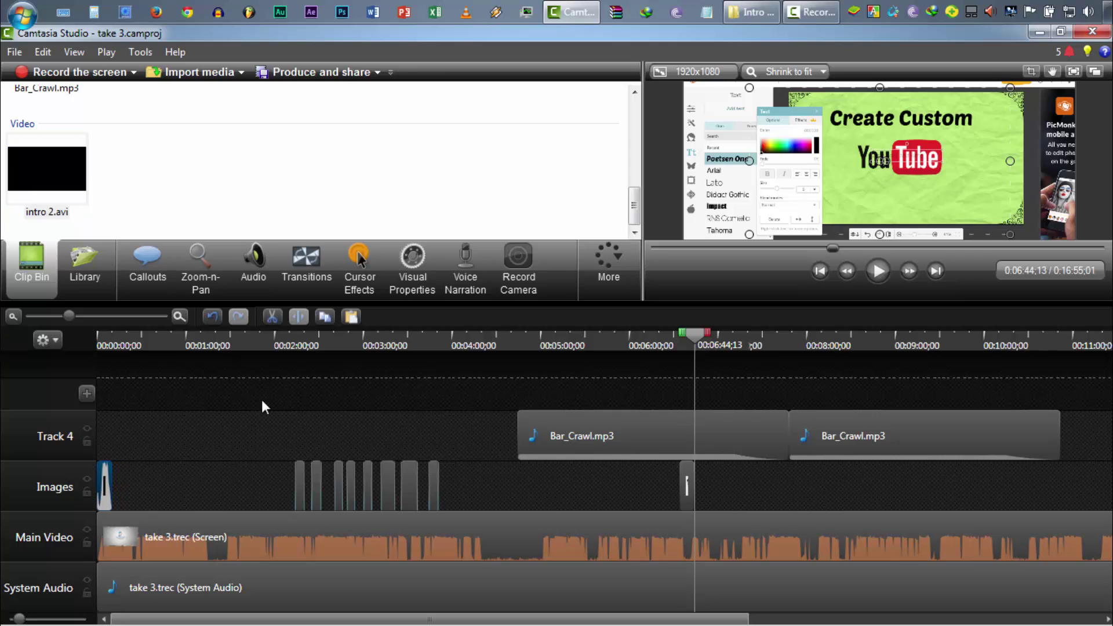
- Shift every clip except the intro about 2:20 later and move the intro to the start of the Main Video track
{"action": "left_click_drag", "start_coordinate": [252, 399], "coordinate": [967, 613]}
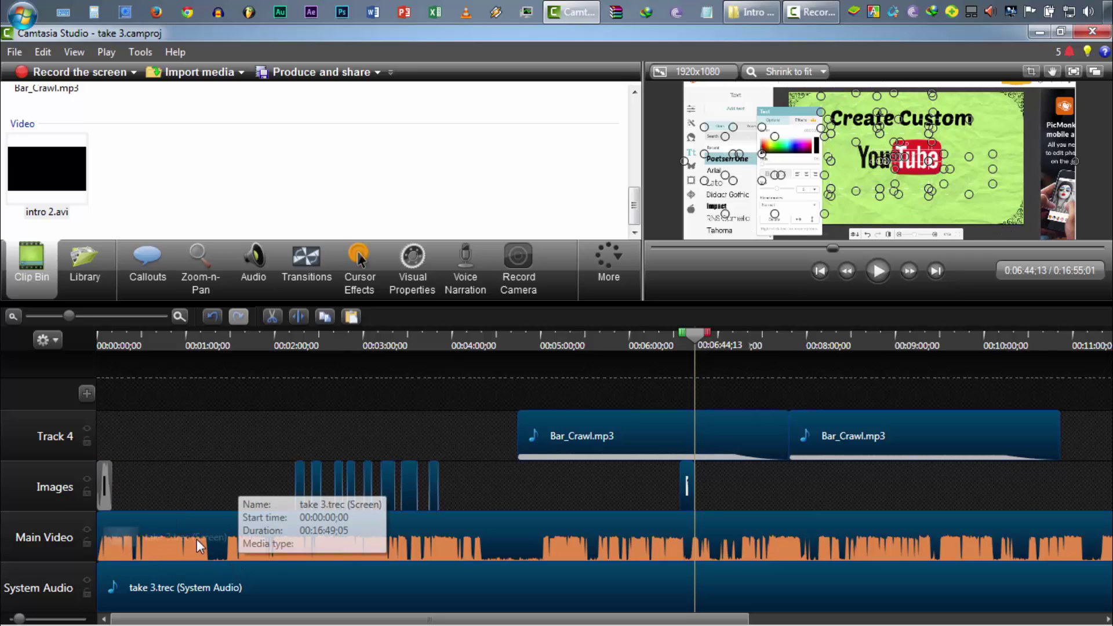
{"action": "left_click_drag", "start_coordinate": [197, 540], "coordinate": [402, 541]}
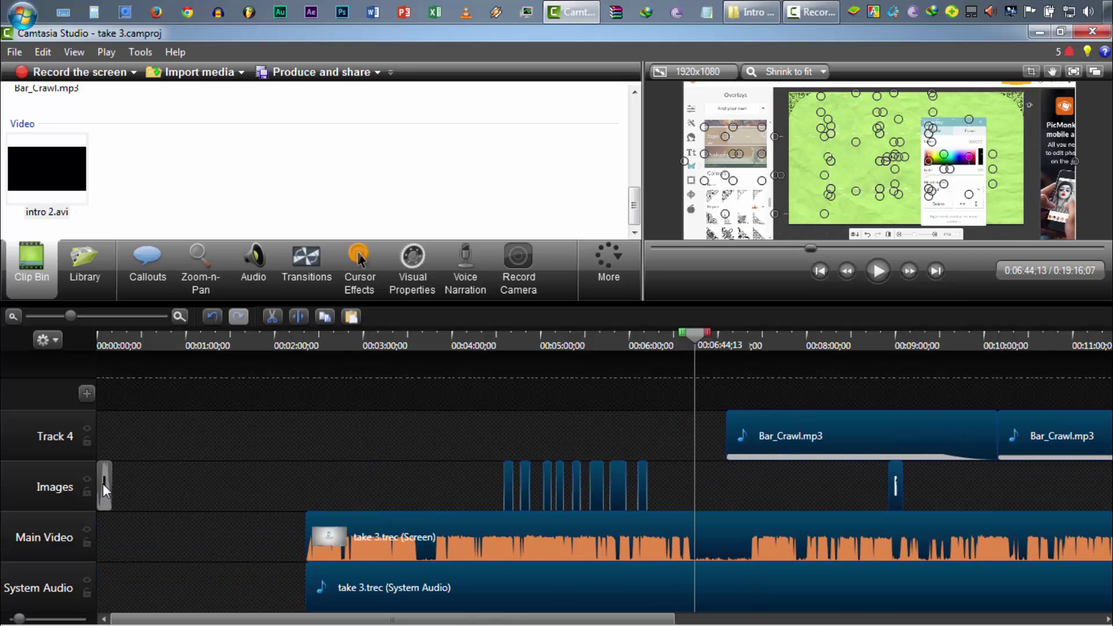
{"action": "left_click_drag", "start_coordinate": [103, 484], "coordinate": [92, 547]}
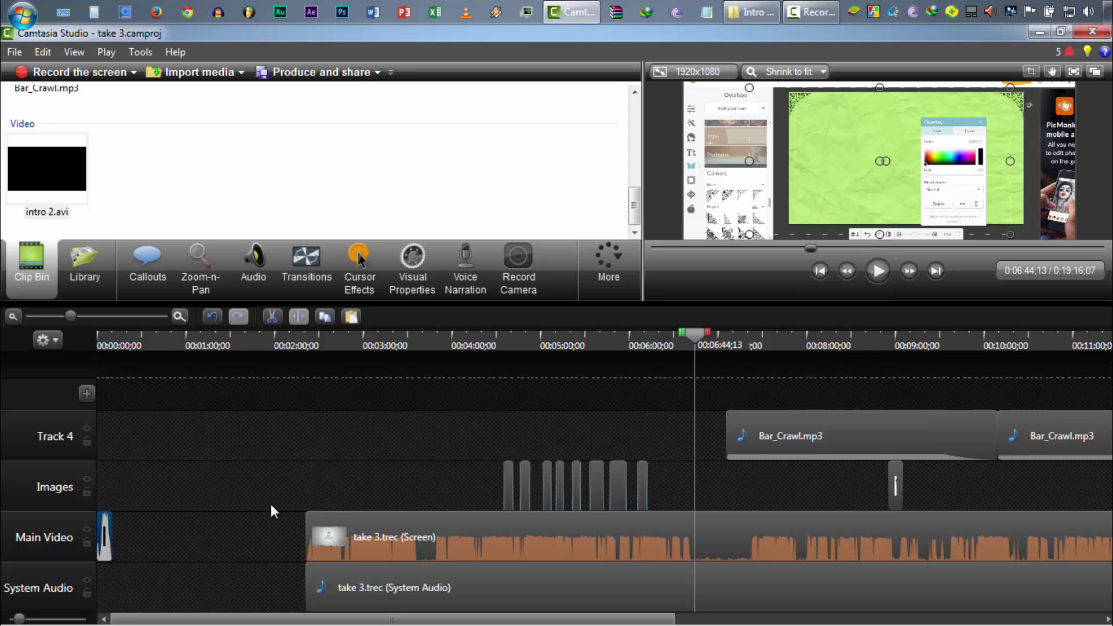
- Move all clips except the intro back together so the main recording begins right after the intro
{"action": "key", "text": "ctrl+a"}
{"action": "left_click", "coordinate": [104, 533], "text": "ctrl"}
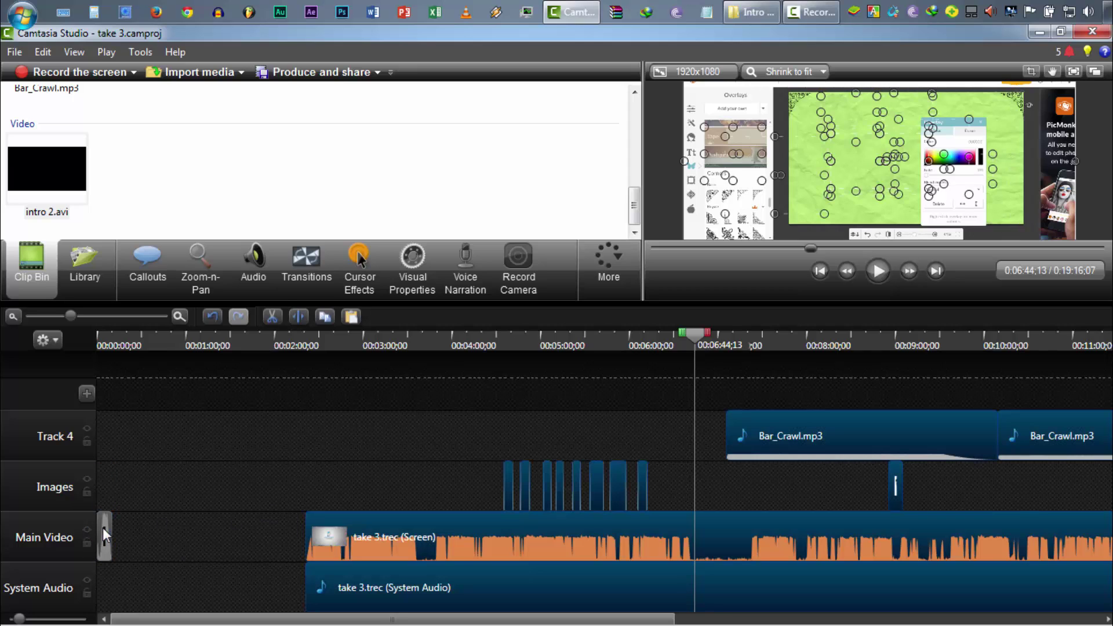
{"action": "left_click_drag", "start_coordinate": [412, 539], "coordinate": [128, 535]}
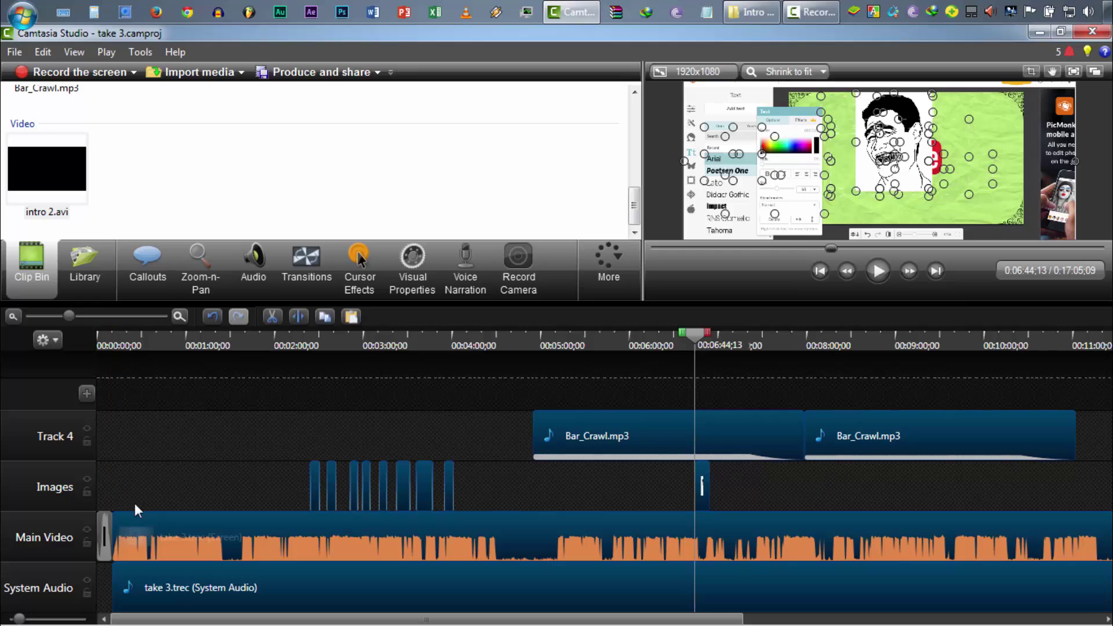
- Scrub through the rearranged timeline and examine the Main Video track from the intro to its end
{"action": "left_click", "coordinate": [116, 344]}
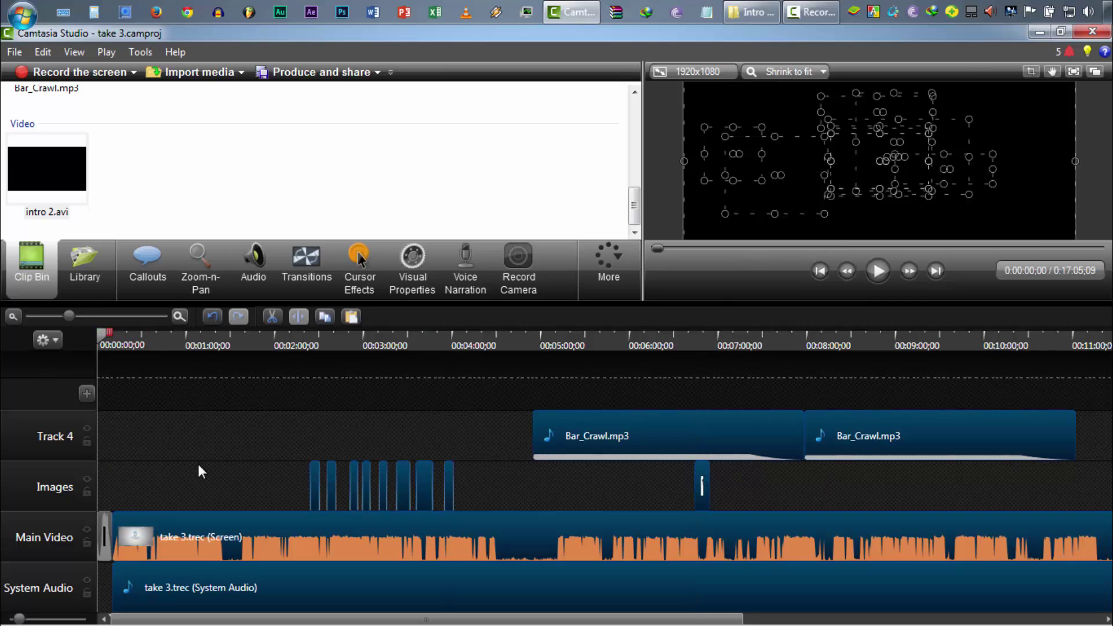
{"action": "left_click", "coordinate": [197, 462]}
{"action": "left_click_drag", "start_coordinate": [97, 330], "coordinate": [228, 360]}
{"action": "left_click", "coordinate": [253, 367]}
{"action": "left_click", "coordinate": [519, 513]}
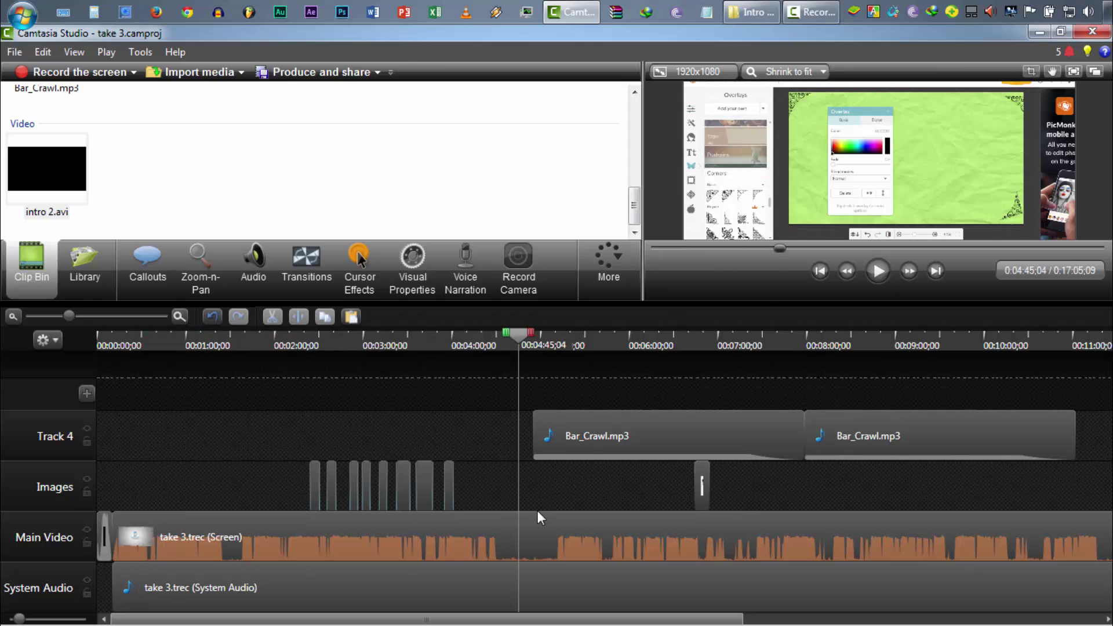
{"action": "left_click_drag", "start_coordinate": [600, 624], "coordinate": [1039, 566]}
{"action": "left_click", "coordinate": [1020, 532]}
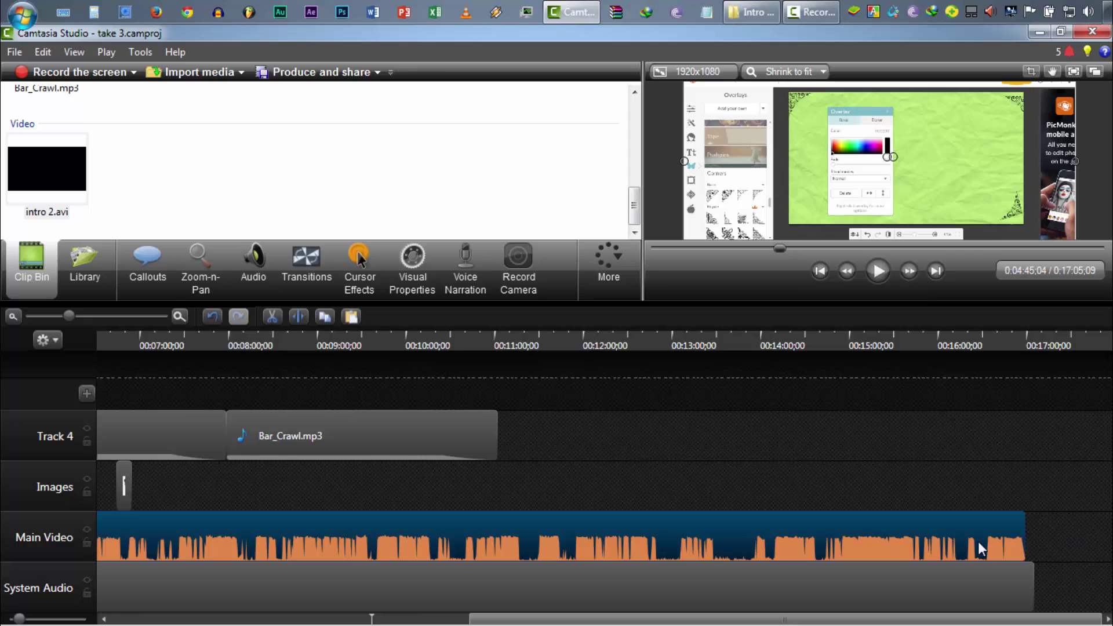
{"action": "left_click", "coordinate": [348, 620]}
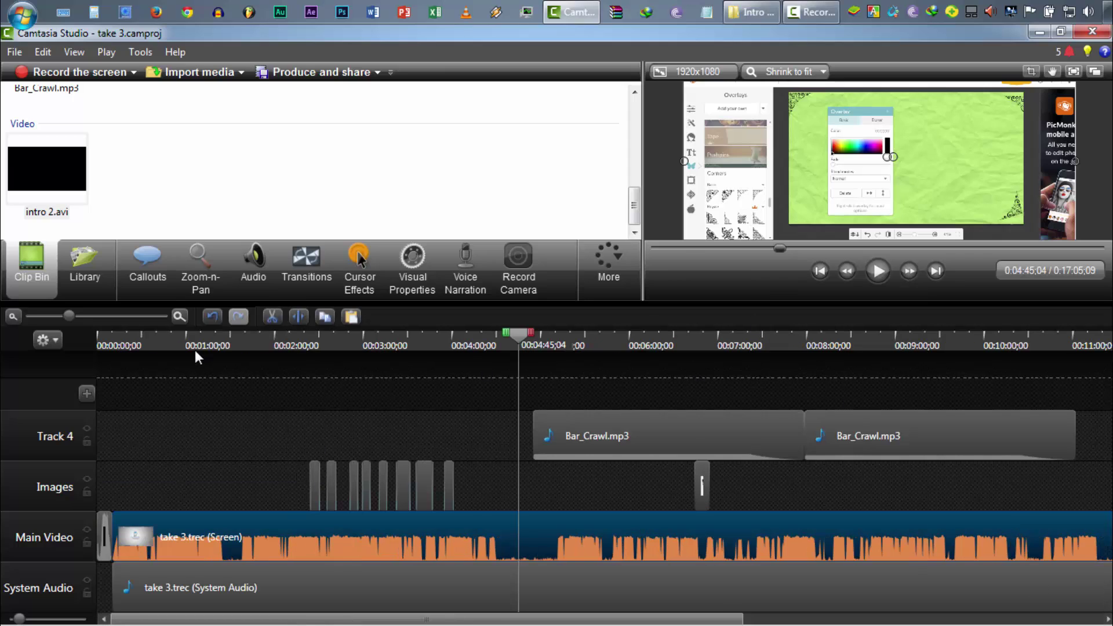
- Enlarge the preview area and scrub the project from the start, leaving the playhead at about 0:02:25
{"action": "left_click_drag", "start_coordinate": [195, 350], "coordinate": [47, 354]}
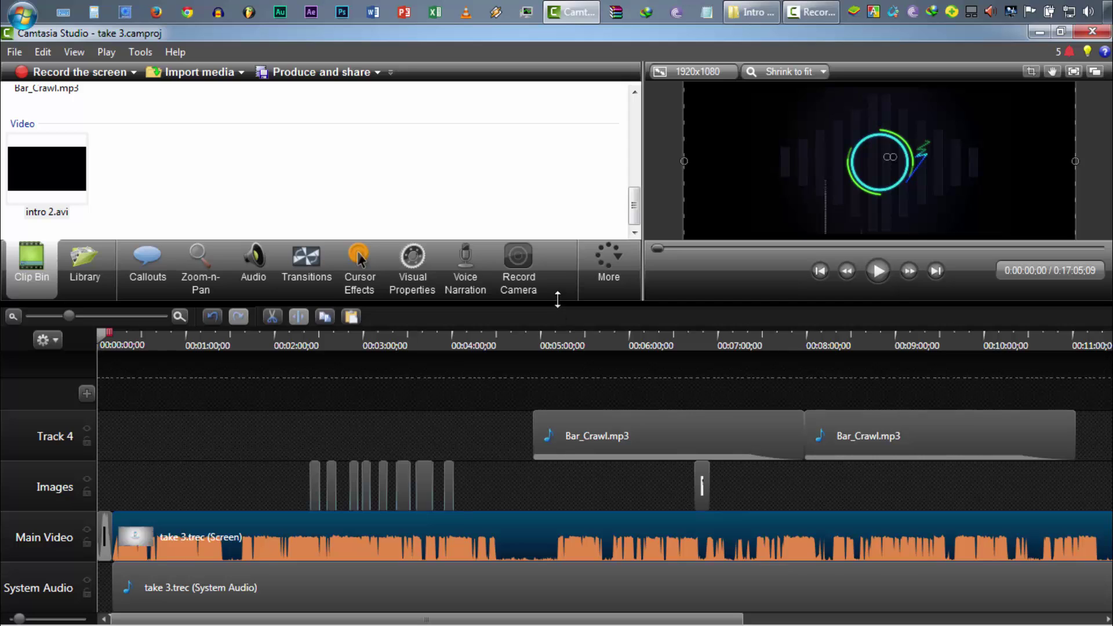
{"action": "left_click_drag", "start_coordinate": [555, 305], "coordinate": [558, 425]}
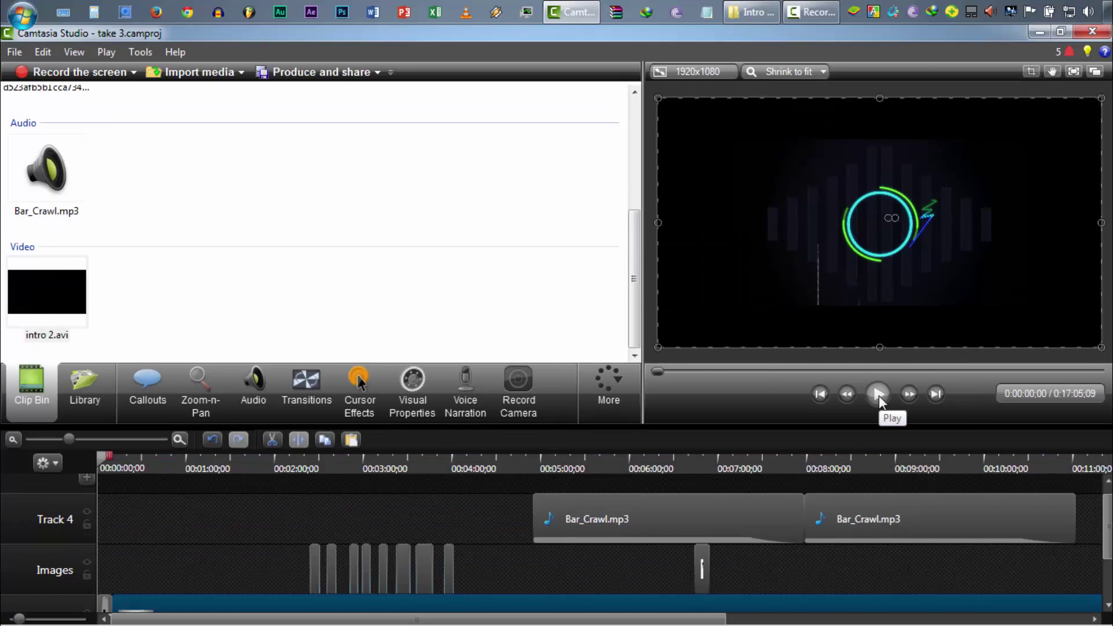
{"action": "left_click_drag", "start_coordinate": [408, 467], "coordinate": [313, 462]}
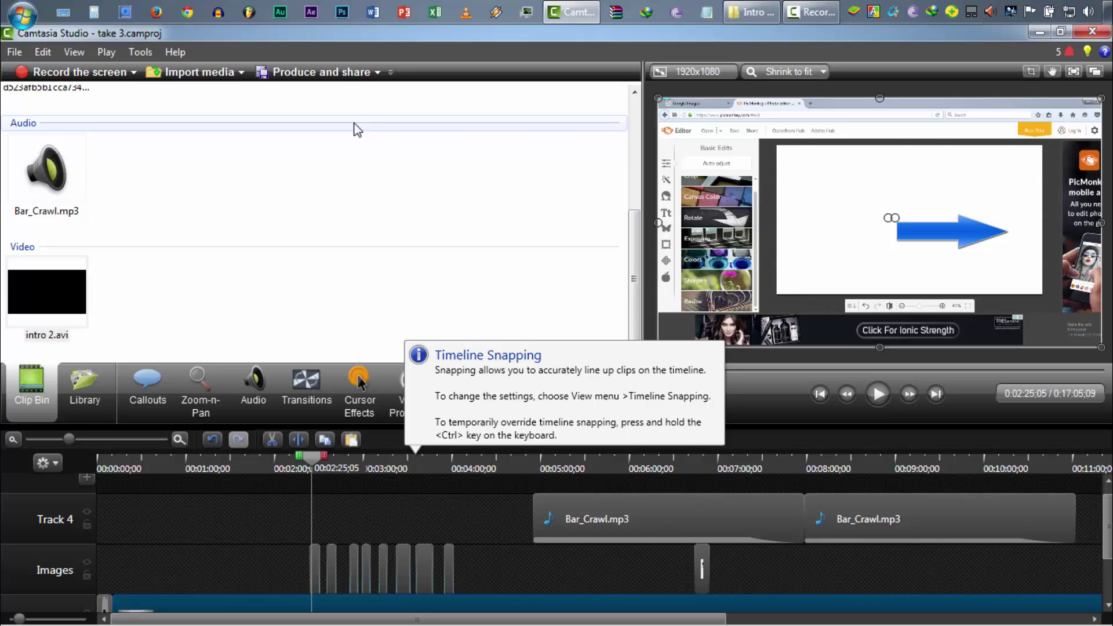
- Start producing the video and choose the MP4 only (up to 1080p) preset
{"action": "left_click", "coordinate": [304, 72]}
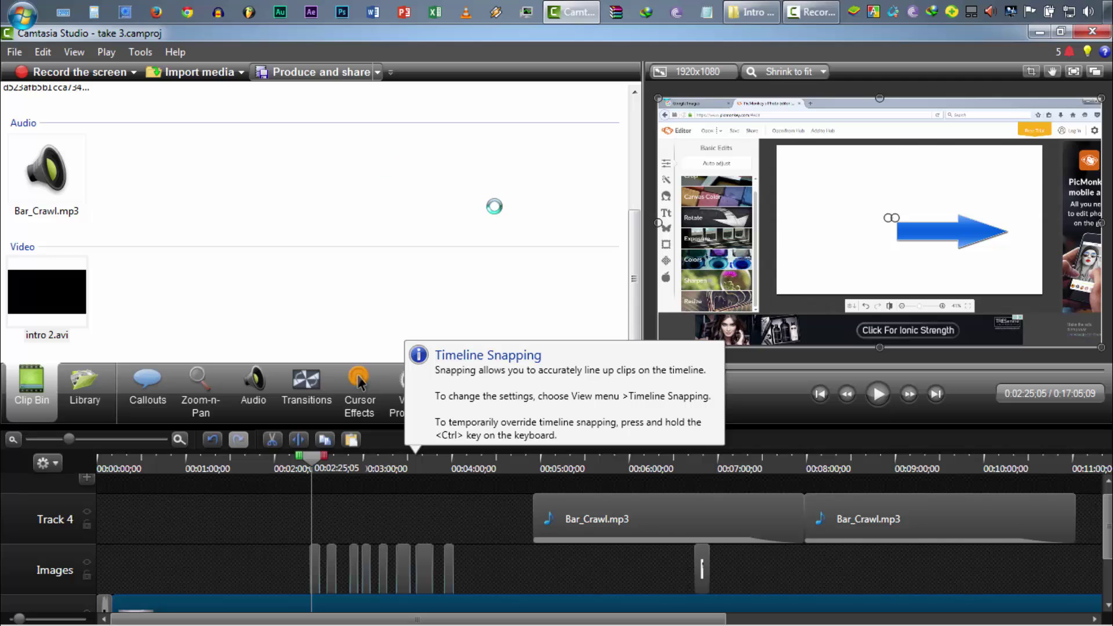
{"action": "left_click_drag", "start_coordinate": [517, 78], "coordinate": [361, 78]}
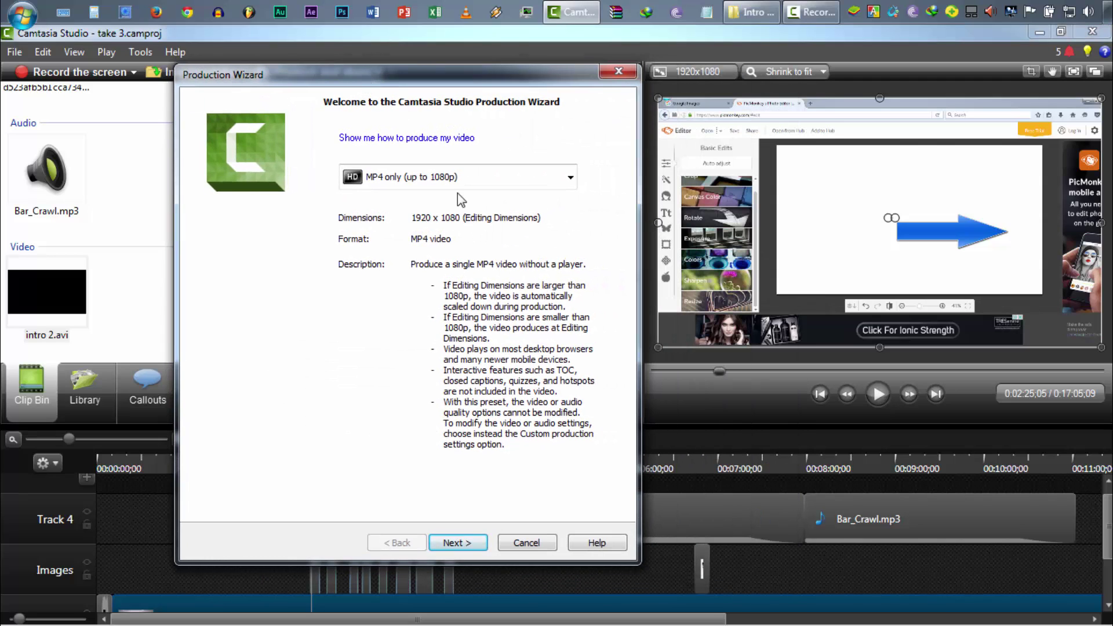
{"action": "left_click", "coordinate": [502, 180]}
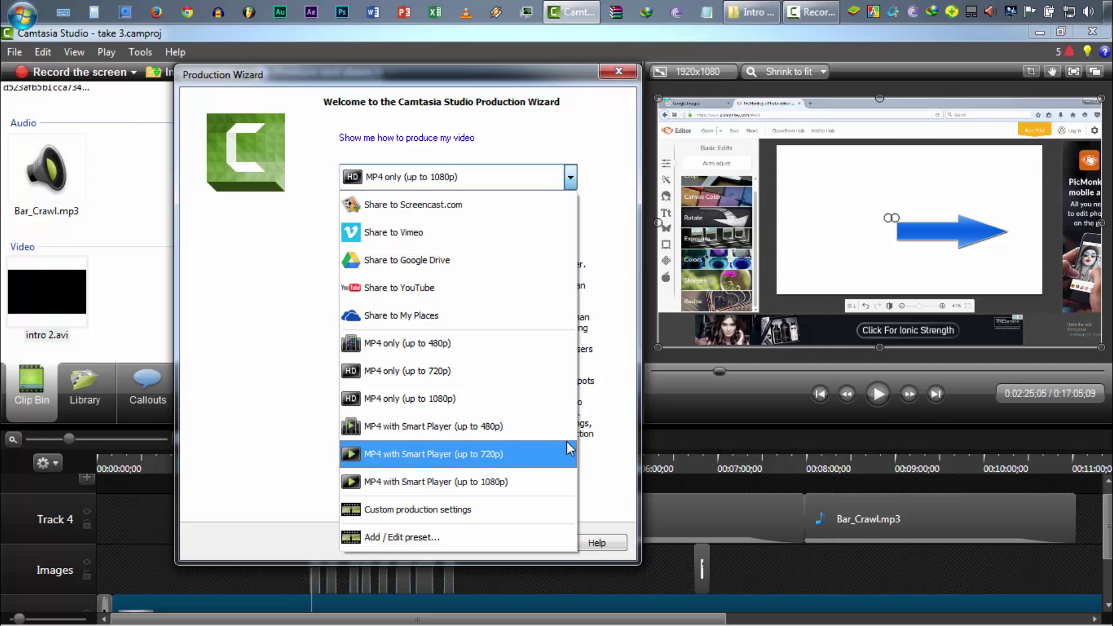
{"action": "left_click", "coordinate": [398, 398]}
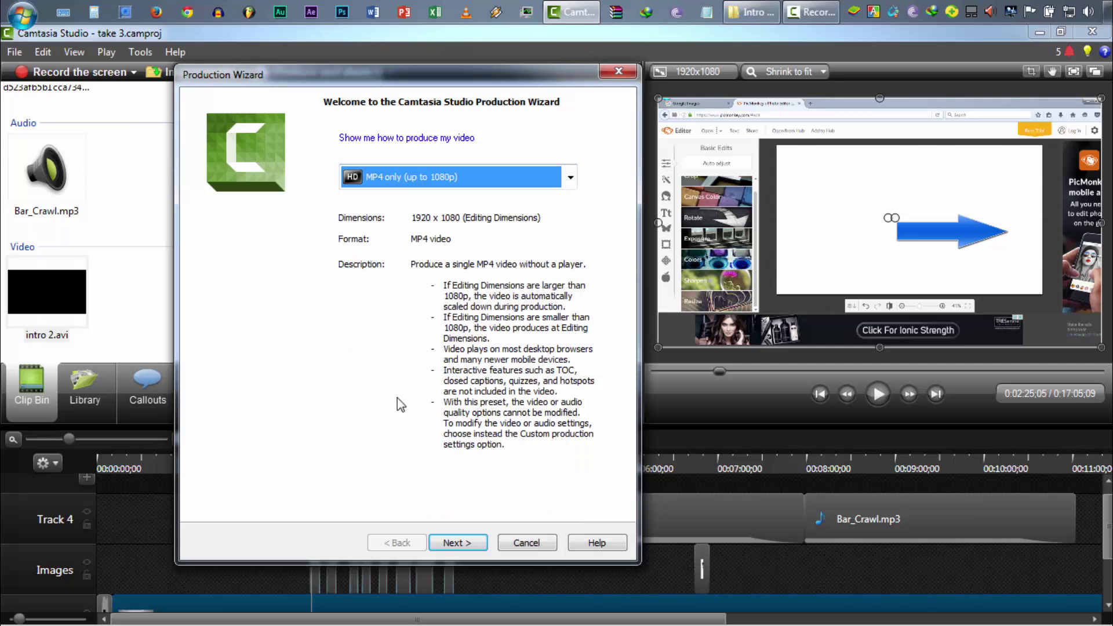
- Name the production "Thumnail Tutorial", keep the Camtasia Studio documents folder, and start rendering
{"action": "left_click", "coordinate": [472, 542]}
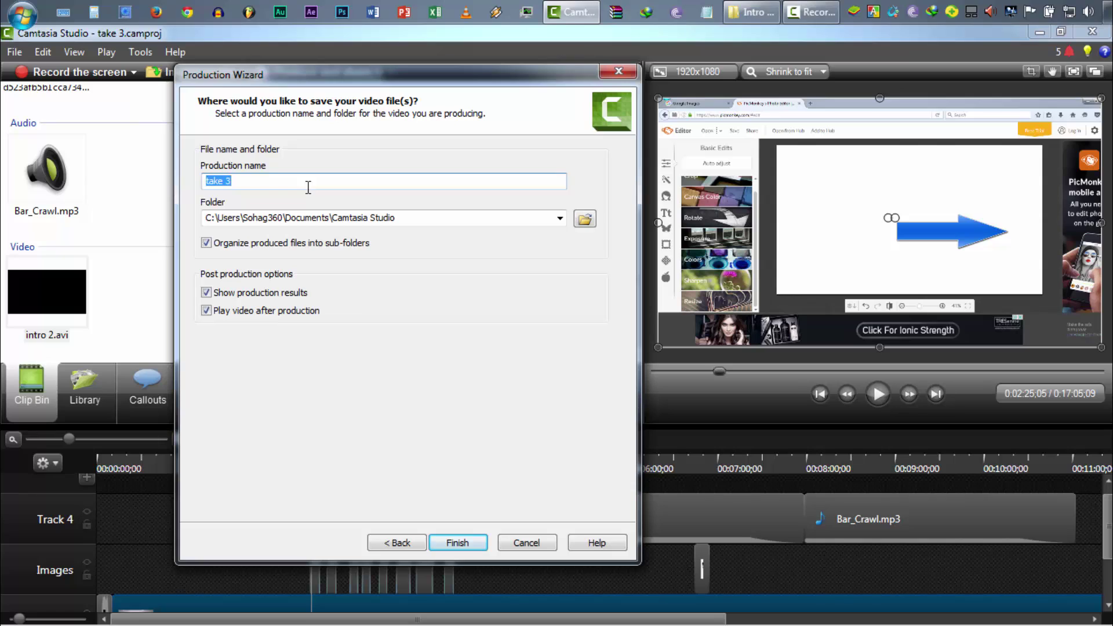
{"action": "type", "text": "Thumnail Tutorial"}
{"action": "left_click", "coordinate": [238, 216]}
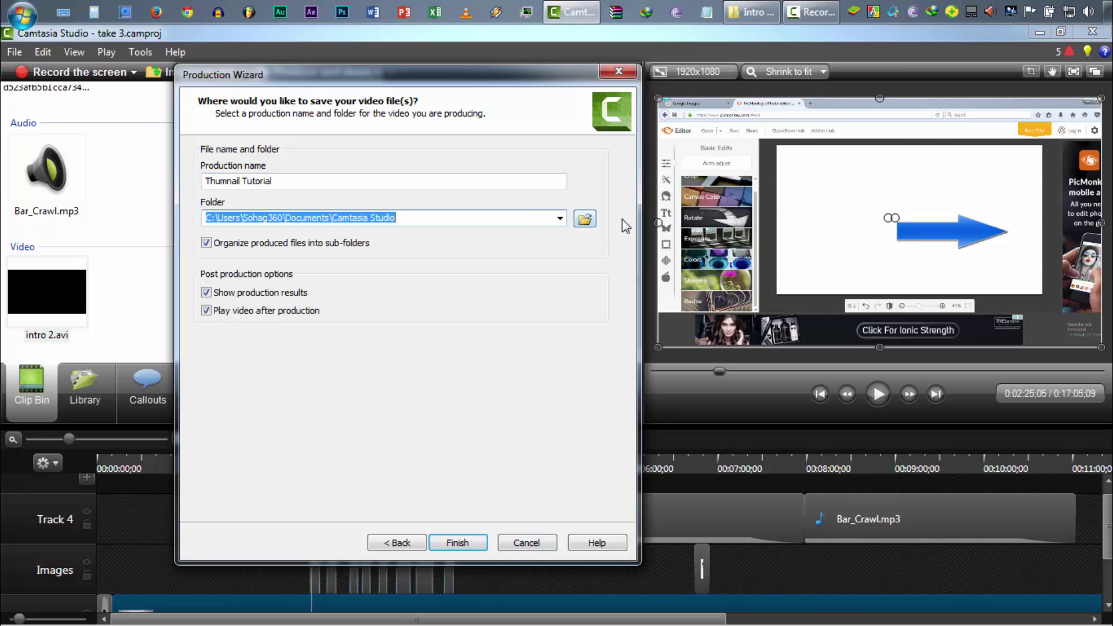
{"action": "left_click", "coordinate": [458, 543]}
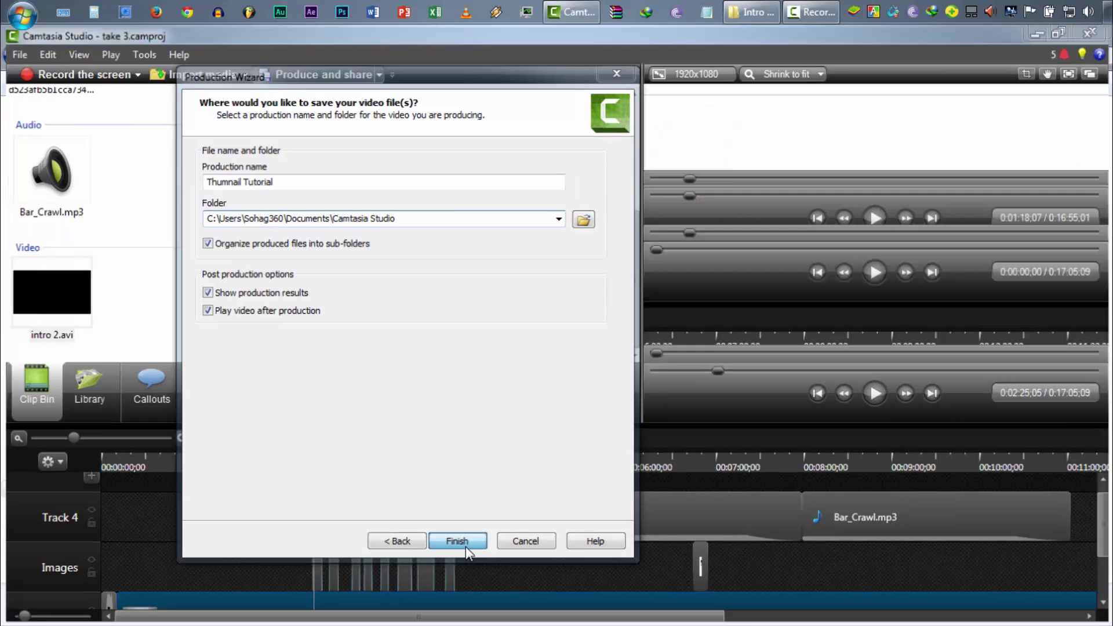
{"action": "left_click", "coordinate": [1092, 31]}
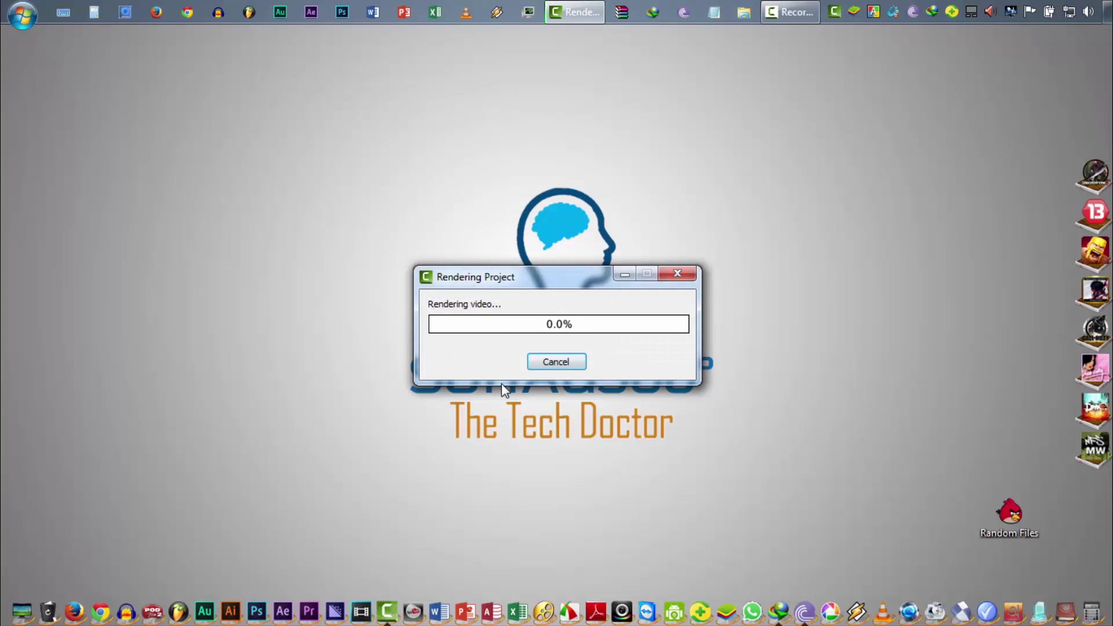
- Cancel the rendering and the Production Wizard, and minimize the editor to the desktop
{"action": "left_click", "coordinate": [557, 363]}
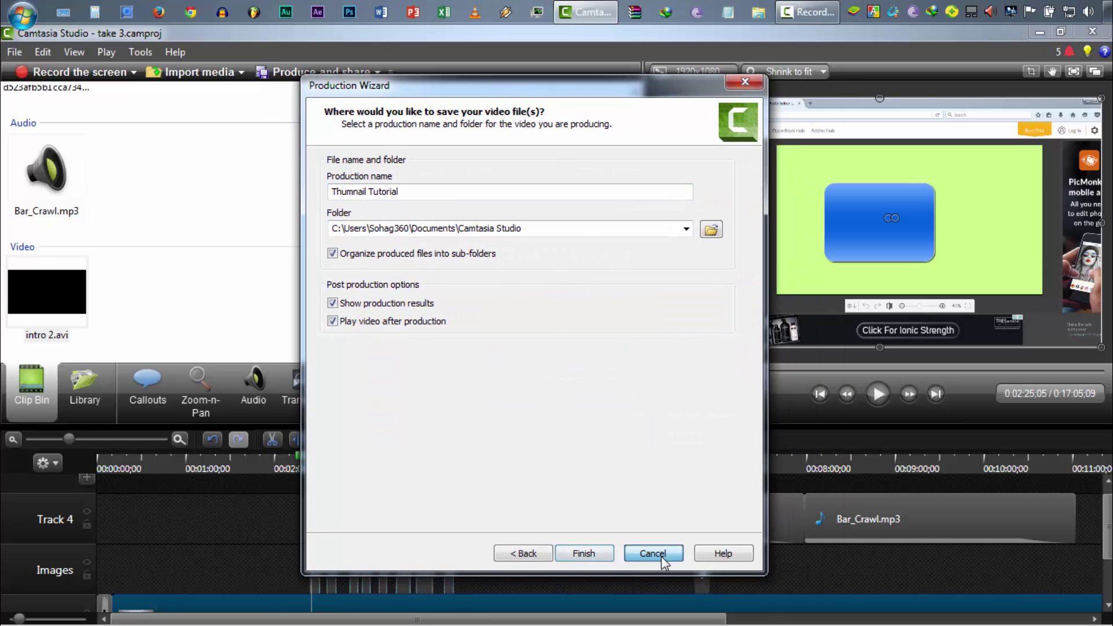
{"action": "left_click", "coordinate": [661, 557]}
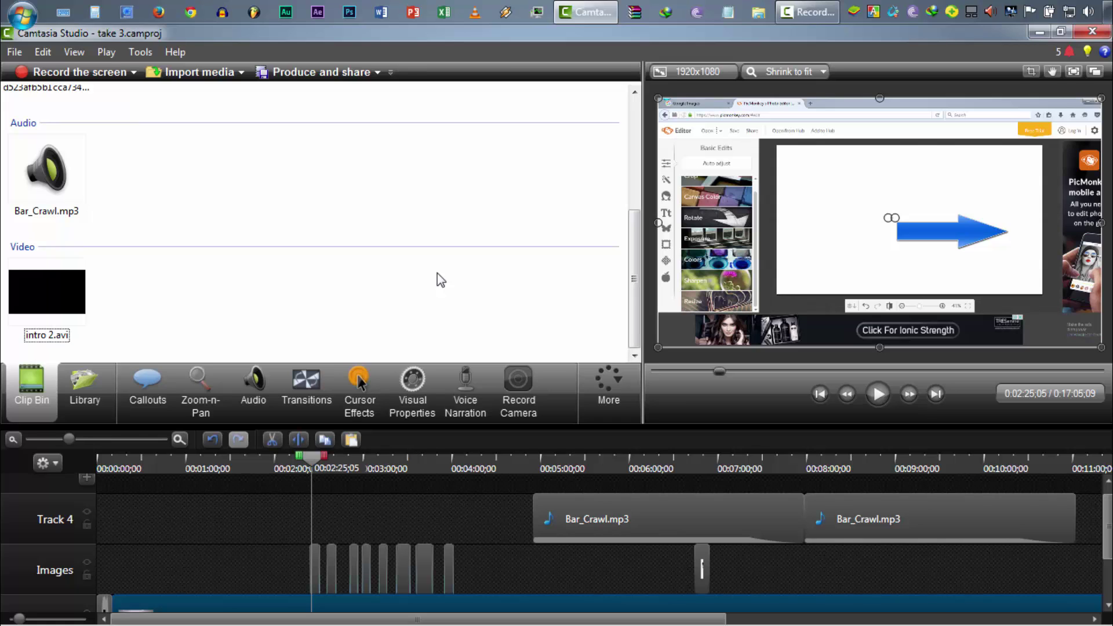
{"action": "left_click", "coordinate": [585, 13]}
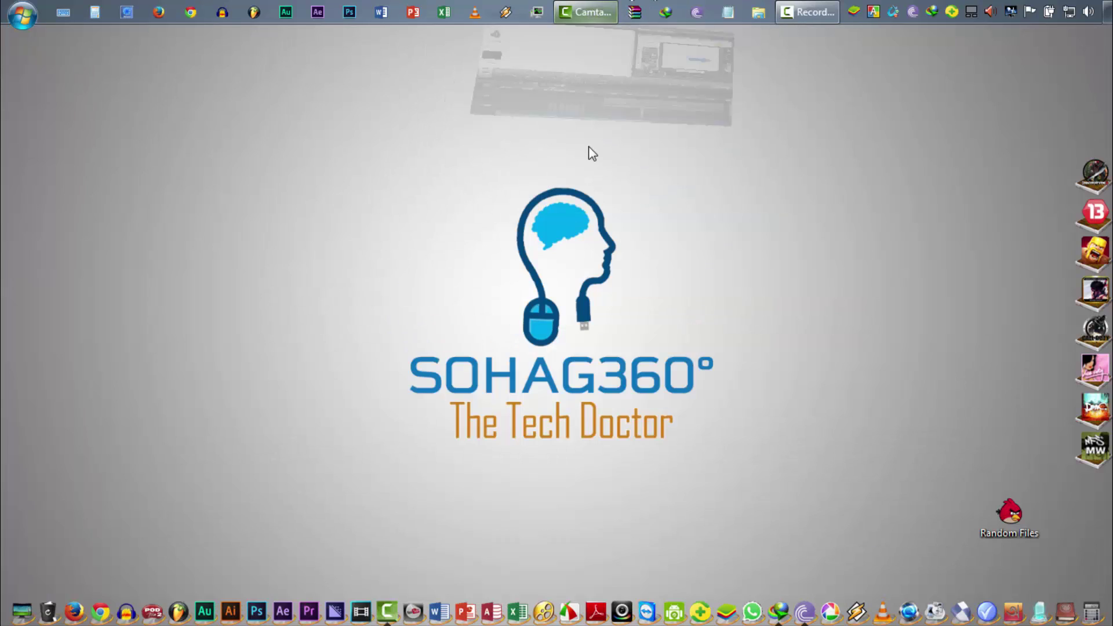